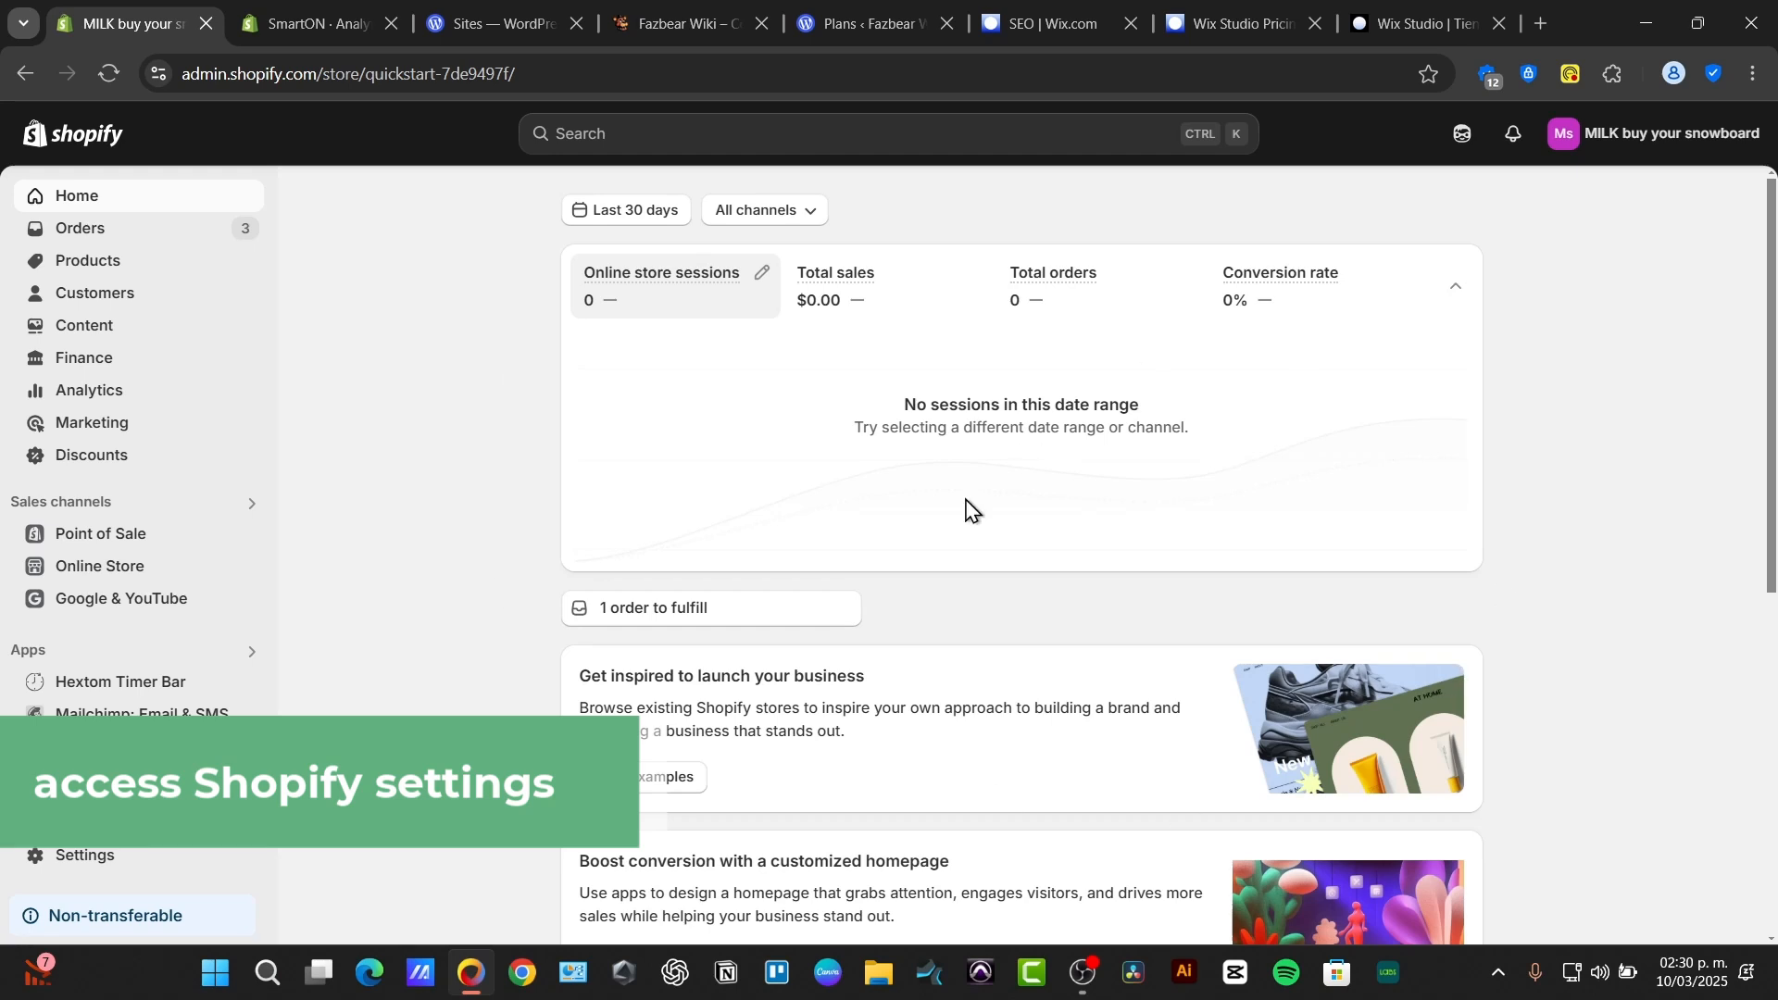
Open the store's Shipping and delivery settings and look through the available sections.
mouse_move(1458, 741)
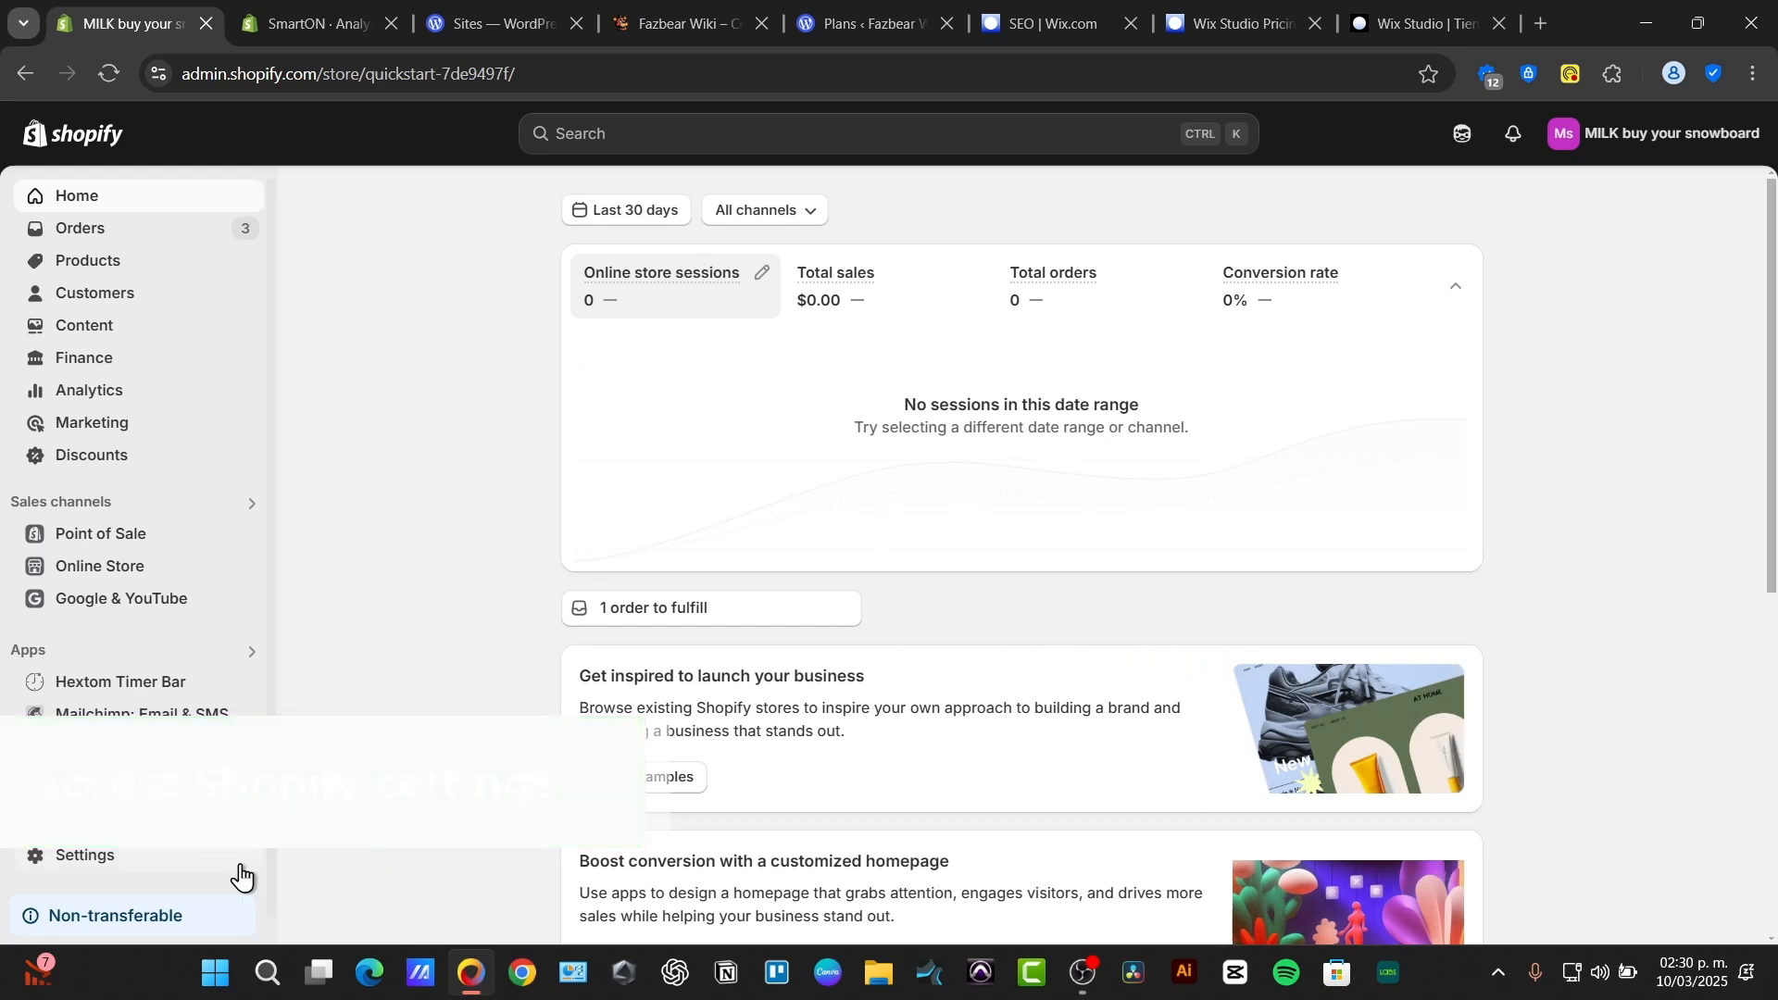
left_click(109, 875)
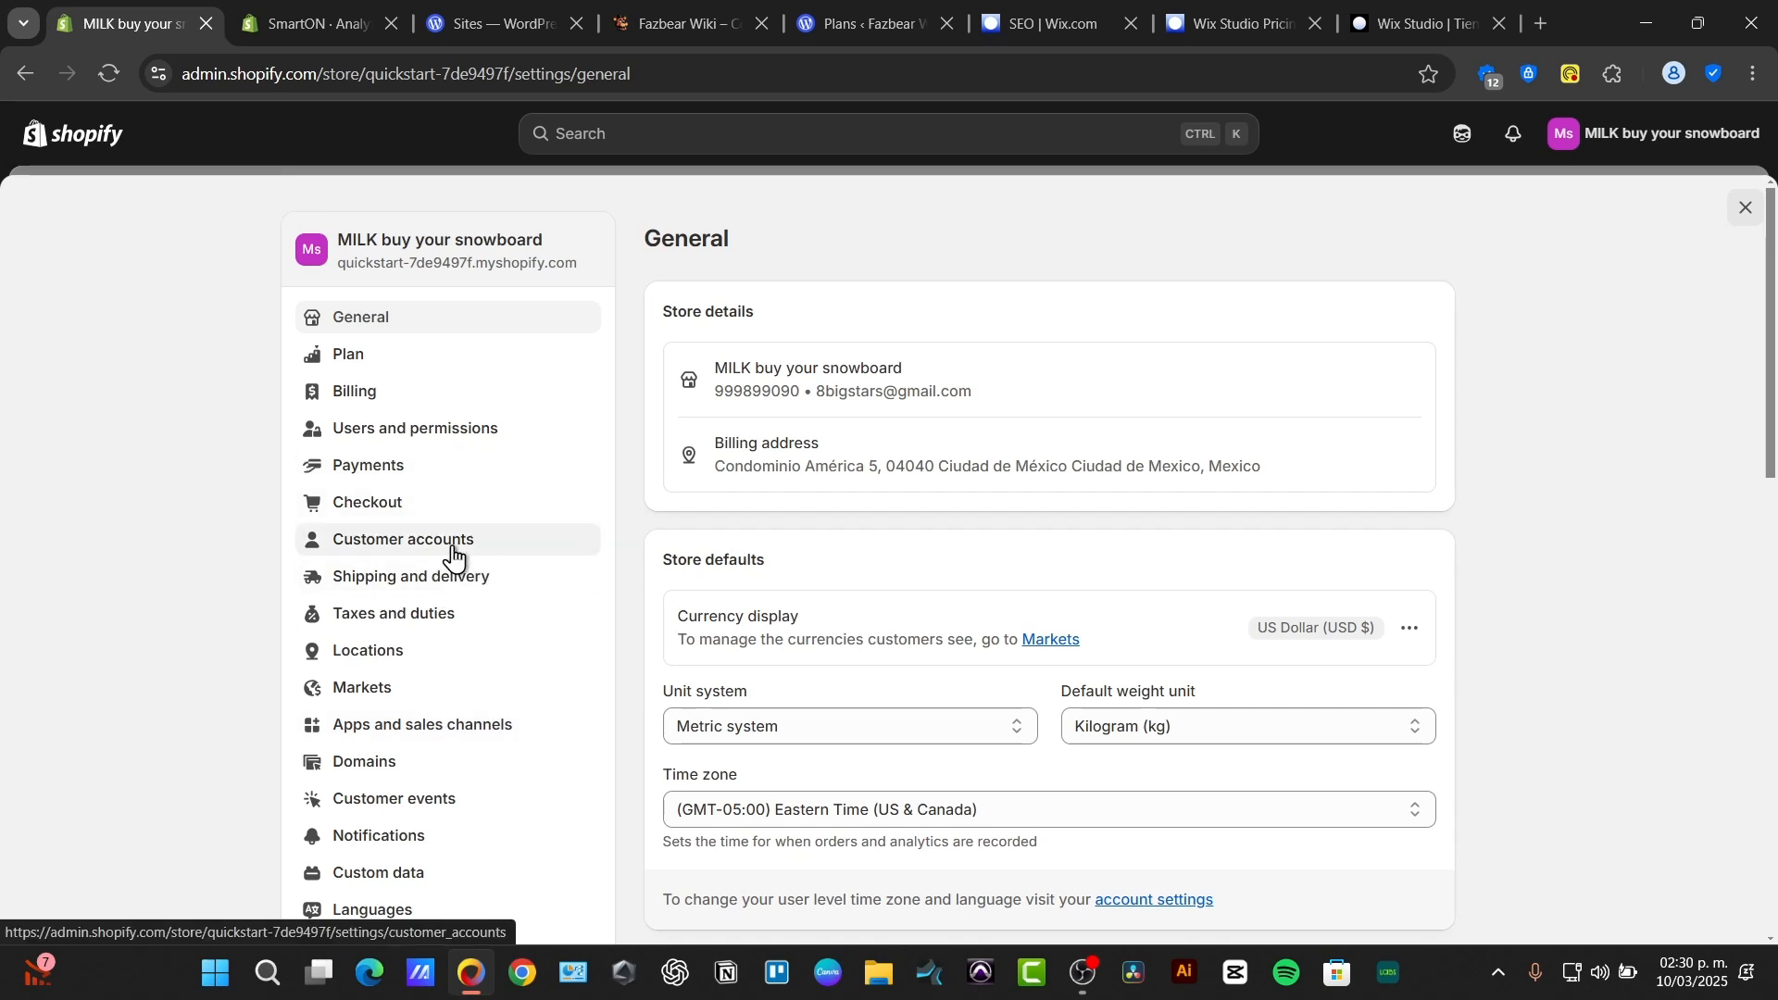
left_click(450, 583)
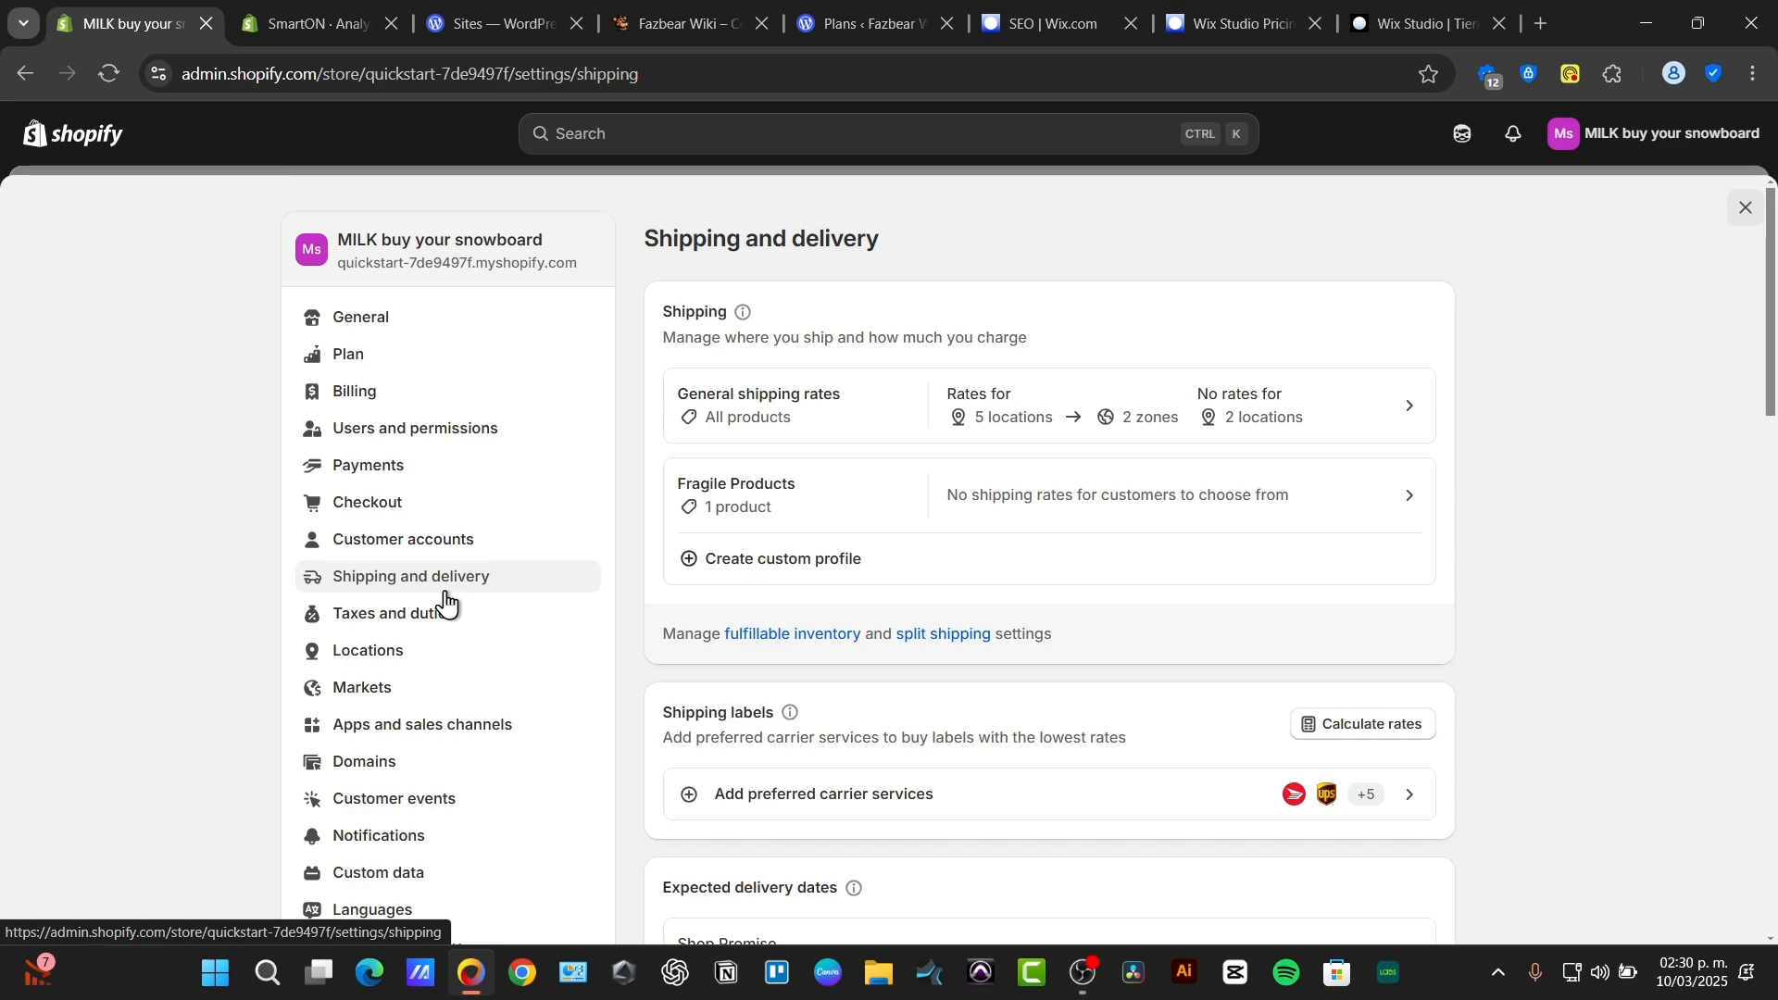
scroll(1103, 597, "down", 8)
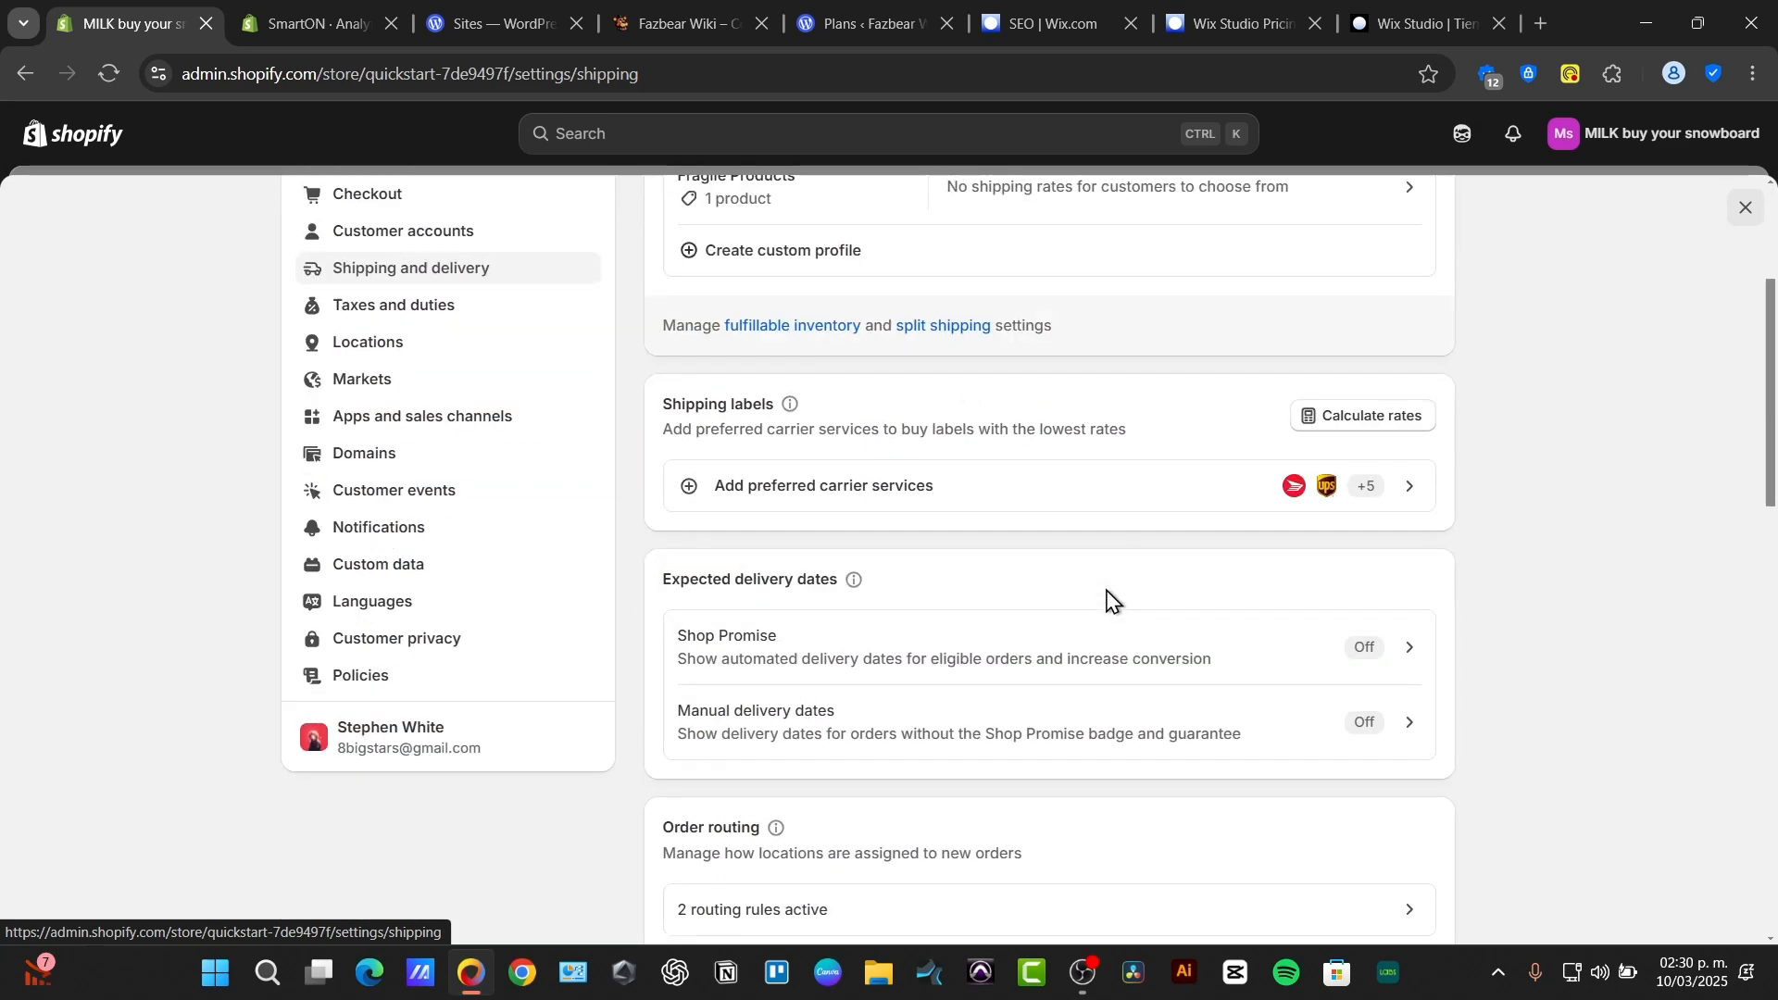
scroll(1103, 605, "down", 10)
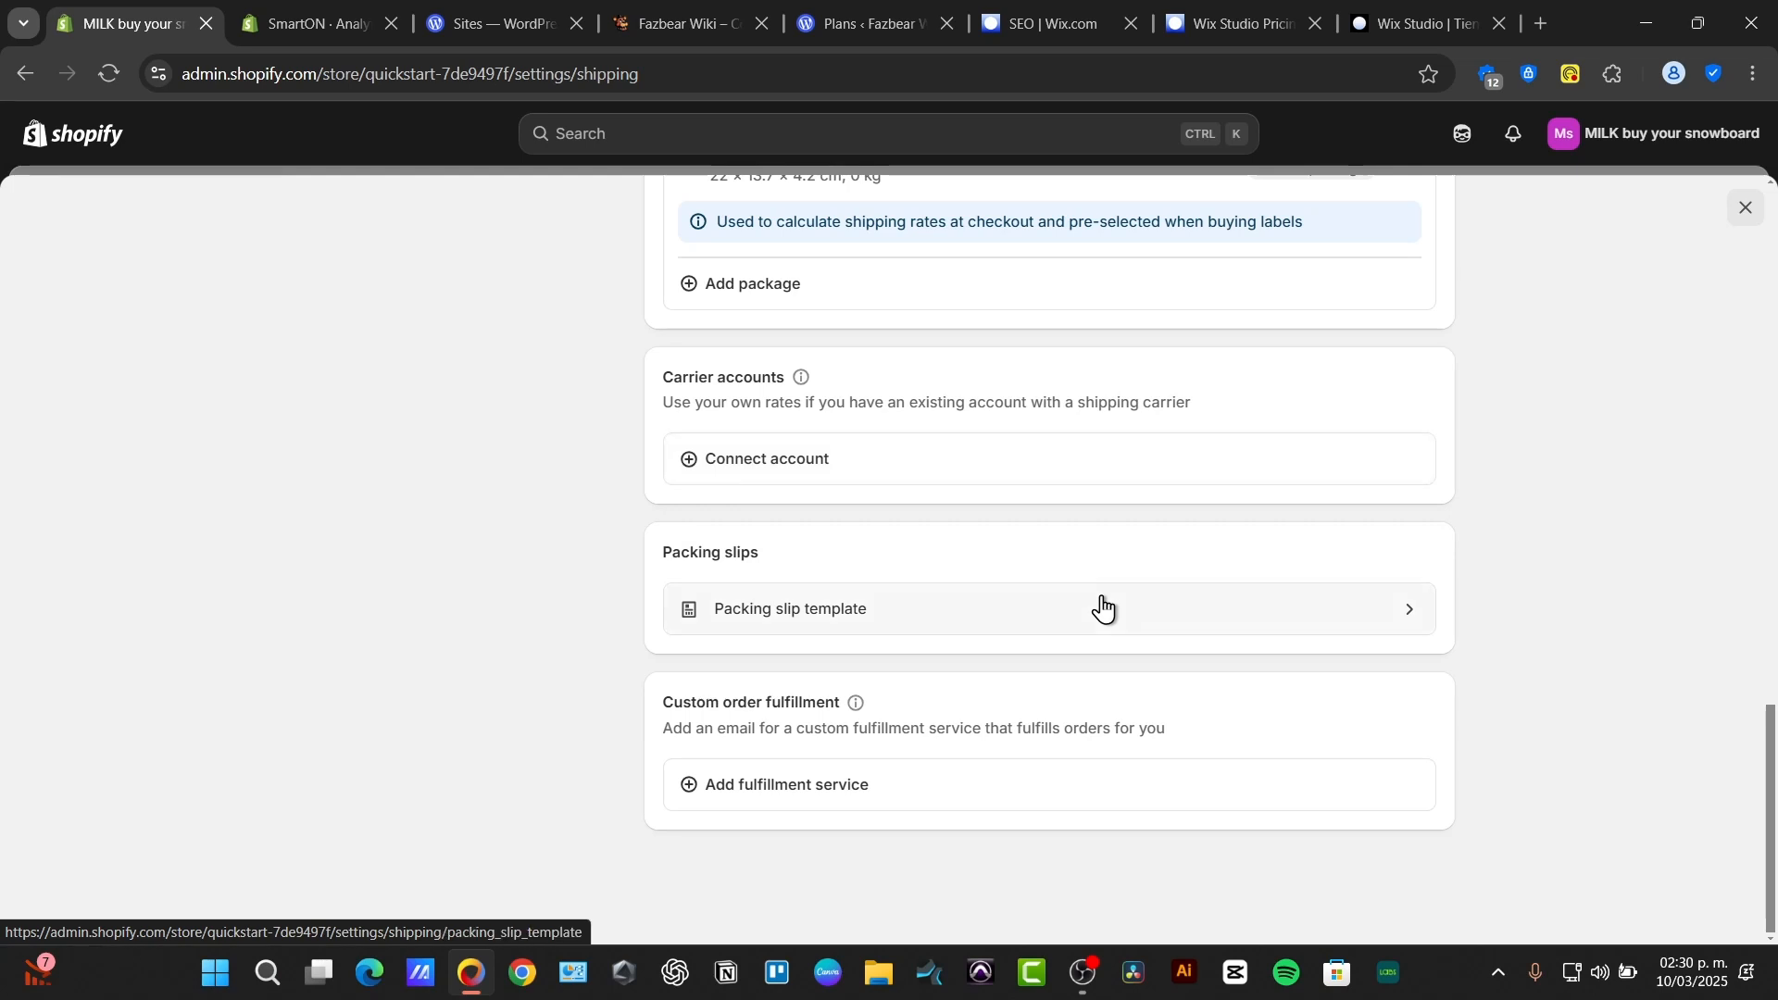
scroll(1101, 607, "up", 2)
scroll(1101, 606, "up", 2)
scroll(1100, 606, "down", 4)
scroll(1101, 606, "up", 15)
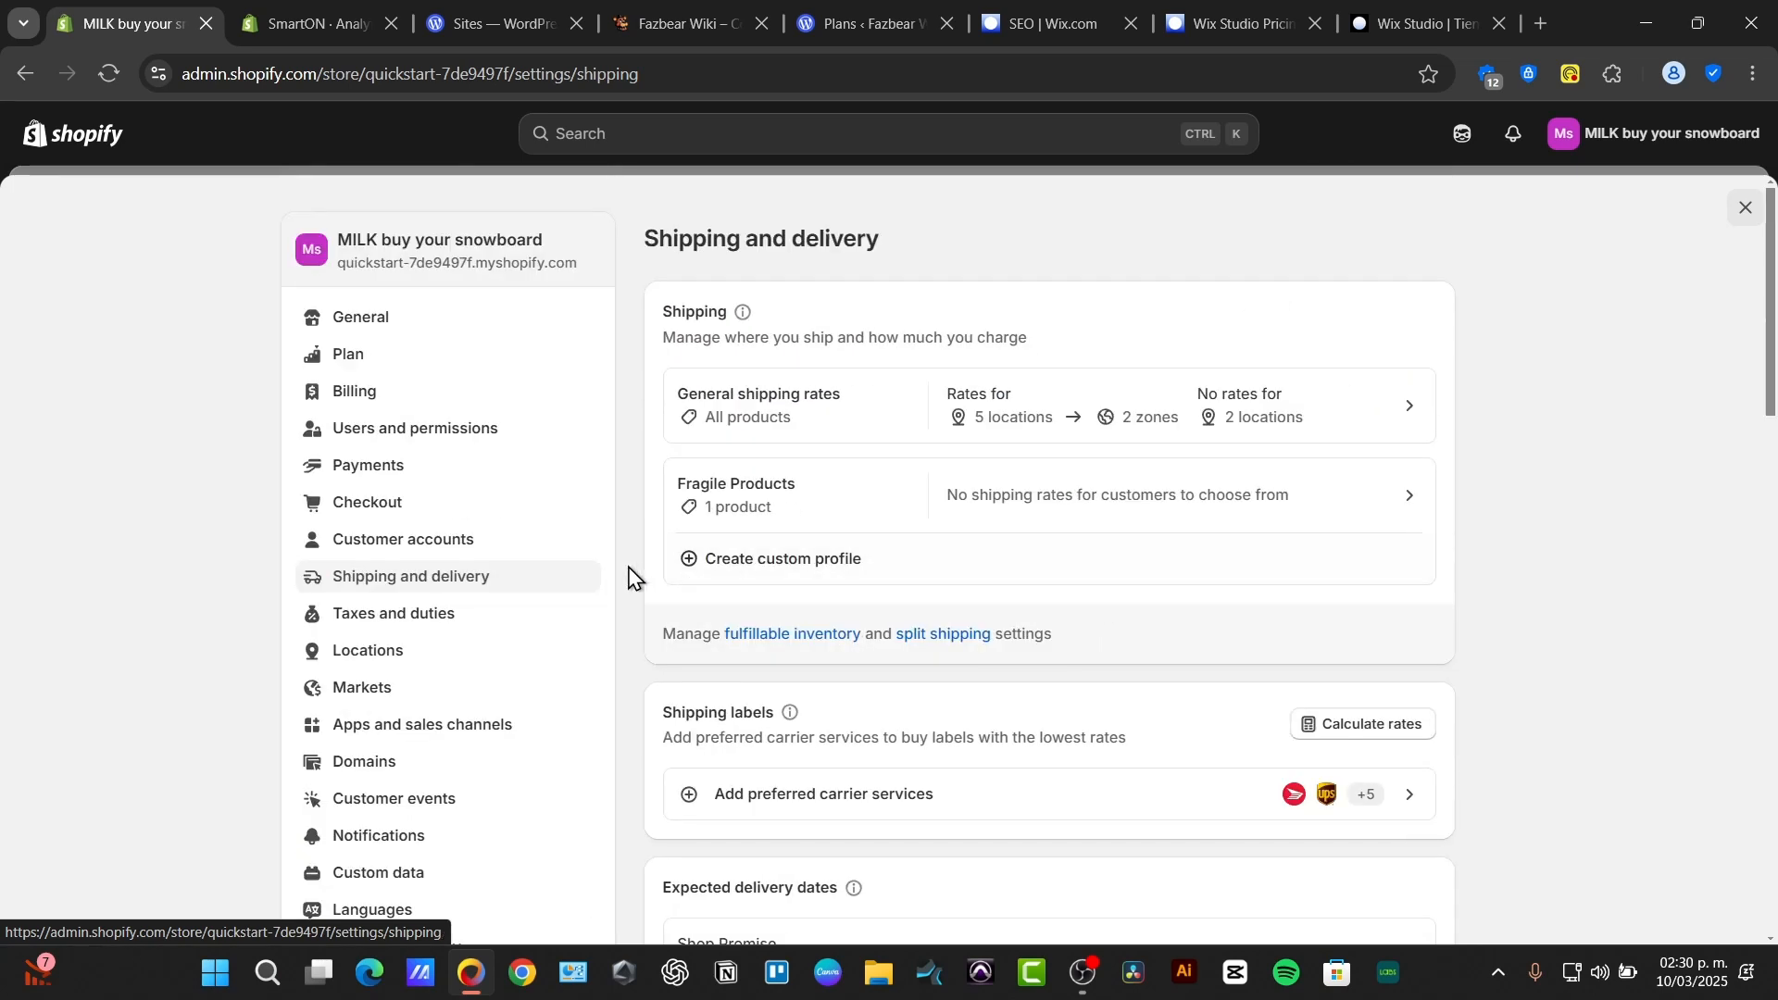
Start a new custom shipping profile and name it "Toronto Fullfilment".
left_click(723, 574)
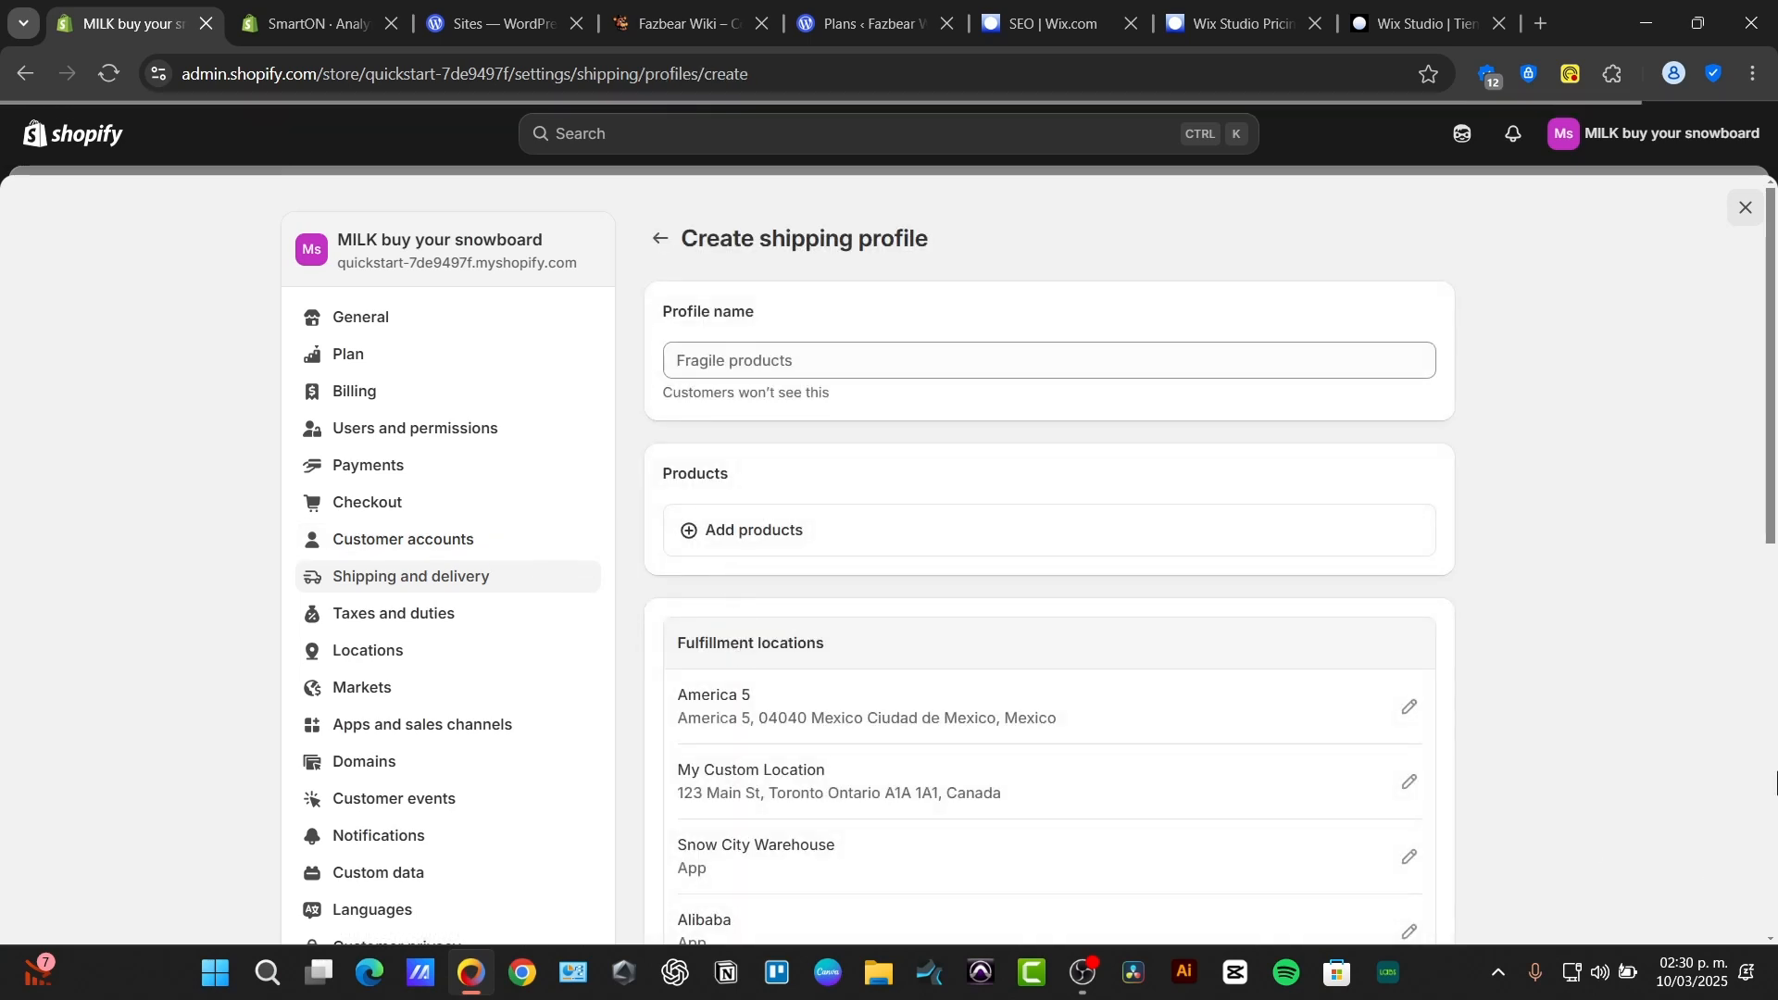
left_click(939, 363)
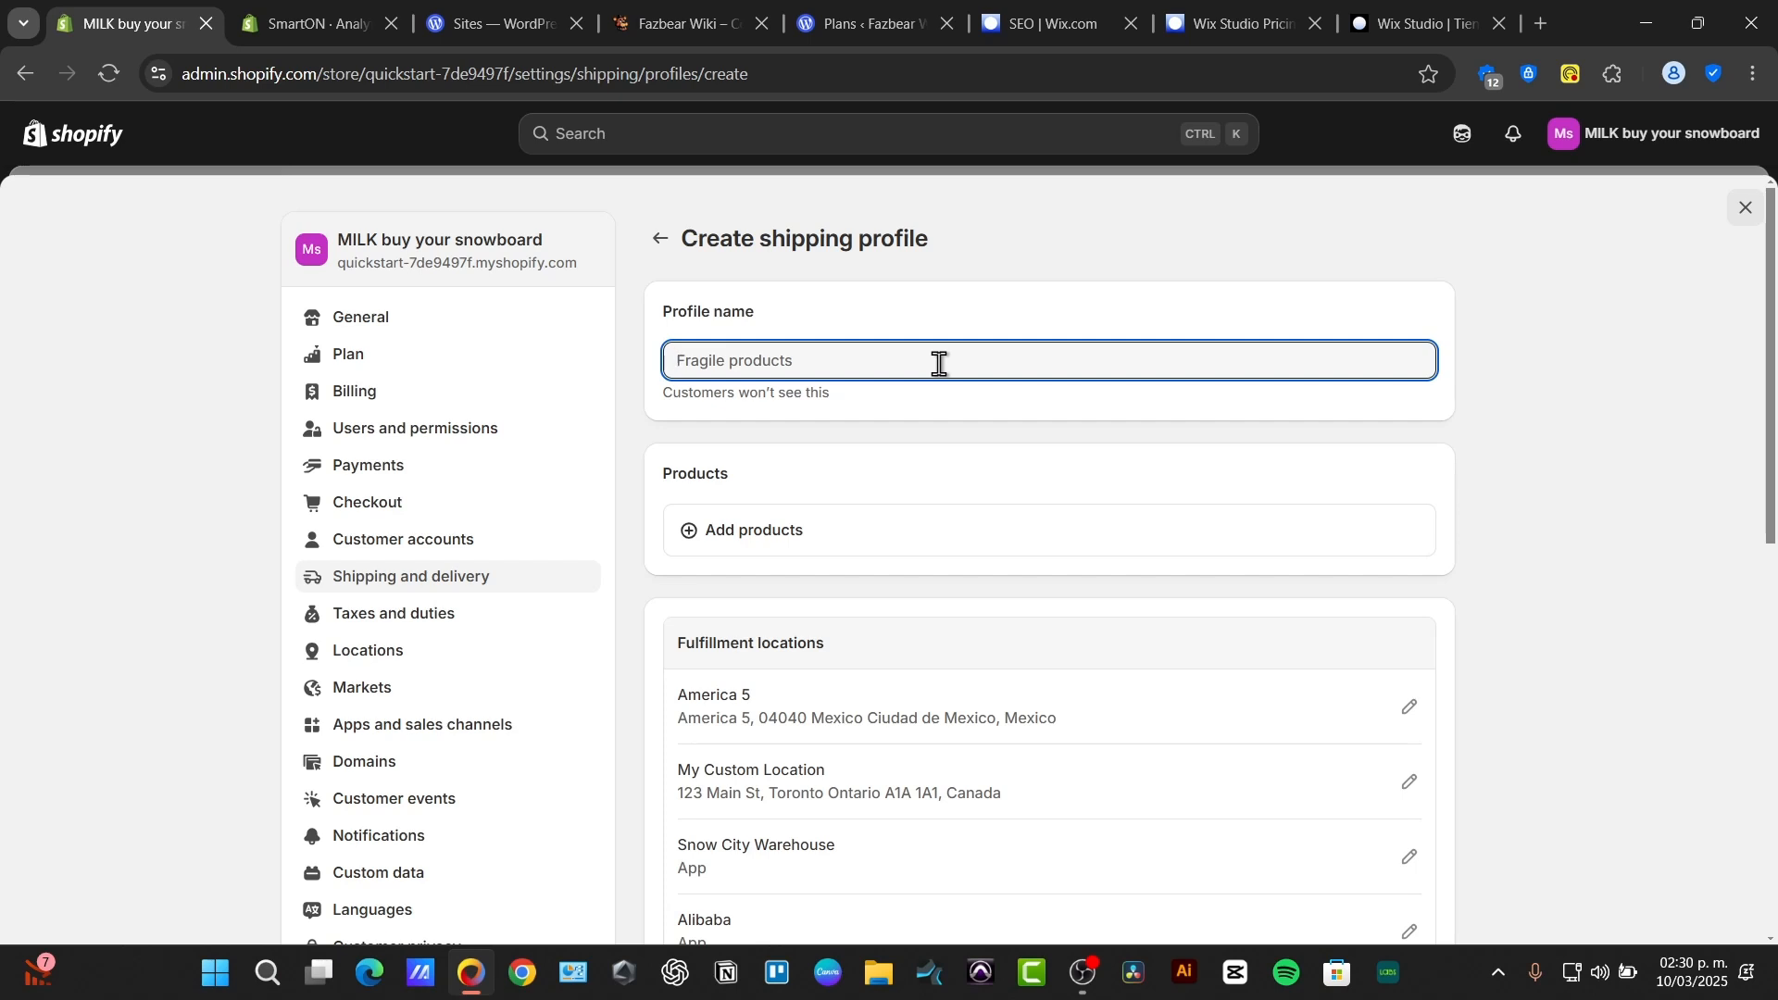
type("Toronto Fullfilment")
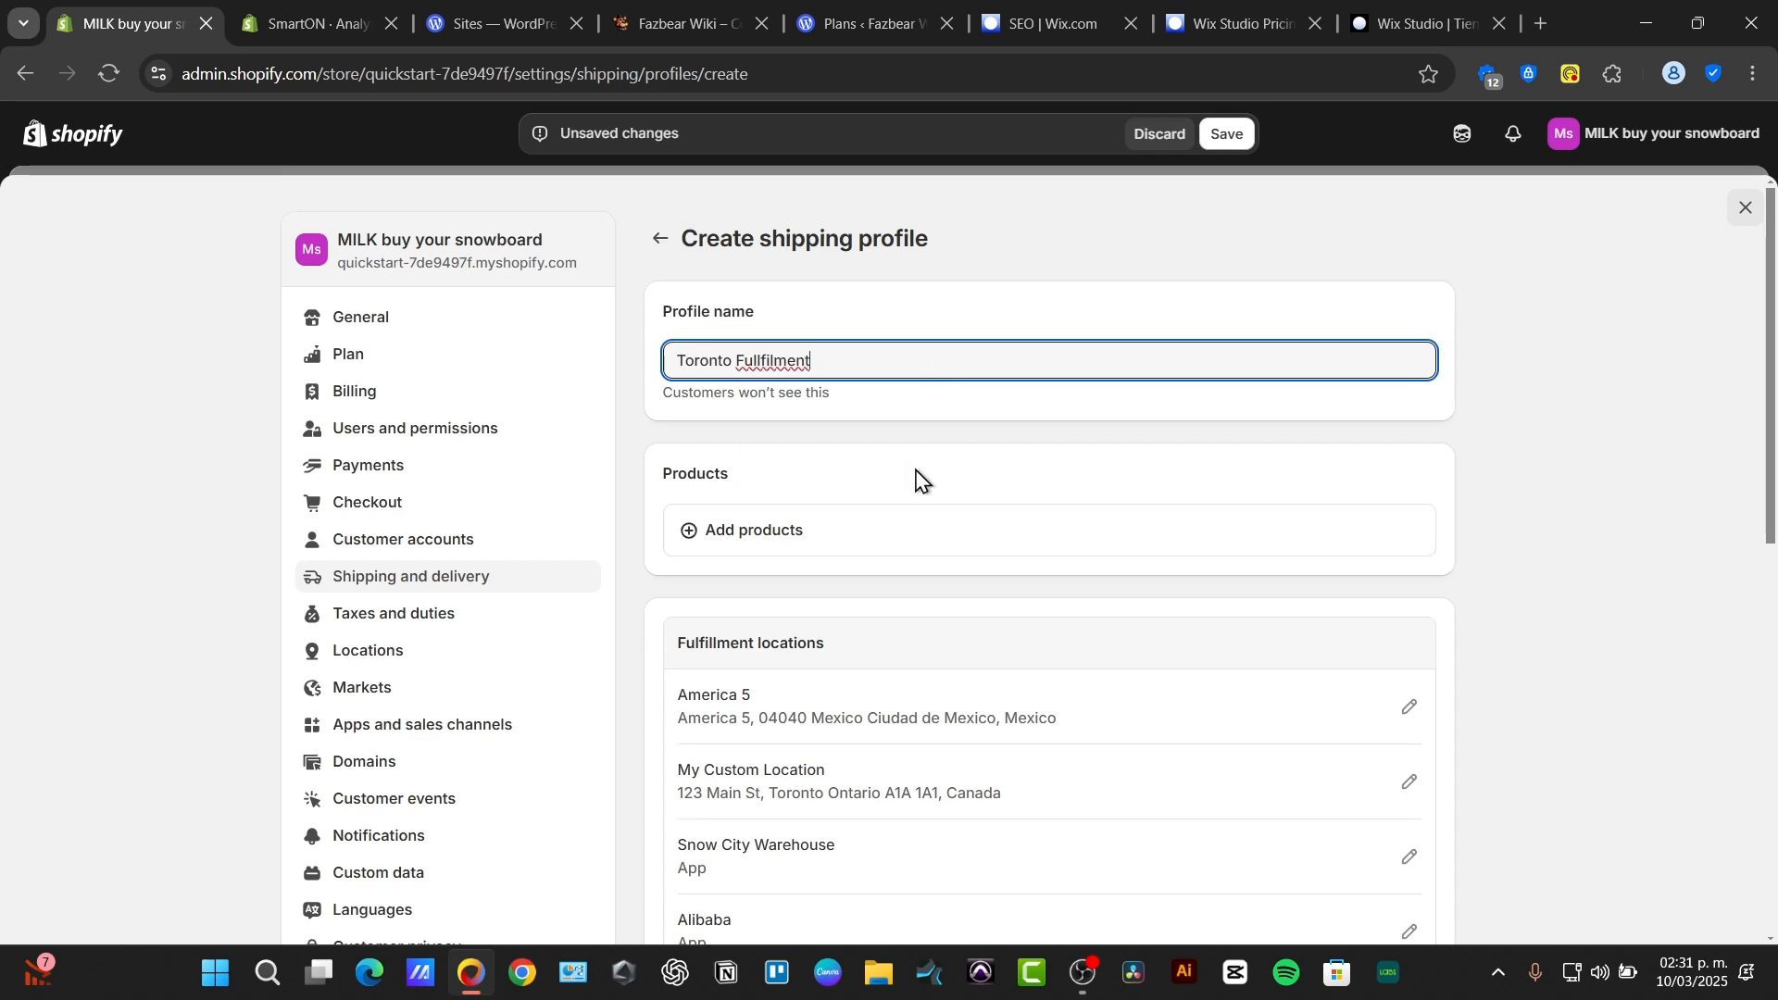
Add all displayed products and their variants to the shipping profile.
left_click(917, 529)
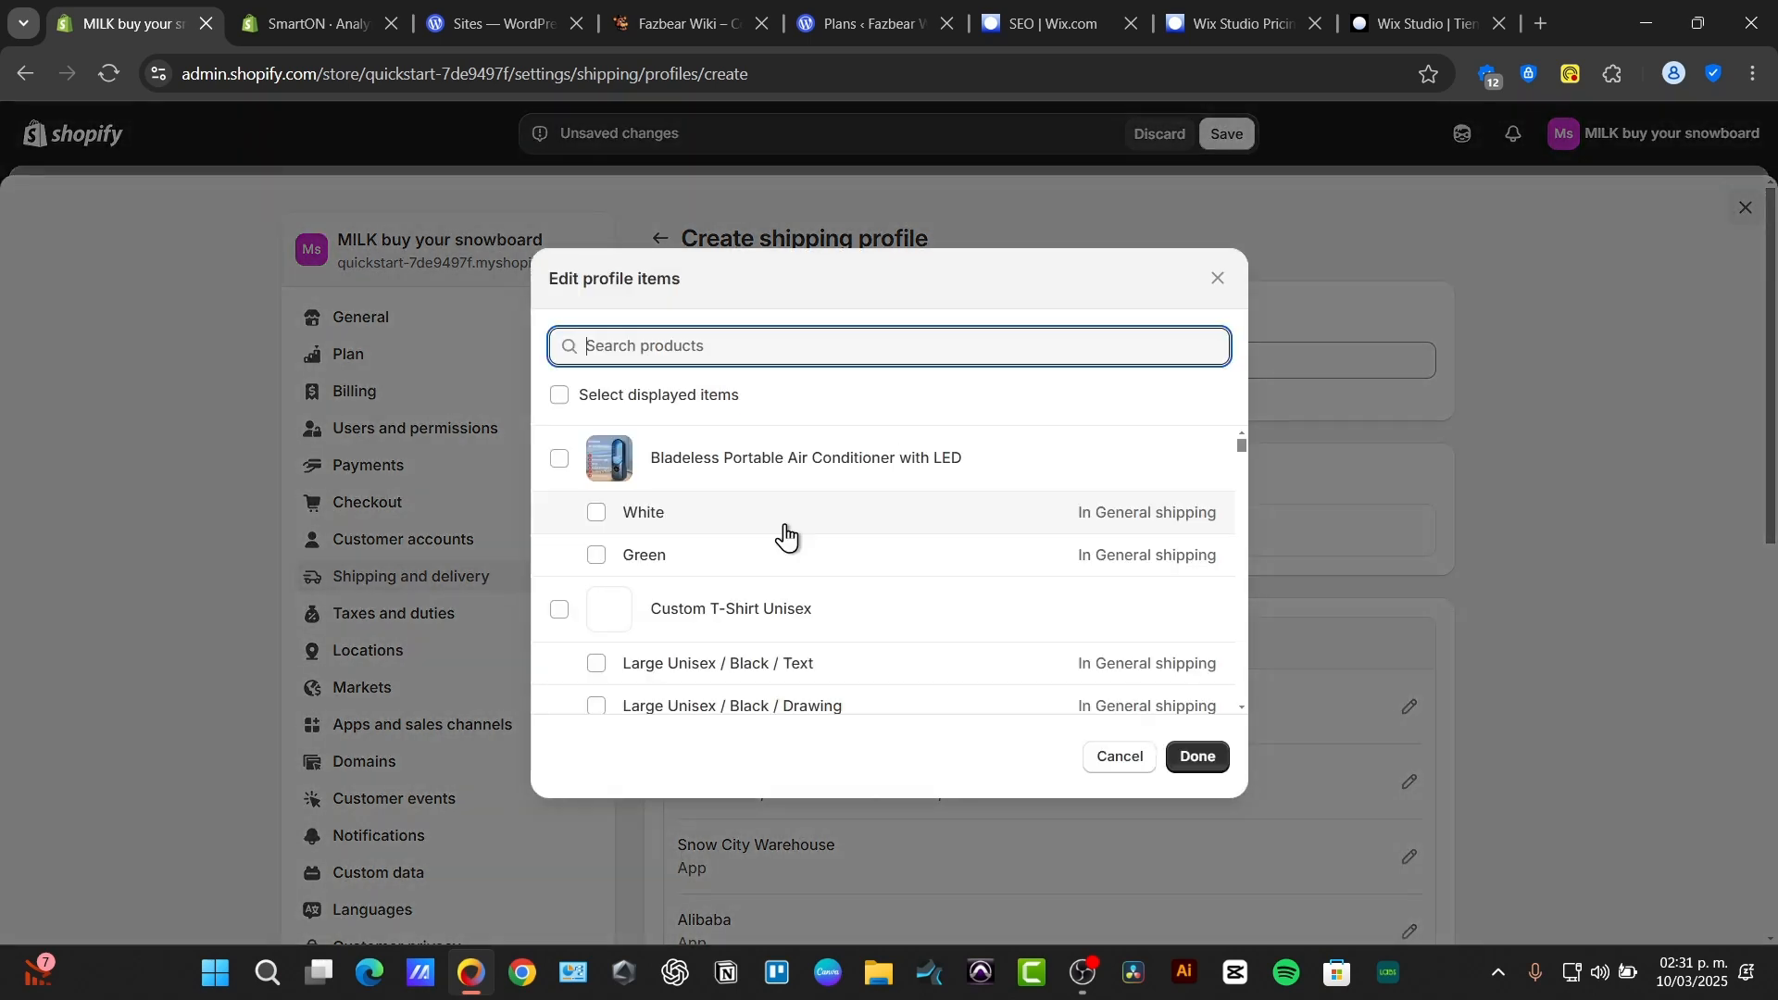
left_click(697, 402)
scroll(872, 491, "down", 20)
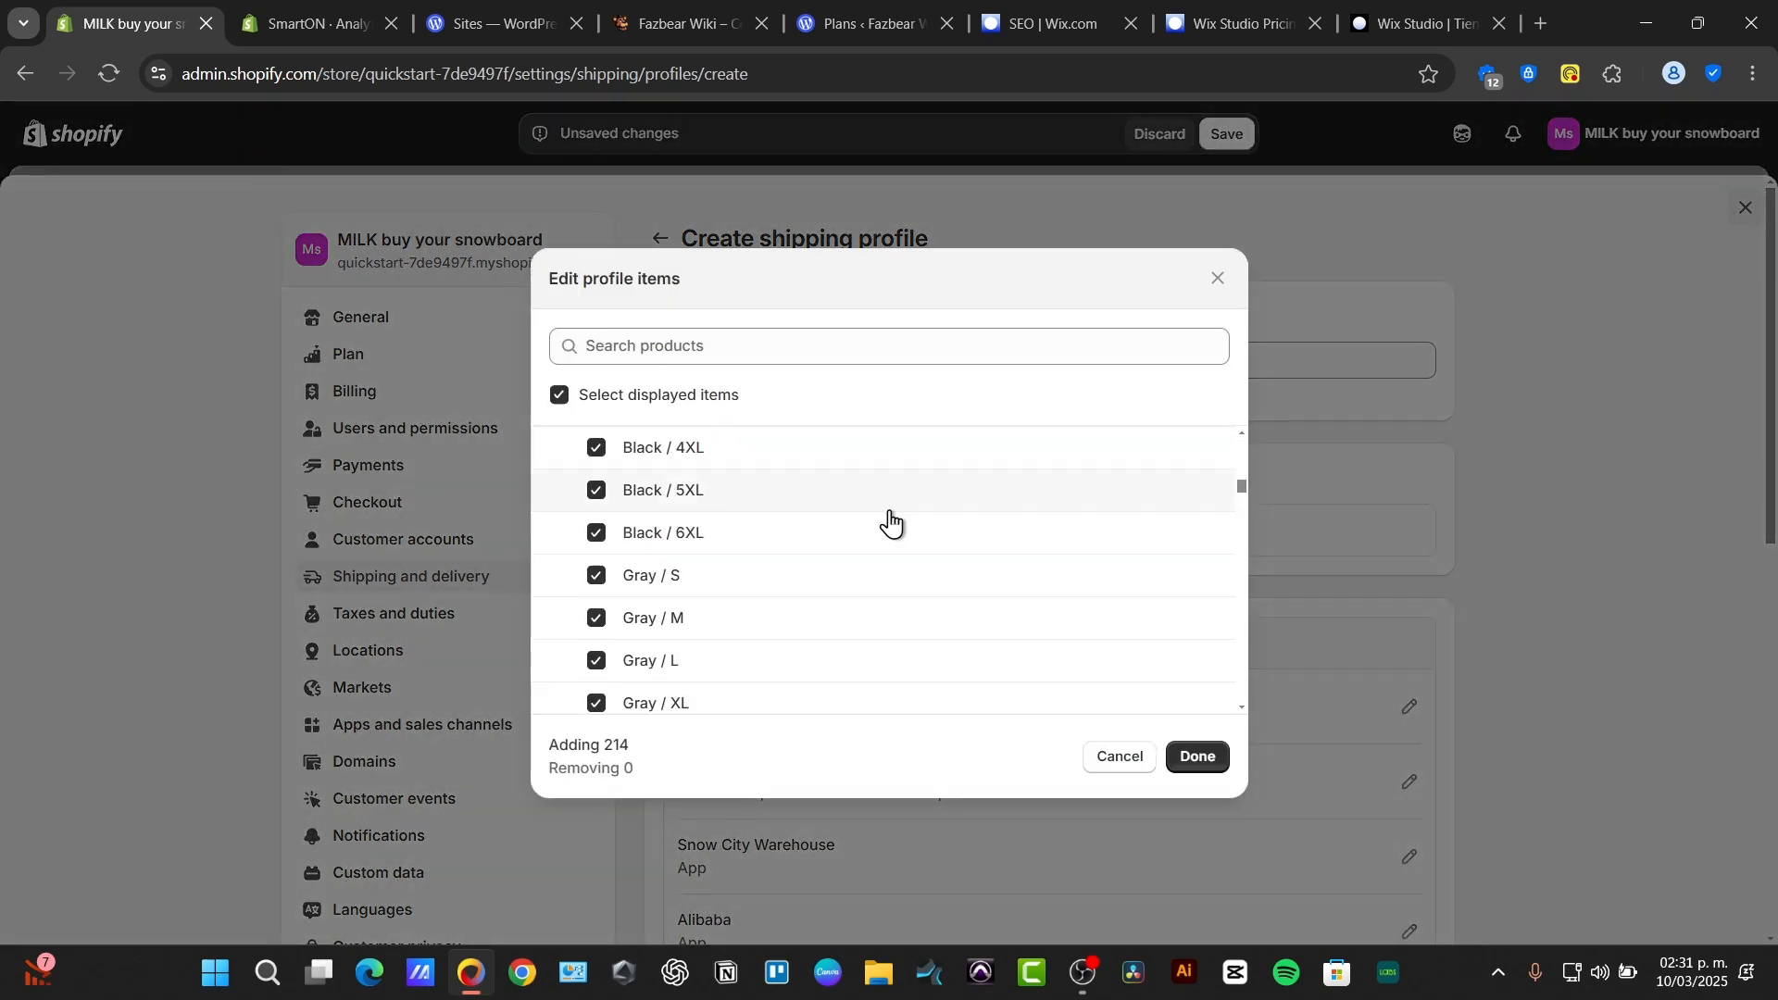
left_click(1178, 762)
Review the profile's product selection and its list of fulfillment locations.
scroll(1266, 523, "down", 6)
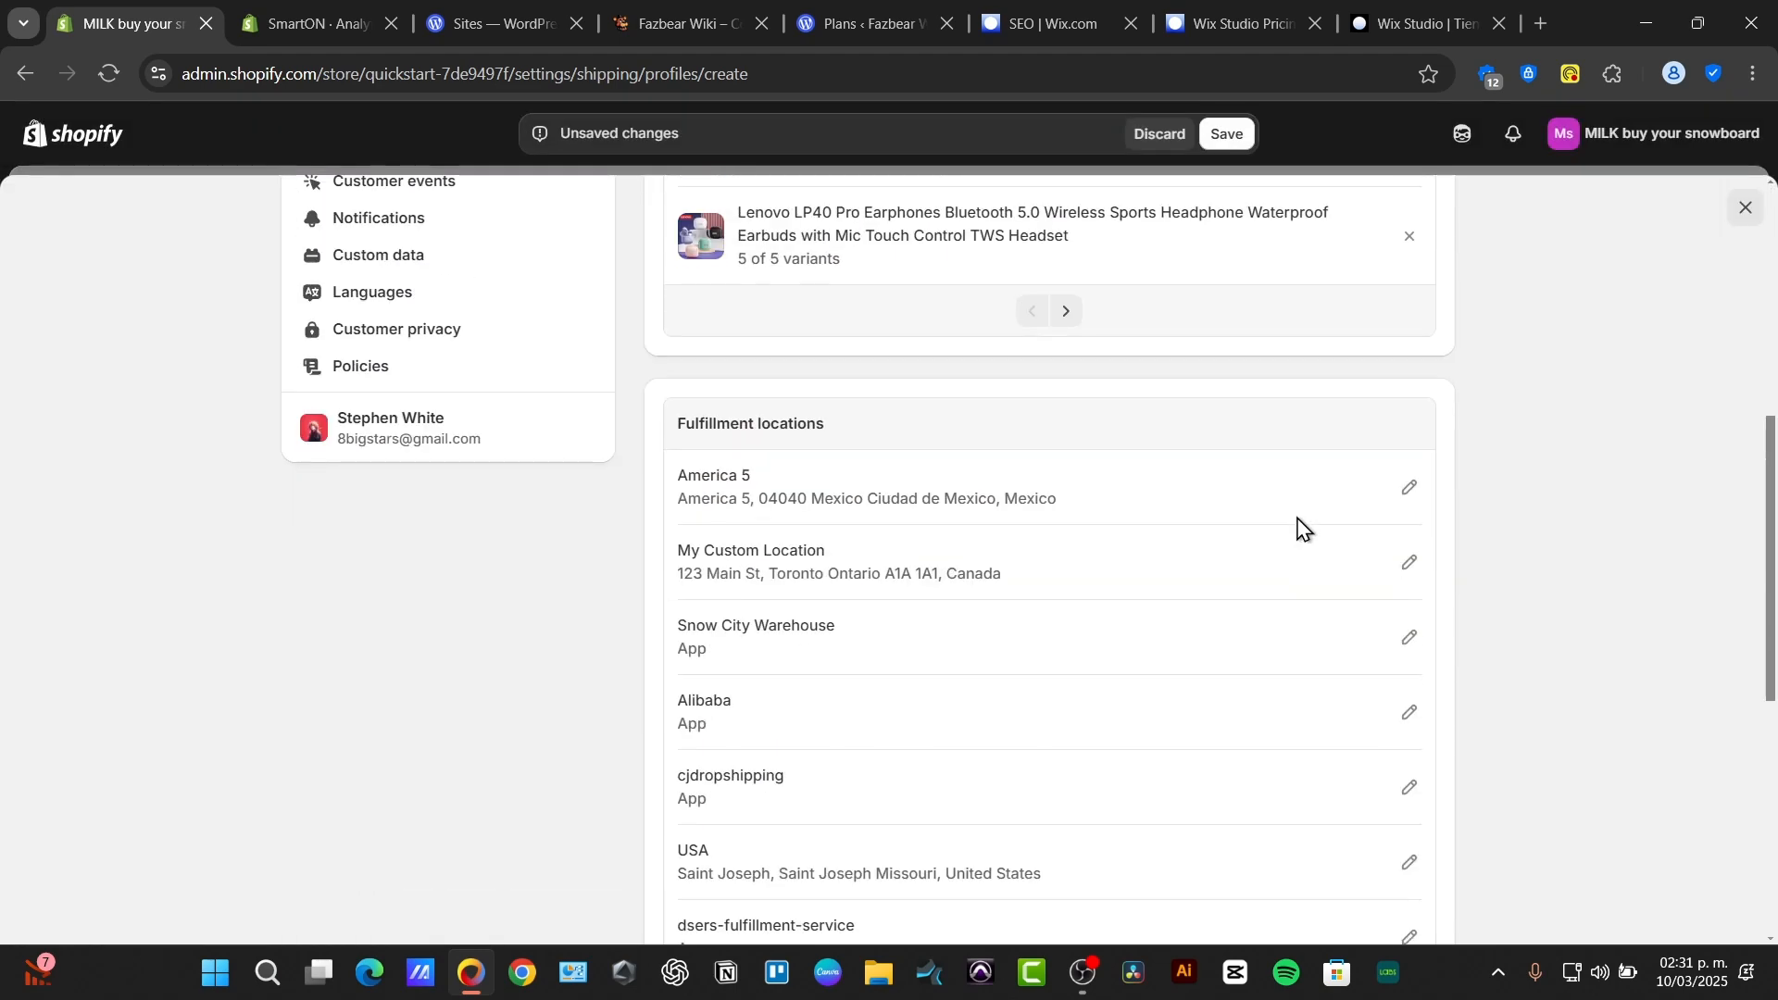
scroll(1301, 521, "up", 6)
left_click(1351, 477)
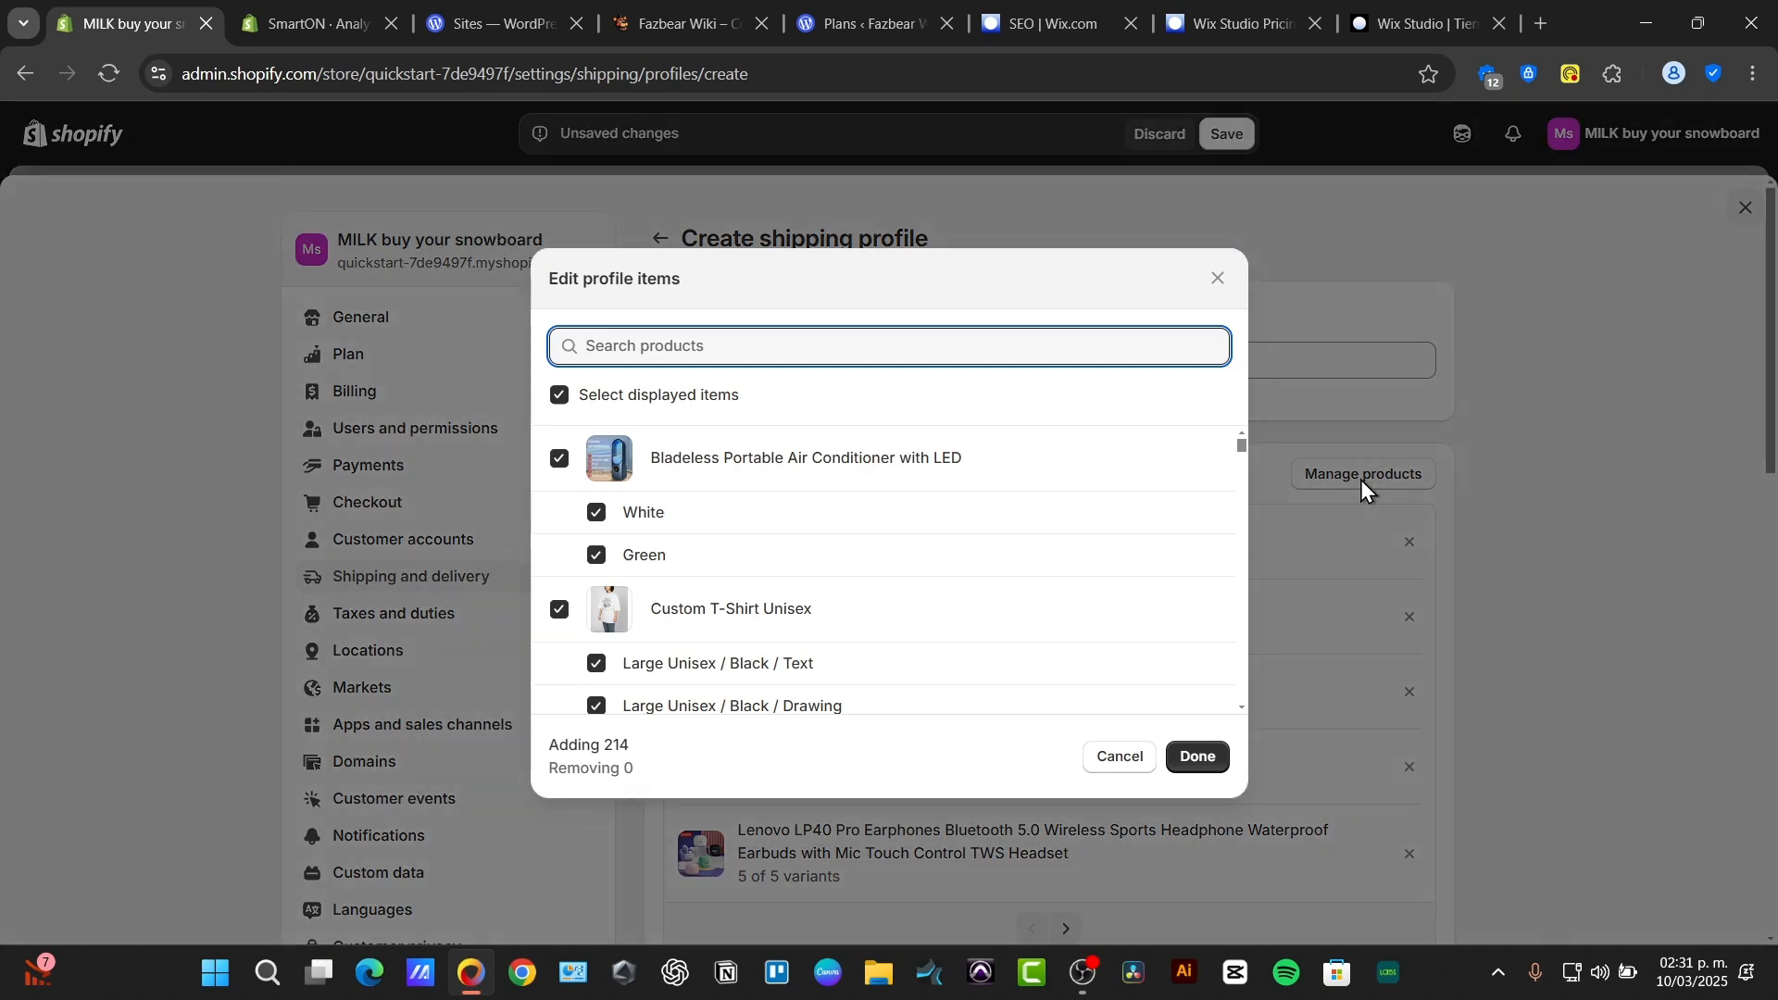
left_click(1195, 757)
scroll(1111, 680, "down", 6)
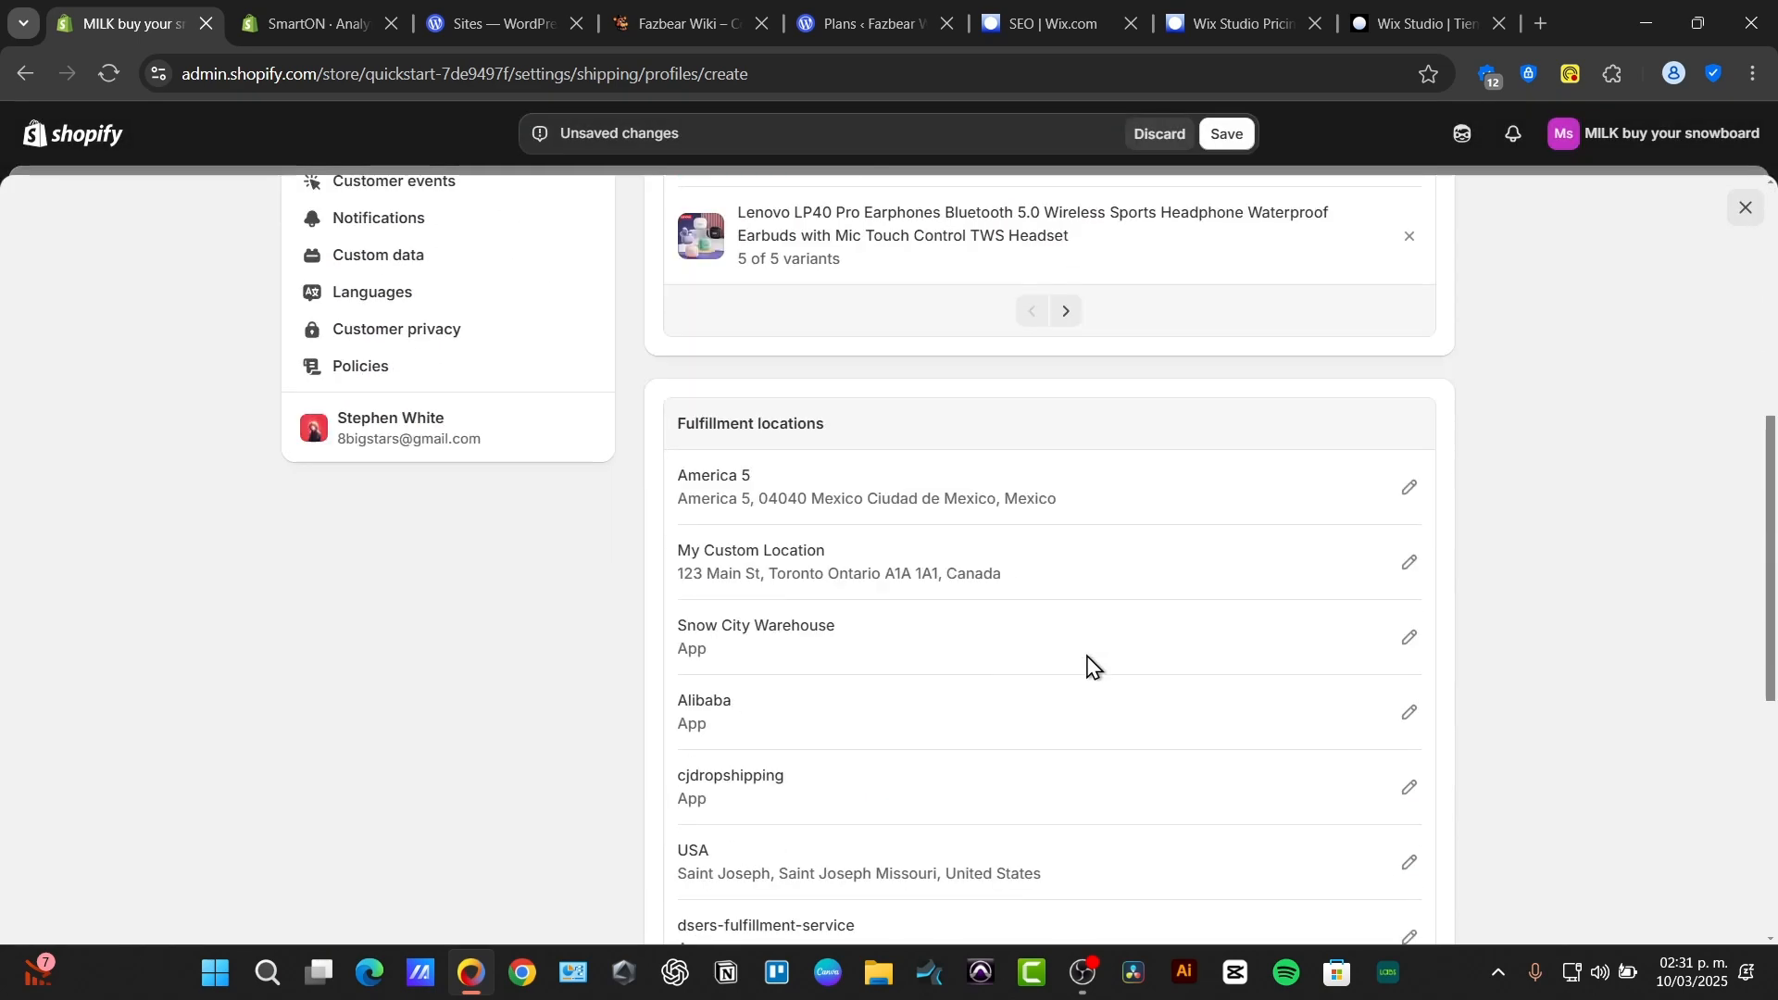
scroll(1120, 482, "down", 6)
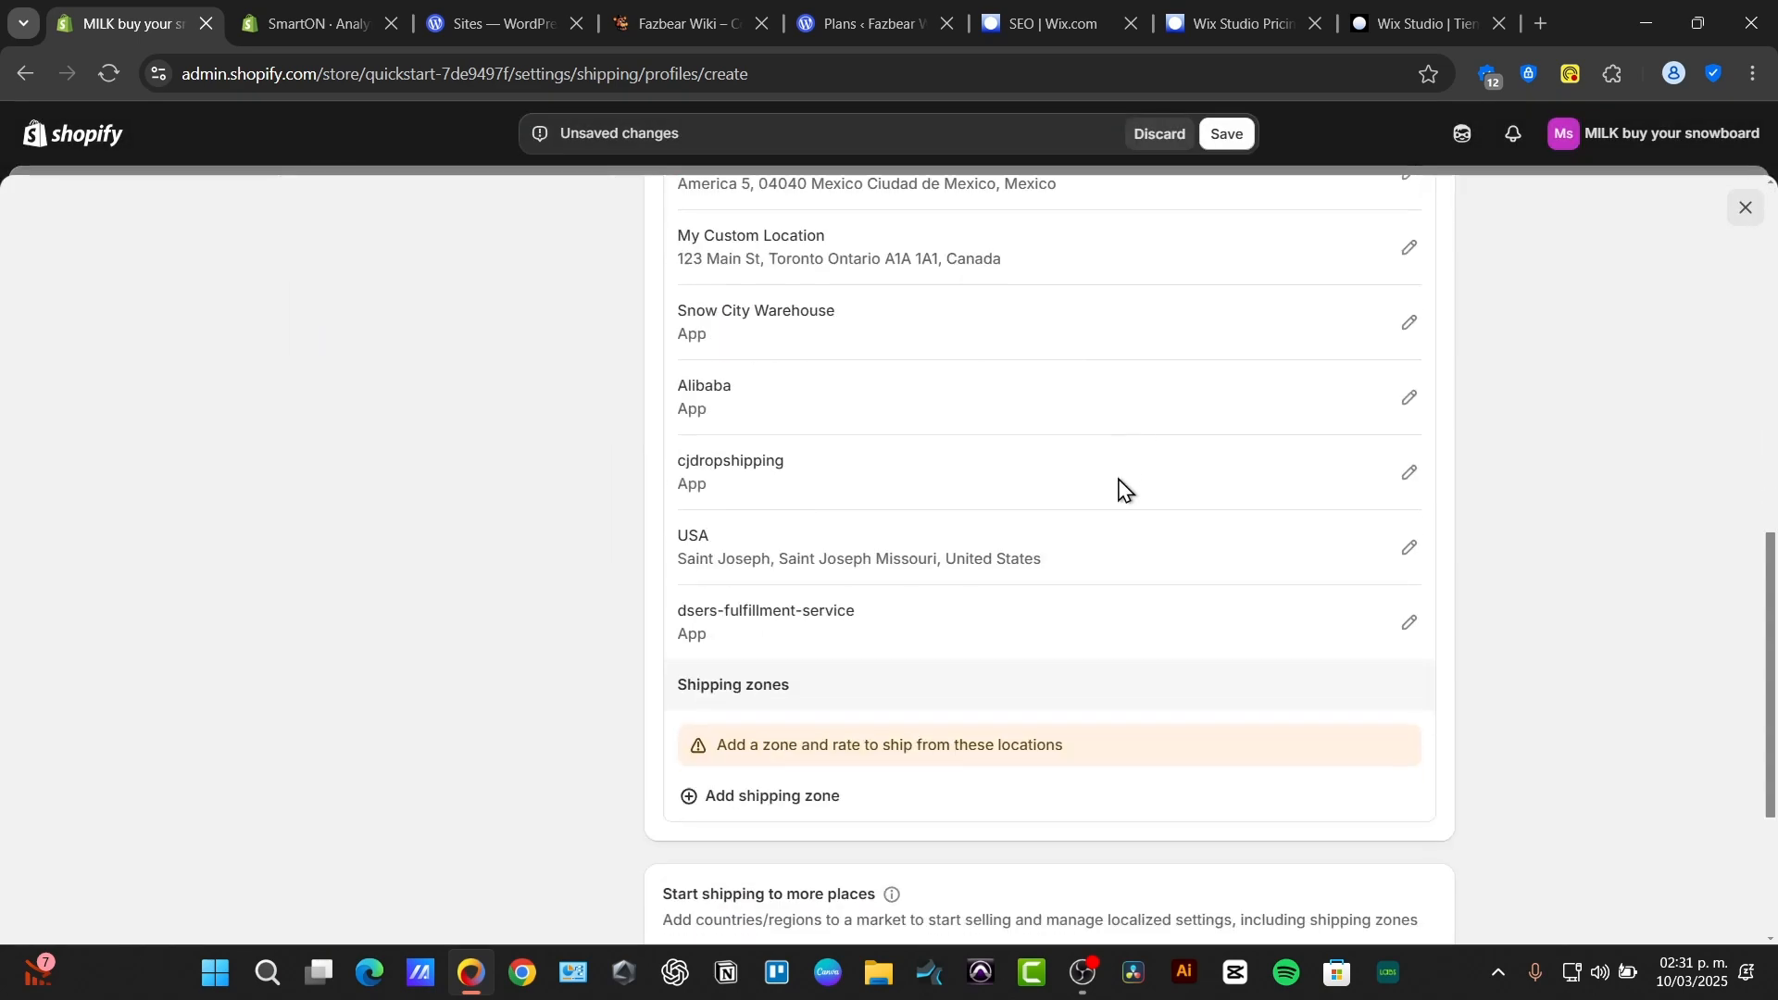
scroll(1122, 491, "up", 3)
scroll(1121, 498, "up", 3)
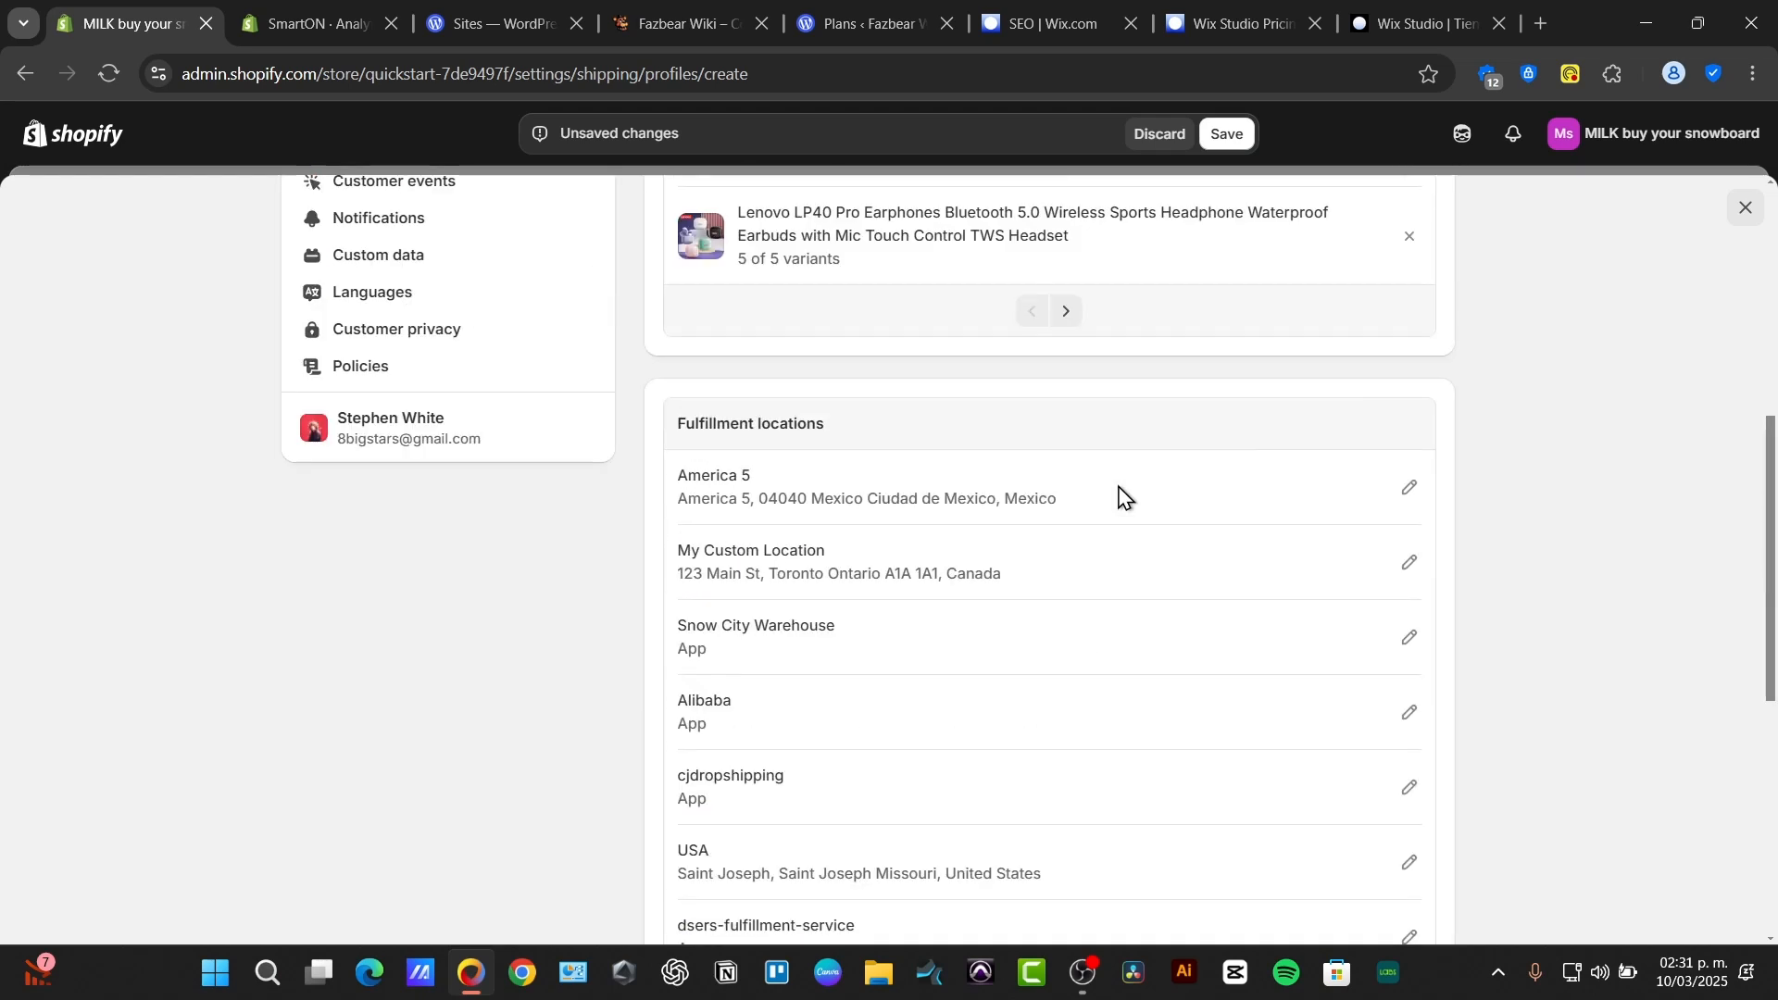
scroll(1120, 509, "down", 3)
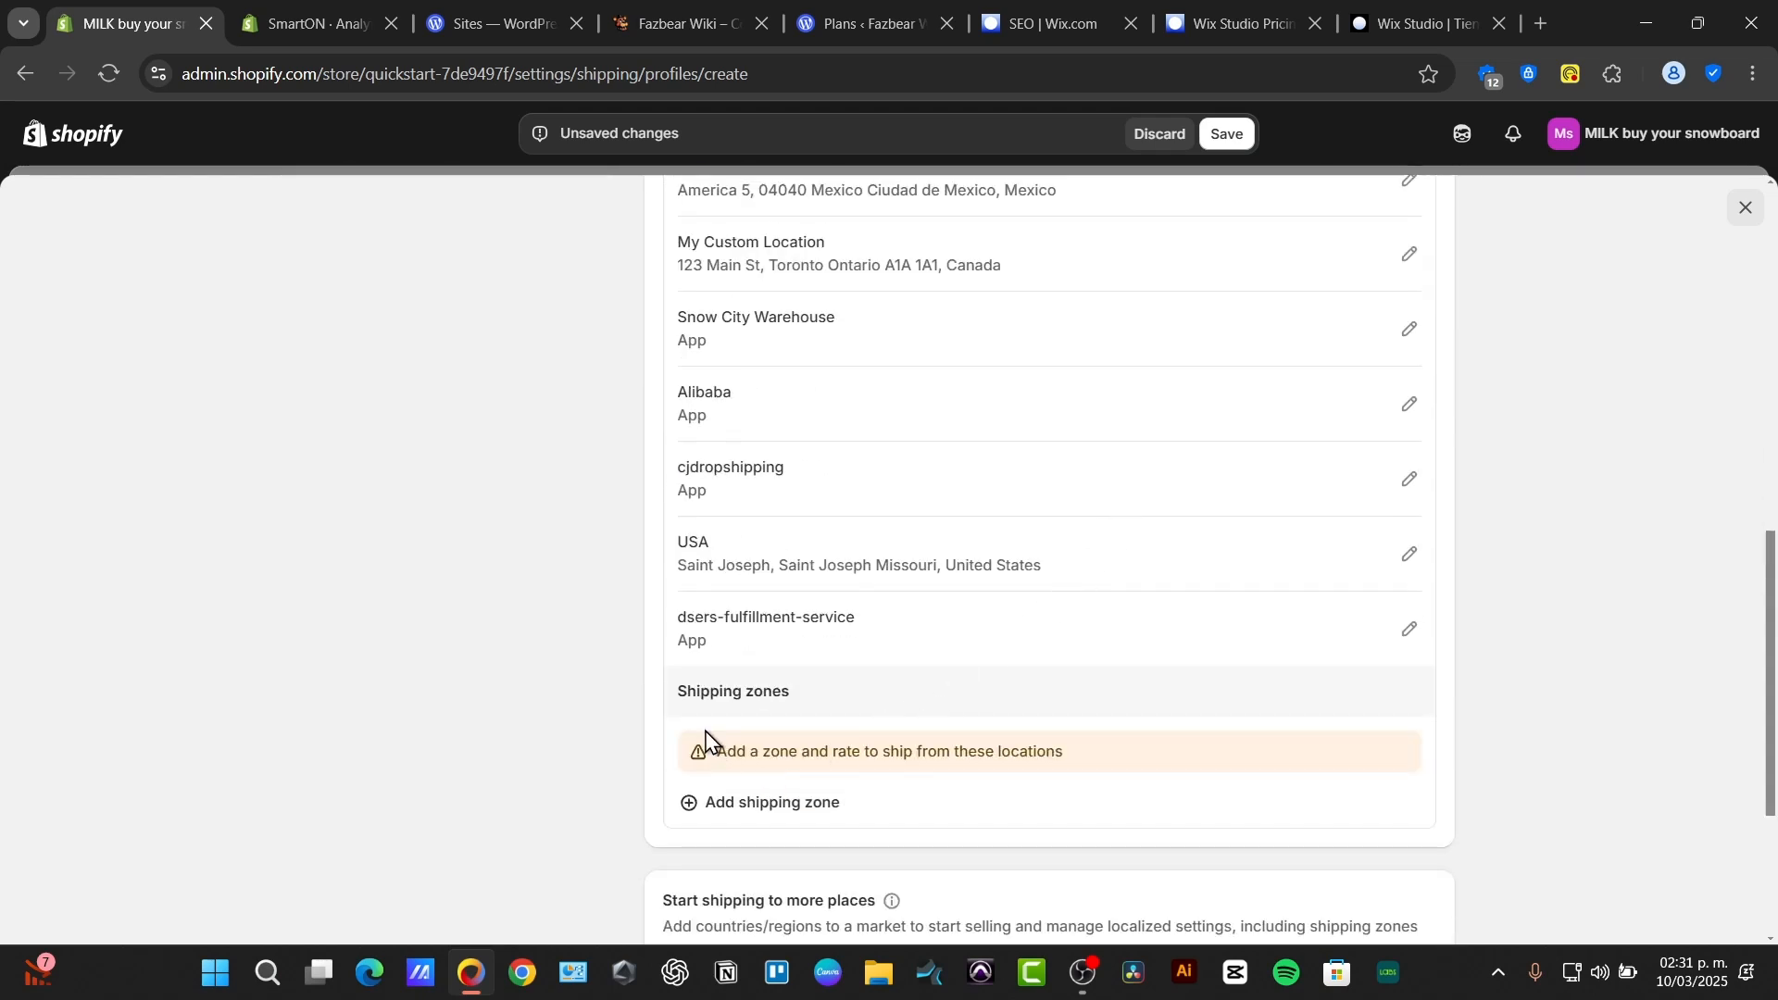
Add a shipping zone for the profile's fulfillment locations and name it Canada.
left_click_drag(684, 689, 808, 710)
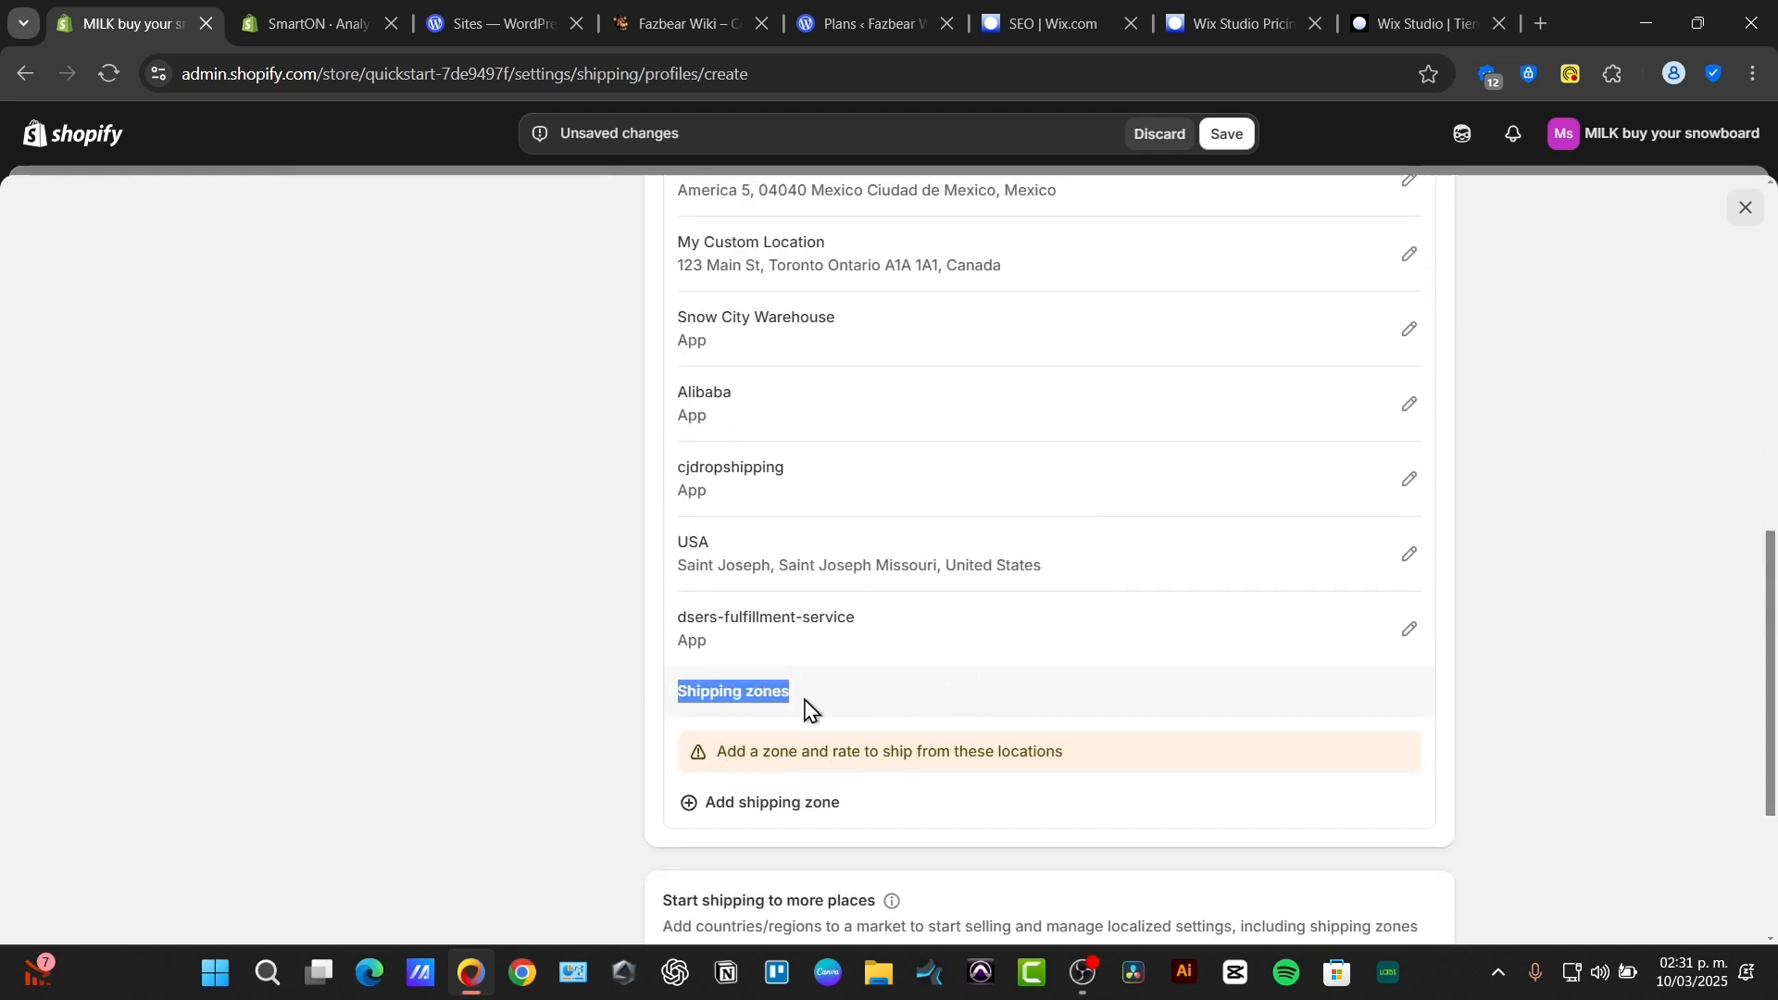
left_click(757, 802)
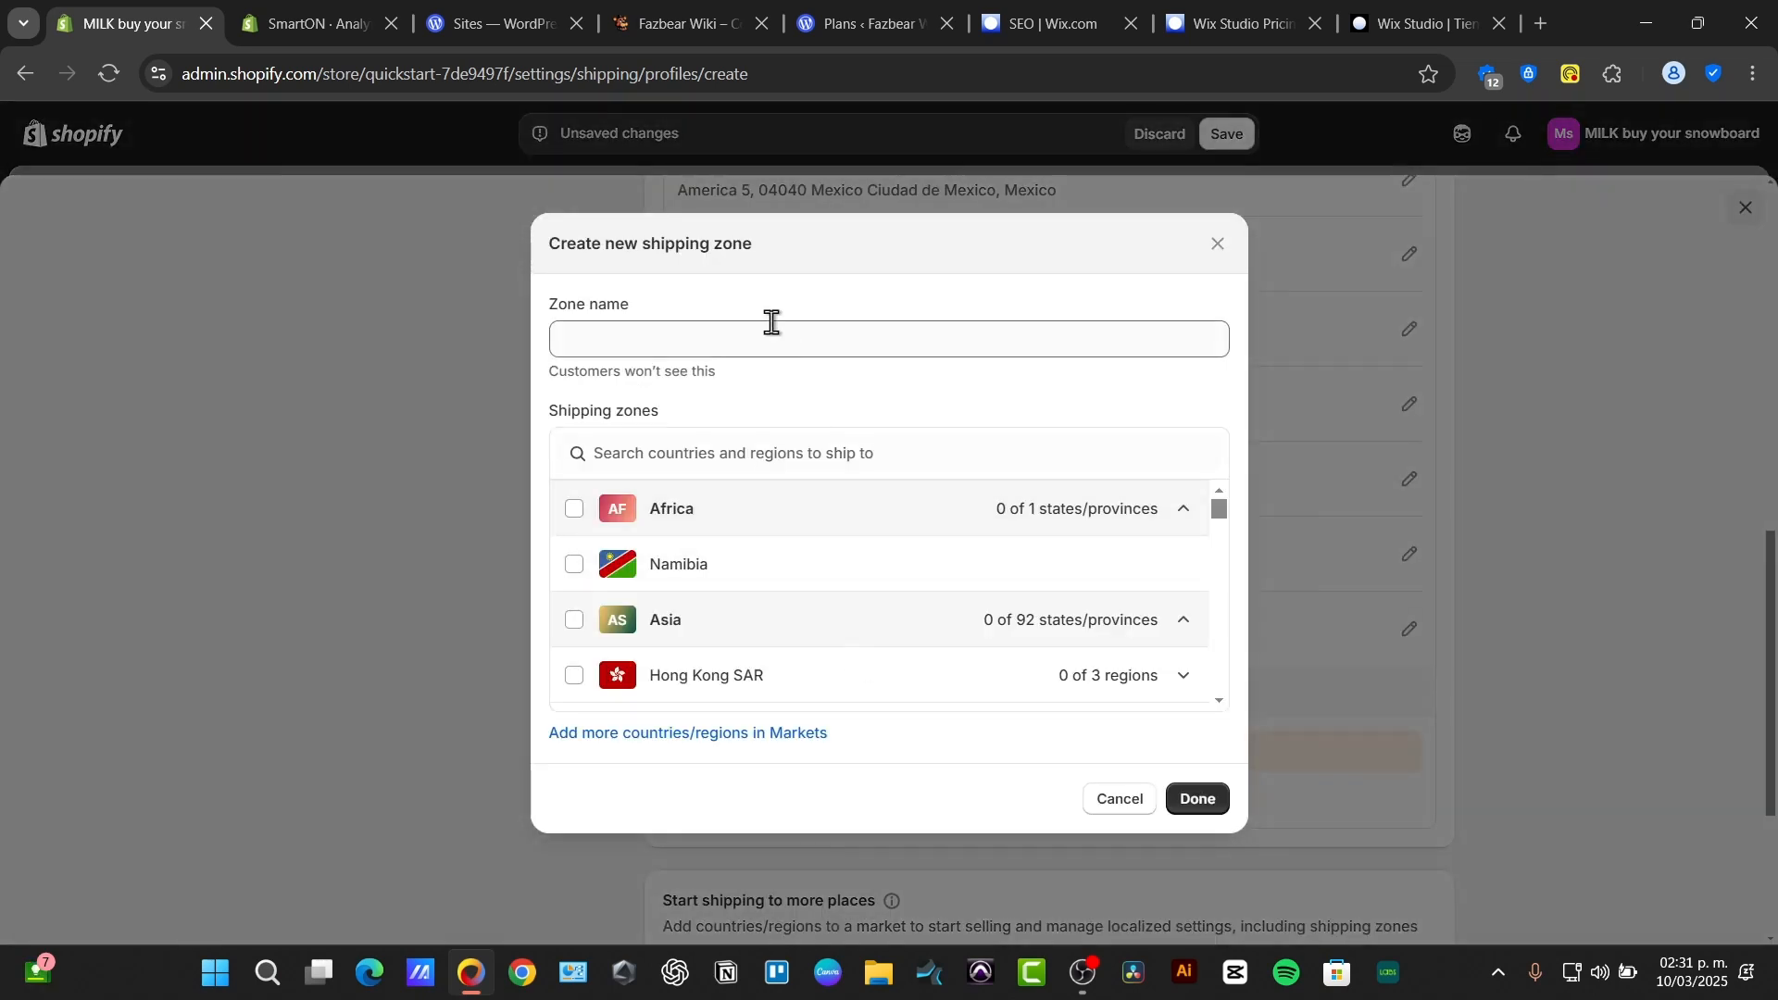
scroll(1032, 556, "down", 6)
scroll(1031, 556, "down", 6)
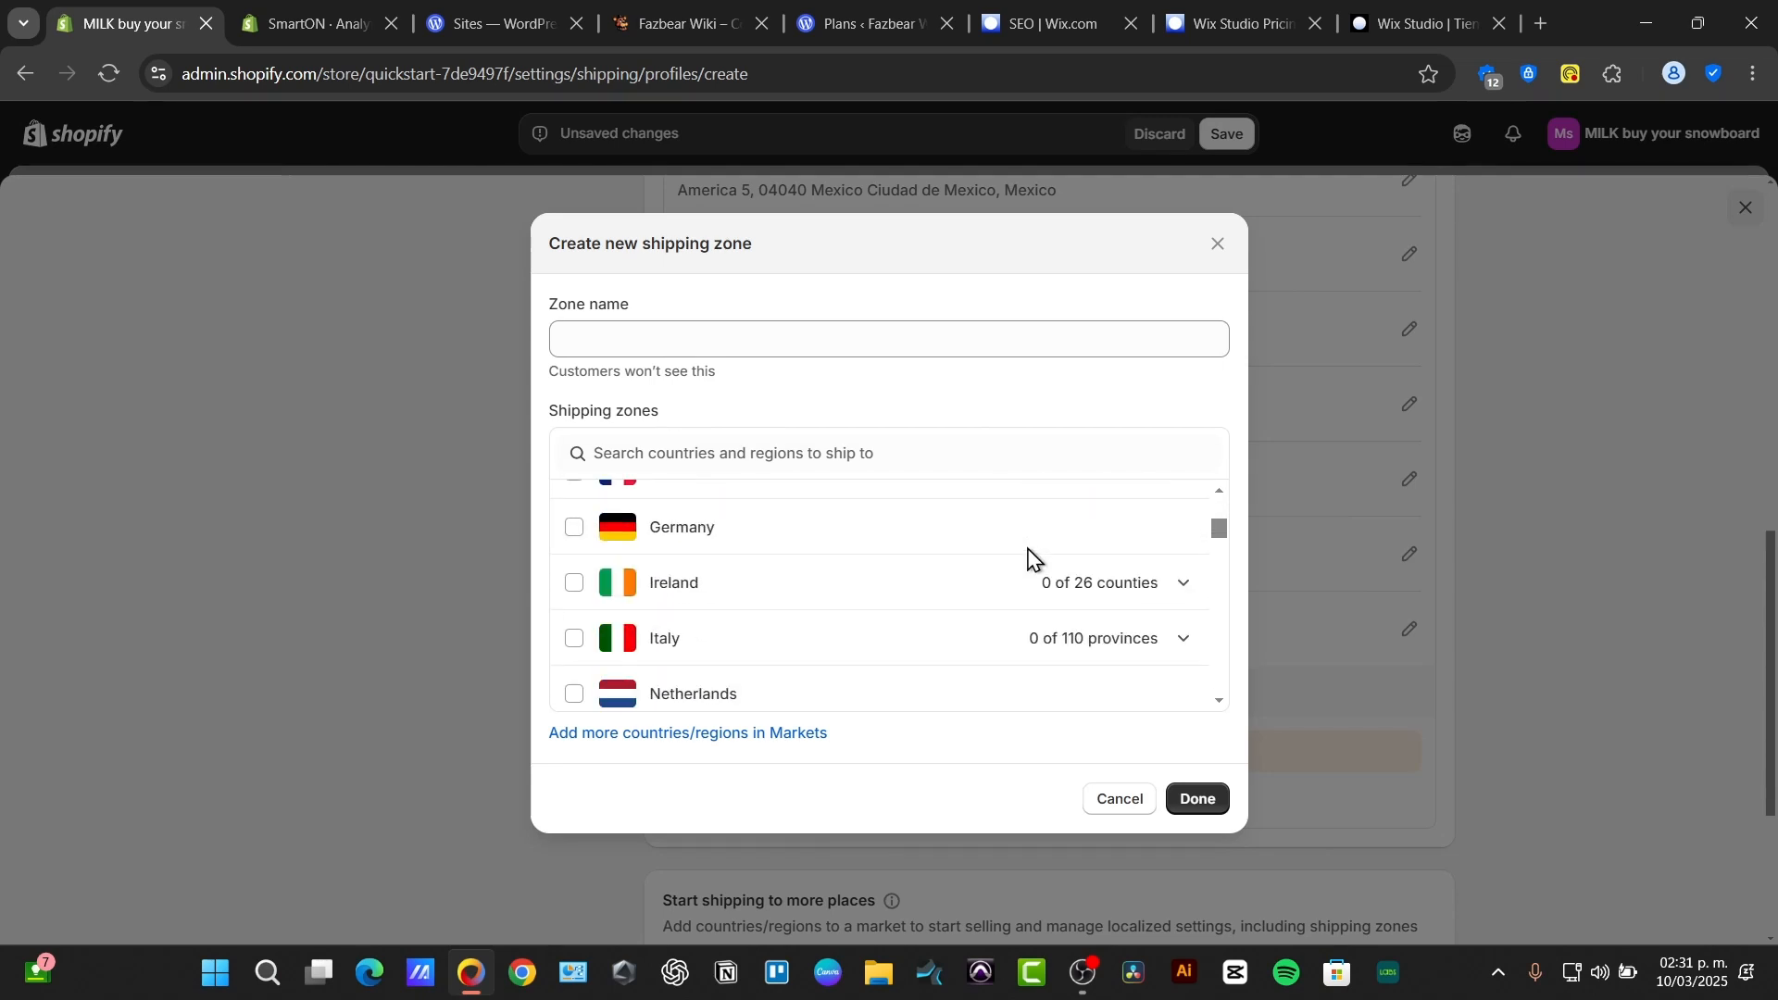
left_click(836, 336)
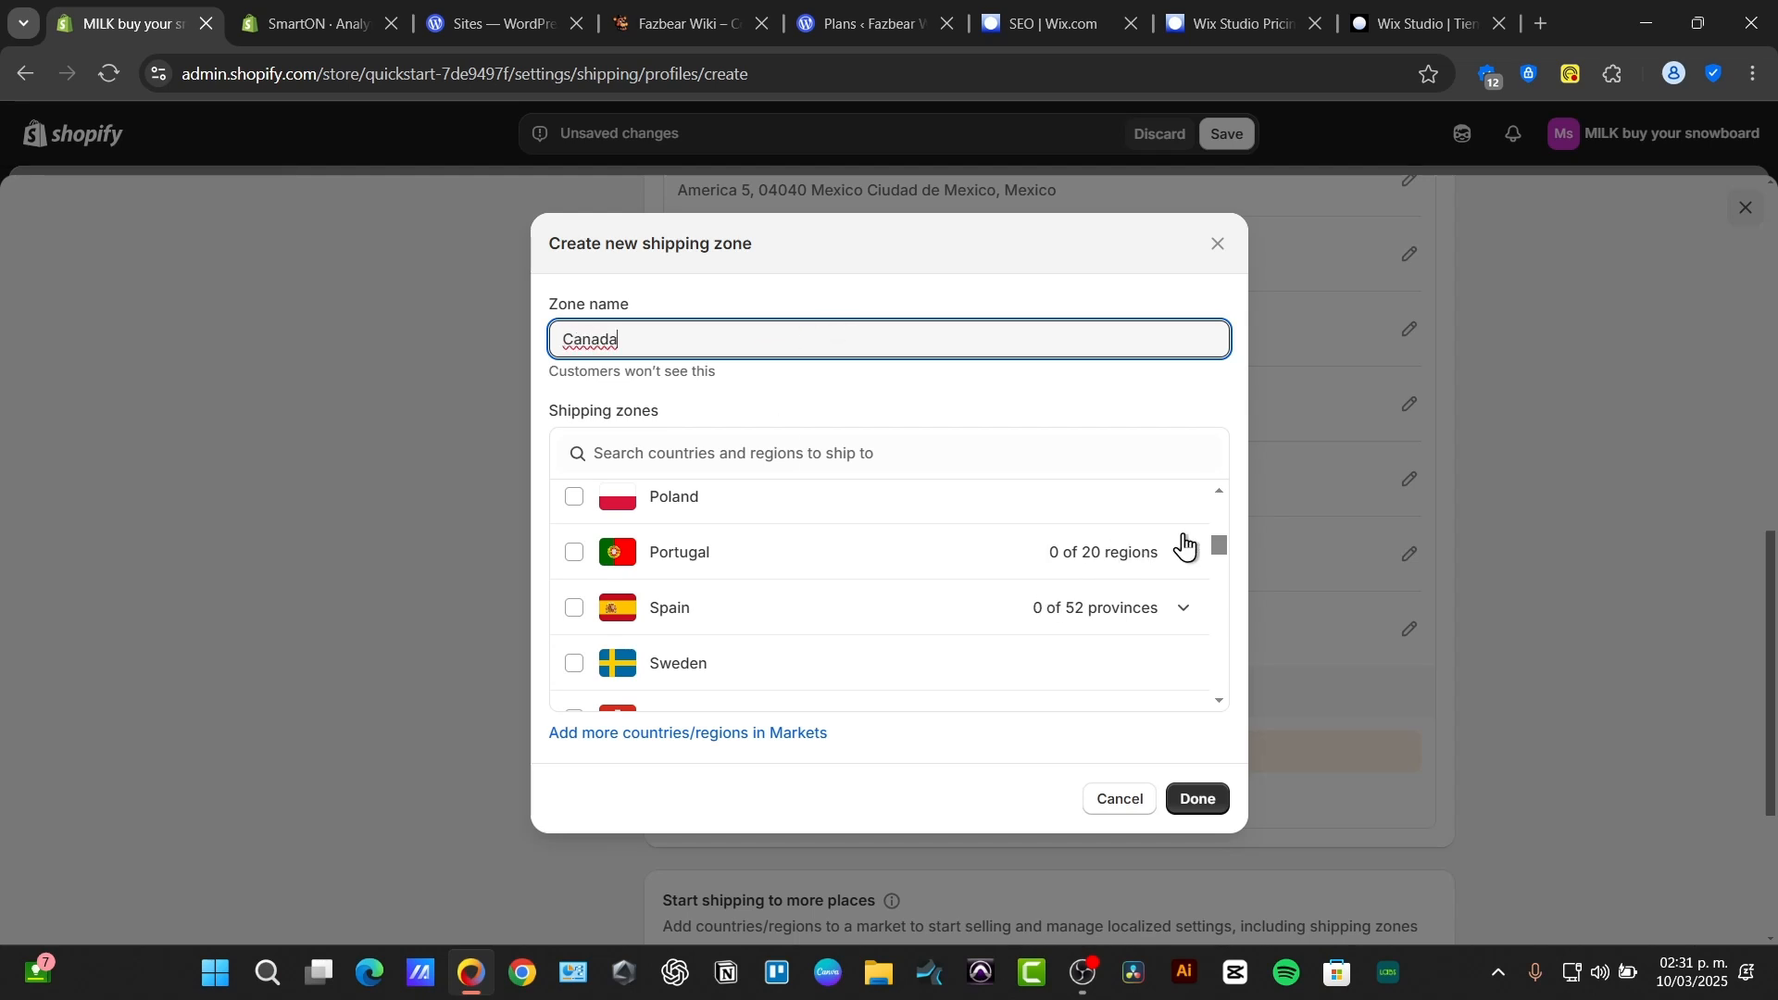
Search the country list for "canad", include Canada in the zone, and expand its provinces.
left_click(1044, 464)
type("can")
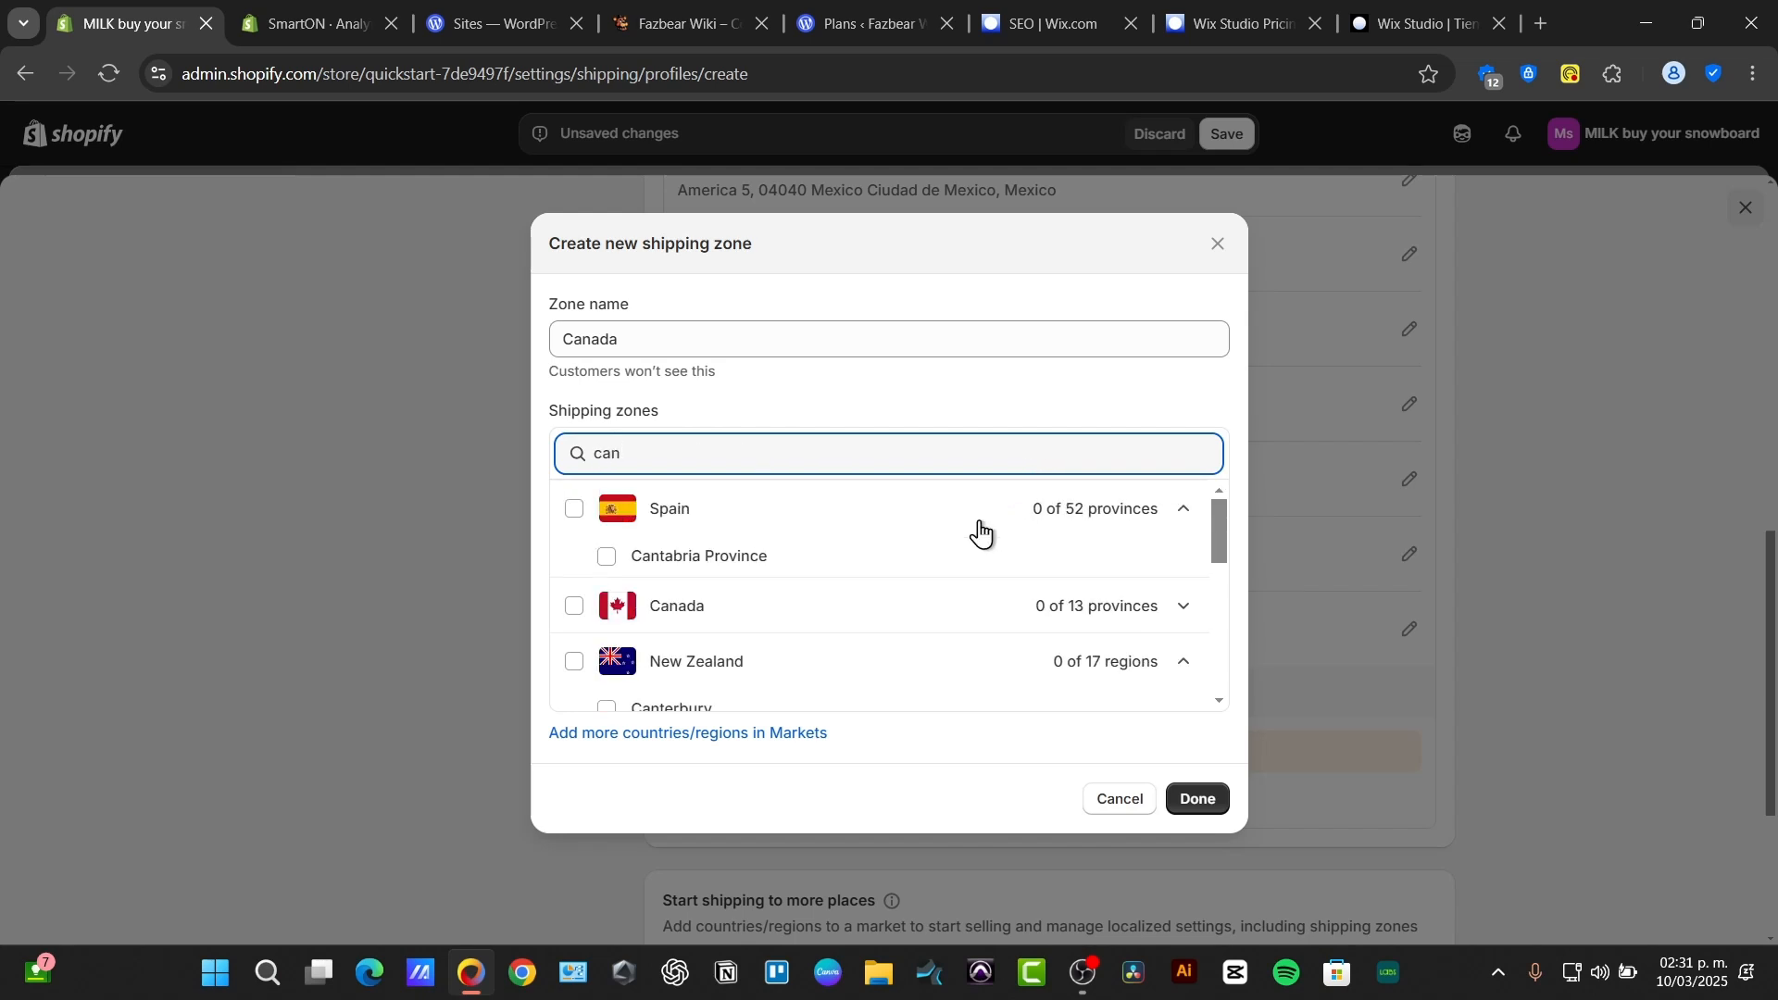
type("ad")
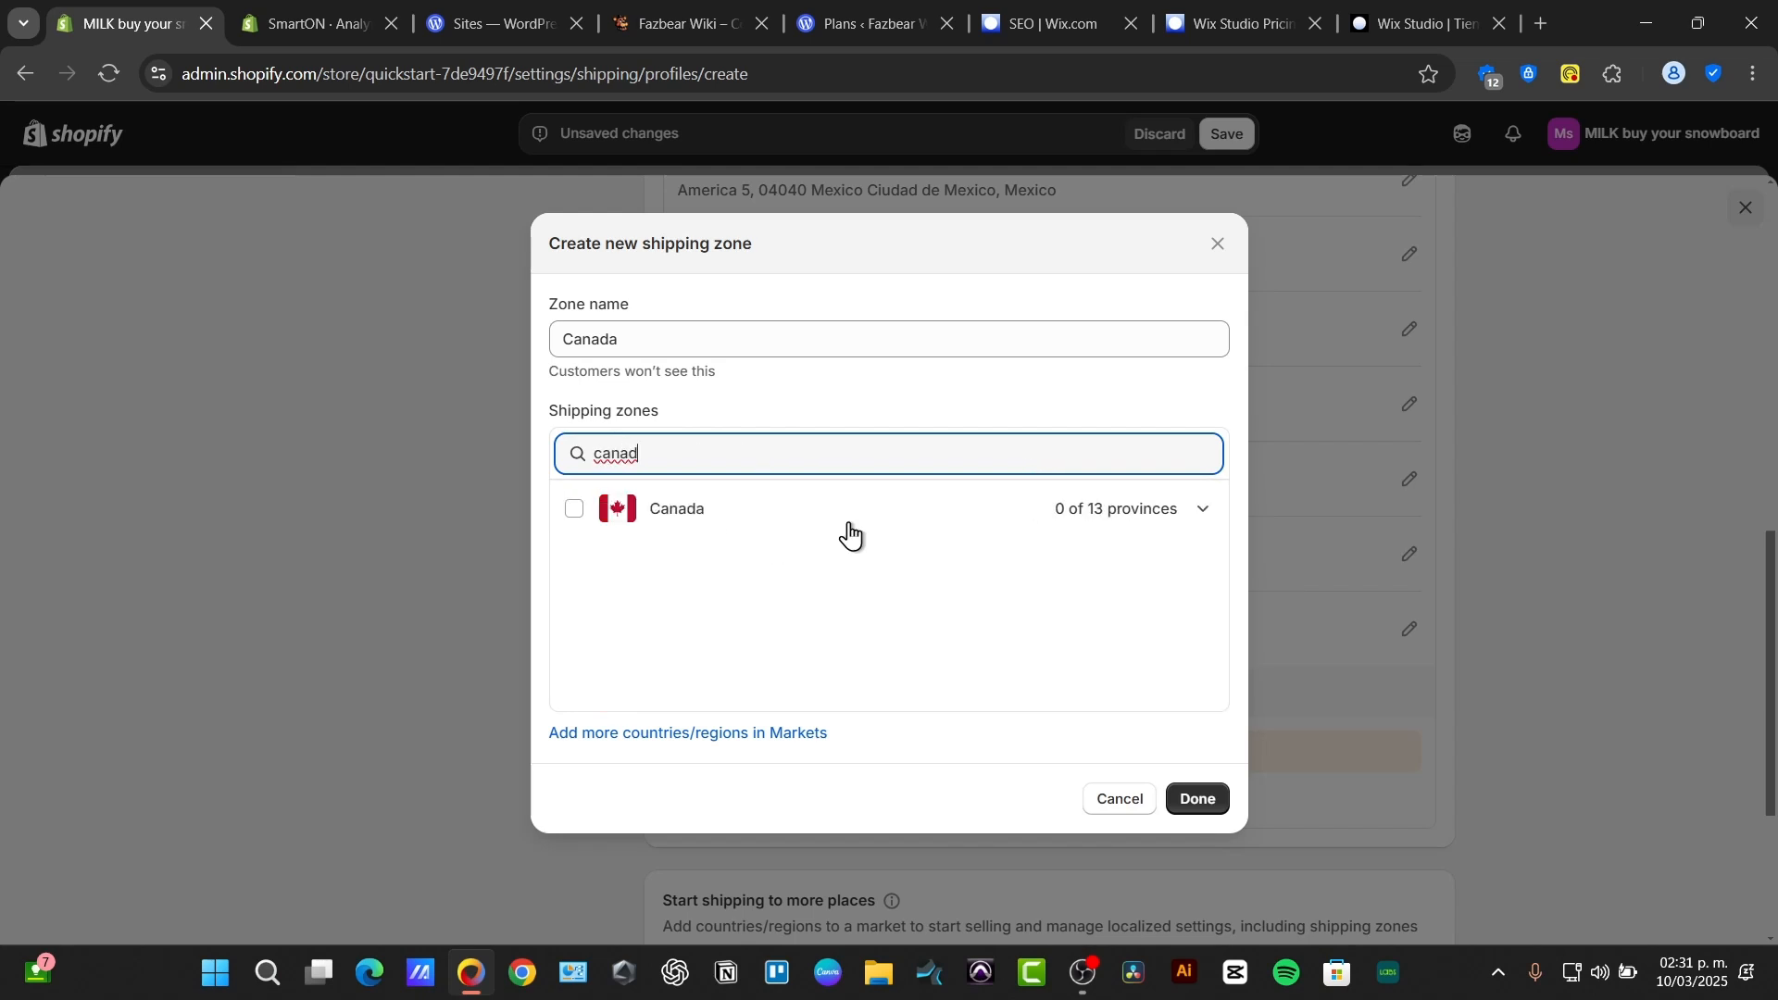
left_click(576, 511)
left_click(1197, 512)
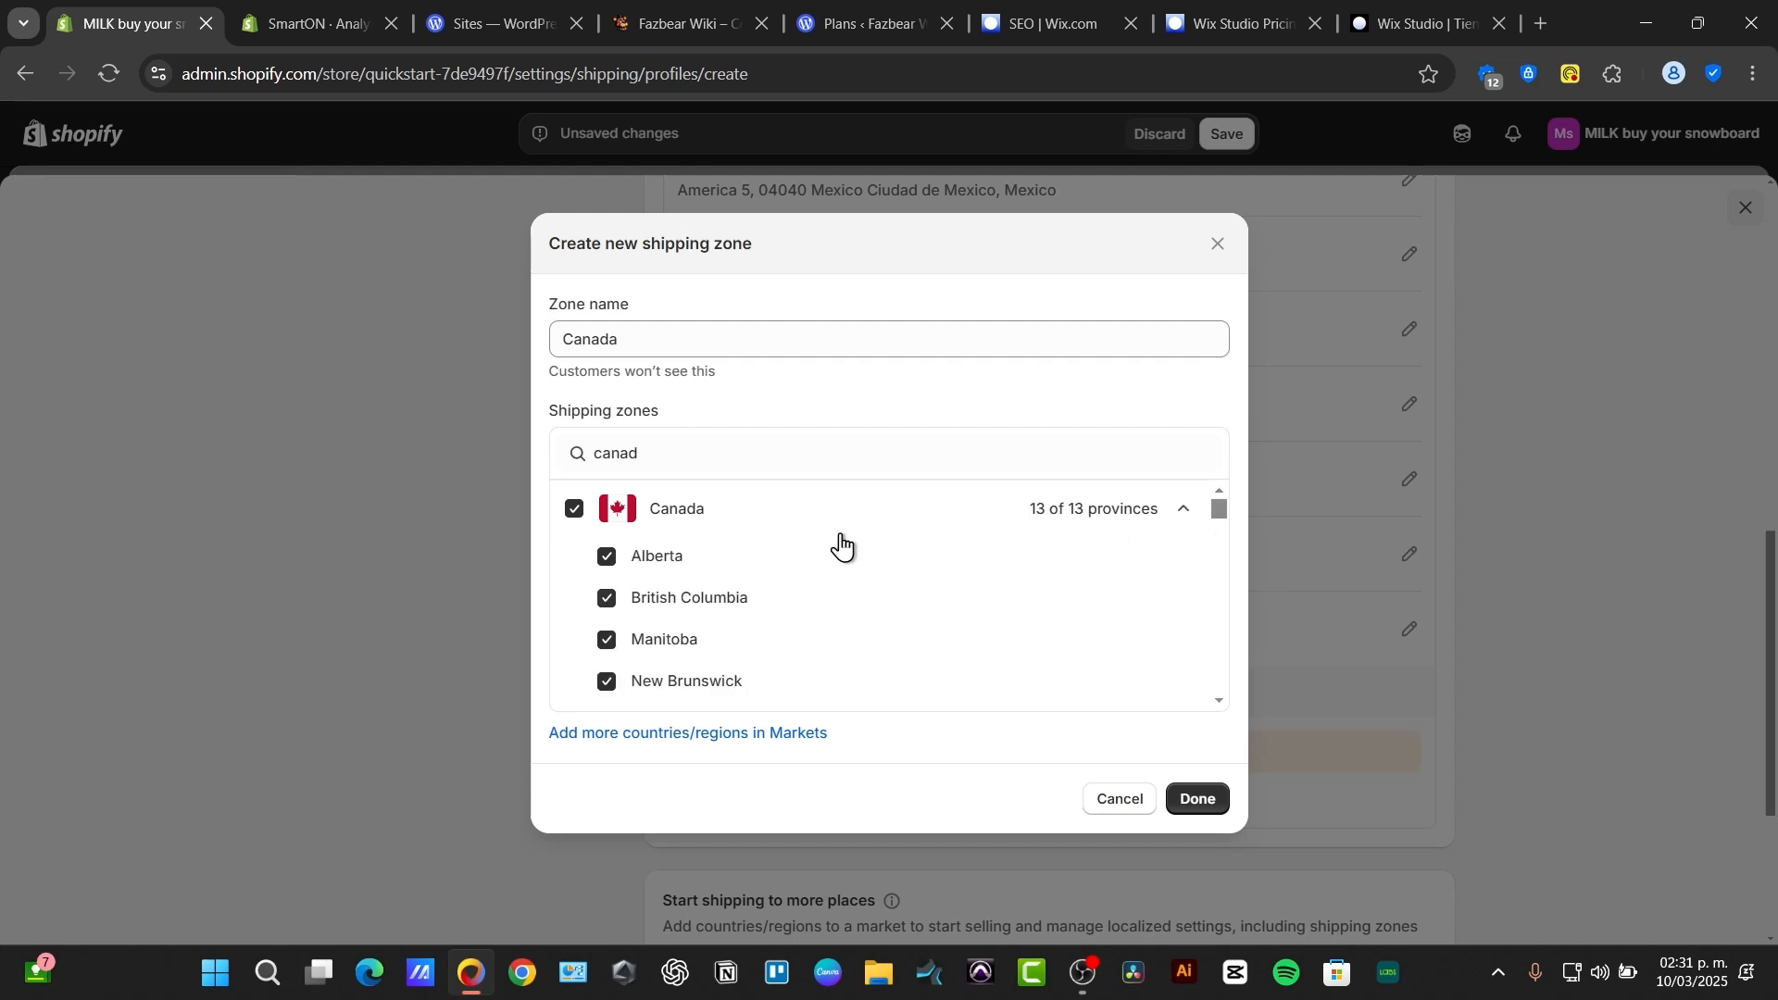
Check the Canadian provinces selected for the zone and confirm the new shipping zone.
scroll(691, 672, "down", 3)
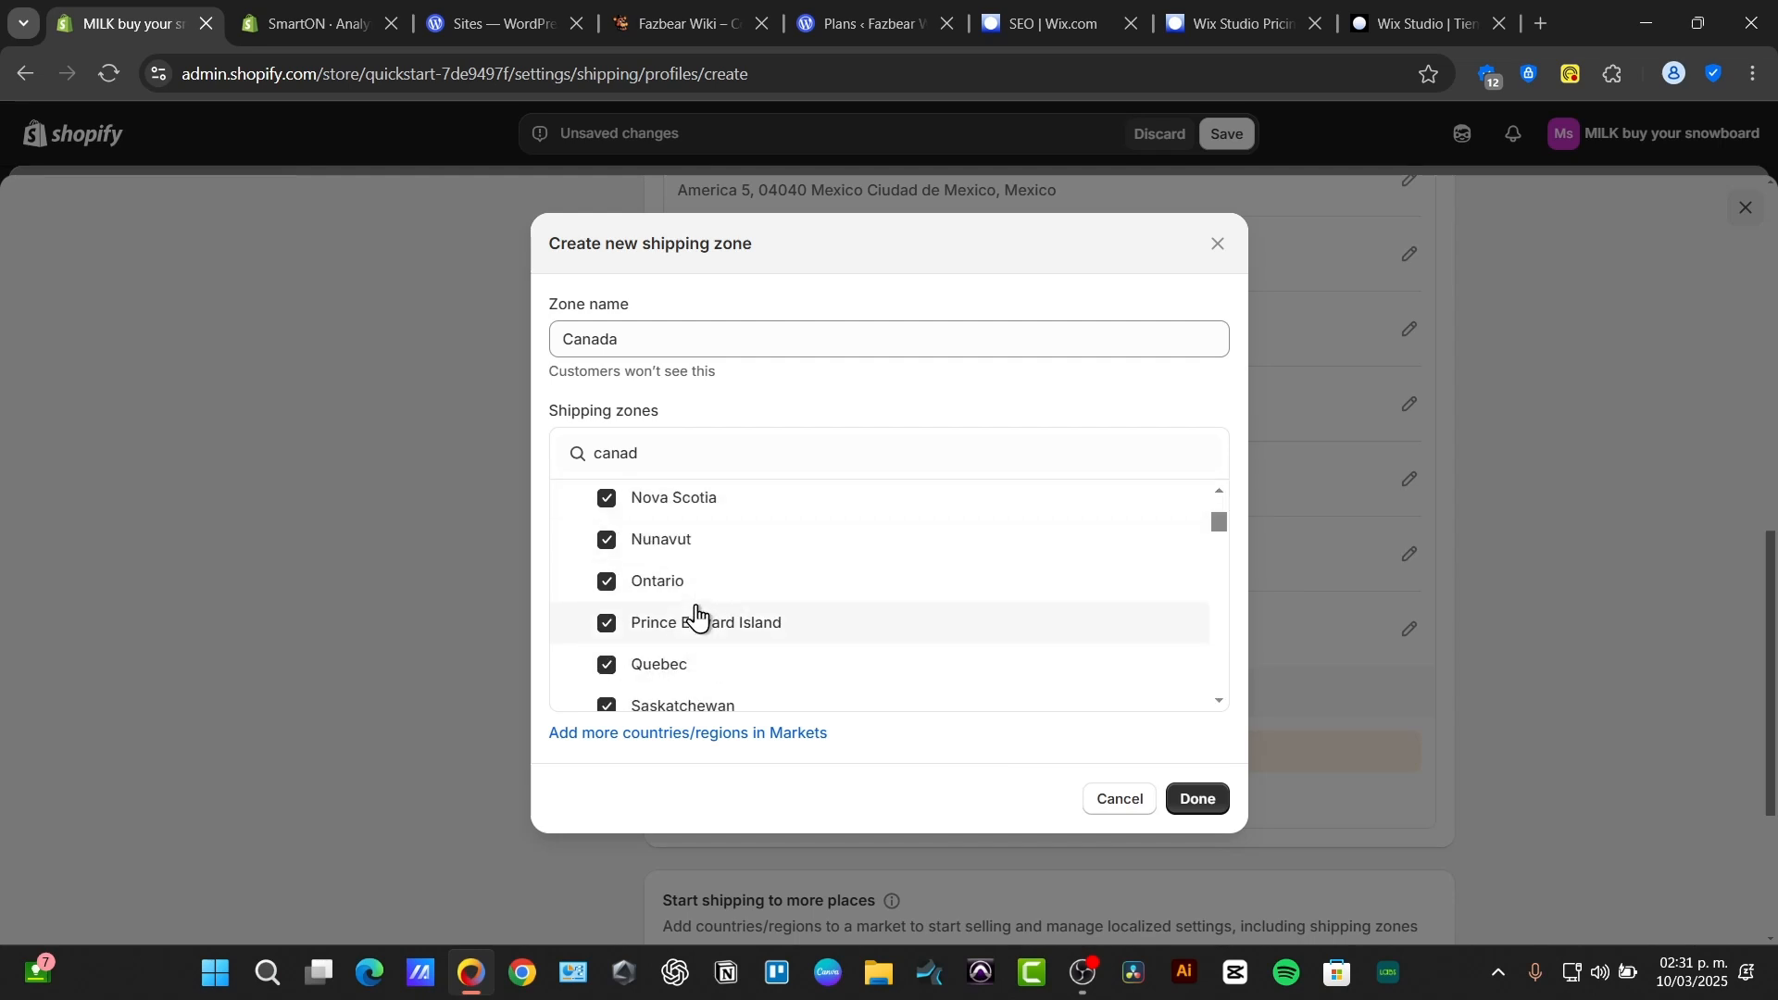
scroll(732, 627, "down", 1)
scroll(738, 661, "up", 4)
scroll(737, 661, "up", 1)
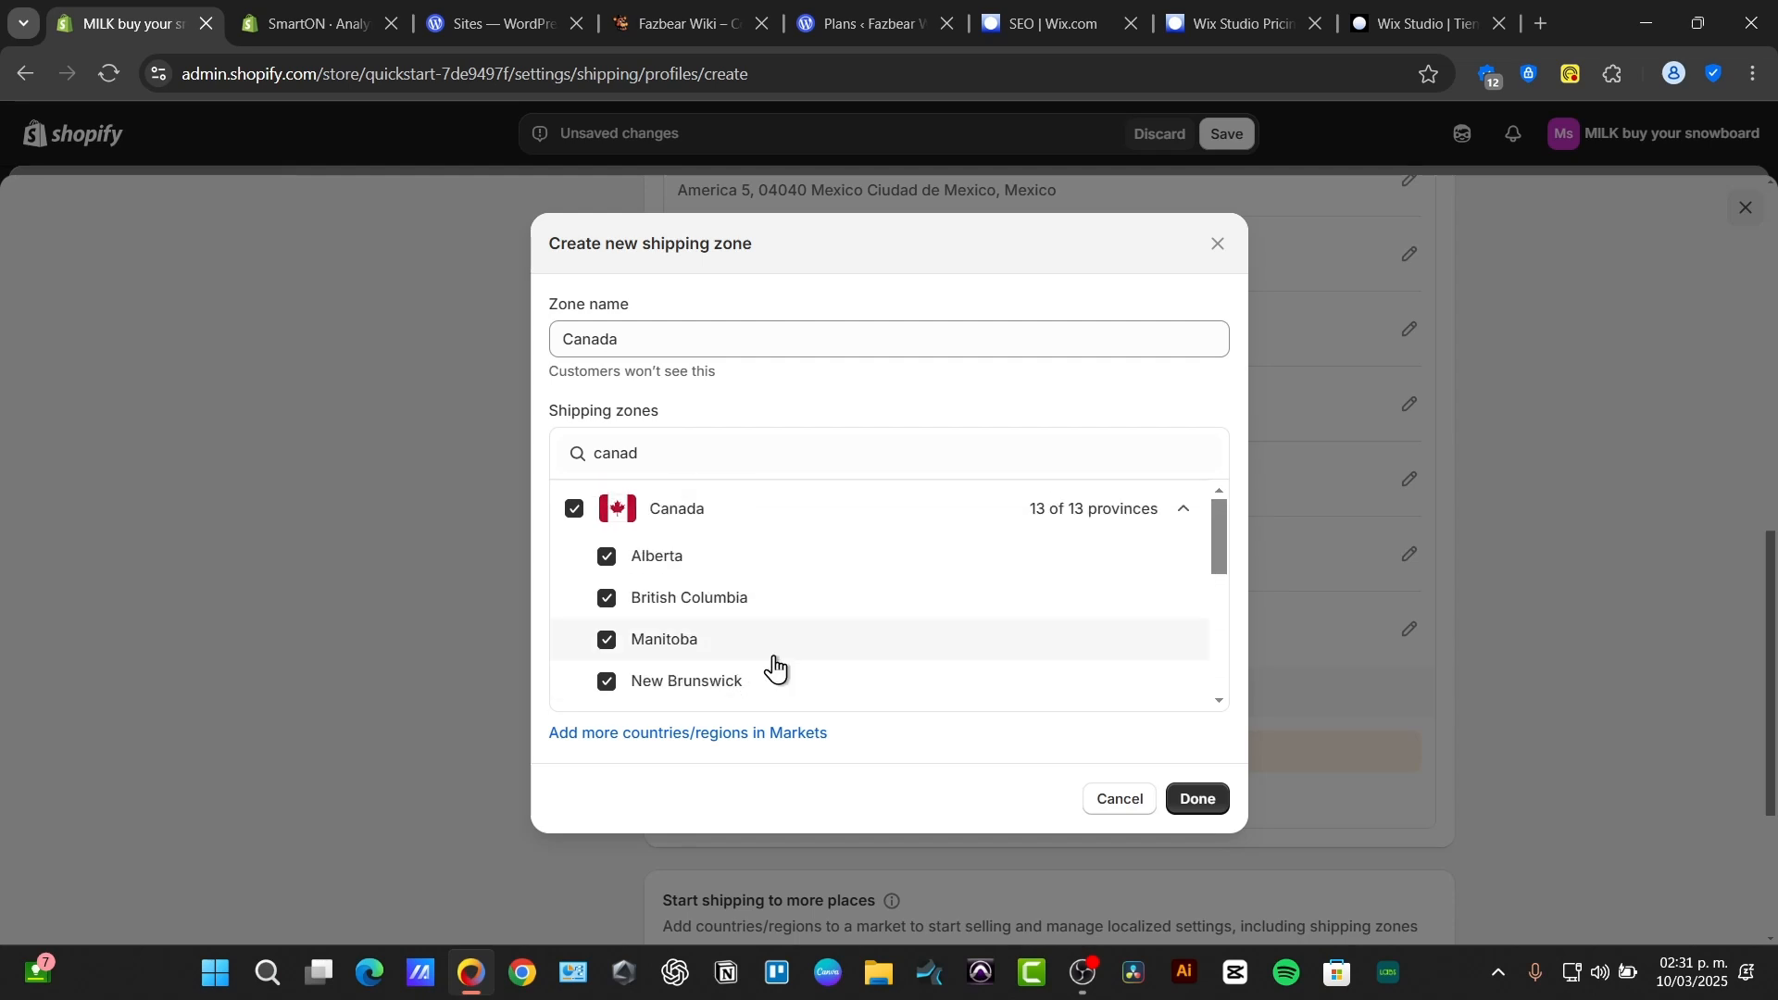
scroll(774, 667, "down", 3)
scroll(663, 683, "down", 1)
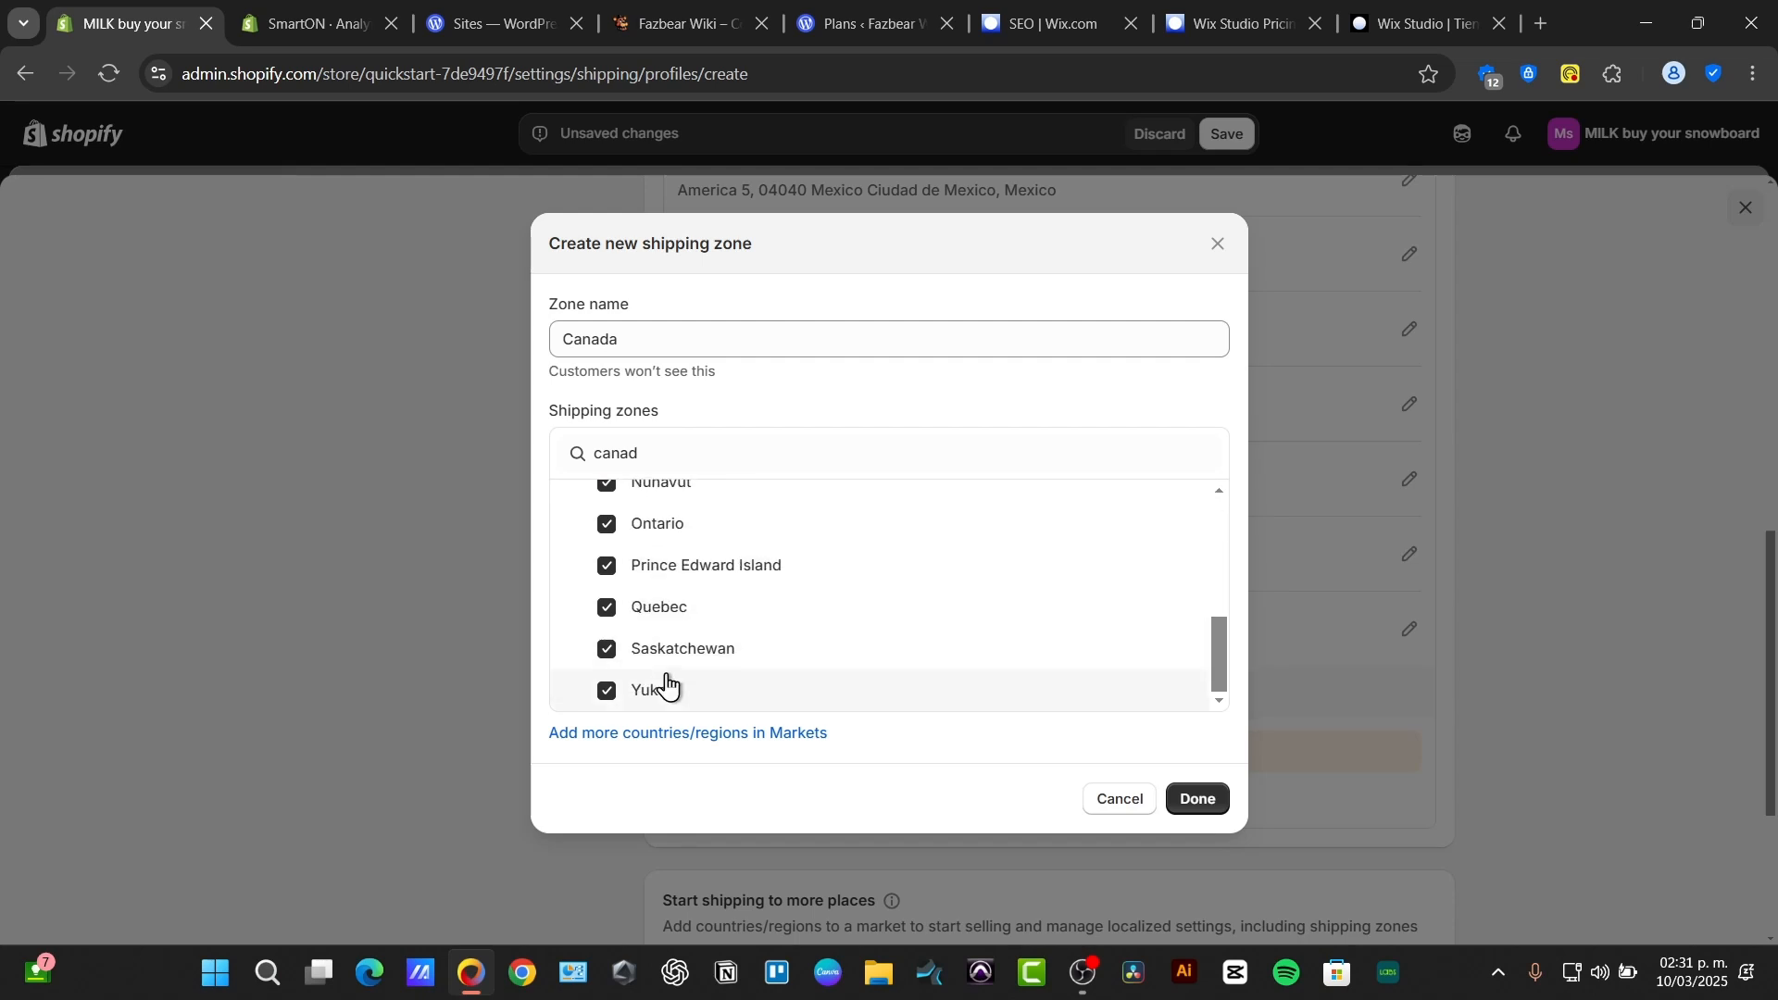
scroll(714, 675, "up", 4)
scroll(718, 670, "up", 1)
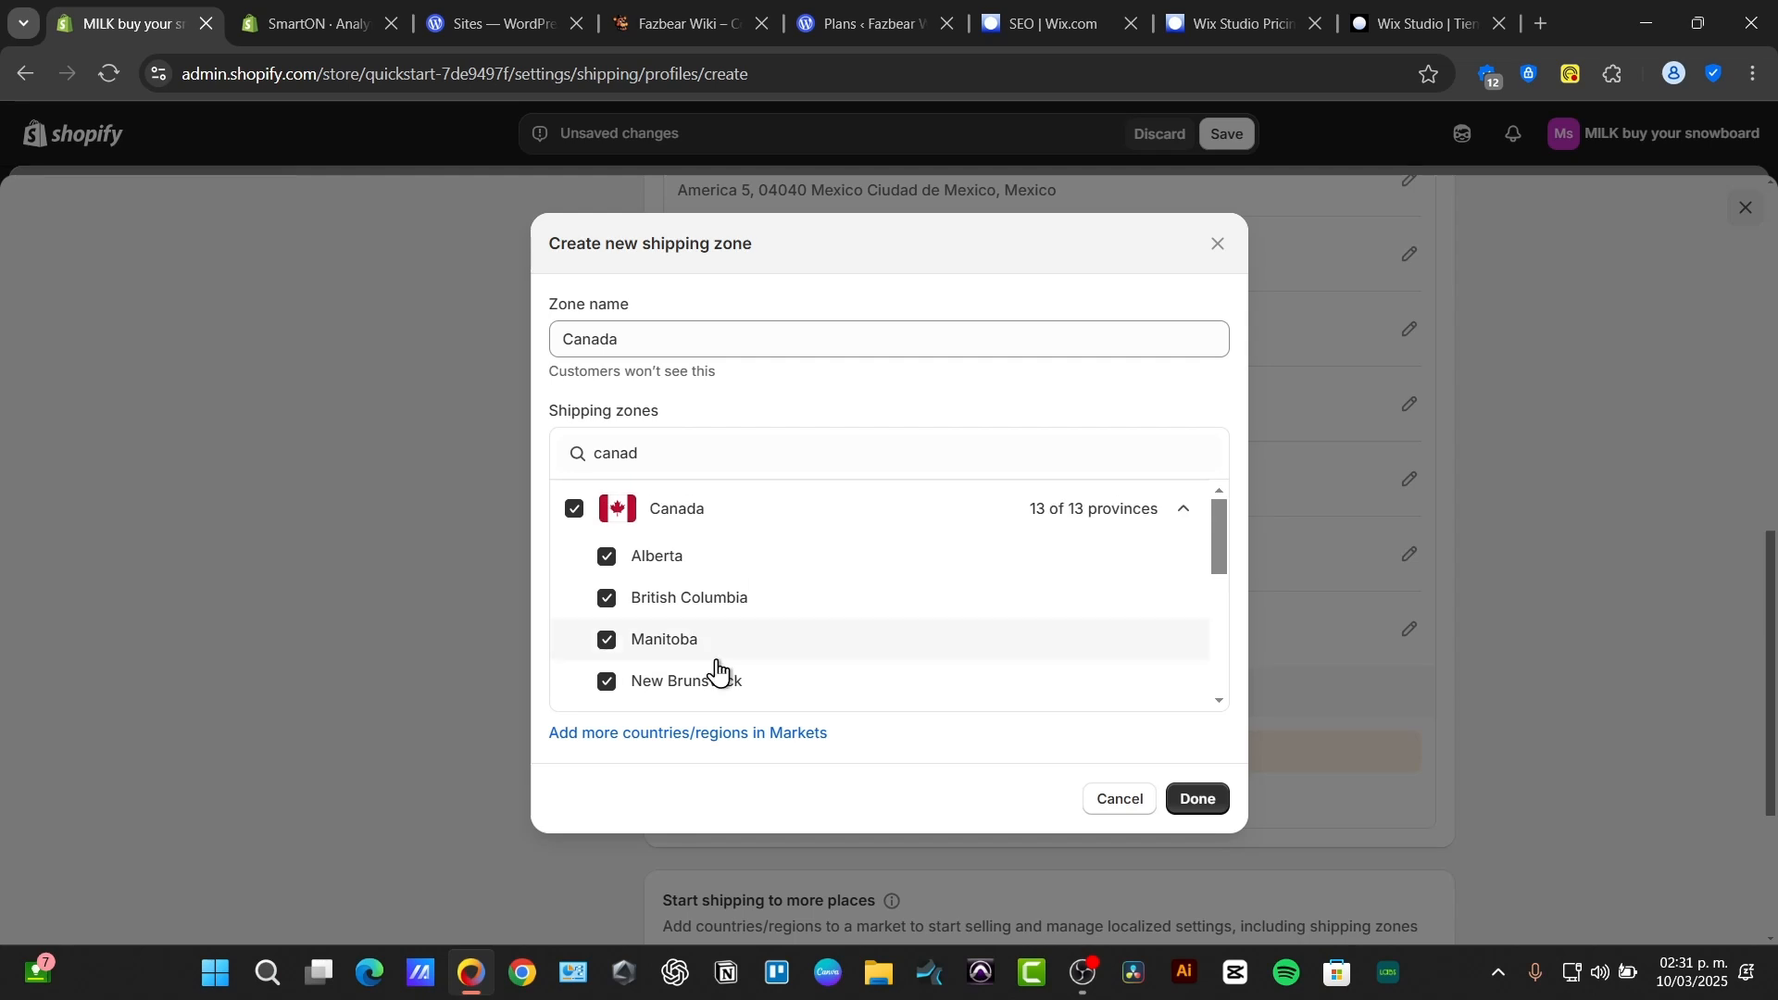
scroll(722, 665, "down", 3)
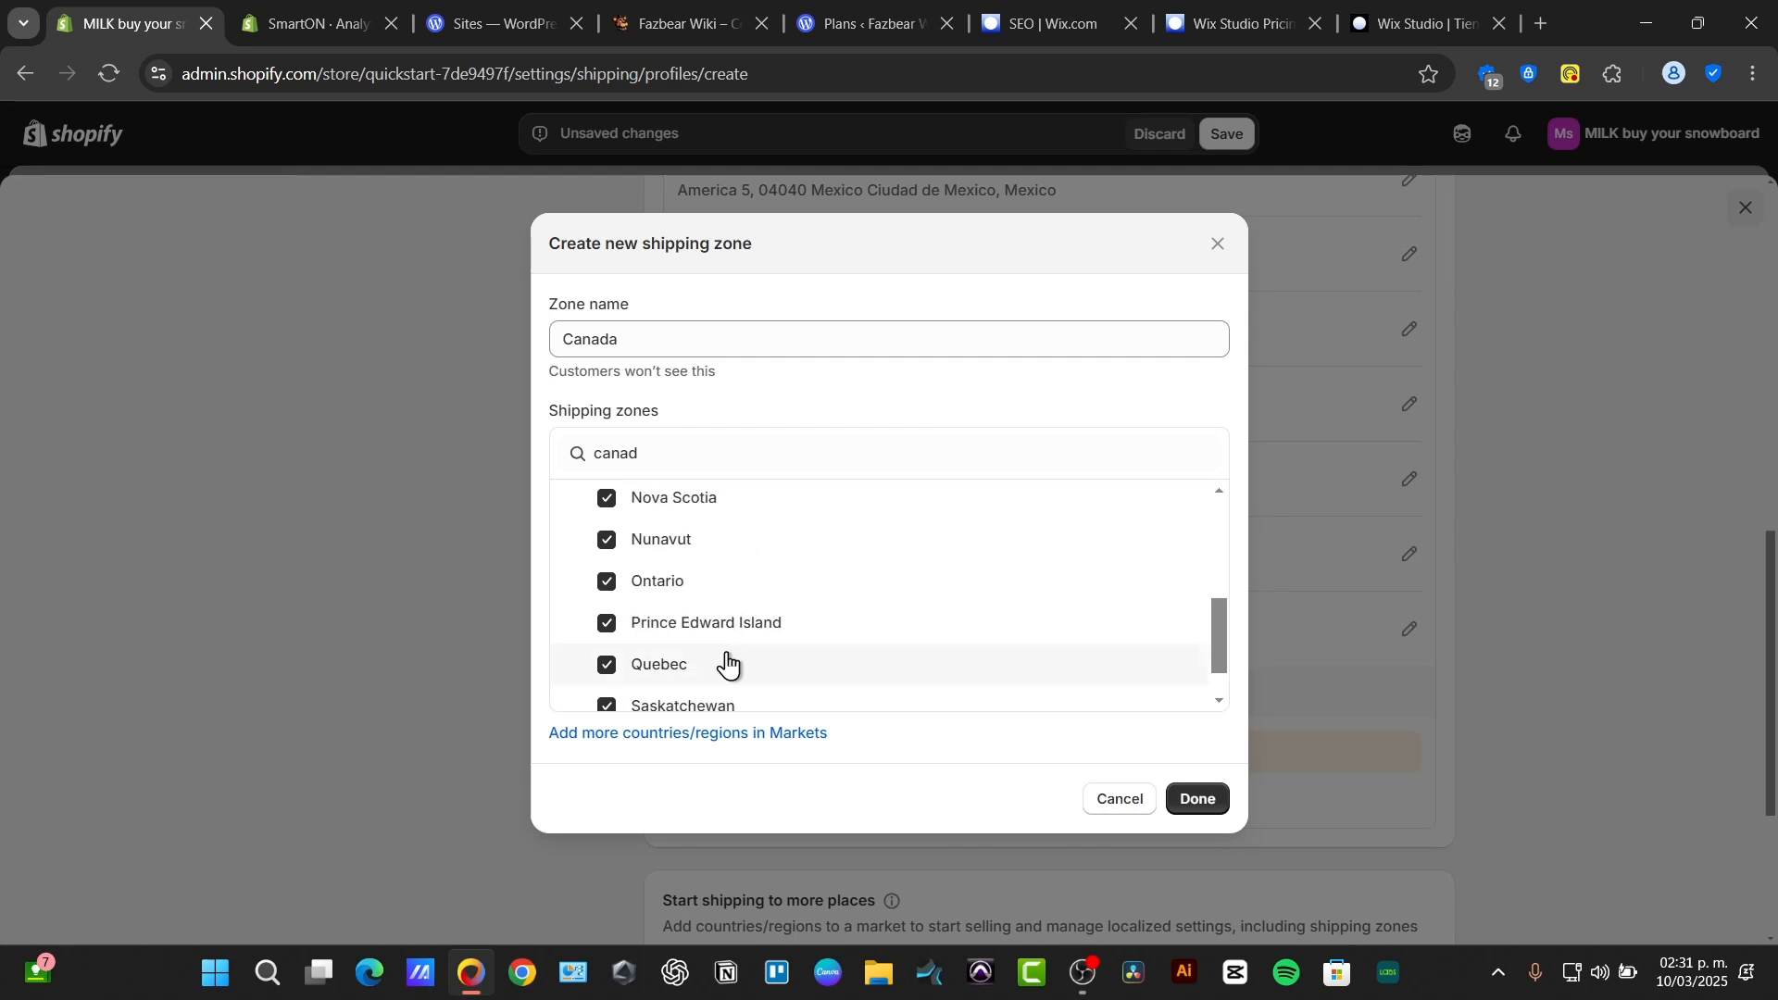
left_click(1199, 800)
Read the notice about missing rates shown under the Canada shipping zone.
scroll(986, 645, "down", 3)
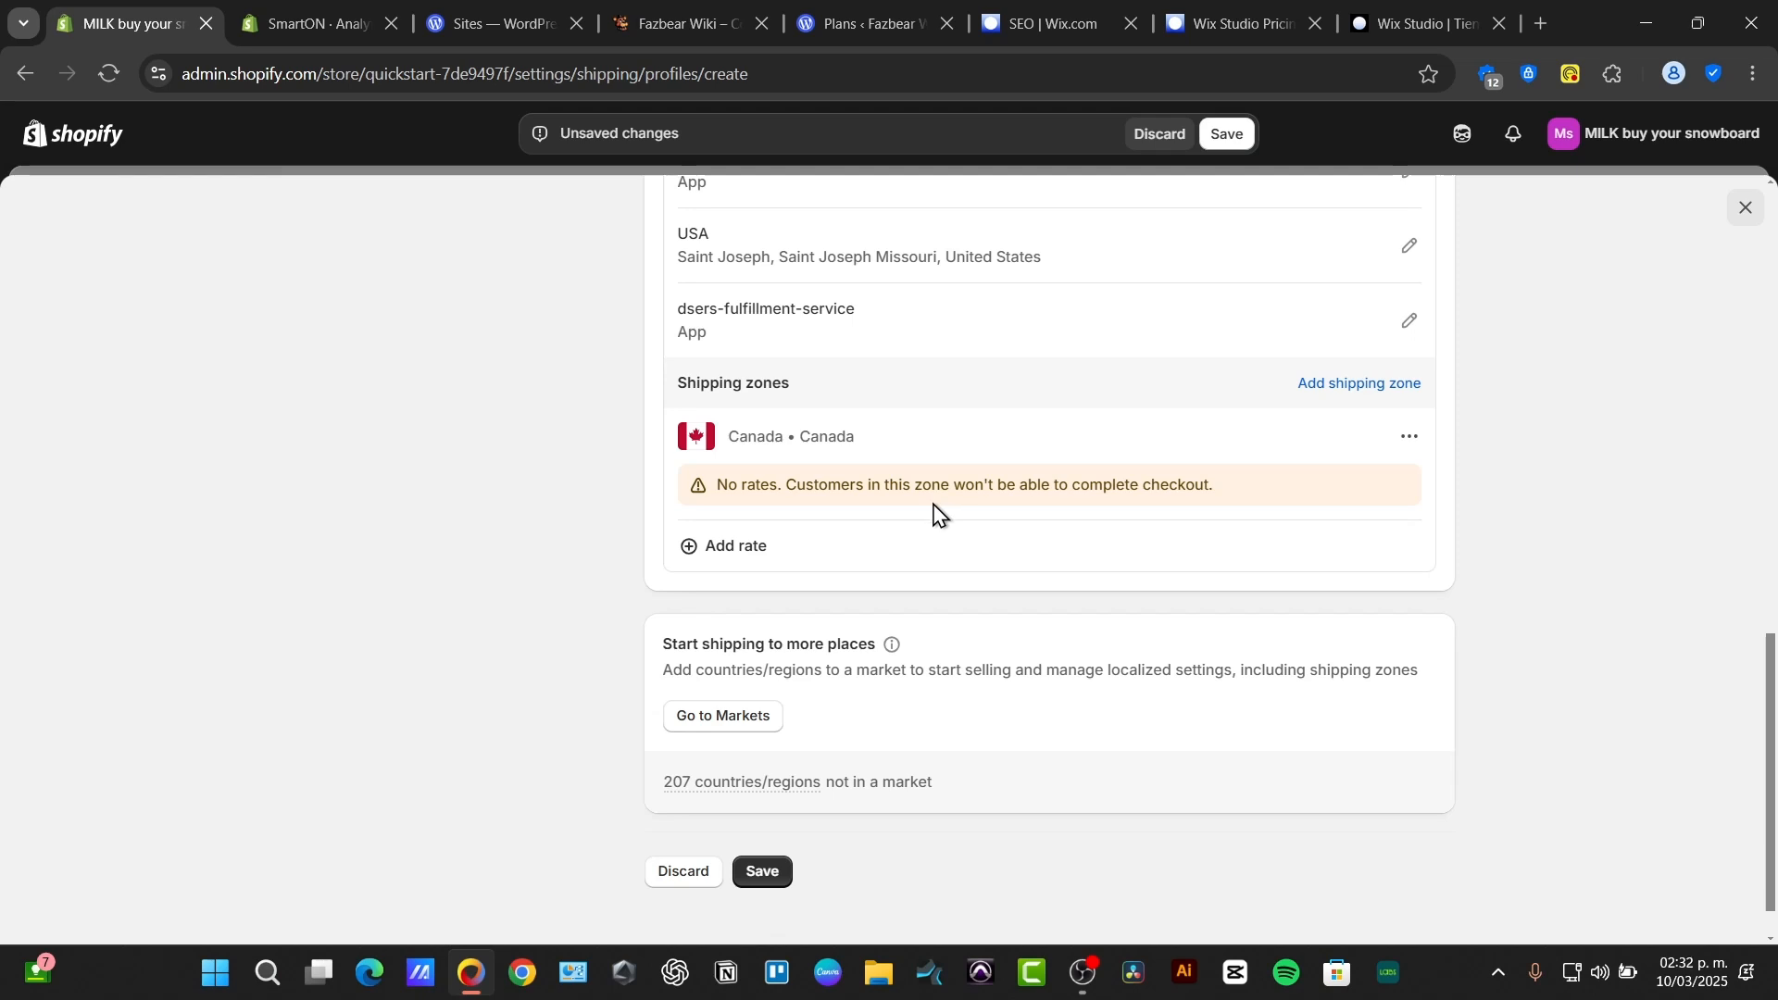
left_click_drag(723, 475, 1216, 509)
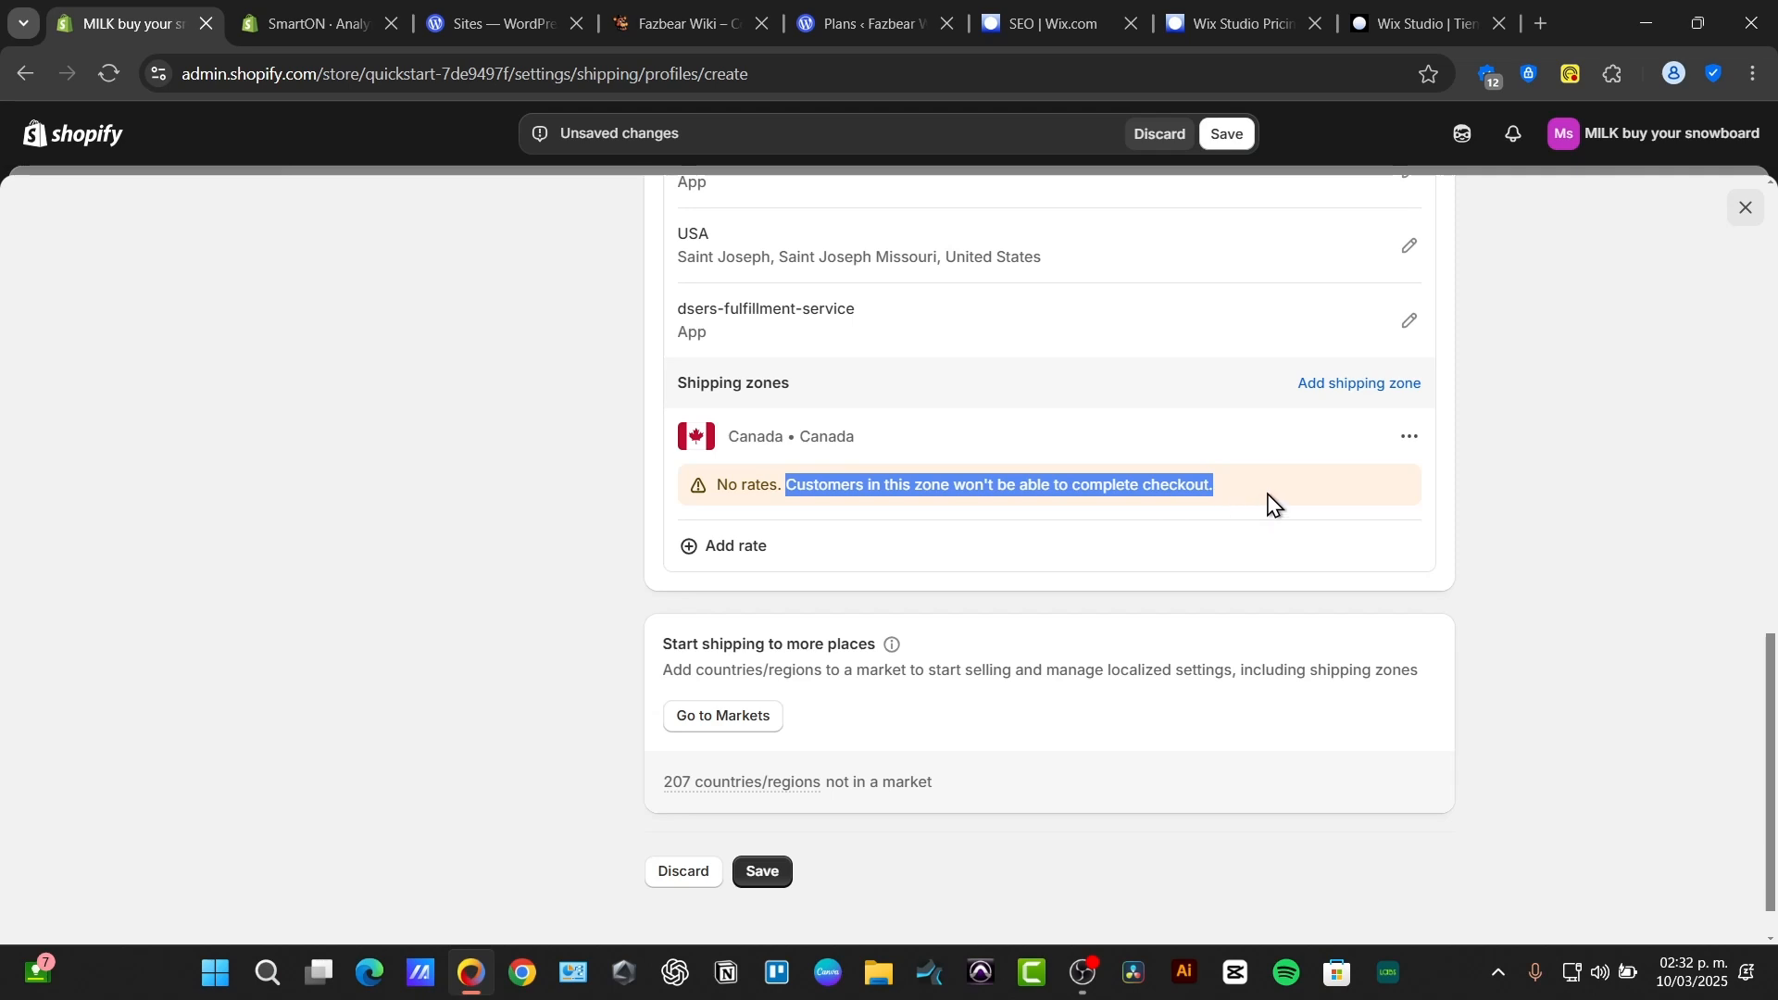
left_click(1268, 505)
Reopen the Canada zone for editing, review its countries and provinces, and leave without saving changes.
left_click(1409, 436)
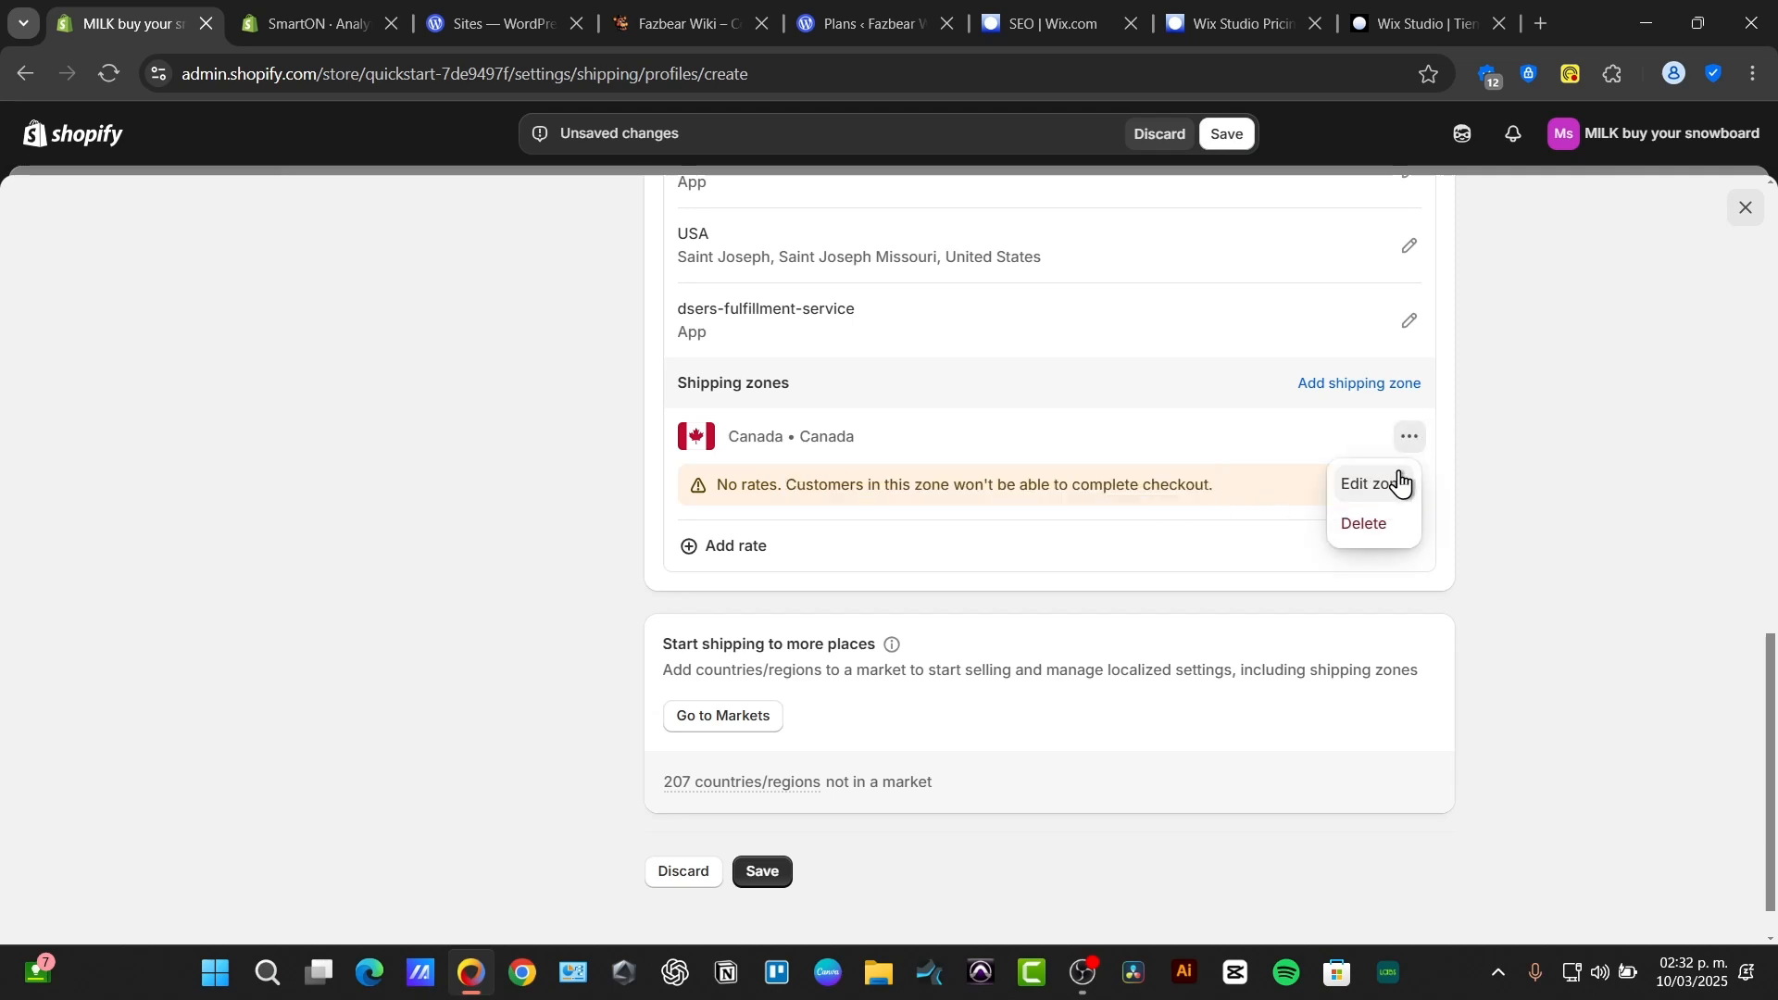
left_click(1374, 483)
scroll(973, 689, "down", 10)
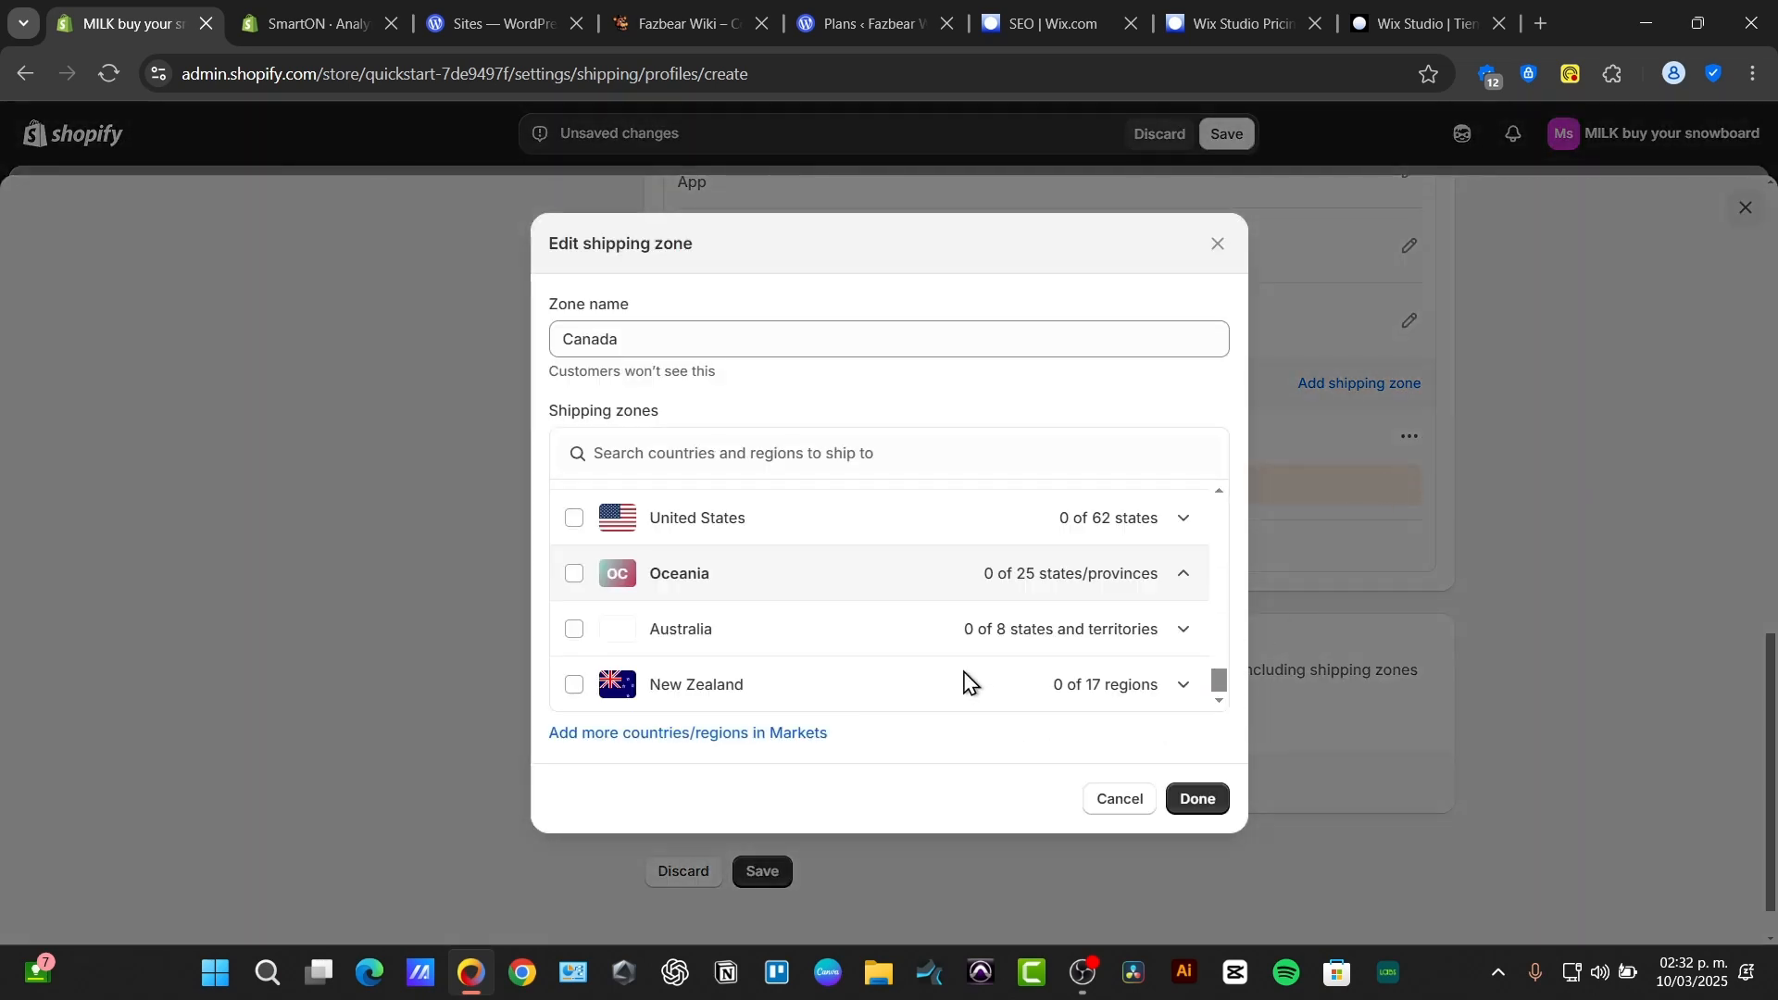
scroll(966, 683, "up", 6)
scroll(960, 685, "down", 2)
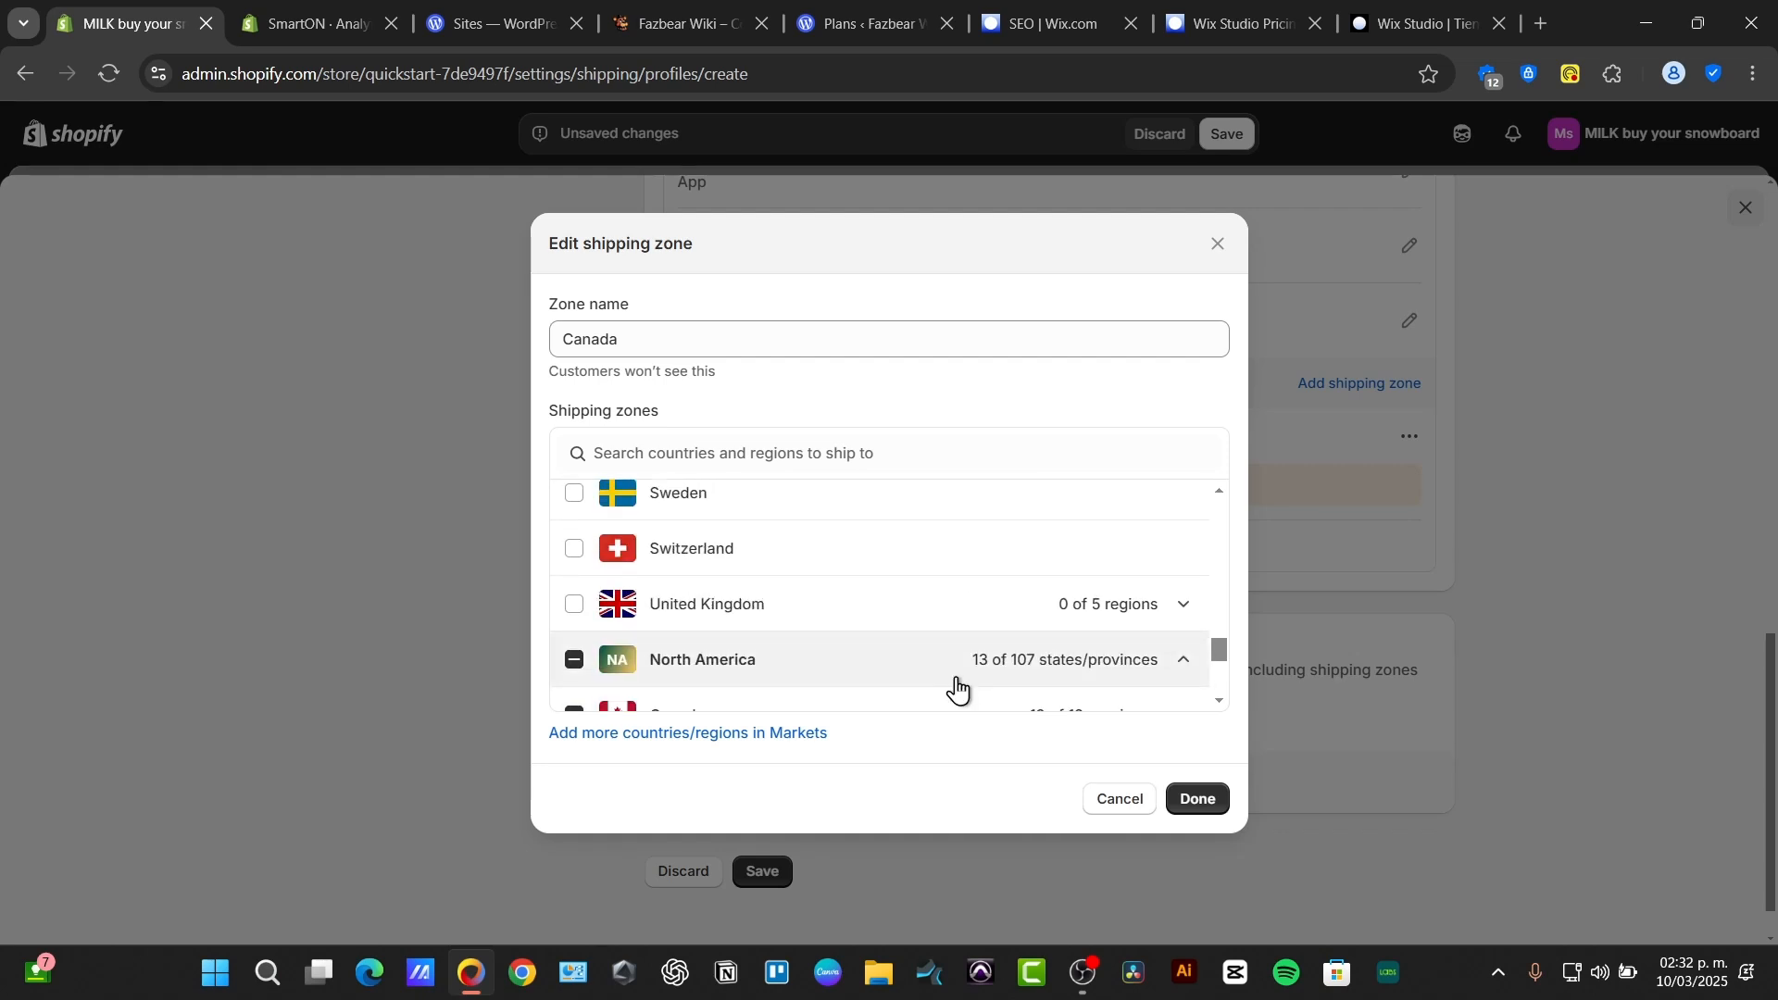
scroll(958, 687, "down", 3)
scroll(953, 687, "up", 3)
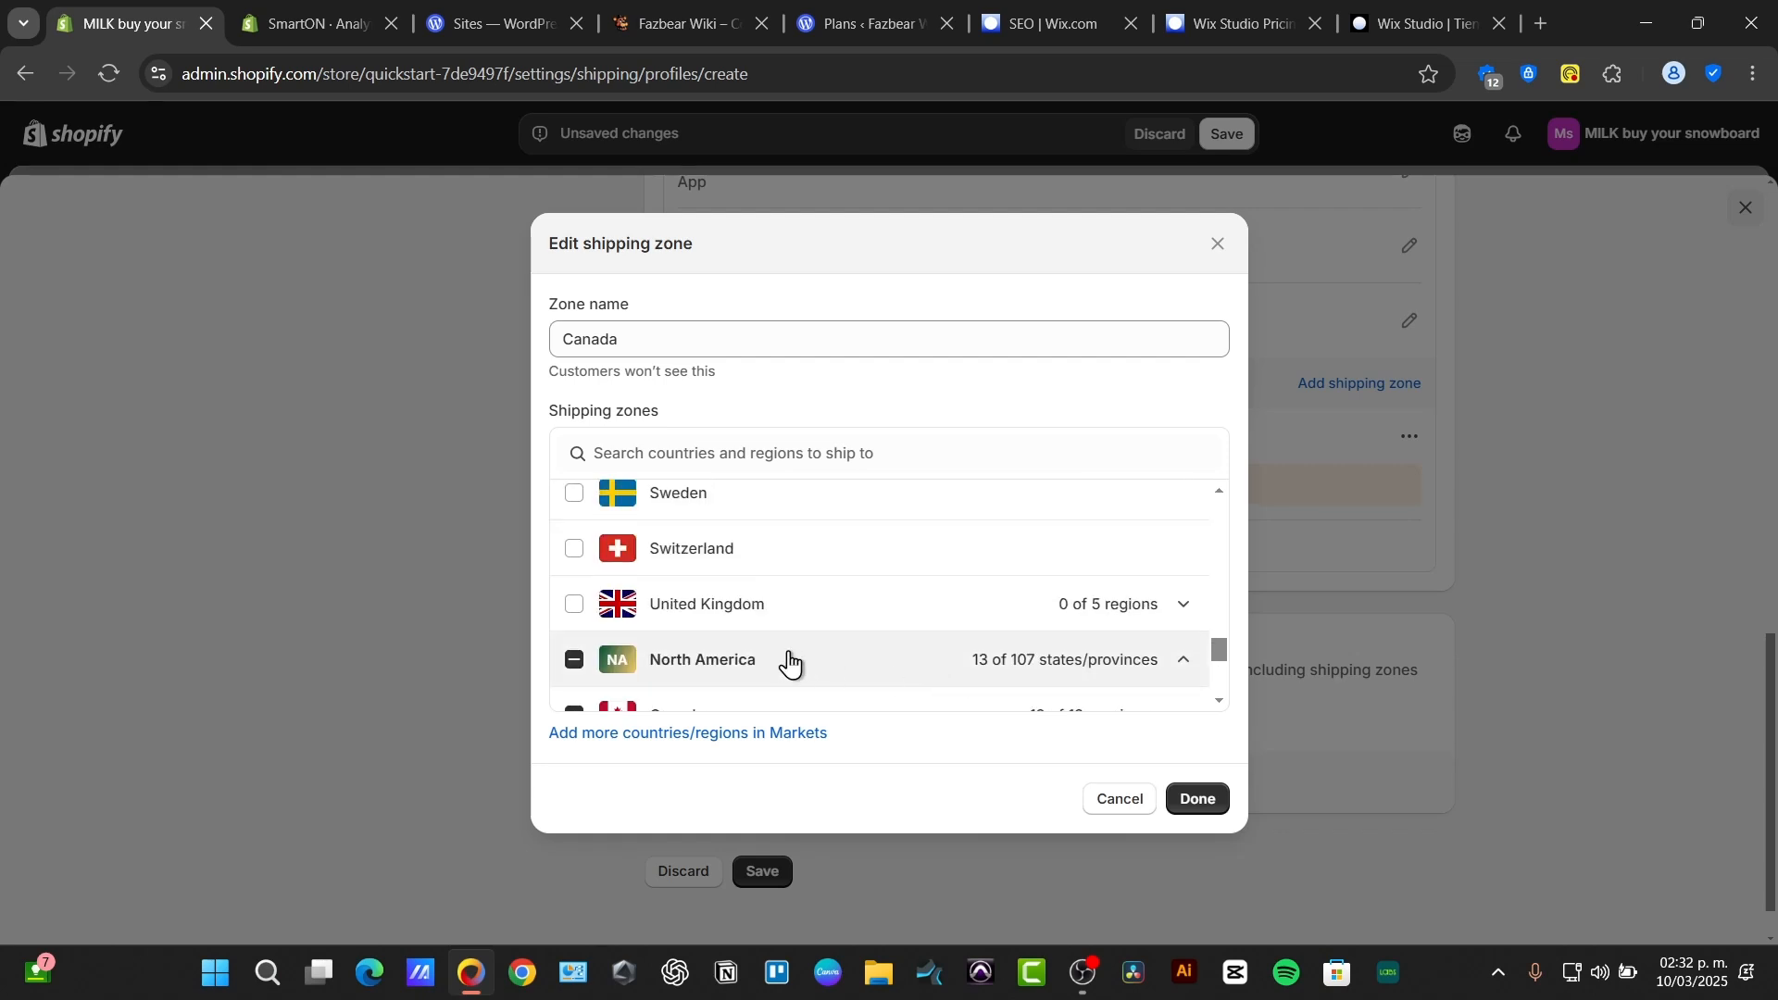
left_click(1165, 660)
left_click_drag(1224, 554, 1226, 561)
left_click(973, 585)
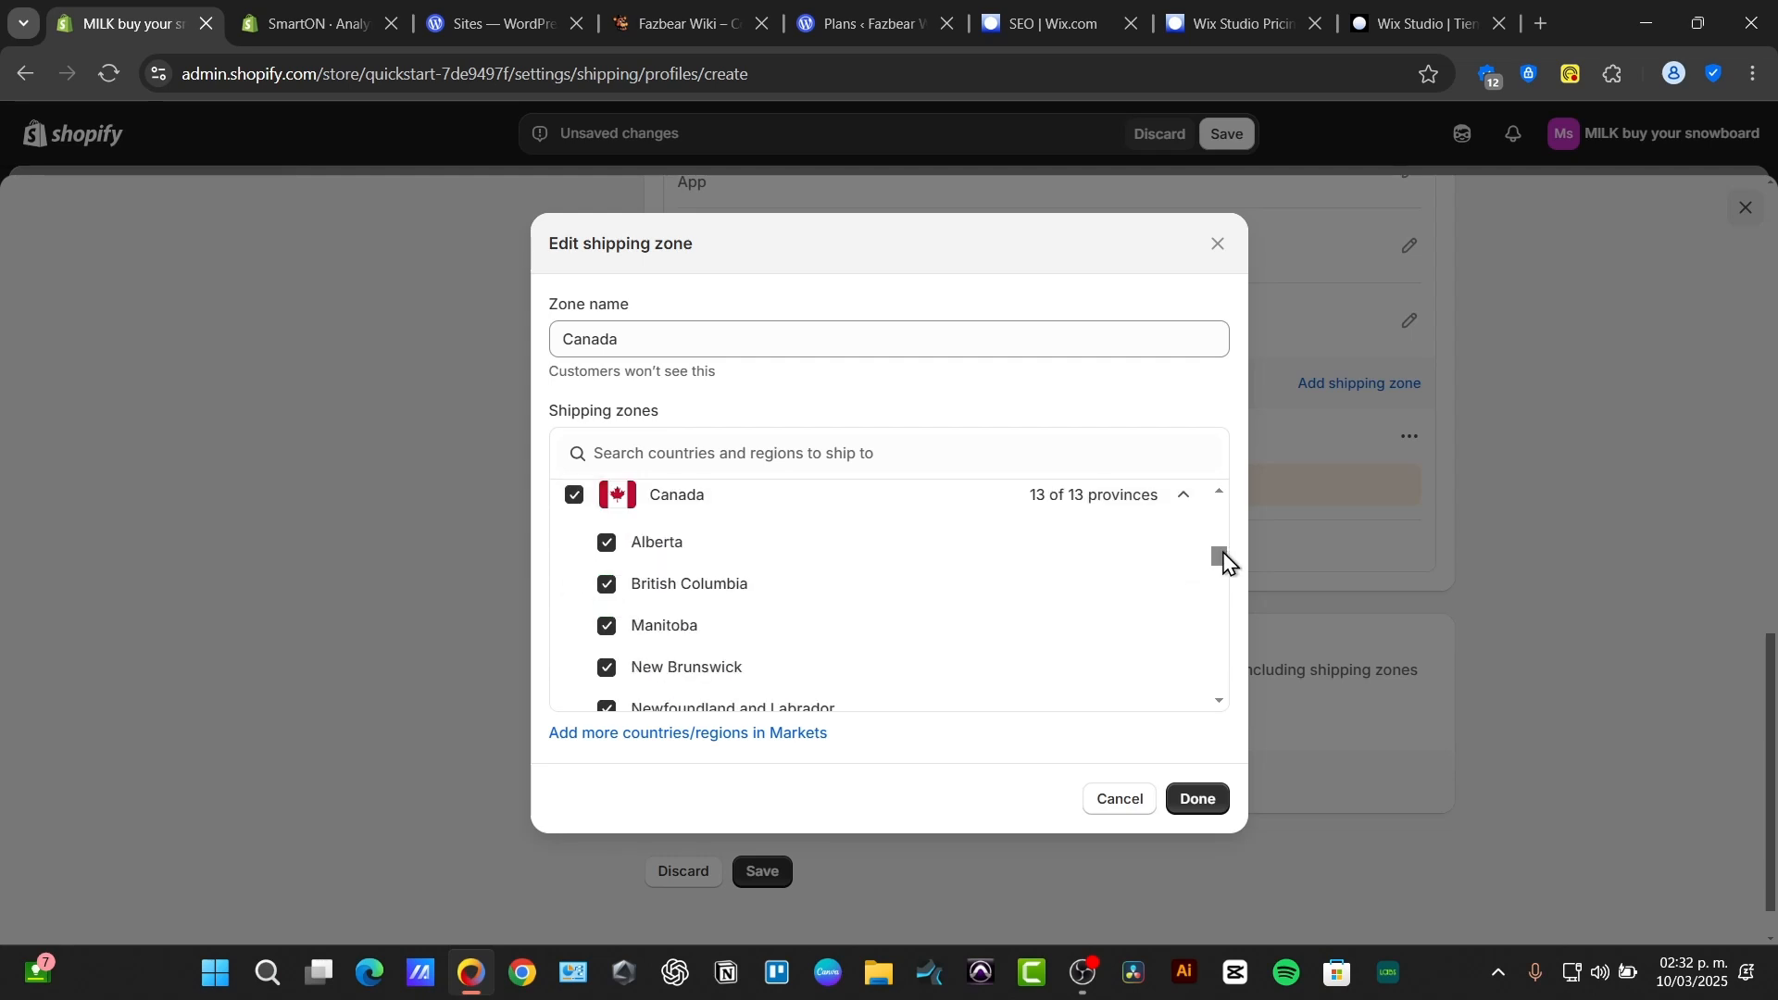
left_click(1130, 805)
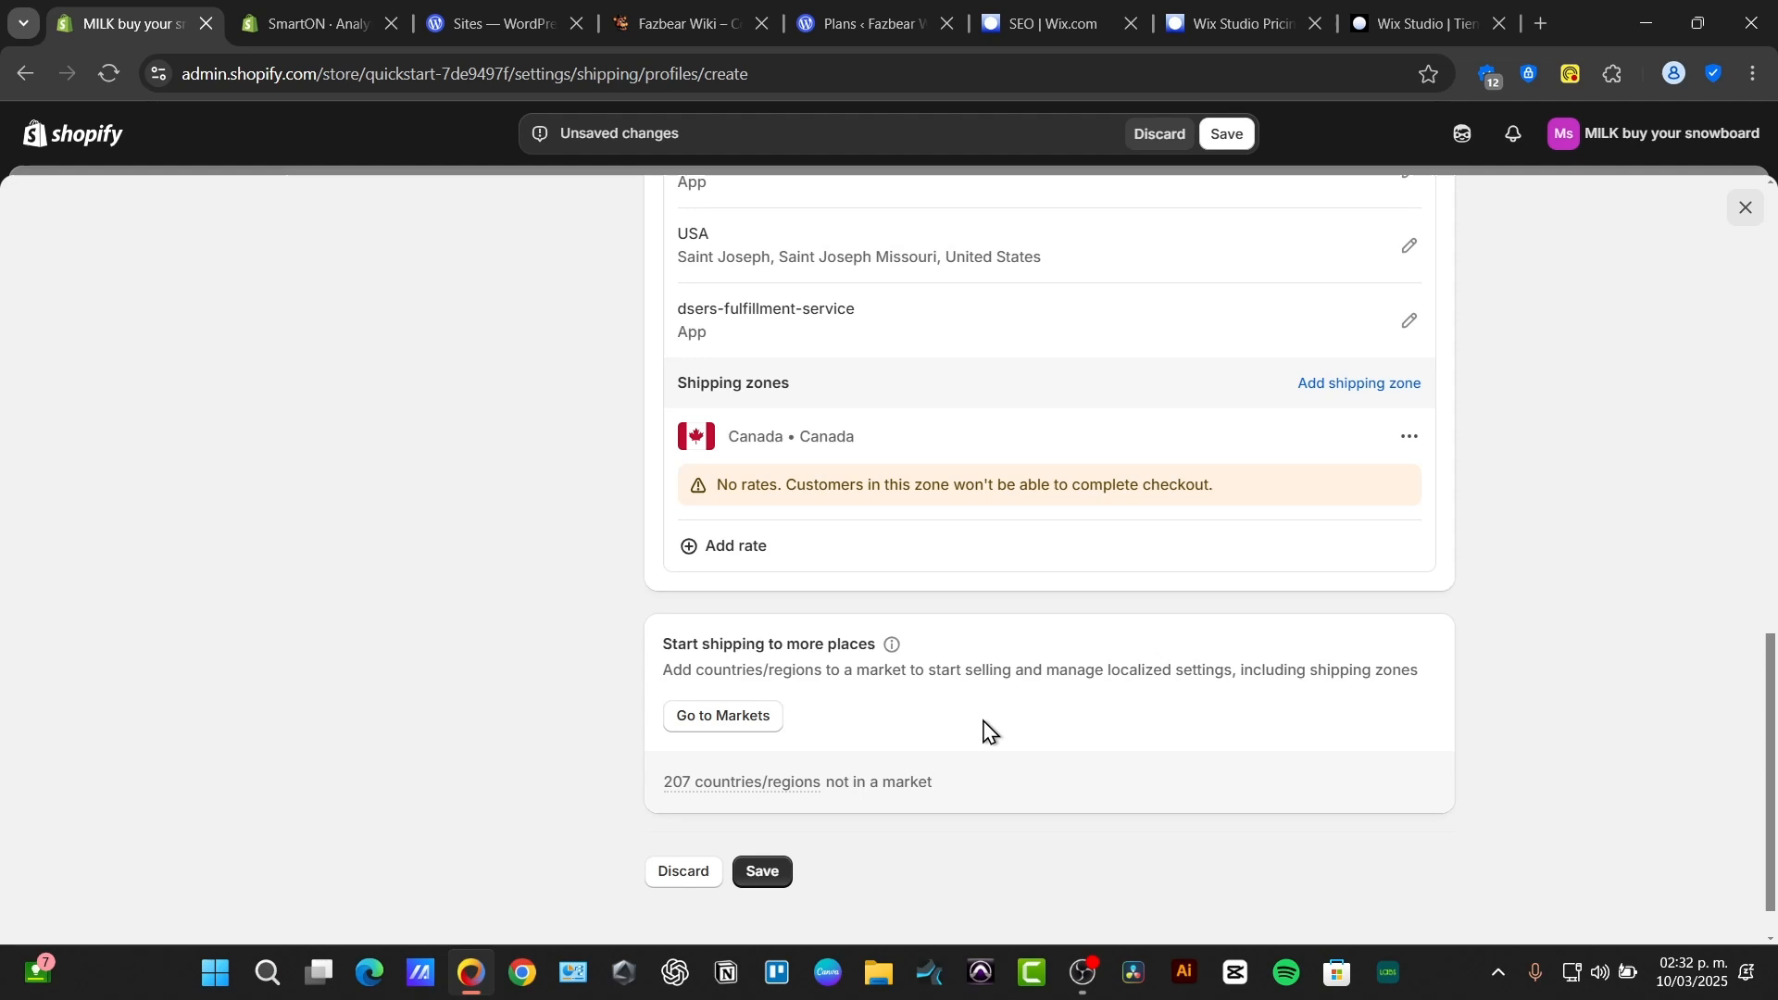
Start a new rate for the Canada zone, using a flat rate with the Custom shipping rate.
left_click(750, 556)
left_click(624, 280)
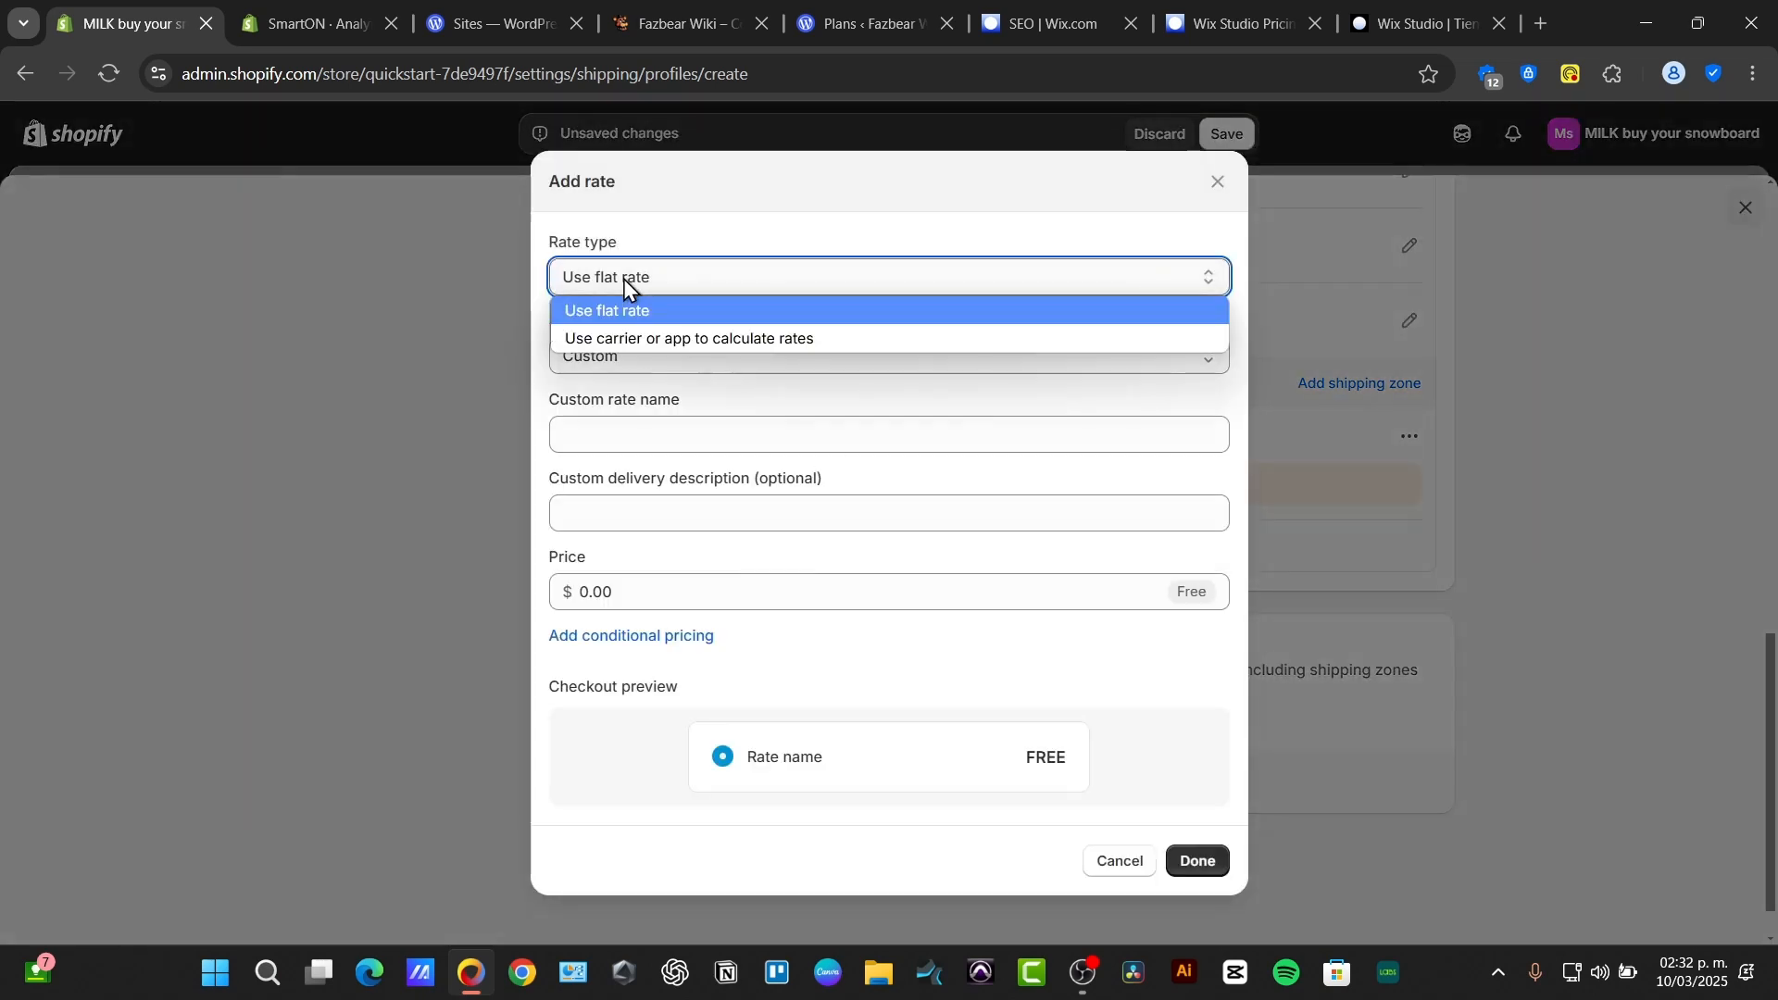
left_click(667, 311)
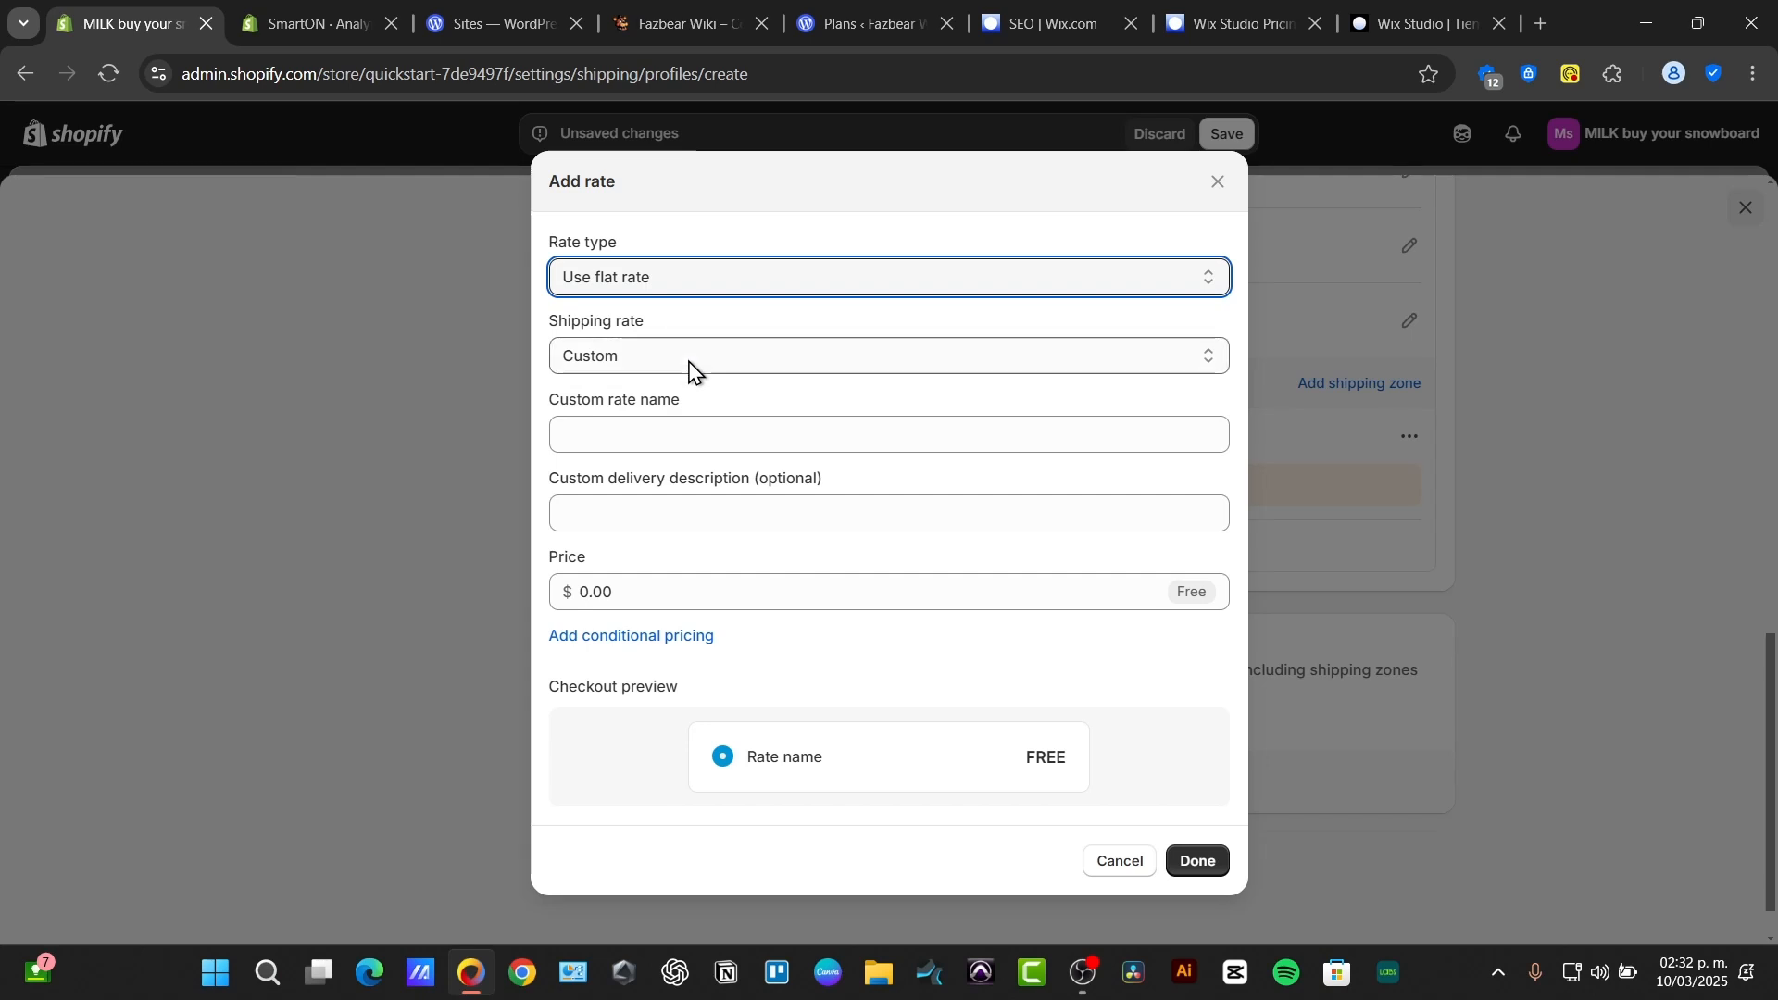
left_click(689, 359)
left_click(689, 371)
Name the custom rate FedEx and give it the suggested delivery description "Ships next day".
left_click(718, 444)
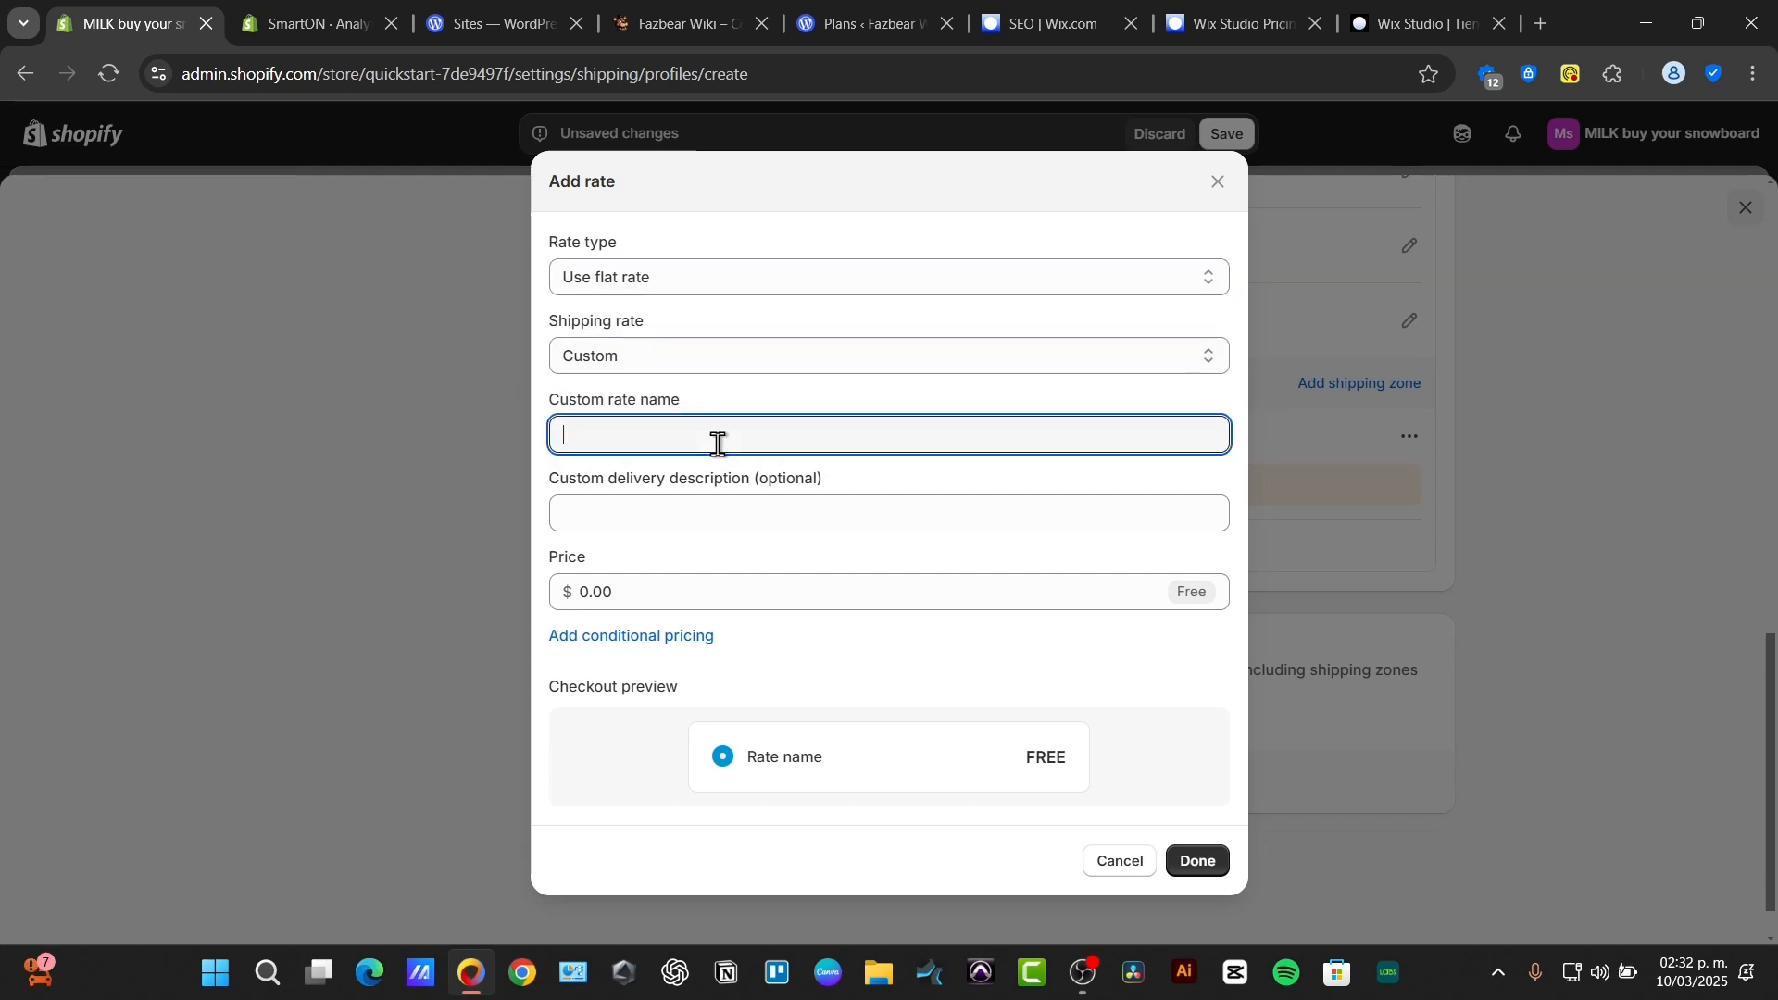
type("DHL")
key("BackSpace")
key("BackSpace")
key("BackSpace")
type("F")
left_click(854, 507)
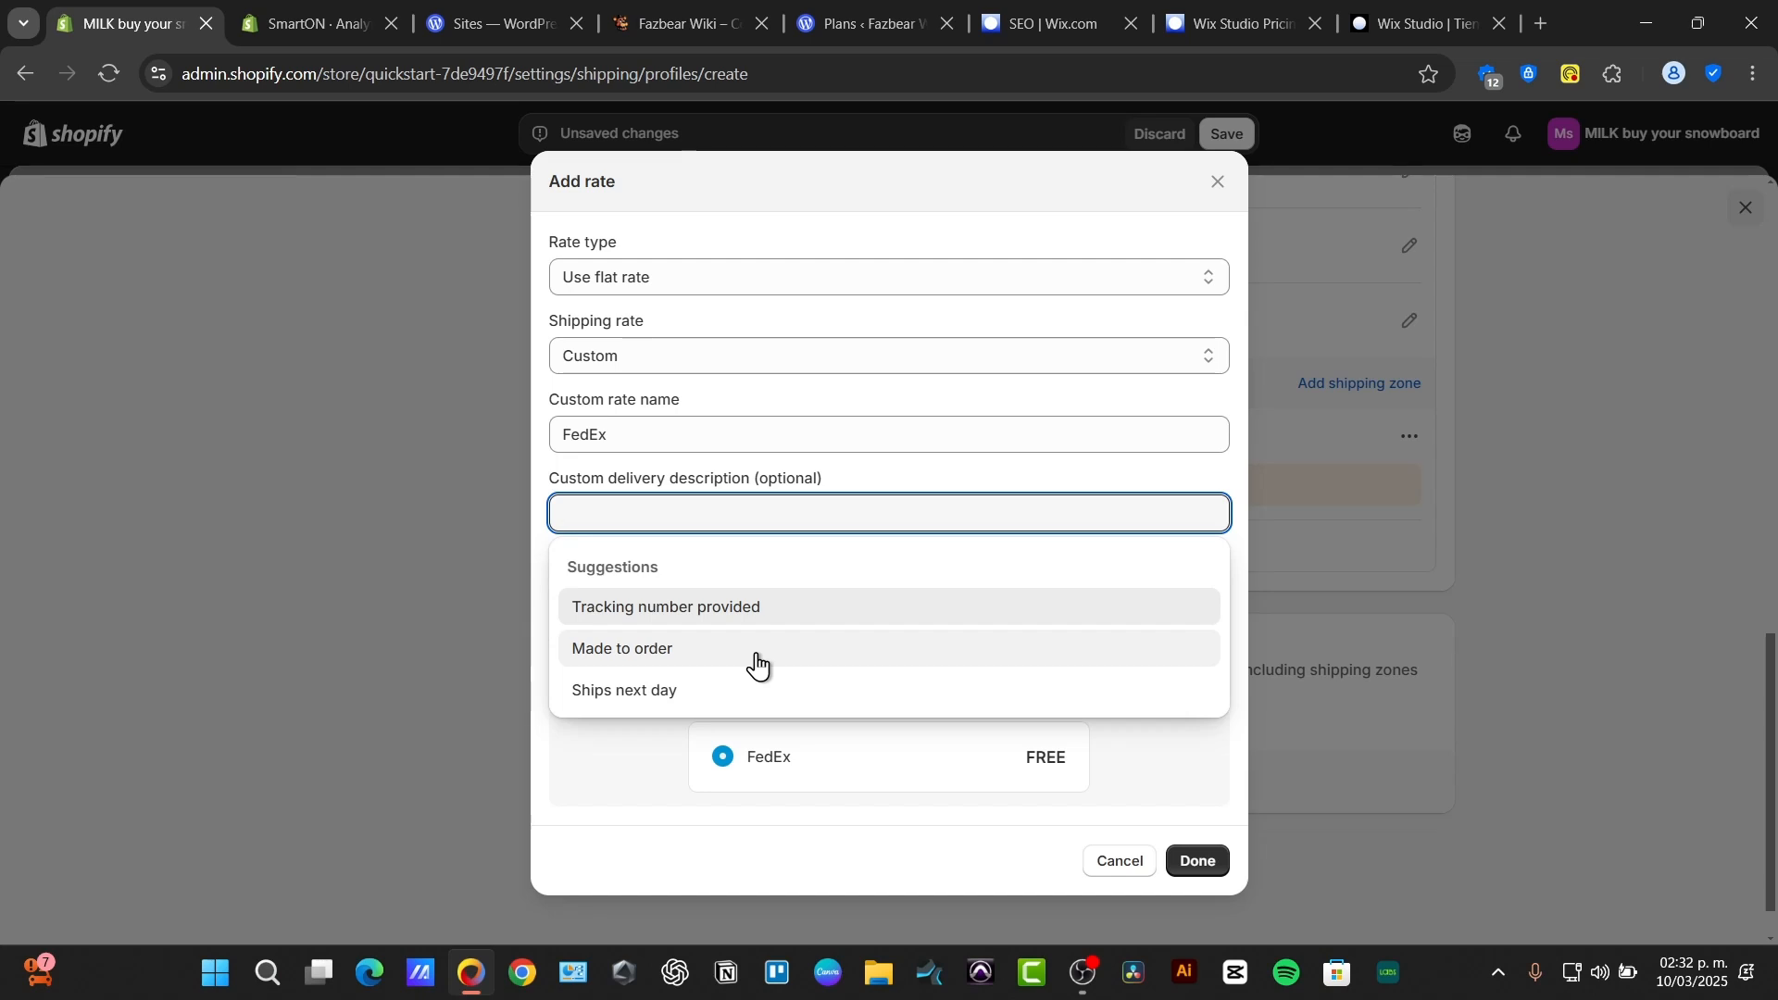
left_click(744, 697)
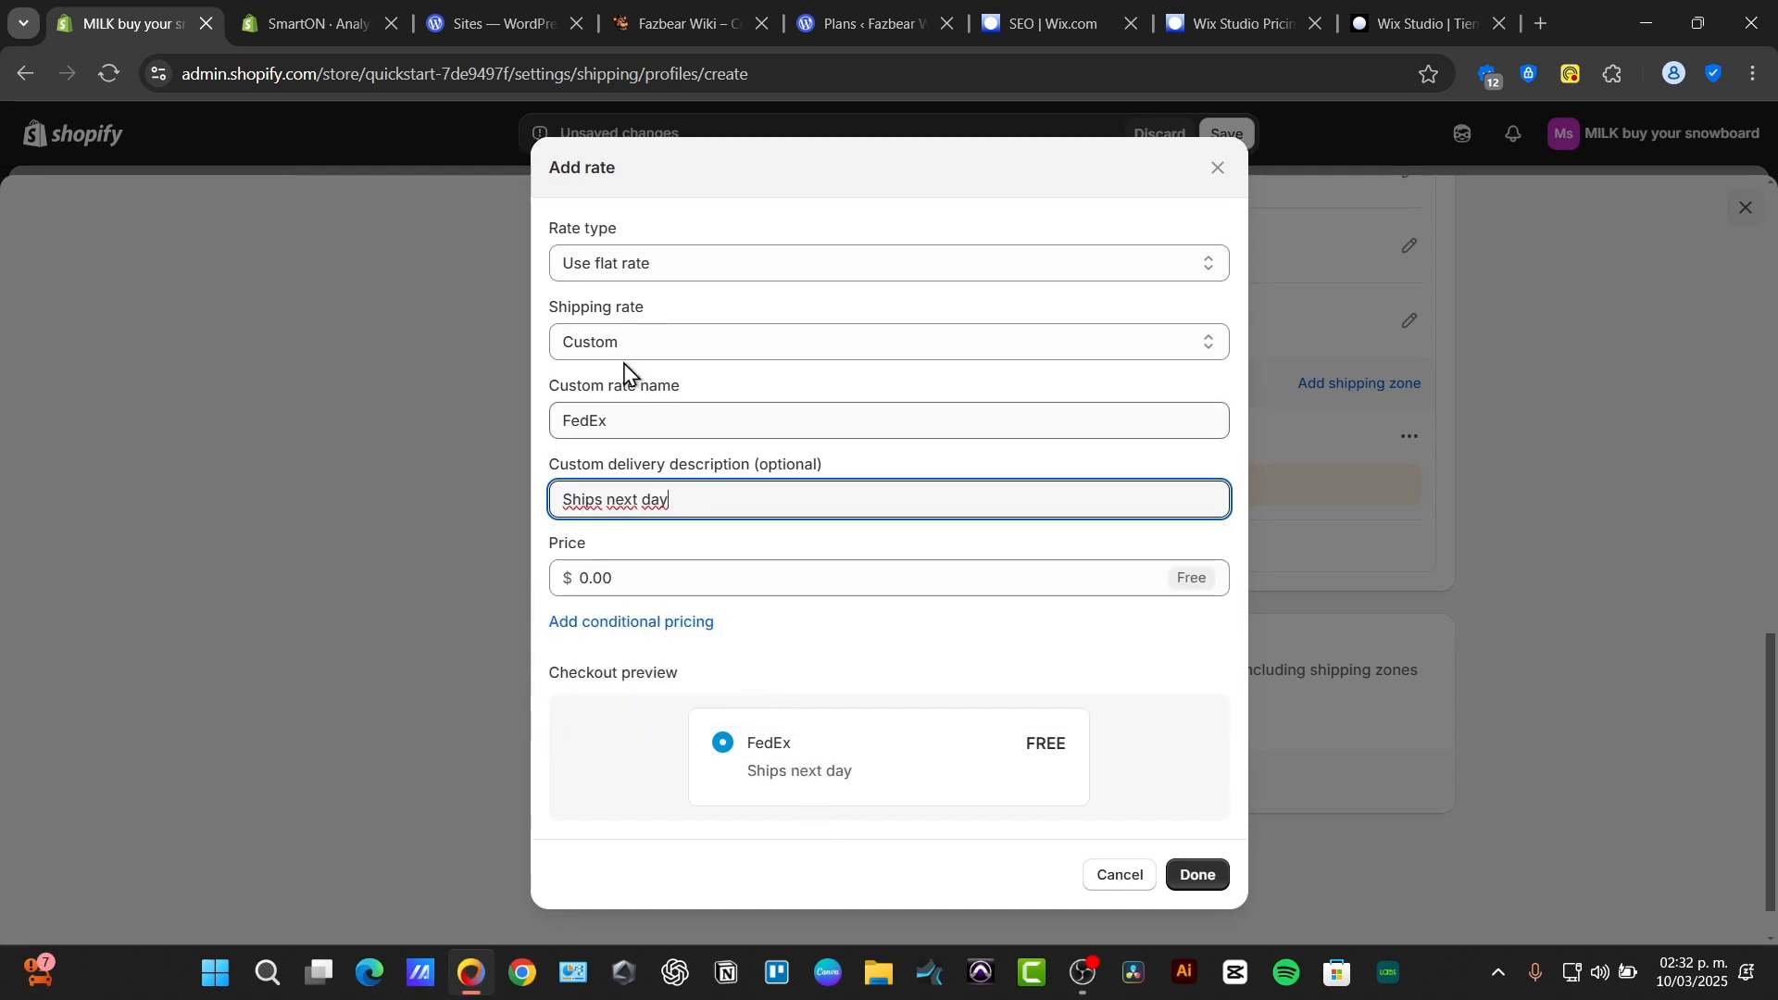
Set the FedEx rate's price to $6.00.
left_click(651, 583)
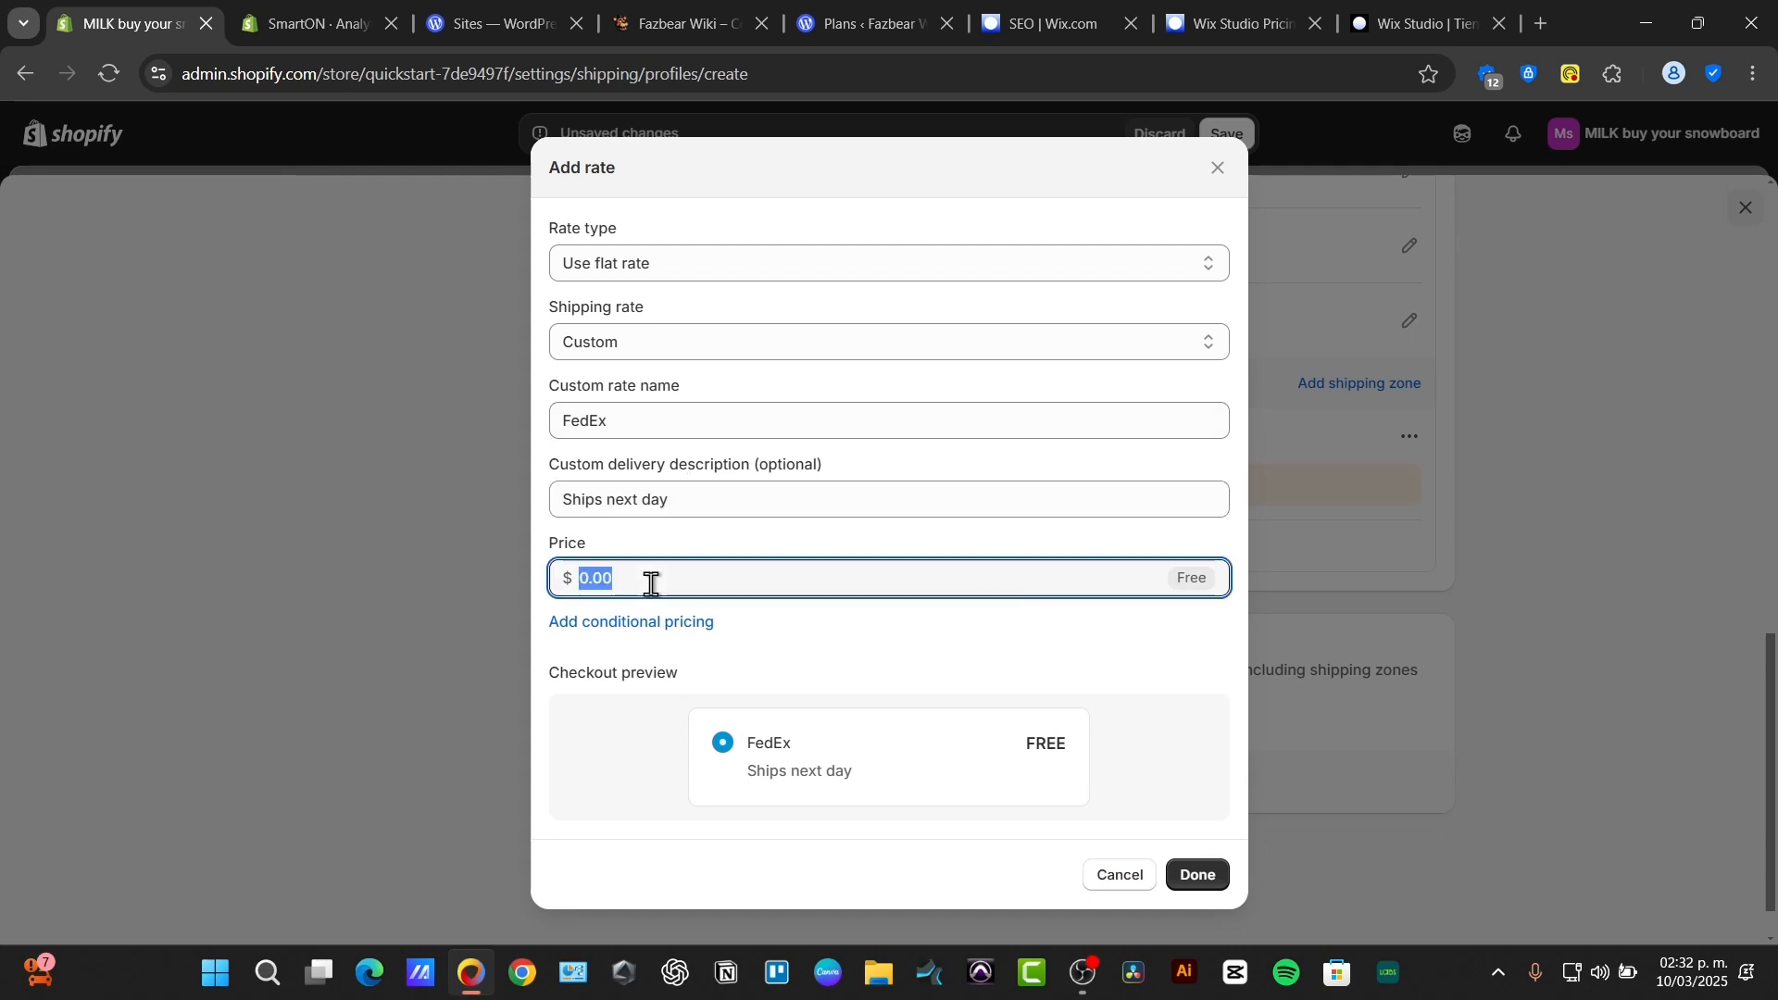
type("4")
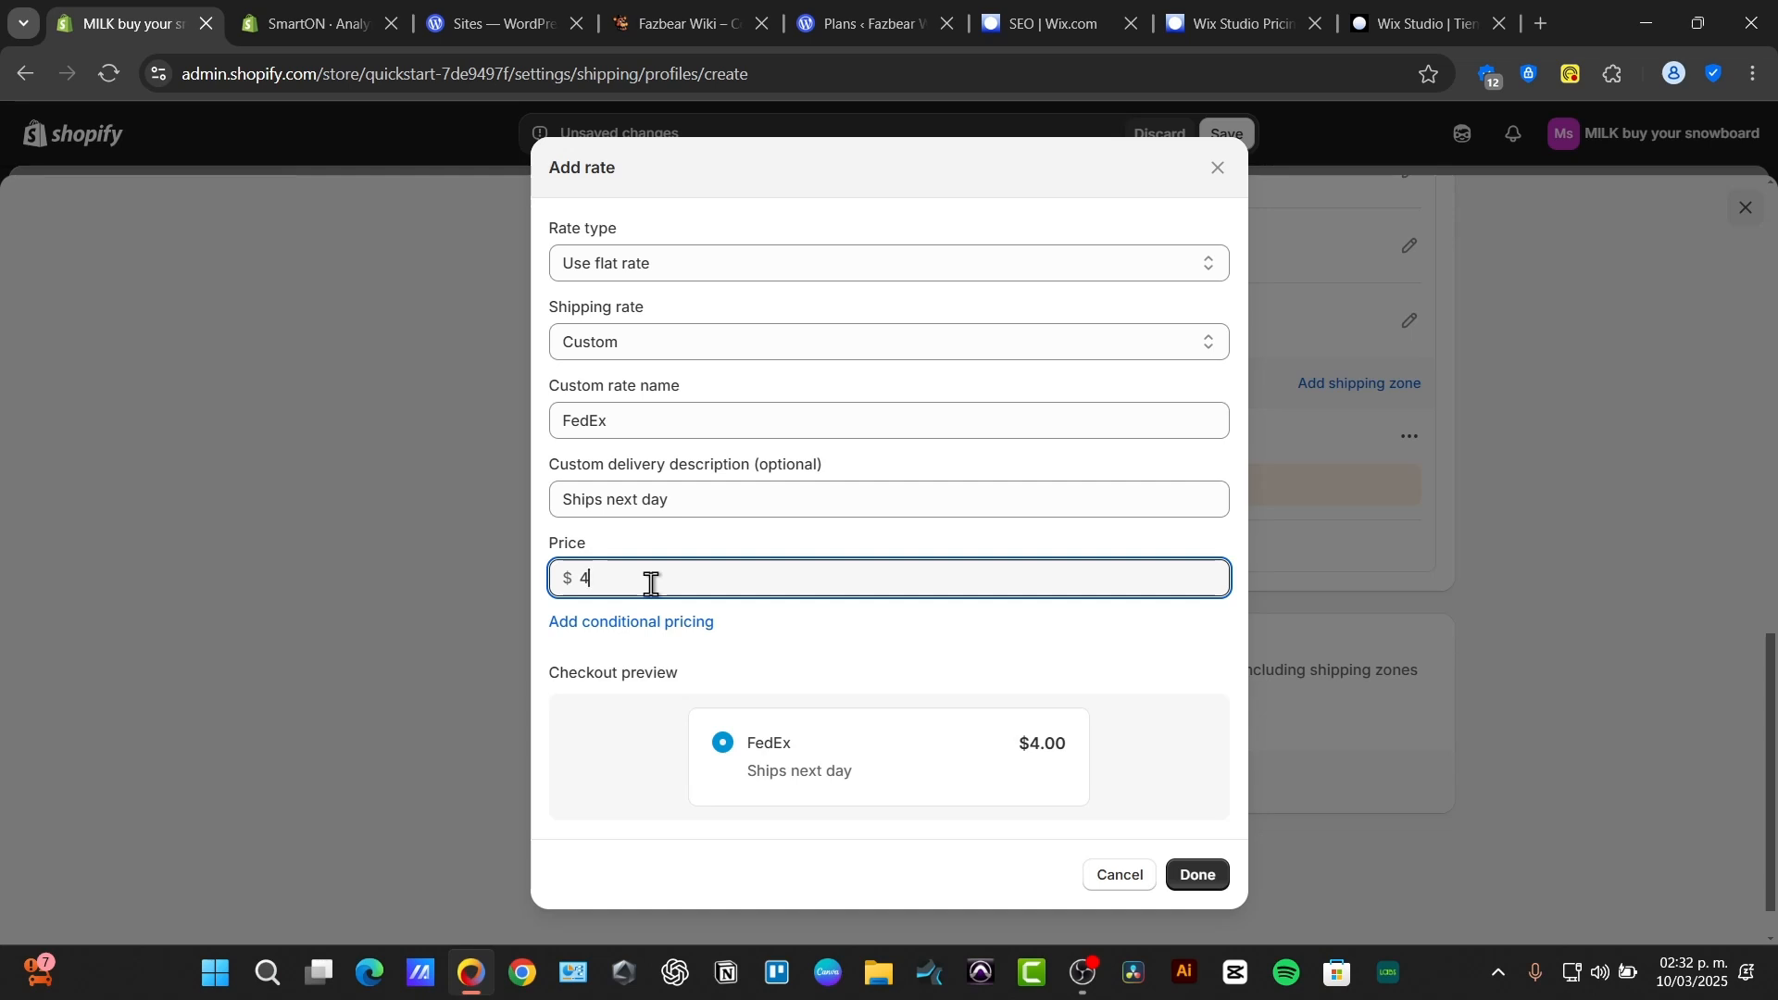
double_click(651, 584)
type("6")
Add conditional pricing based on item weight, from 1 kg to 5 kg, and check the rate's checkout preview.
left_click(704, 626)
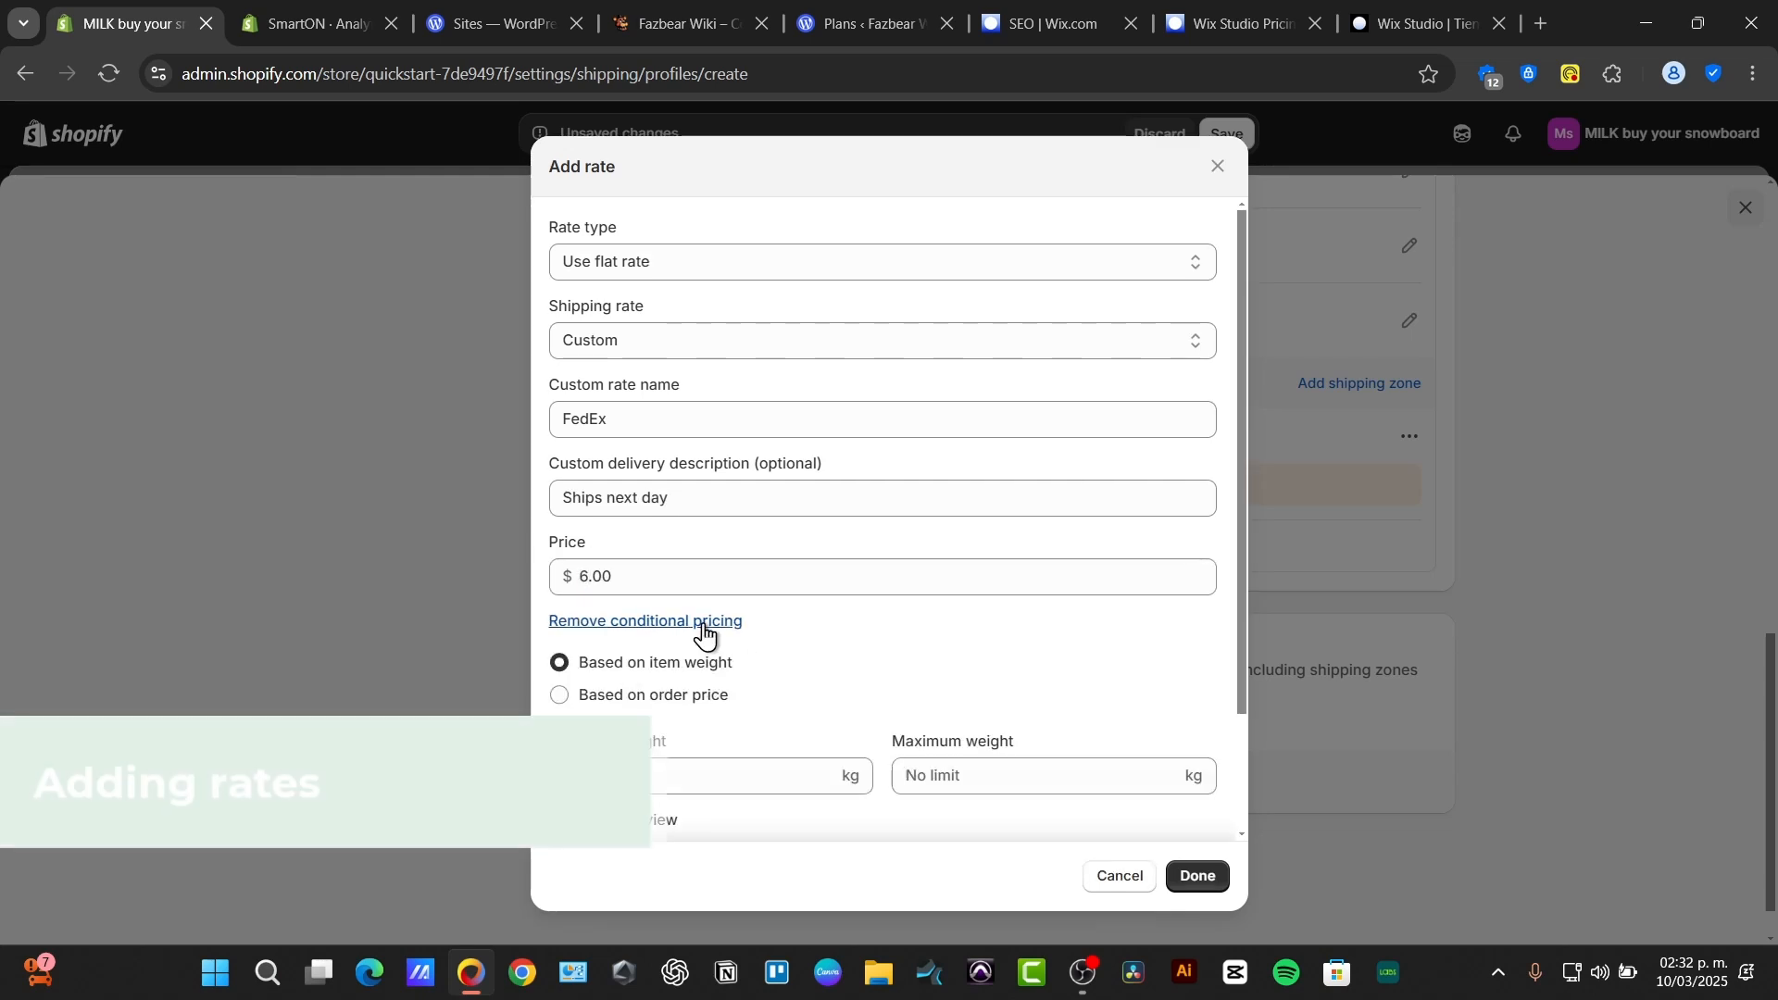
scroll(937, 722, "down", 3)
left_click(667, 622)
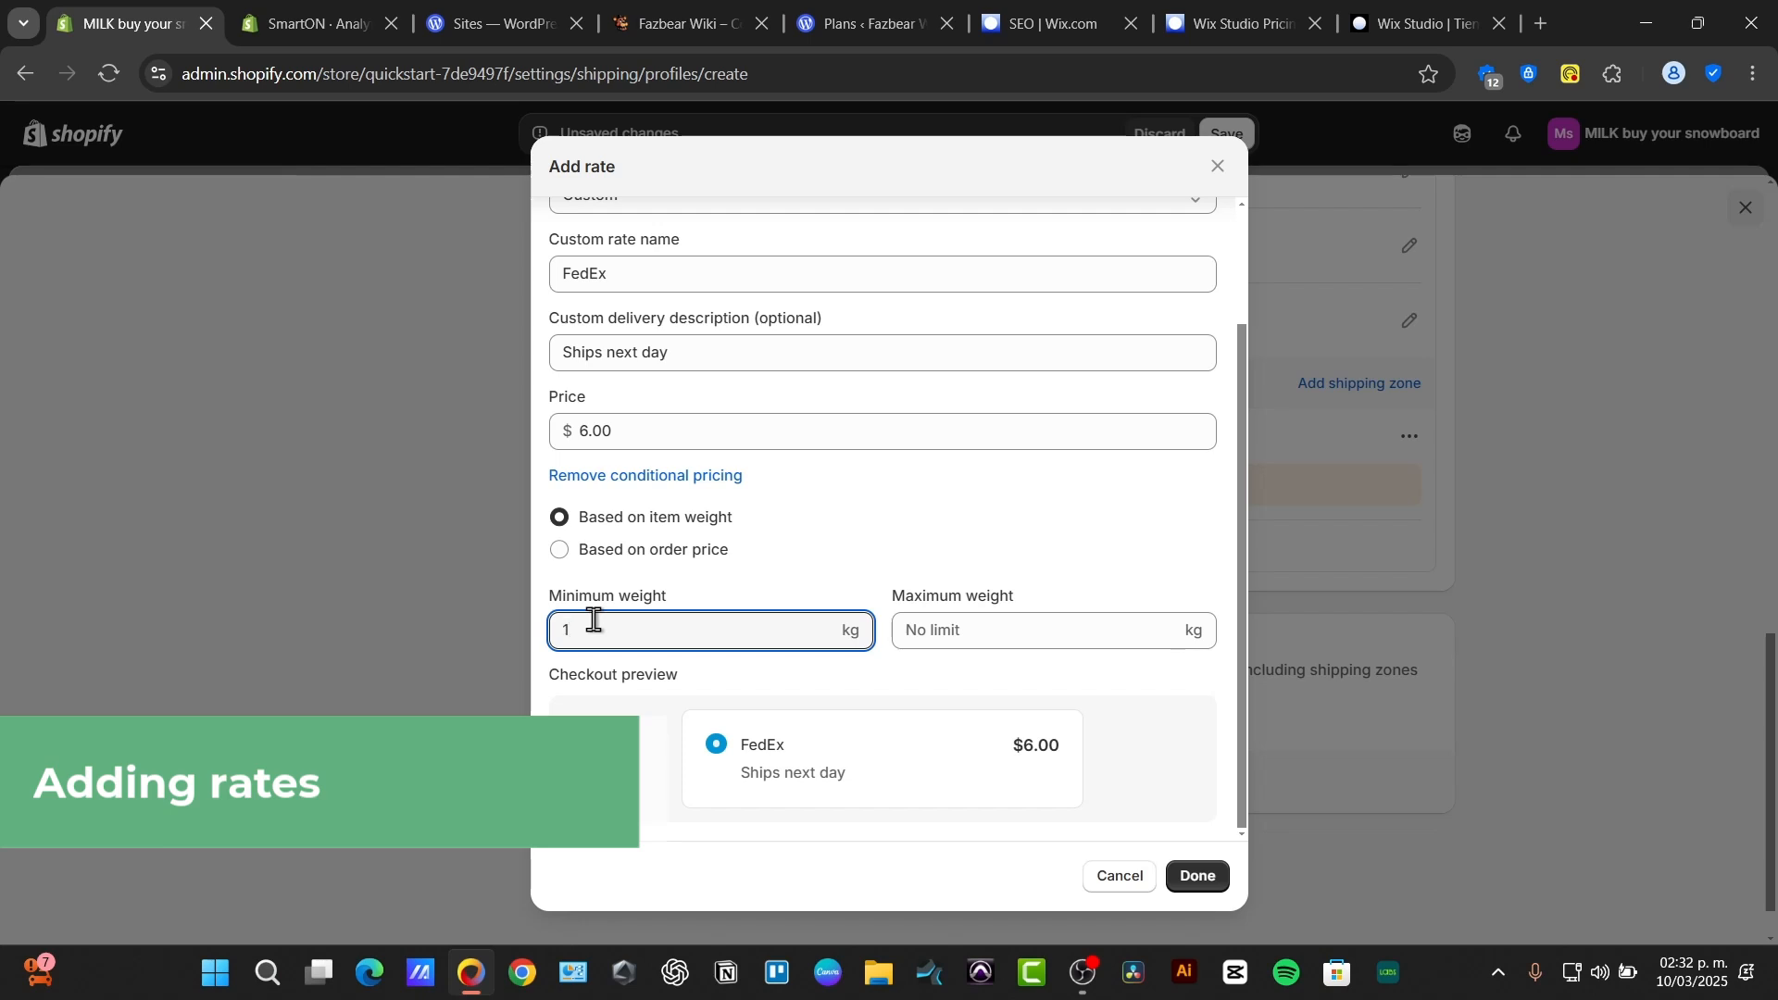
left_click(1074, 633)
type("30")
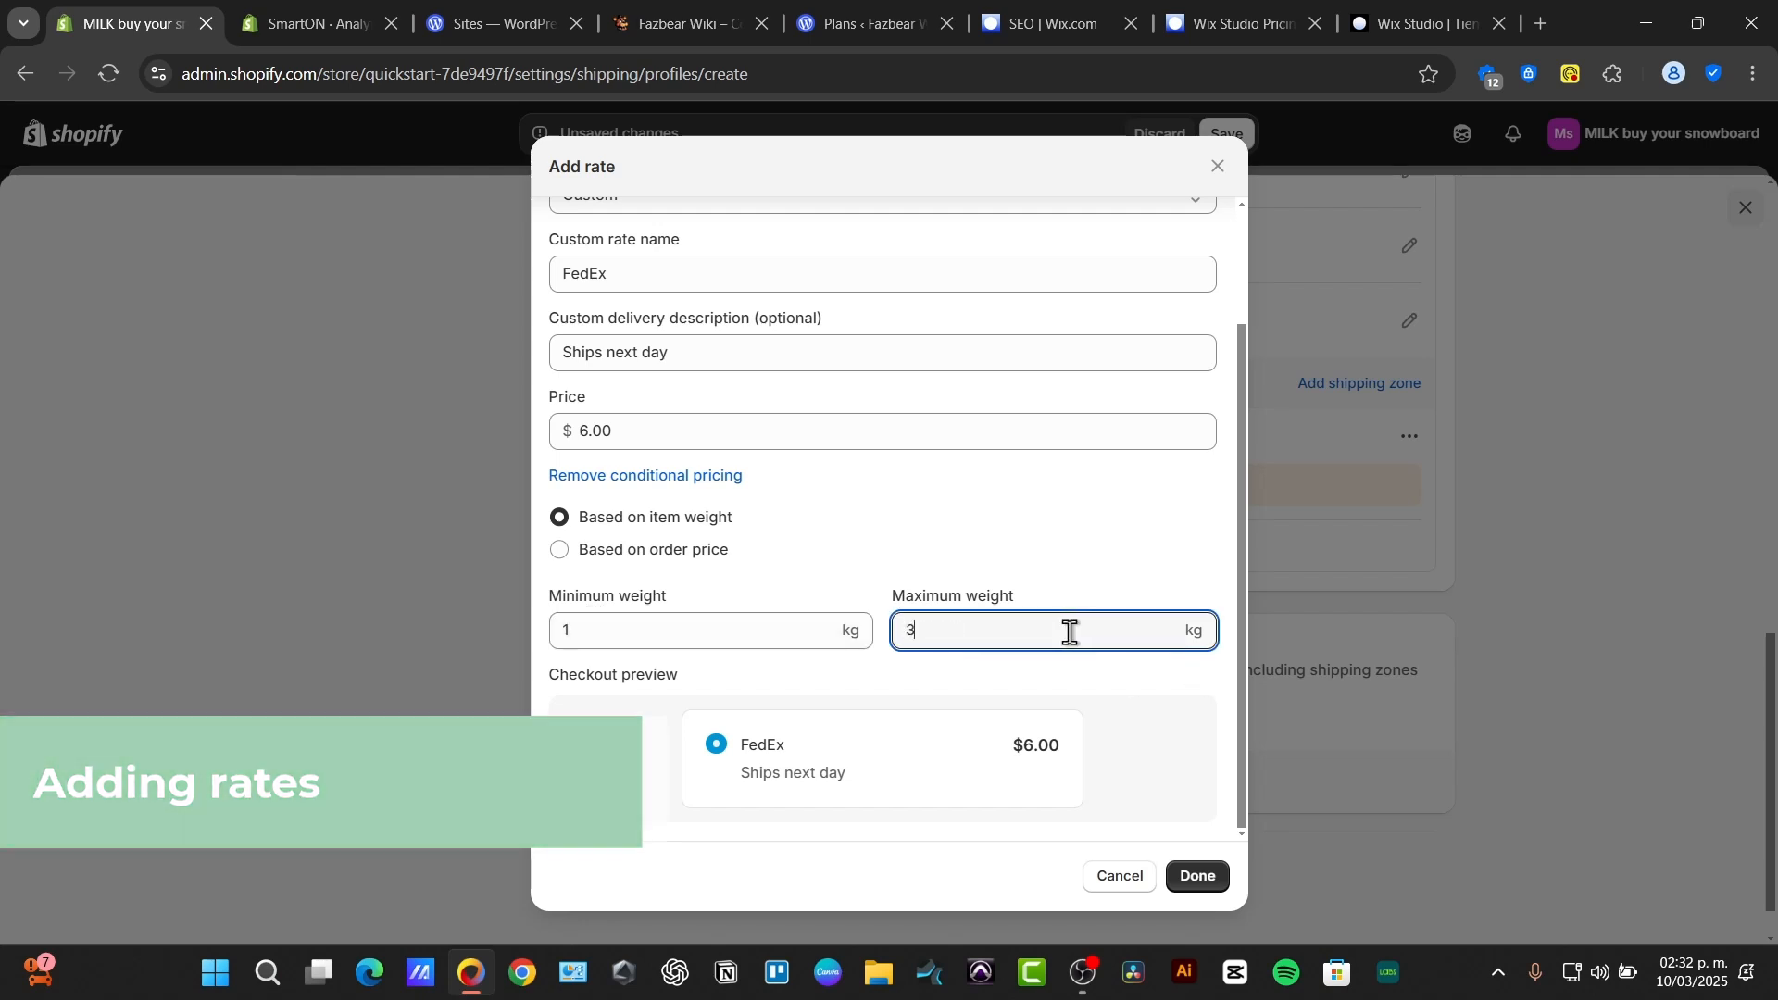
double_click(1024, 625)
type("5")
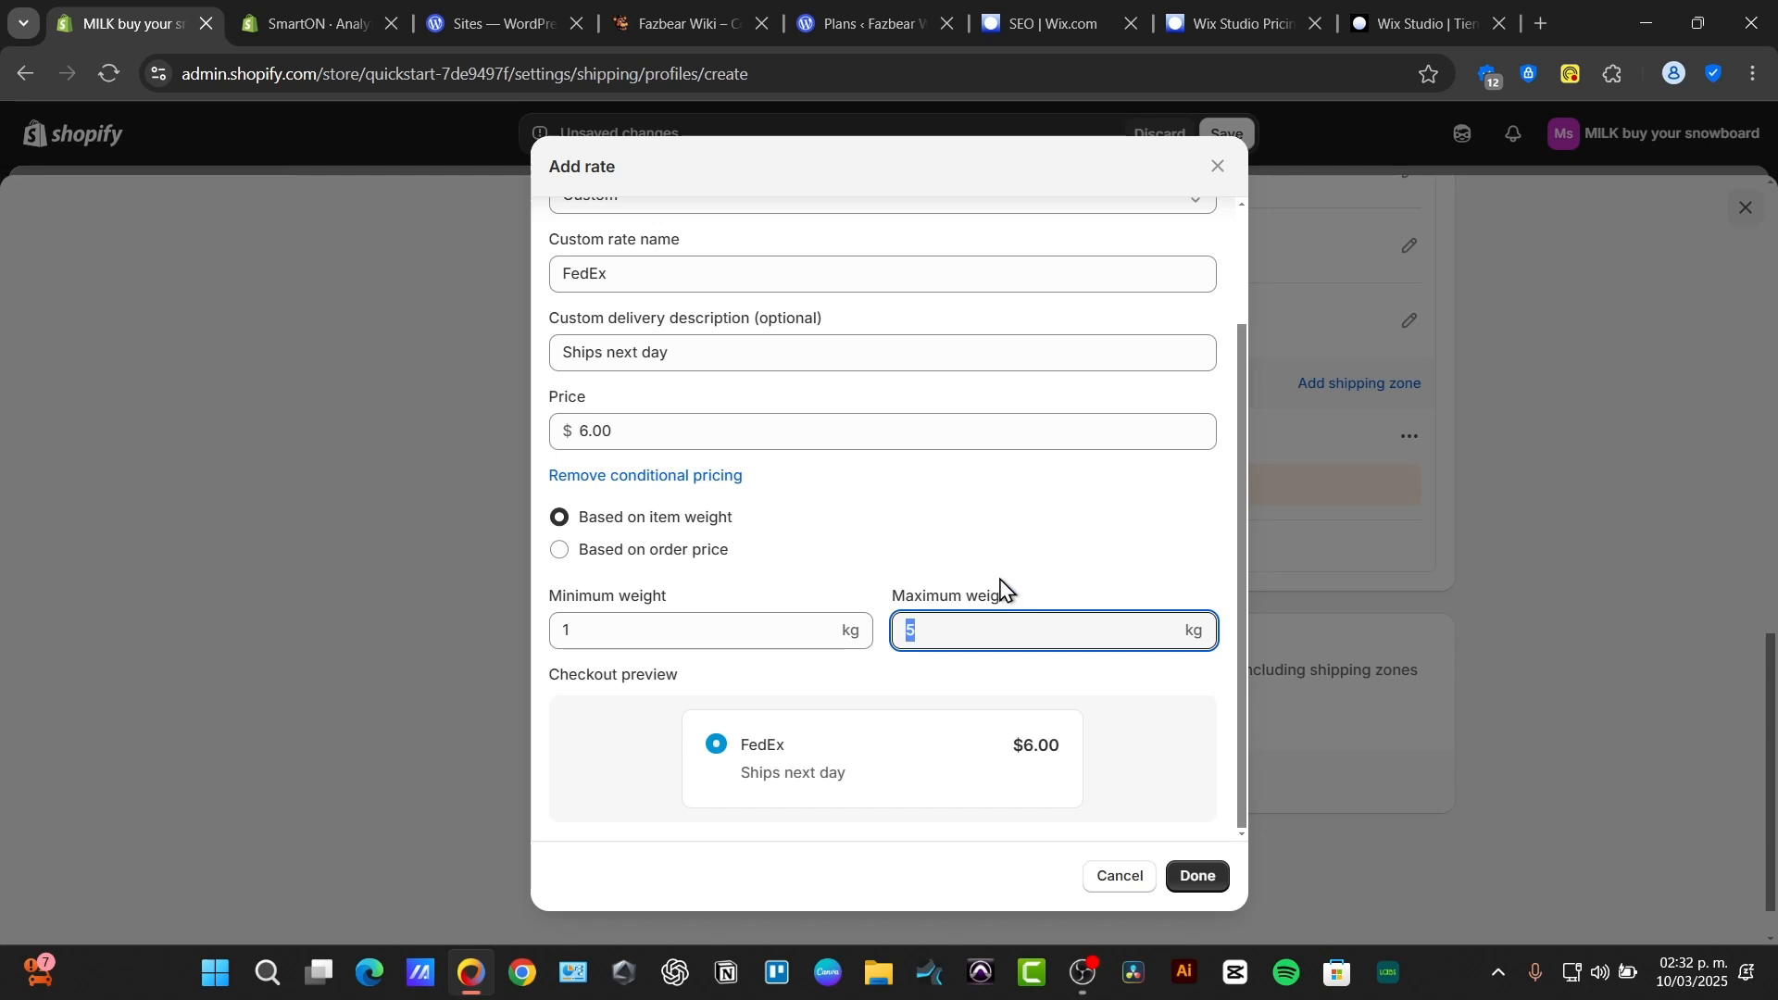
left_click(1018, 593)
left_click_drag(748, 738, 896, 771)
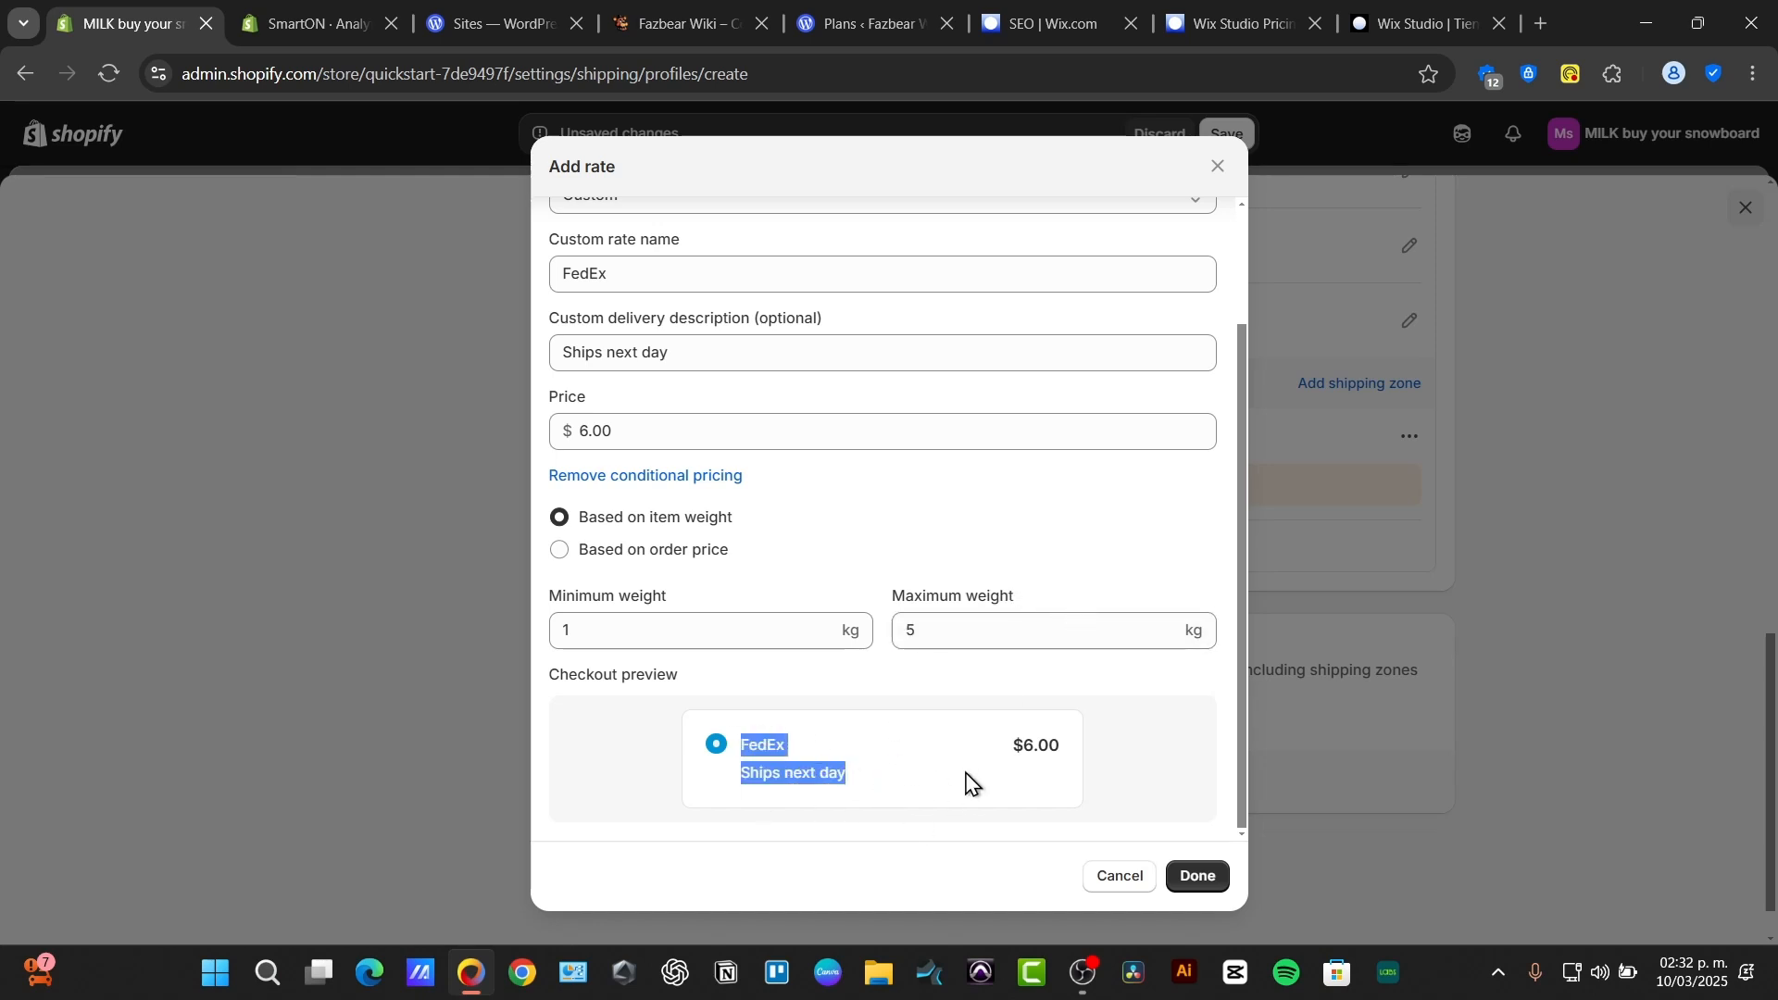
scroll(965, 782, "up", 3)
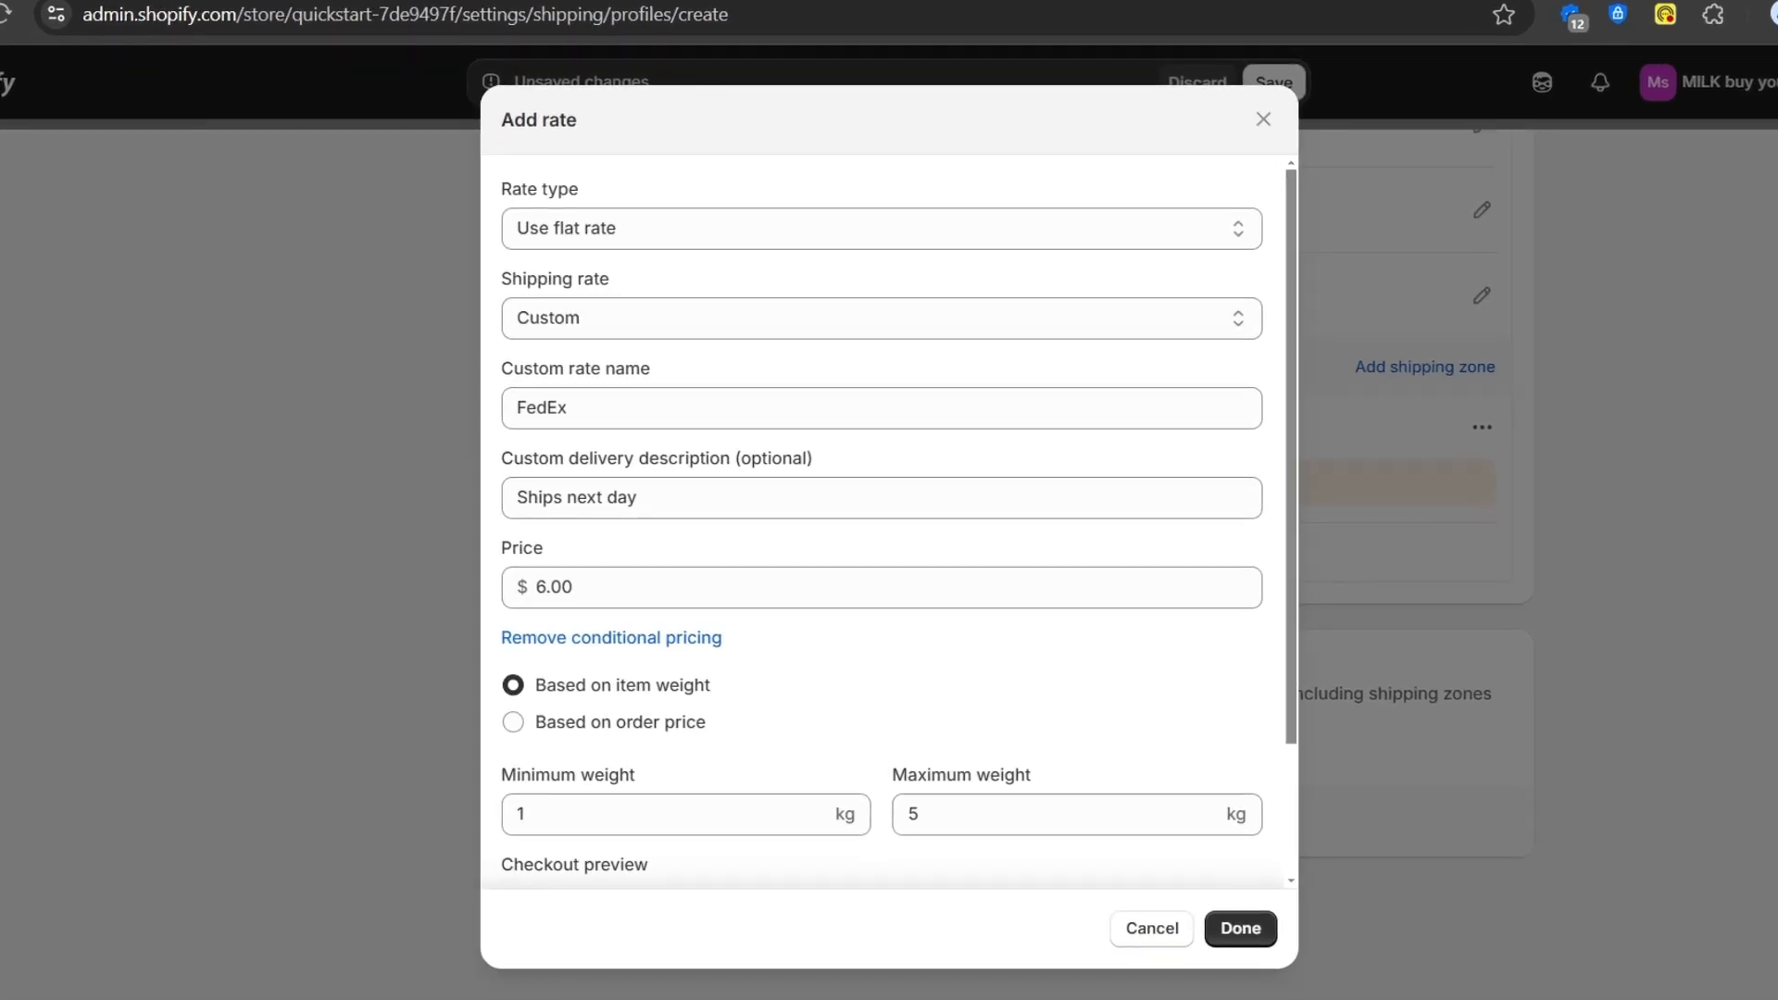
Search the web for "fedex" in a new browser tab and open the FedEx website, dismissing its location choice.
left_click(1241, 0)
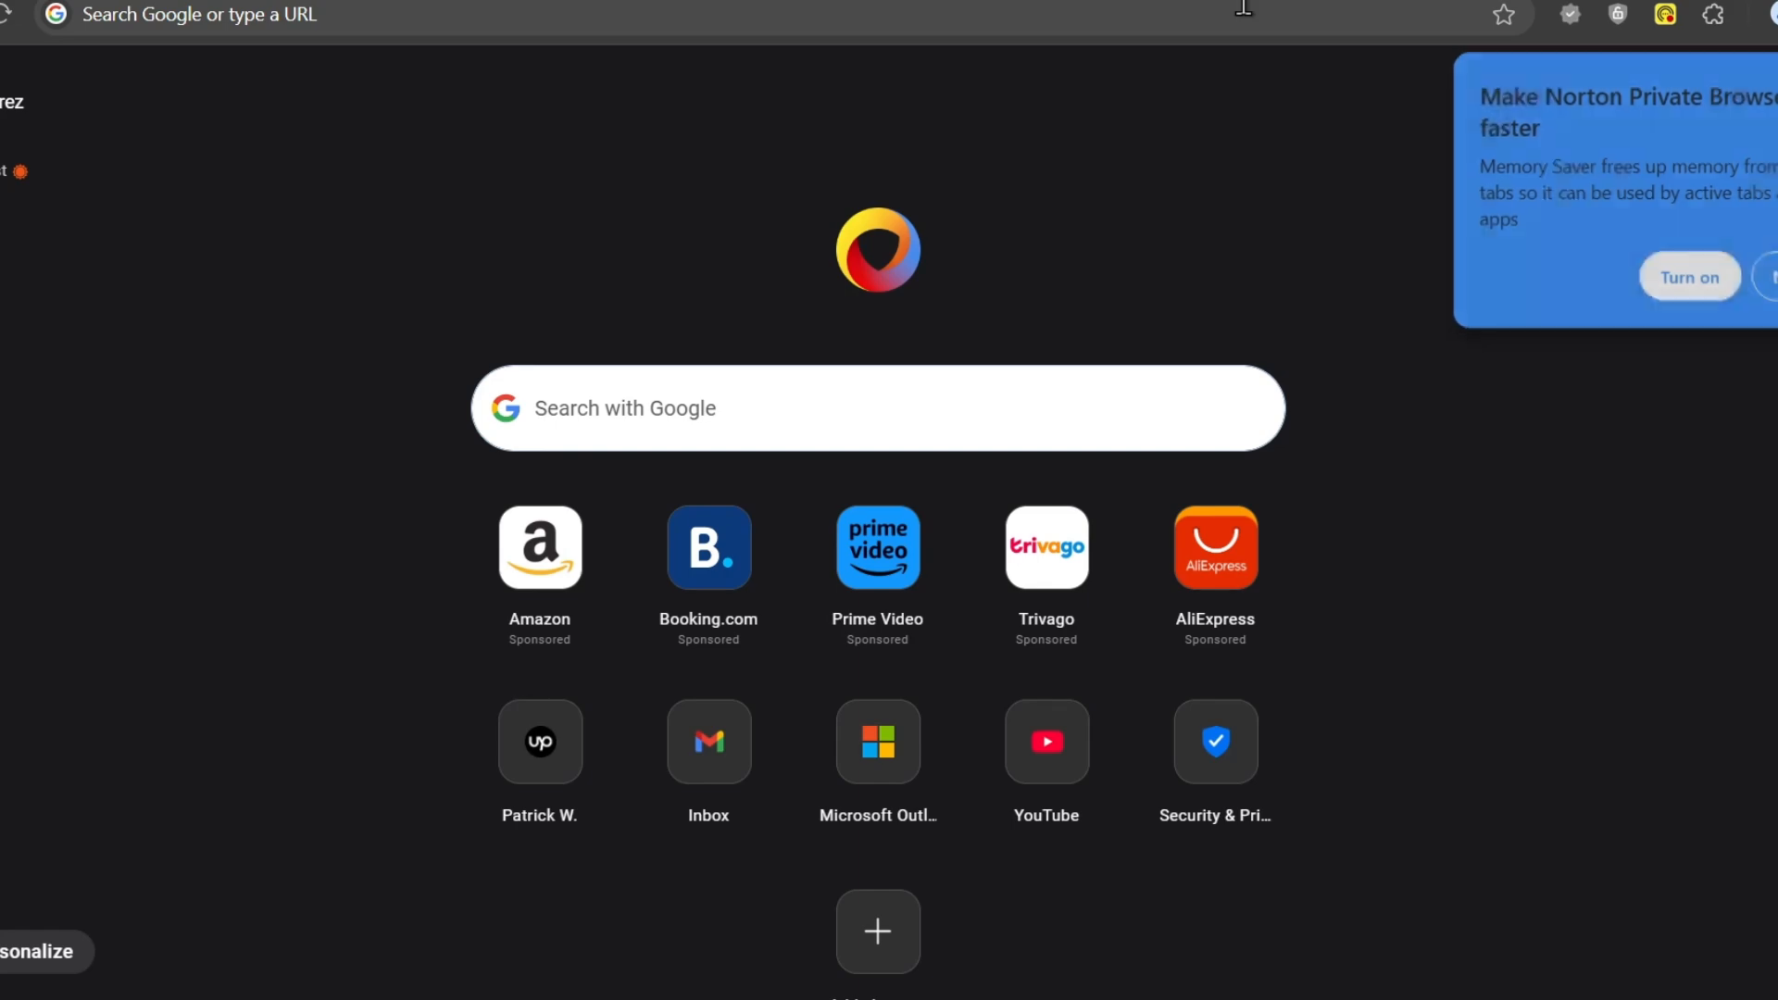
left_click(1244, 7)
type("fedex")
key("Return")
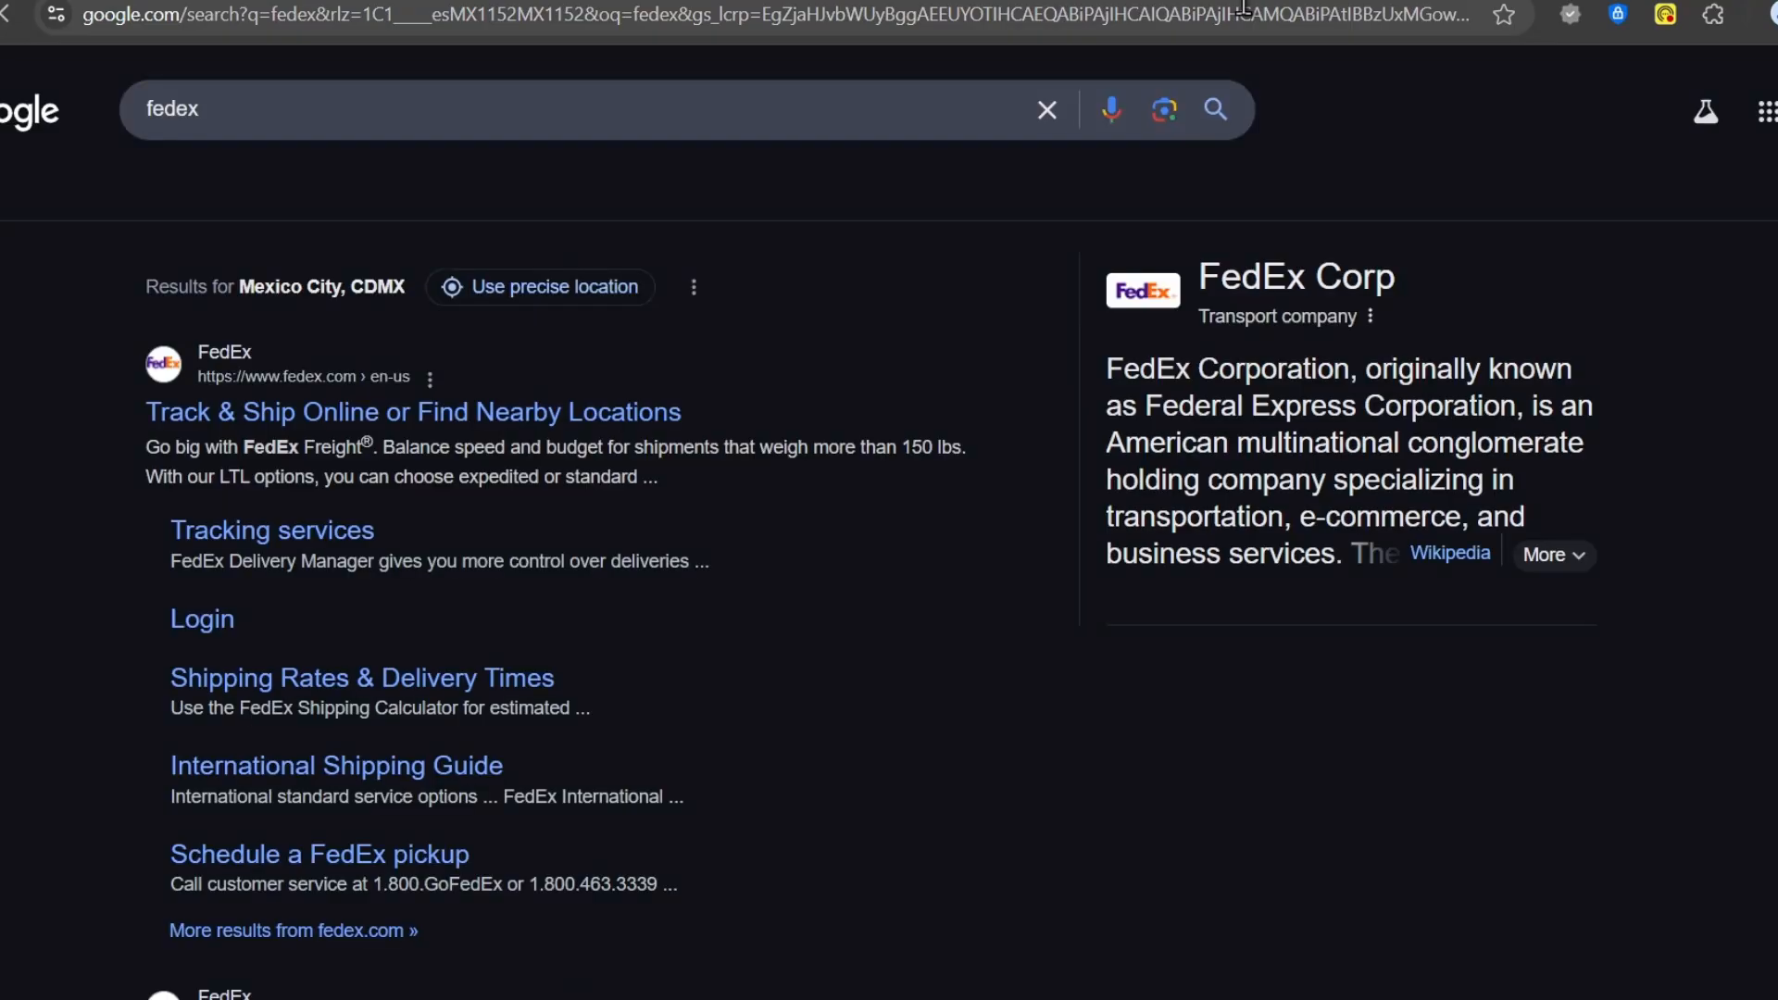
left_click(607, 414)
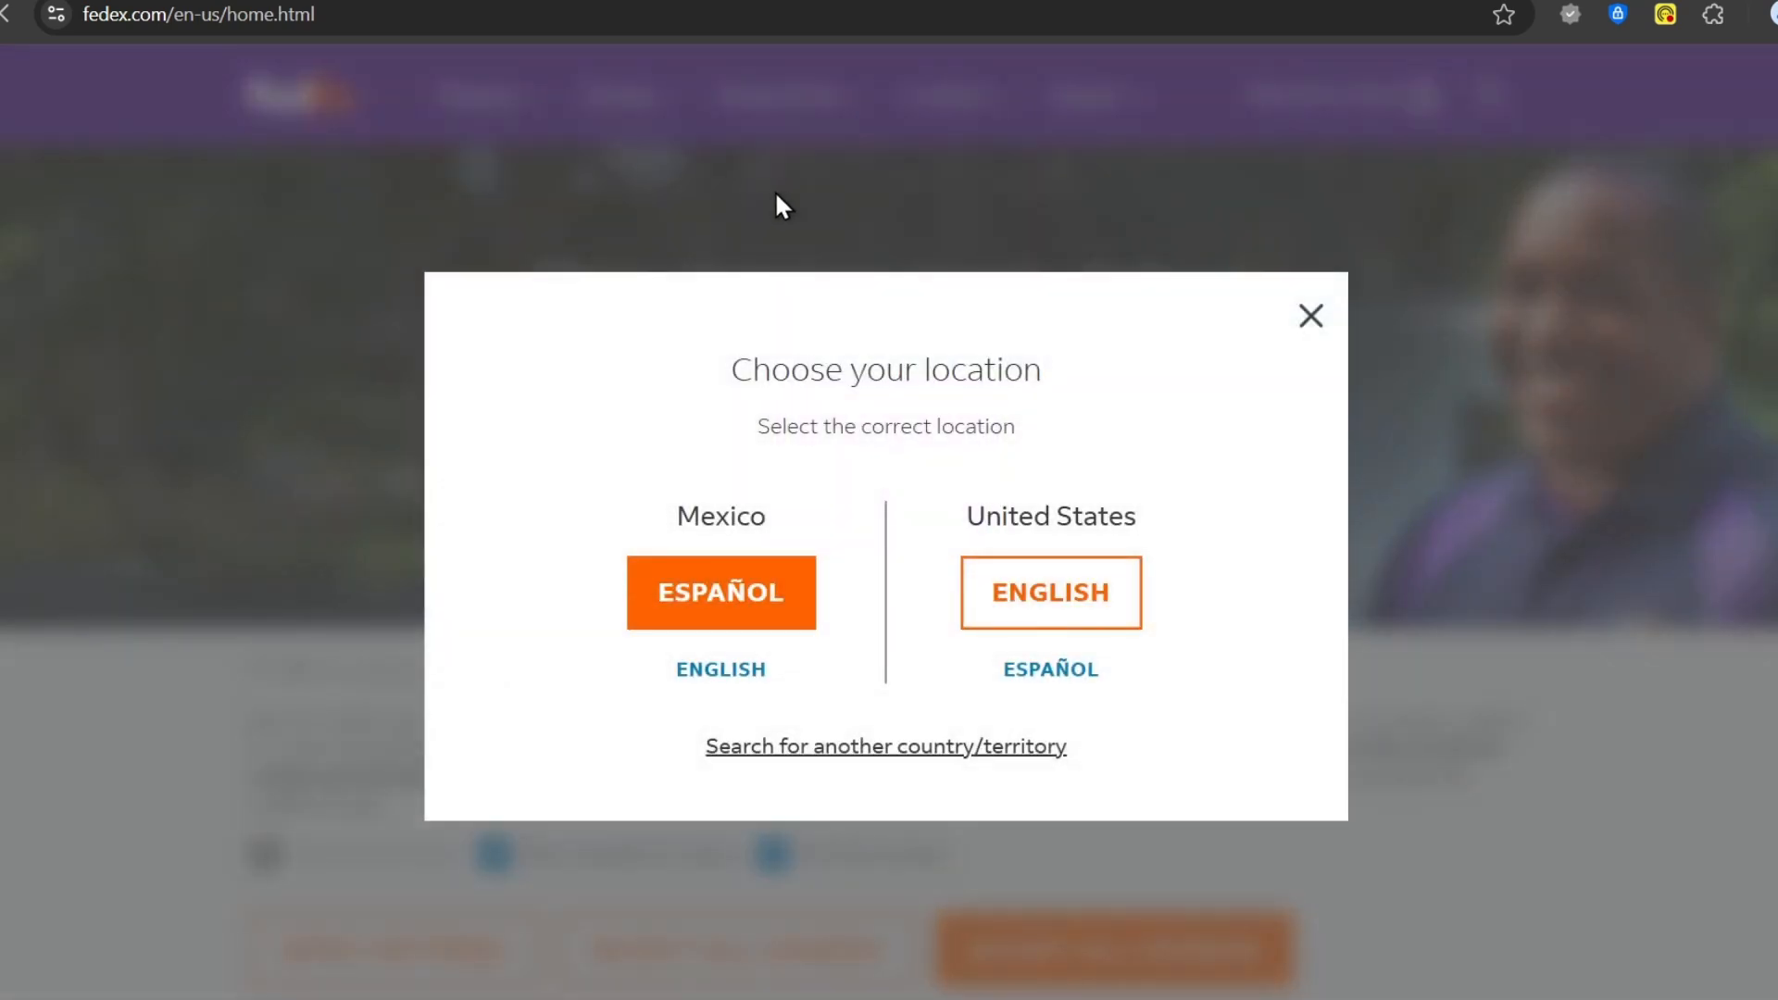
left_click(1305, 319)
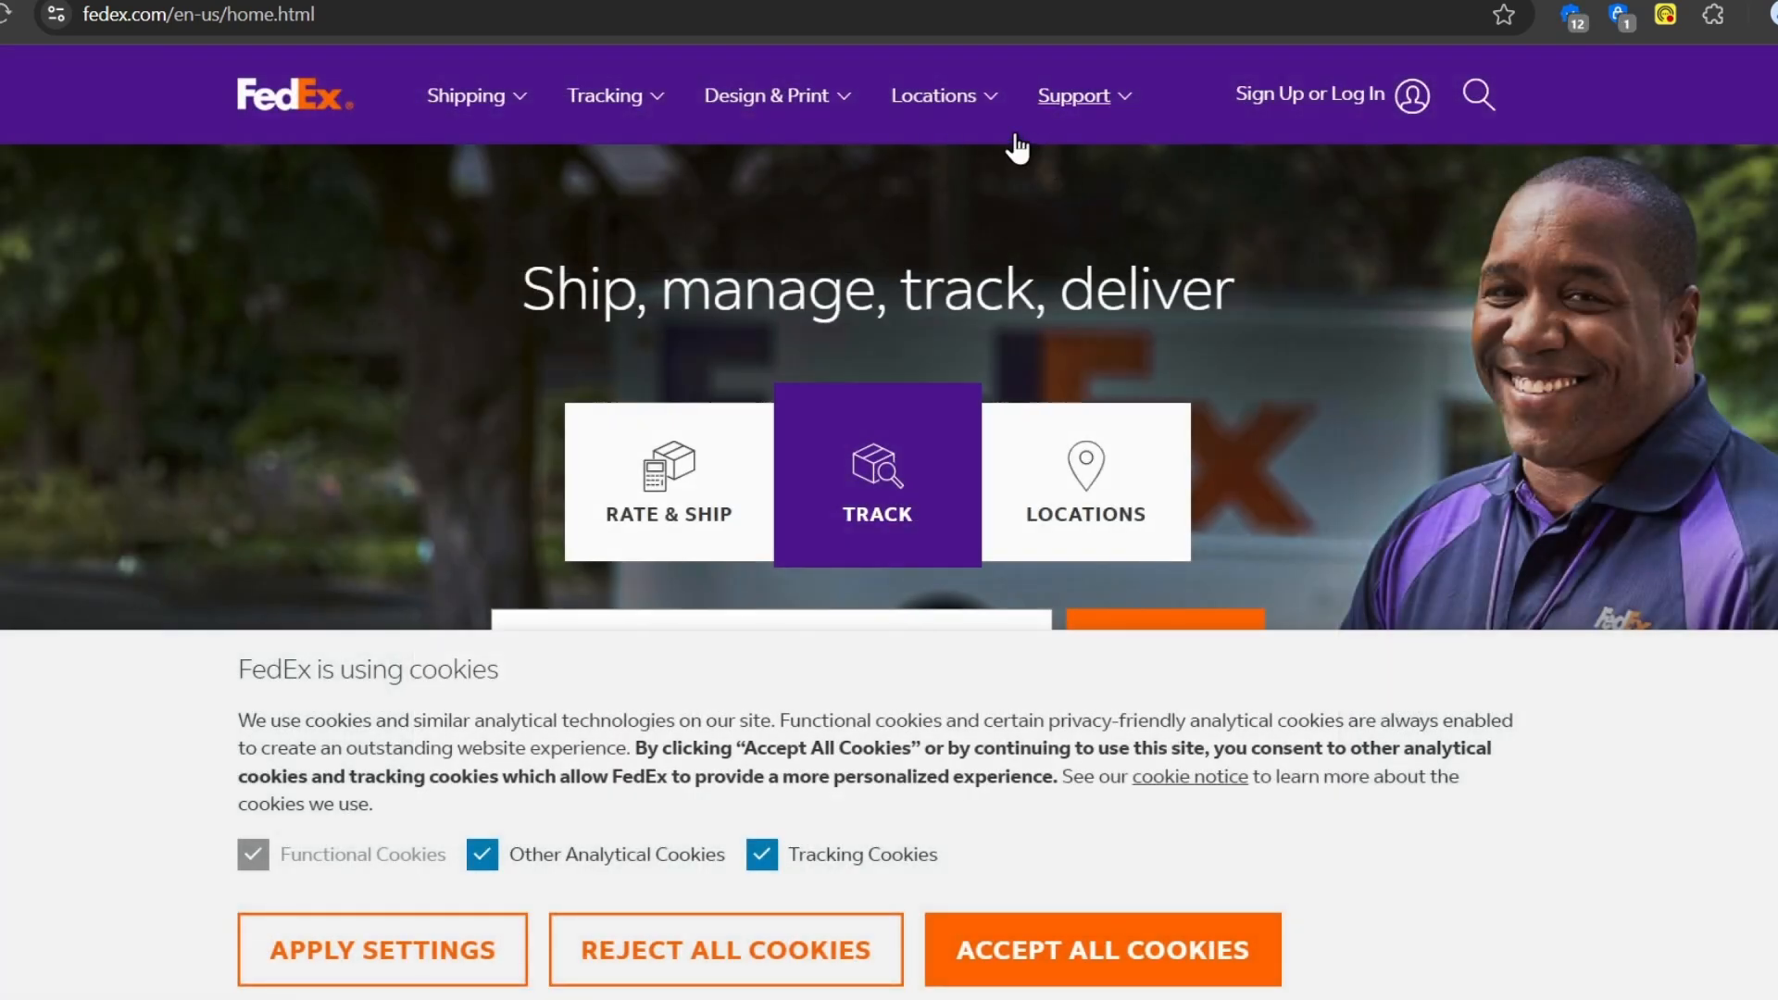
Open the FedEx calculator for shipping rates and delivery times and look over its form.
left_click(480, 92)
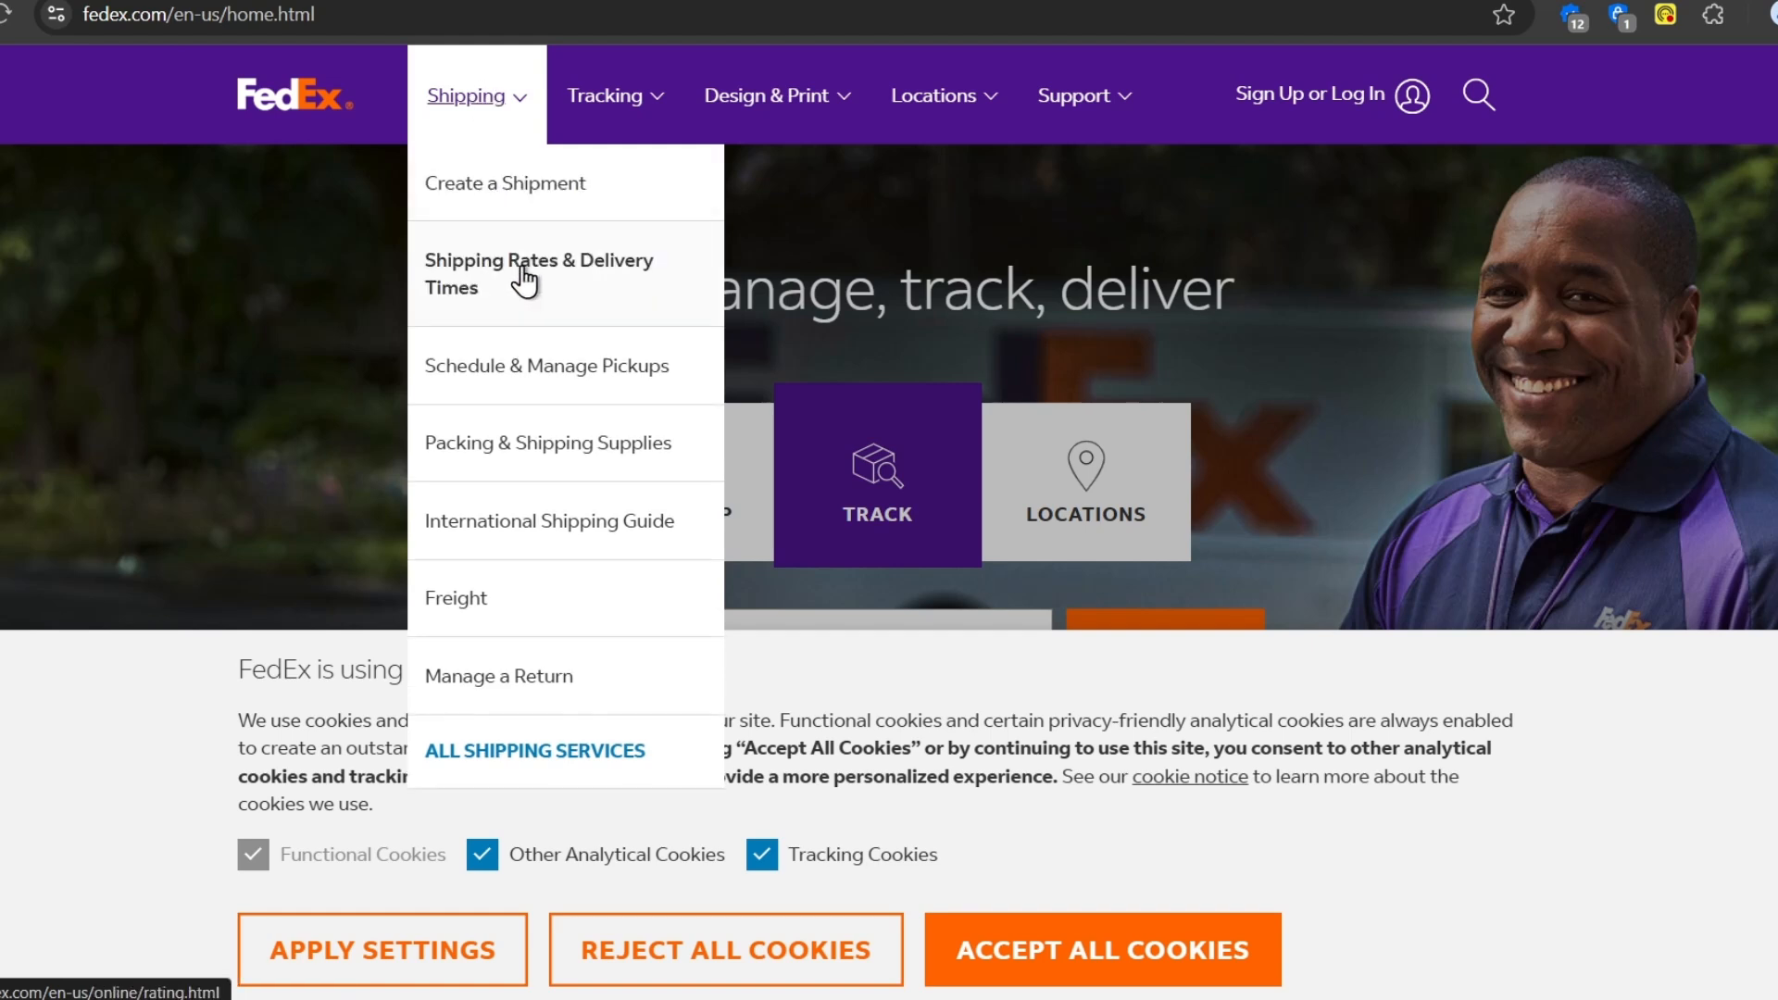
left_click(607, 304)
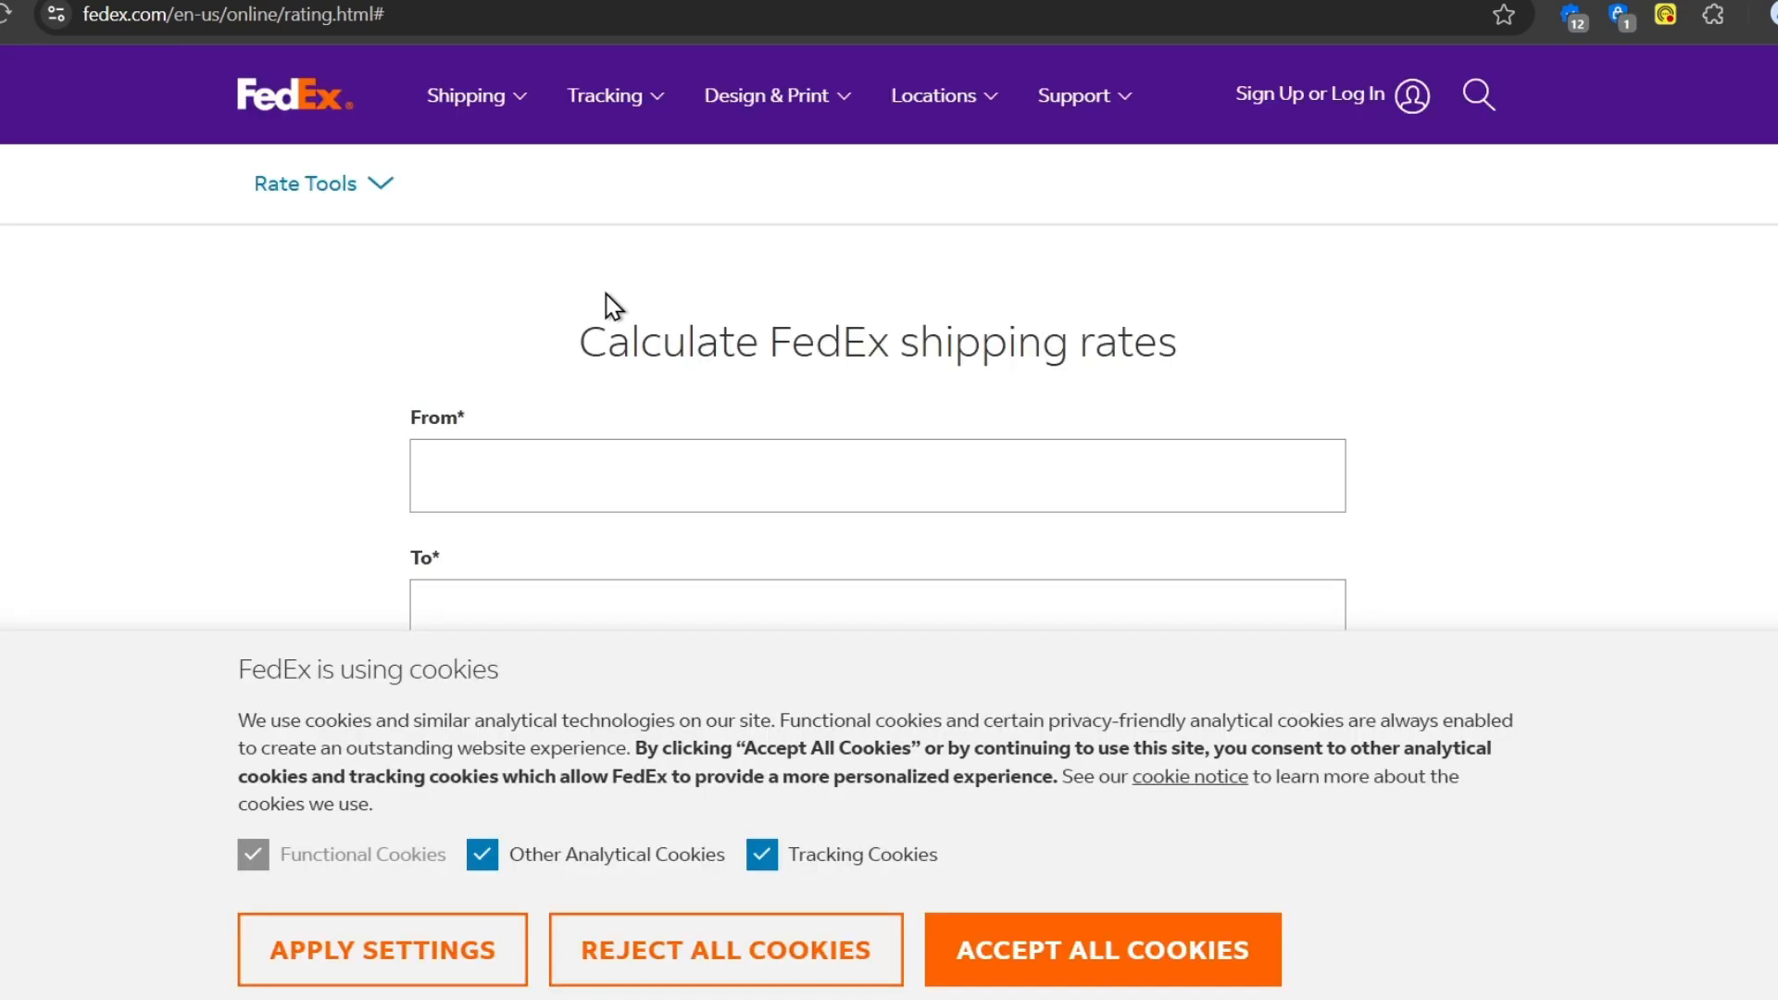
scroll(739, 512, "down", 3)
scroll(719, 266, "up", 3)
Set the shipment's origin to Illinois, USA and its destination to Toronto, ON, Canada.
left_click(725, 500)
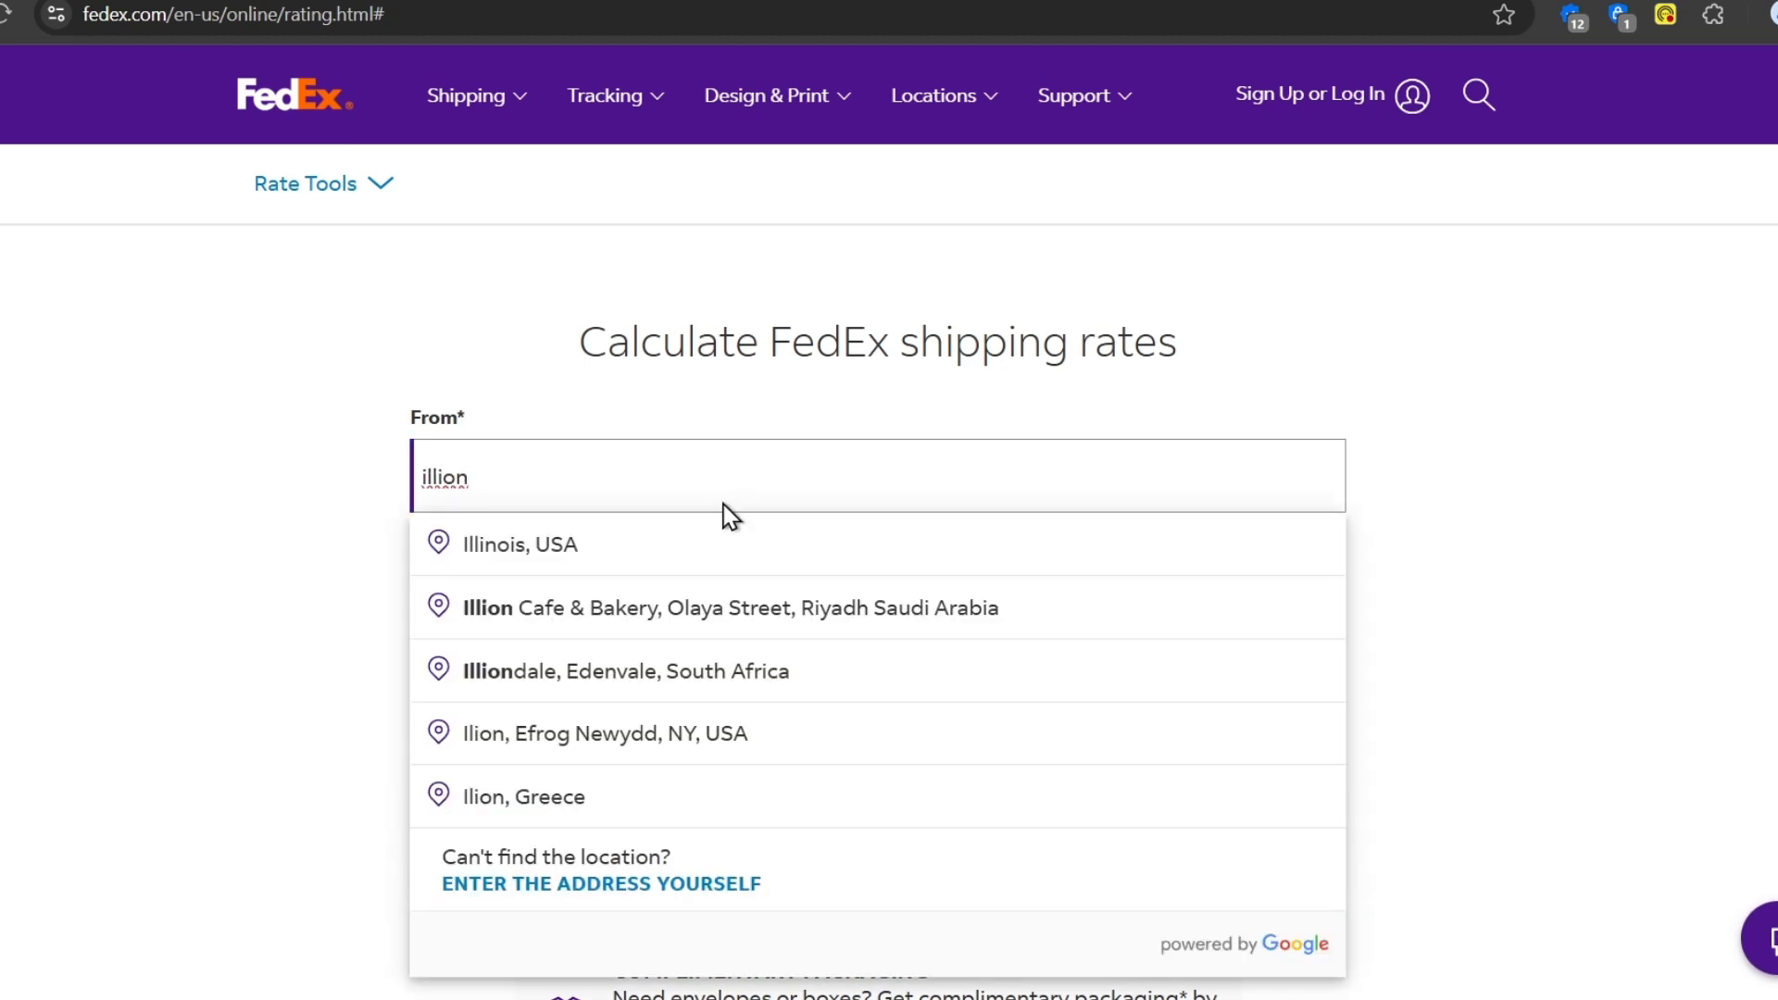
left_click(727, 551)
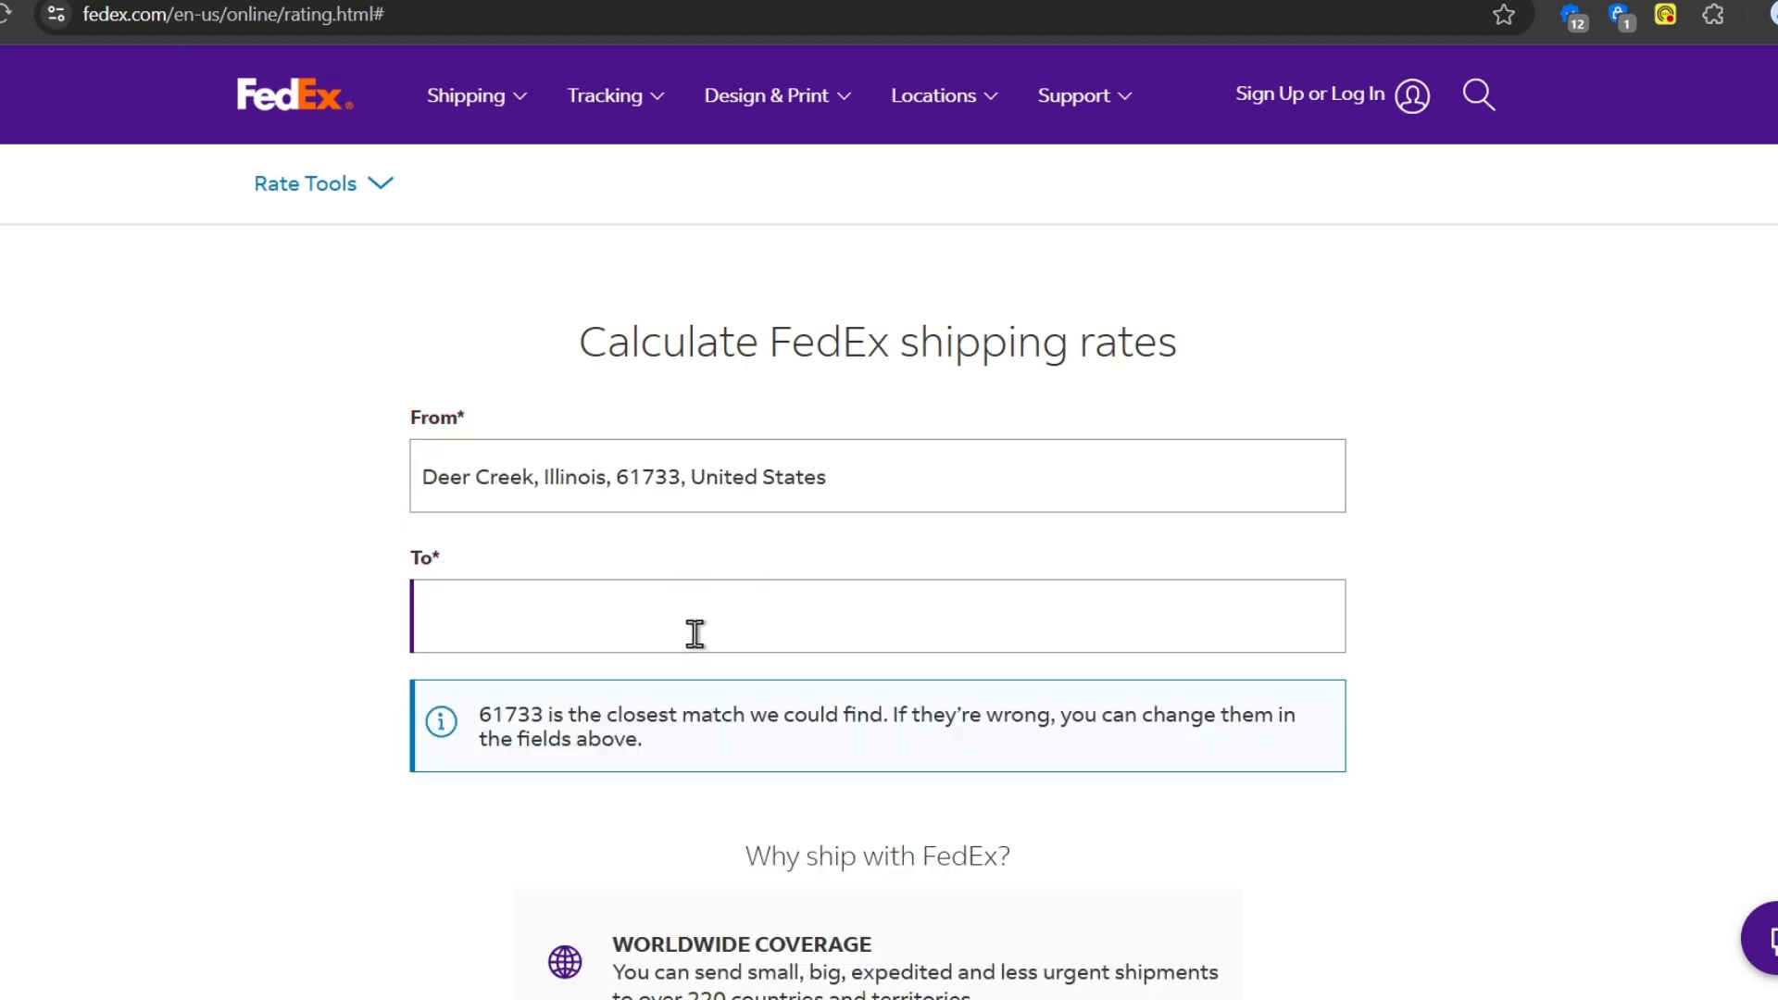
key("BackSpace")
key("BackSpace")
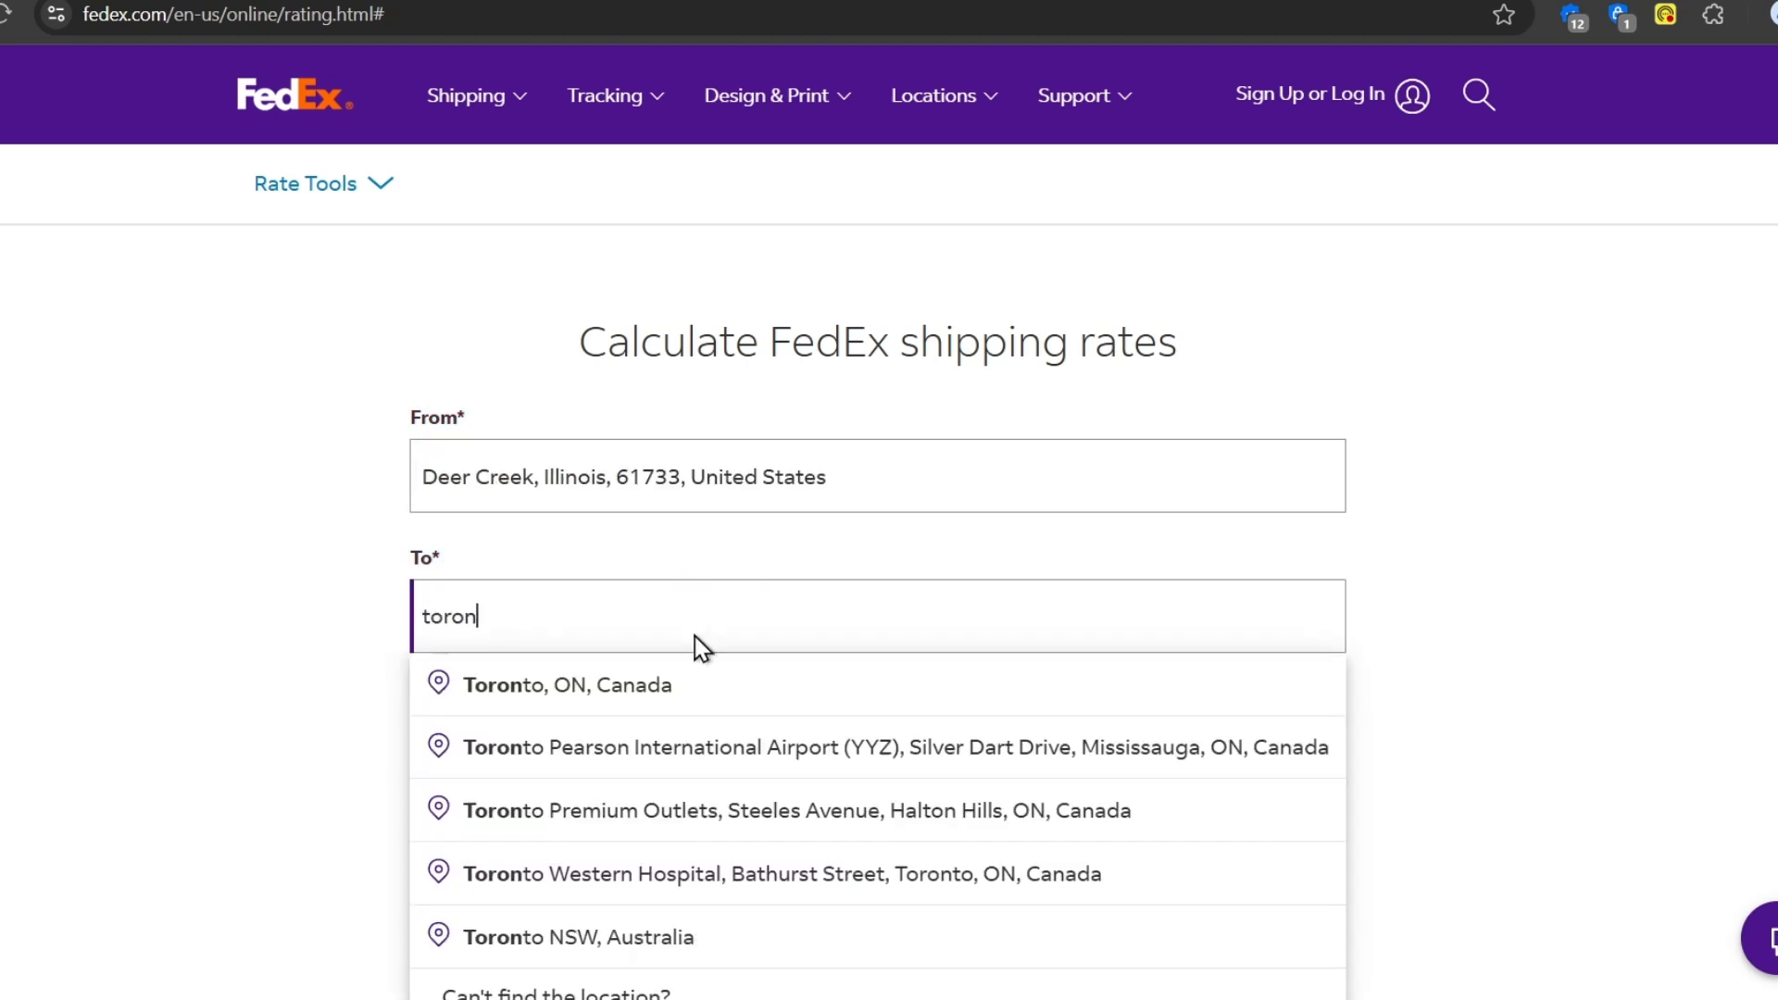
left_click(1131, 704)
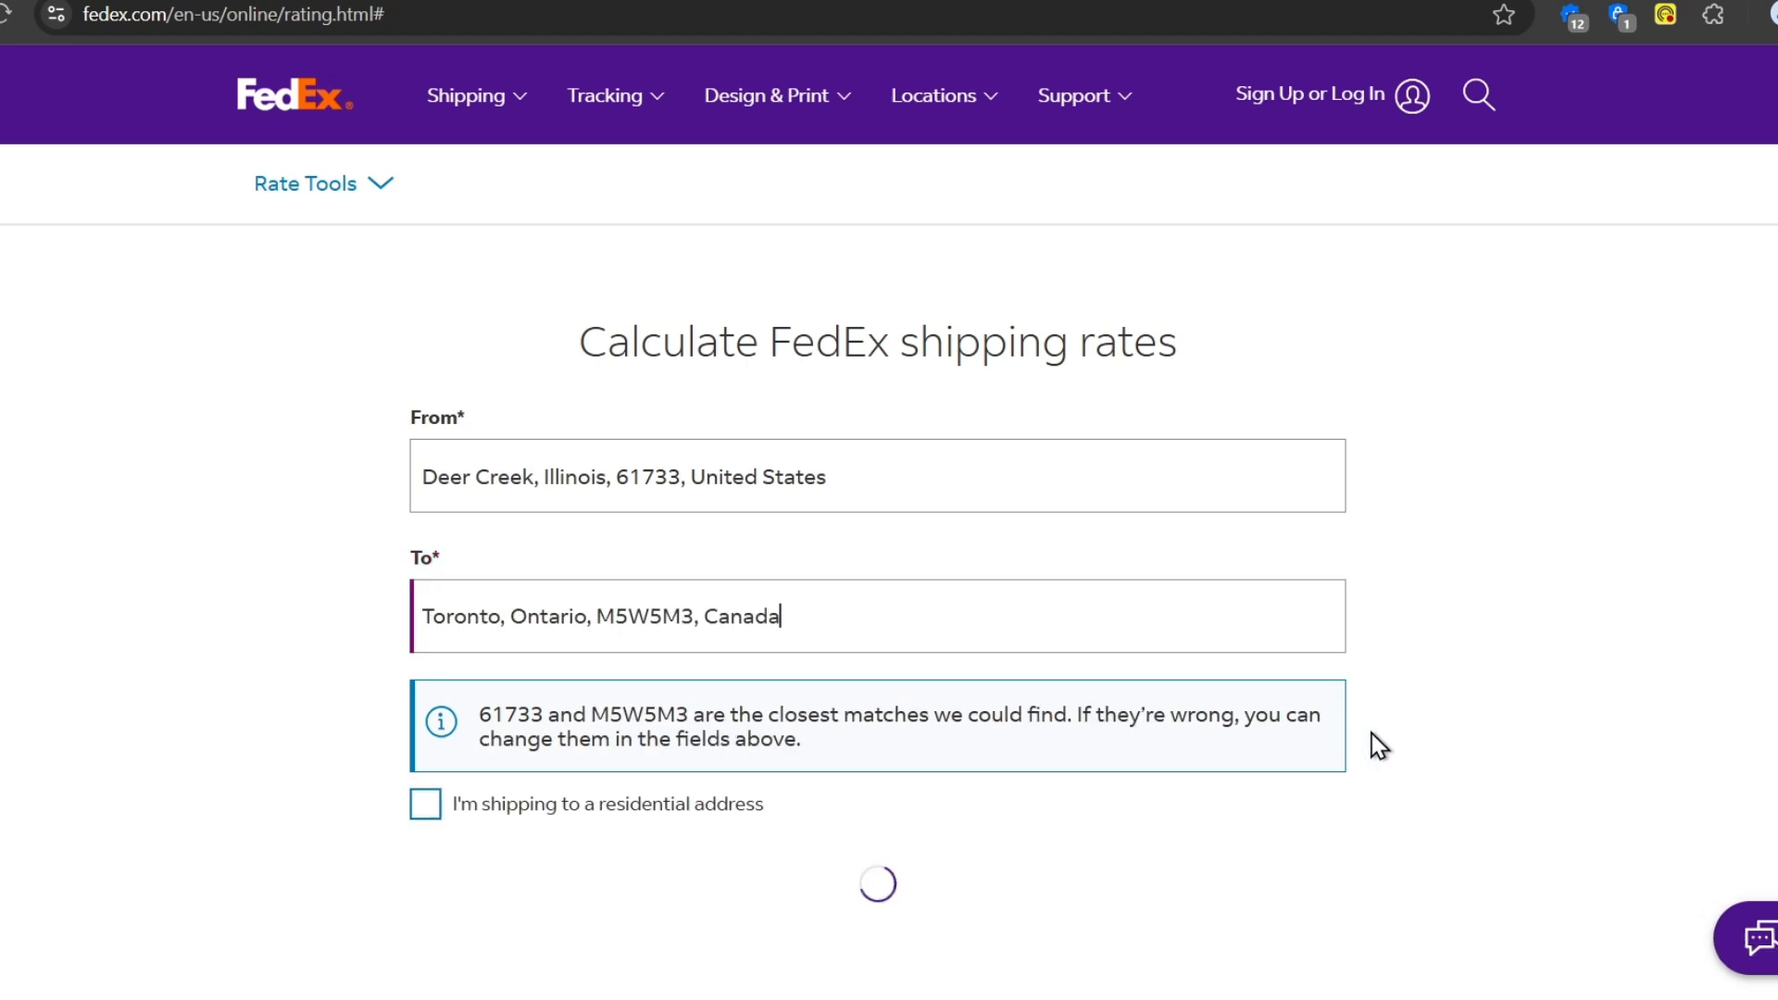
Enter a package weight of 2 lb and request the FedEx rates for the shipment.
scroll(834, 506, "down", 3)
scroll(1000, 531, "down", 4)
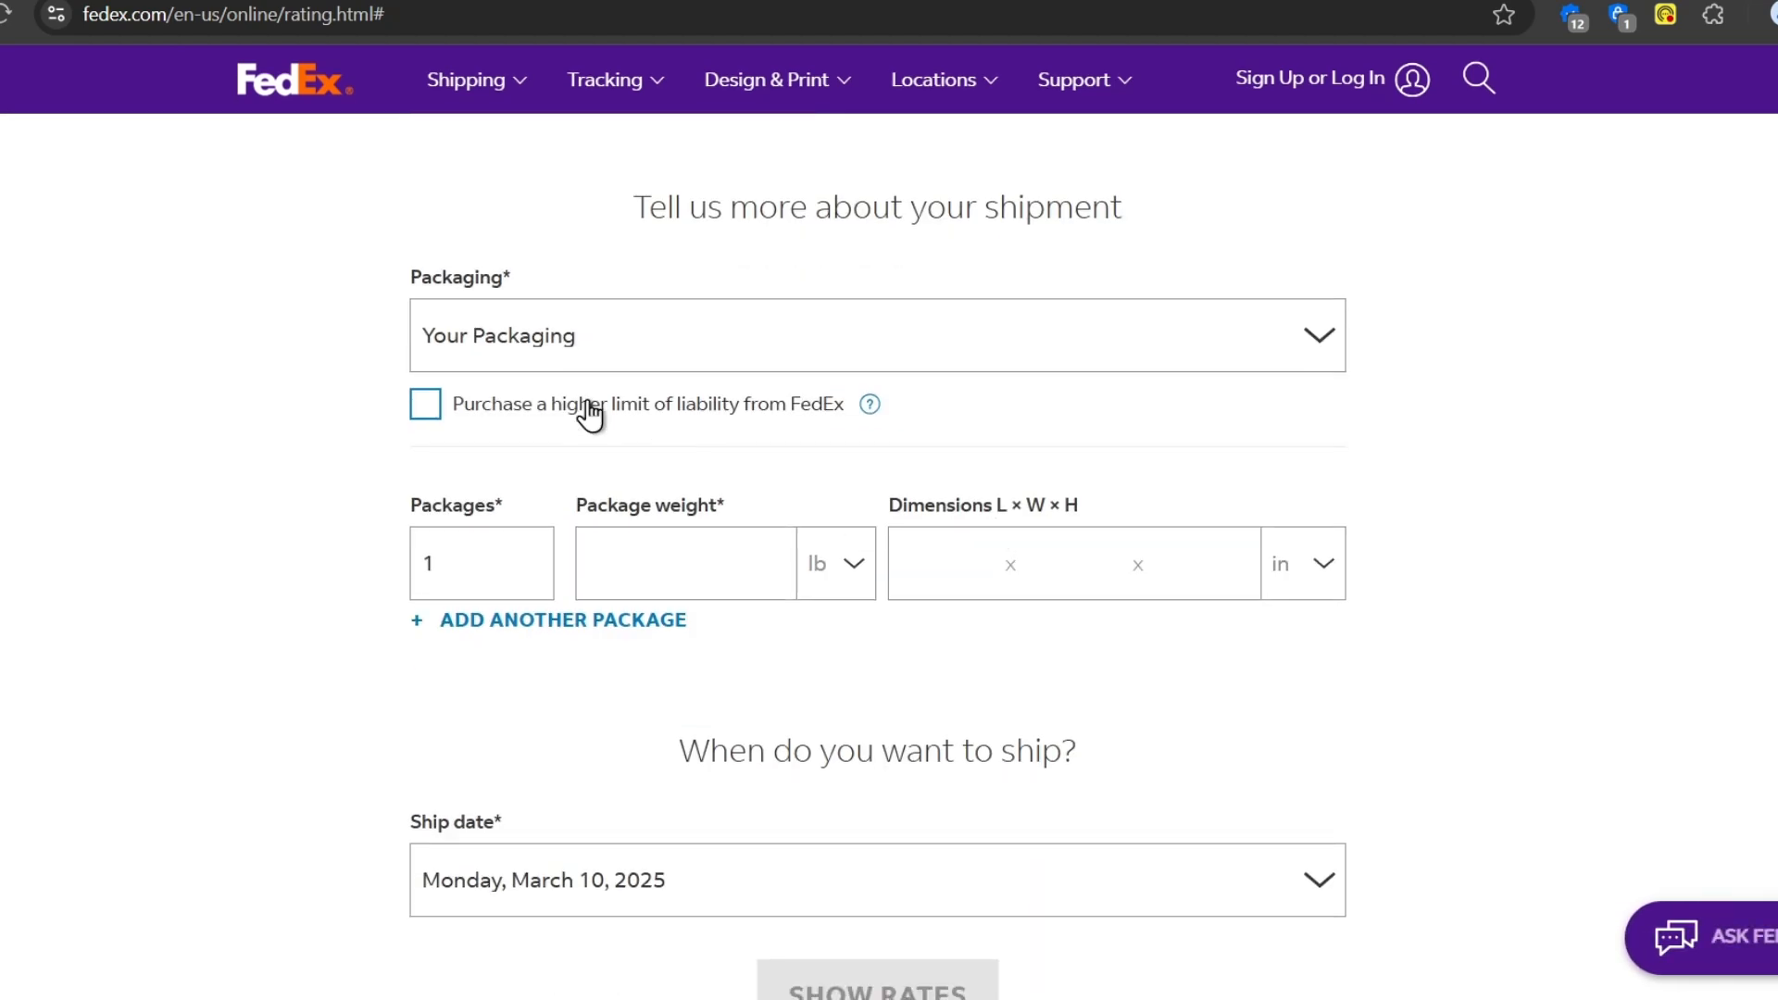
left_click(762, 571)
type("2")
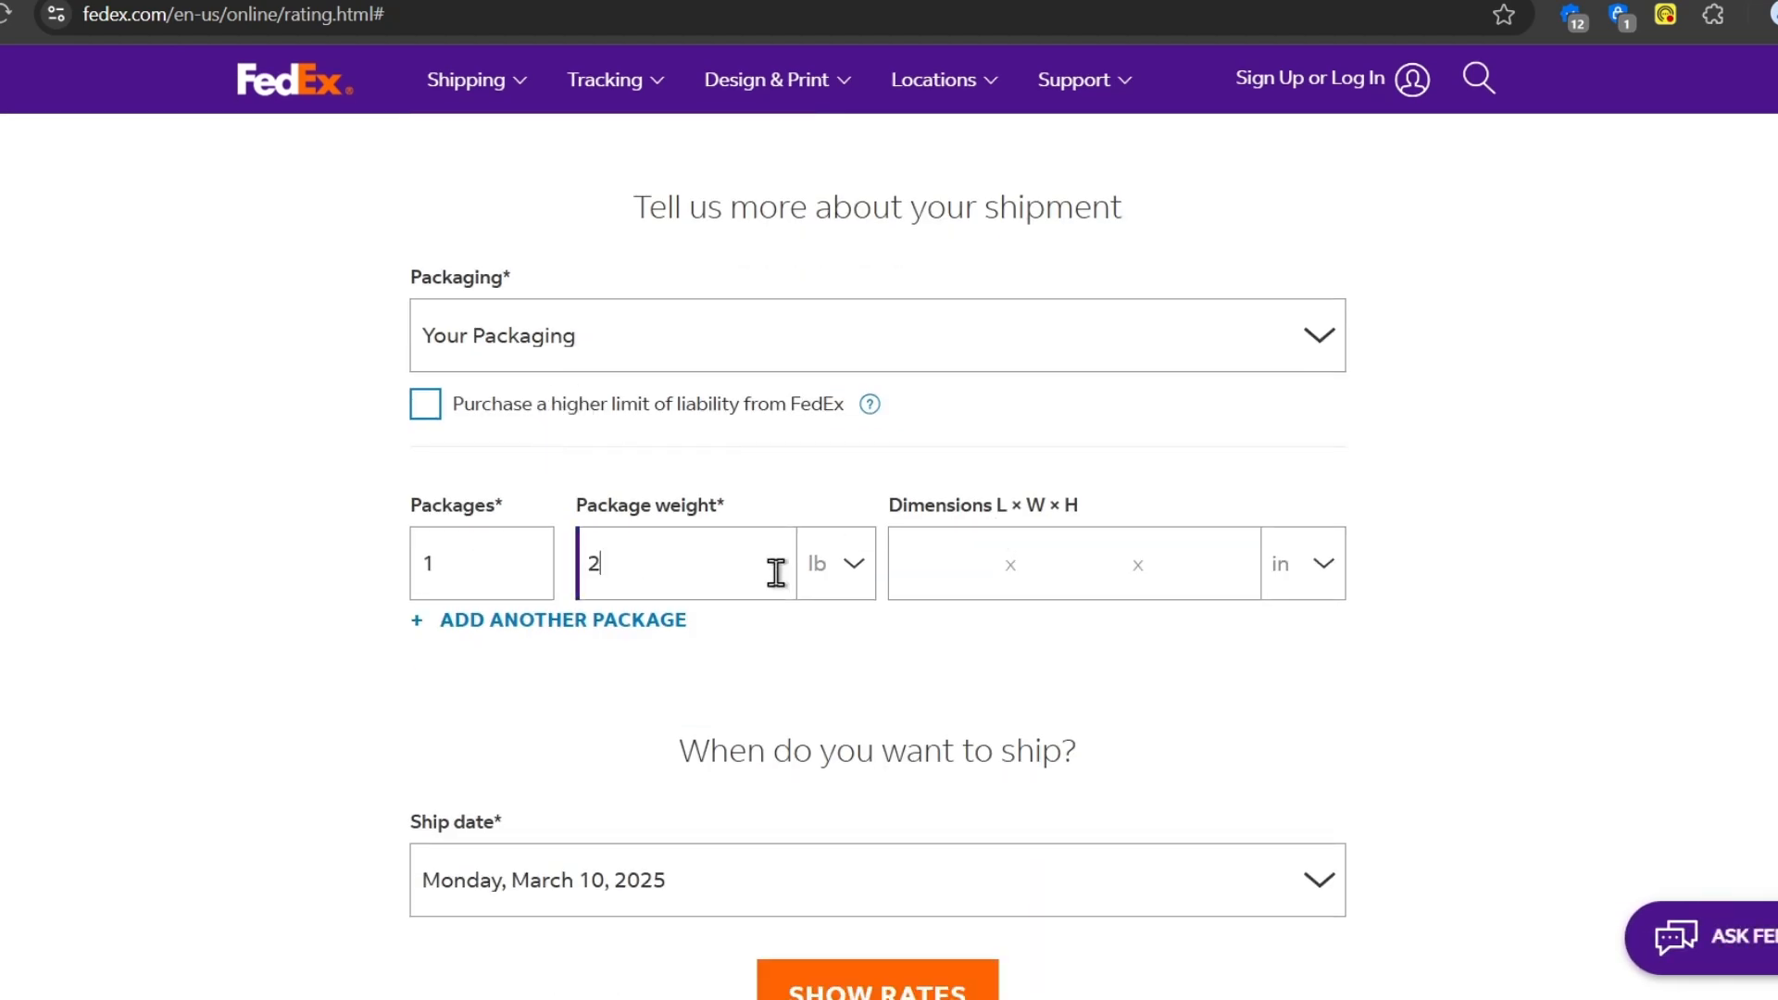
scroll(894, 826, "down", 4)
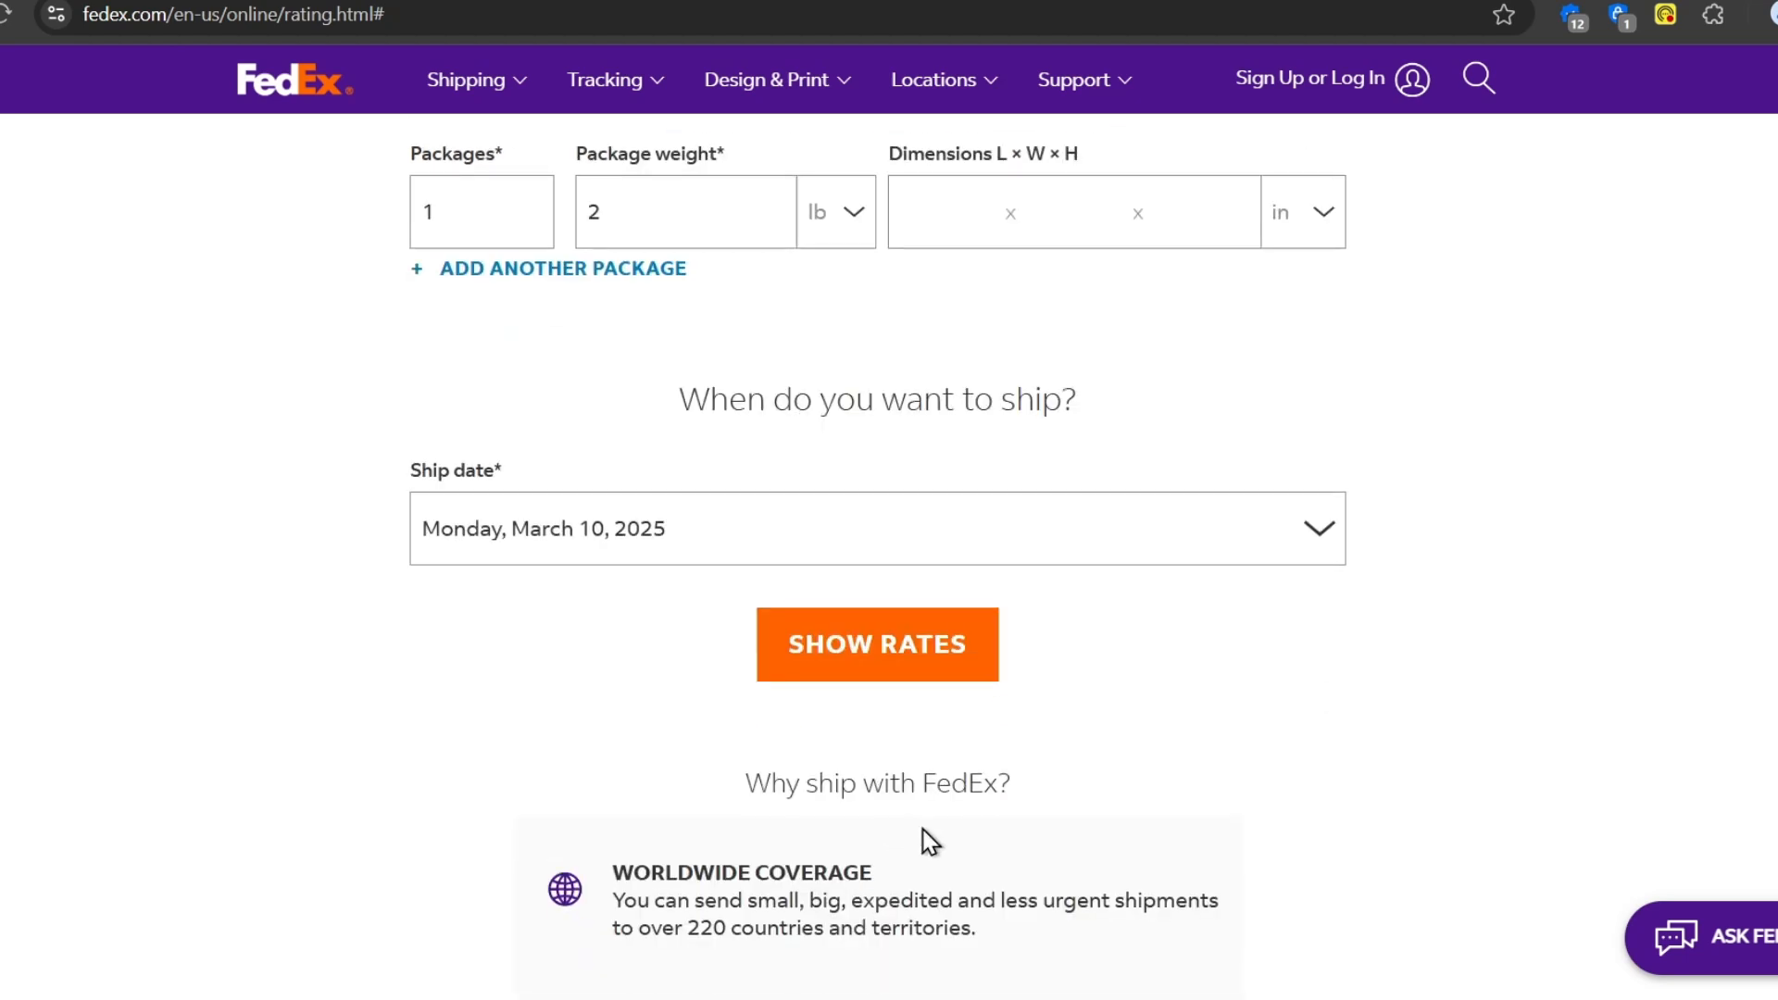
left_click(954, 673)
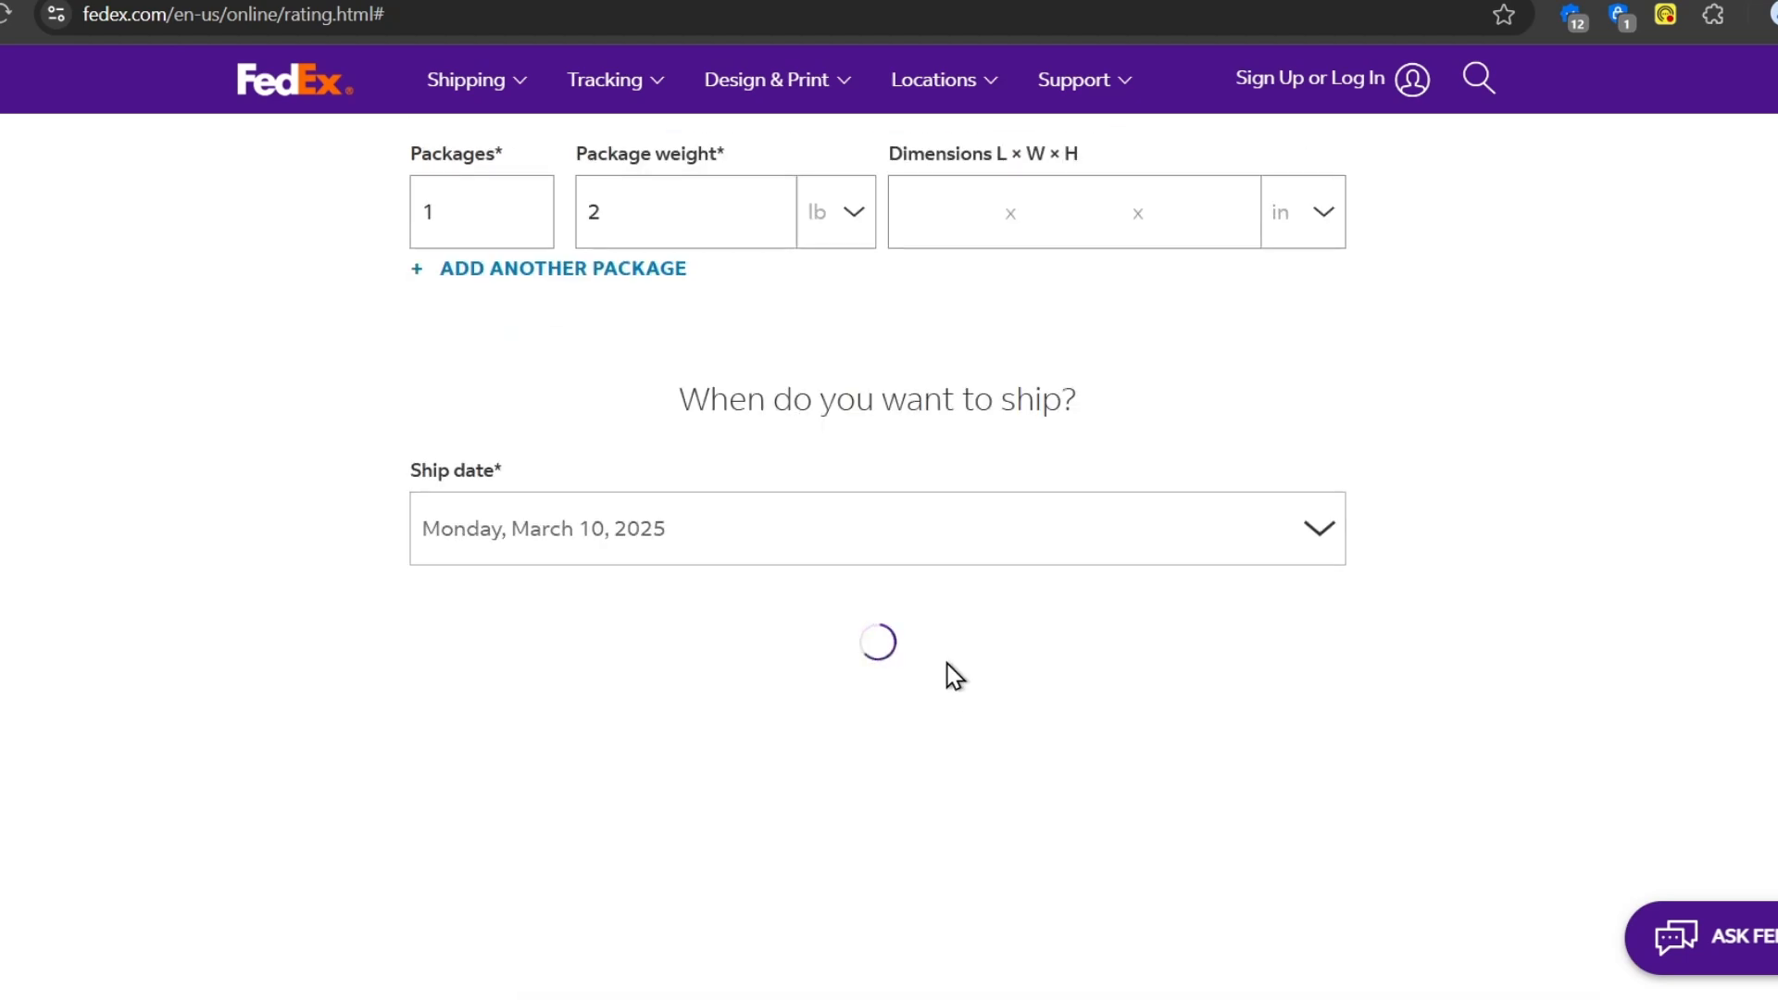
Review the FedEx rates and arrival dates offered for each international service to Toronto, including International Ground.
scroll(954, 677, "down", 4)
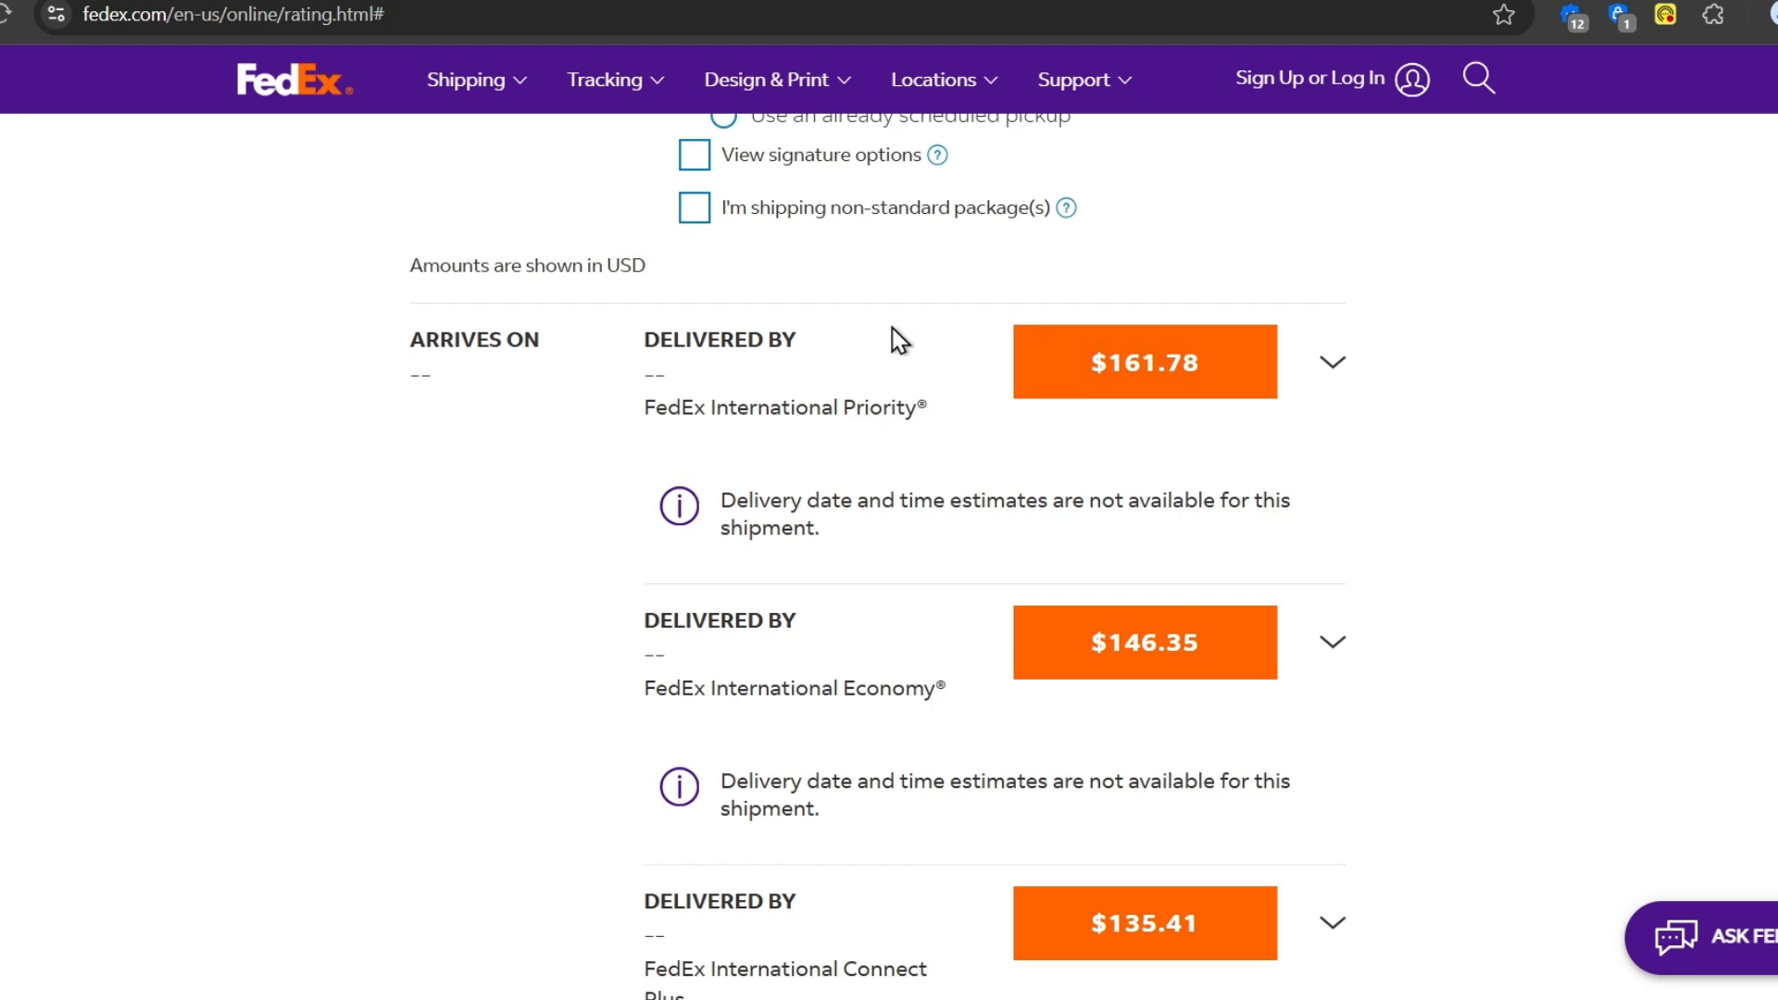
scroll(1207, 587, "down", 4)
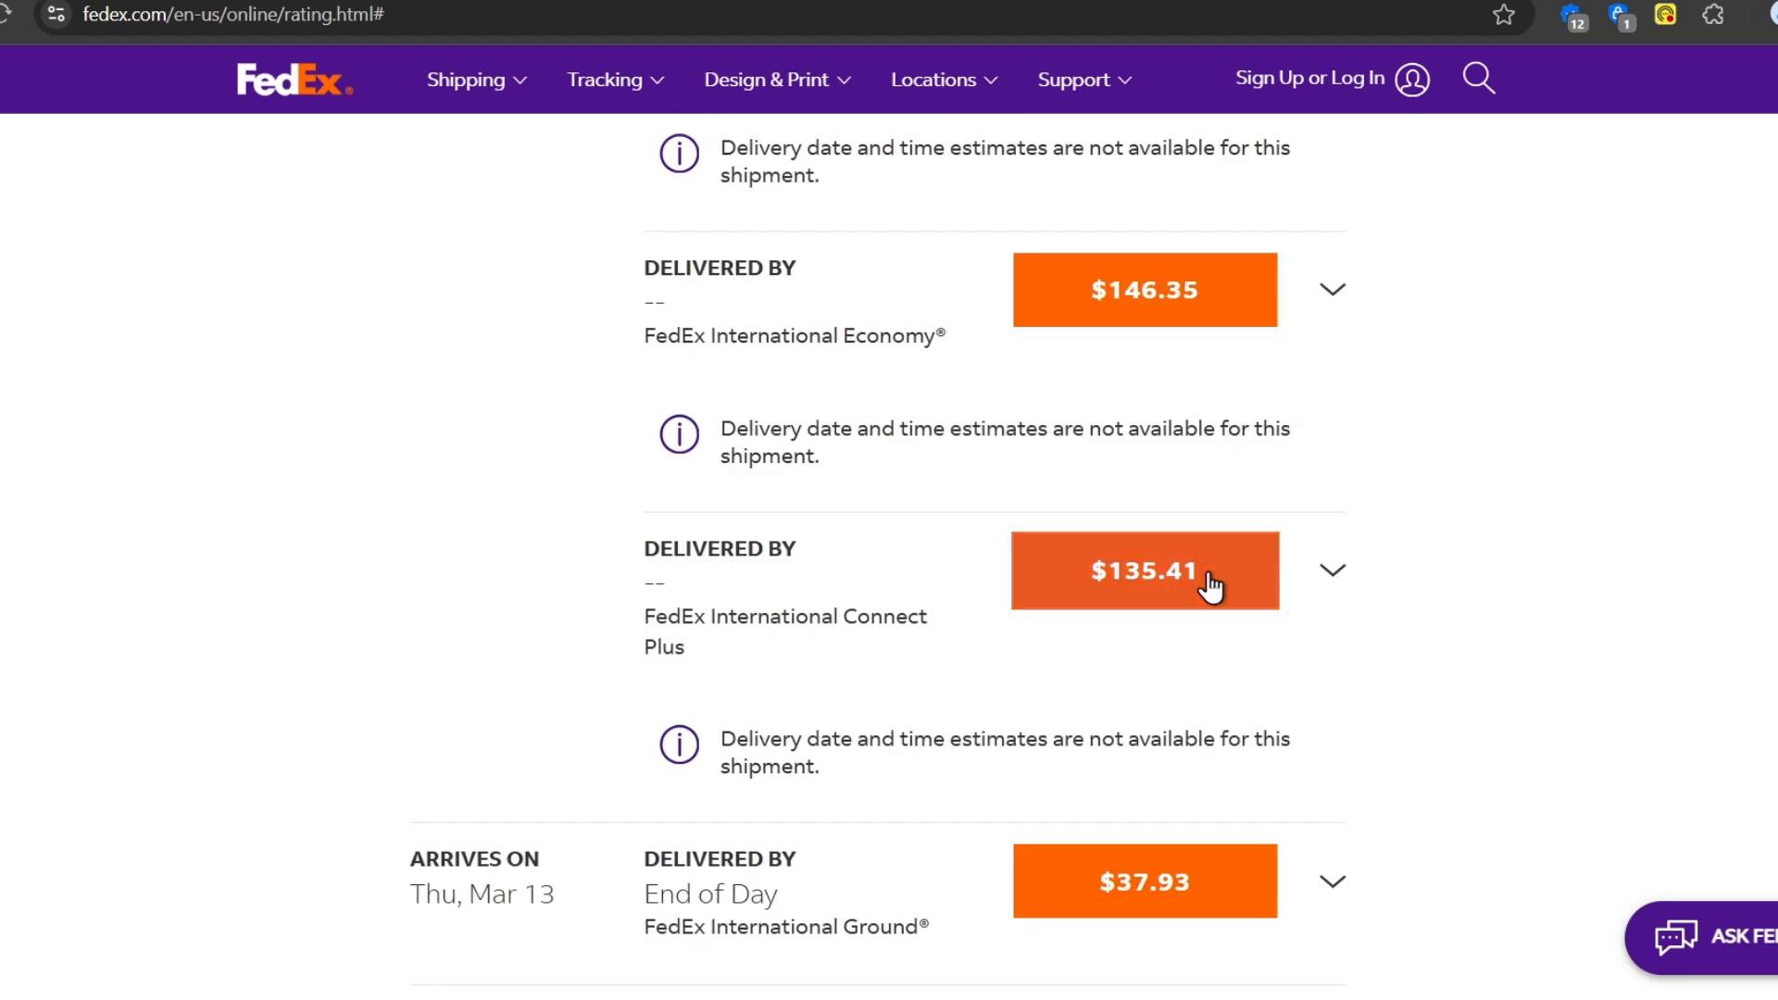
scroll(1226, 746, "down", 4)
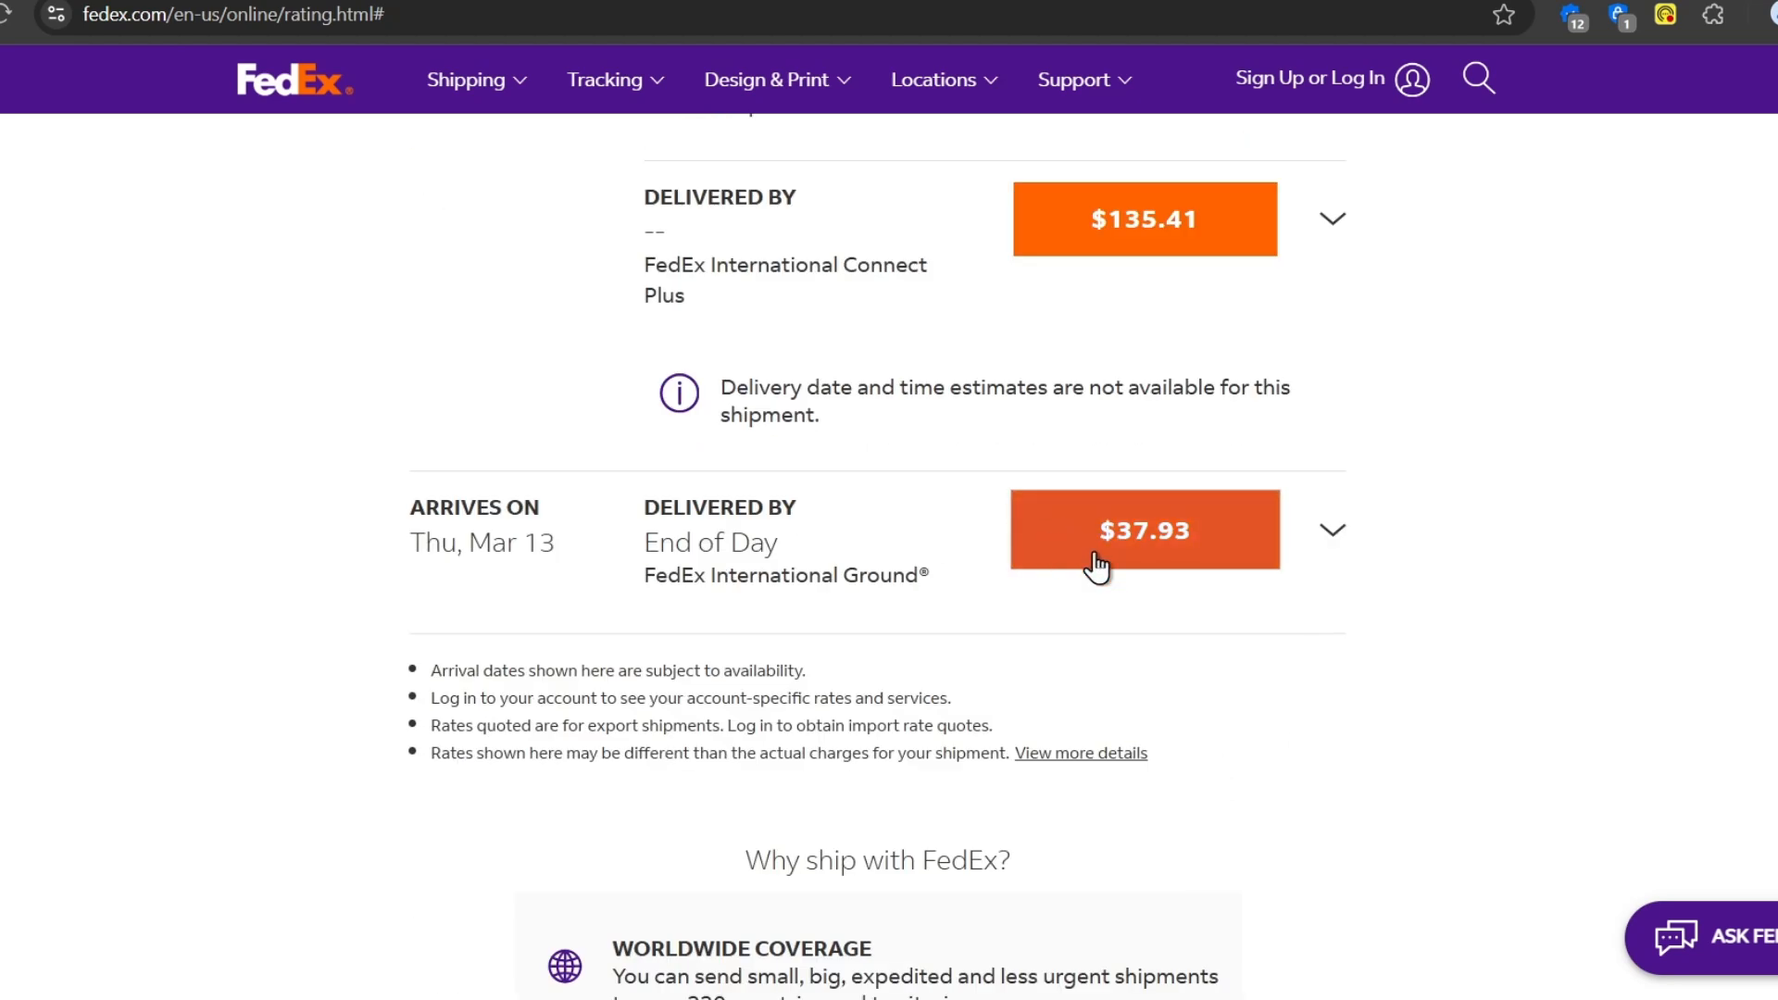
scroll(857, 565, "up", 6)
scroll(860, 601, "up", 4)
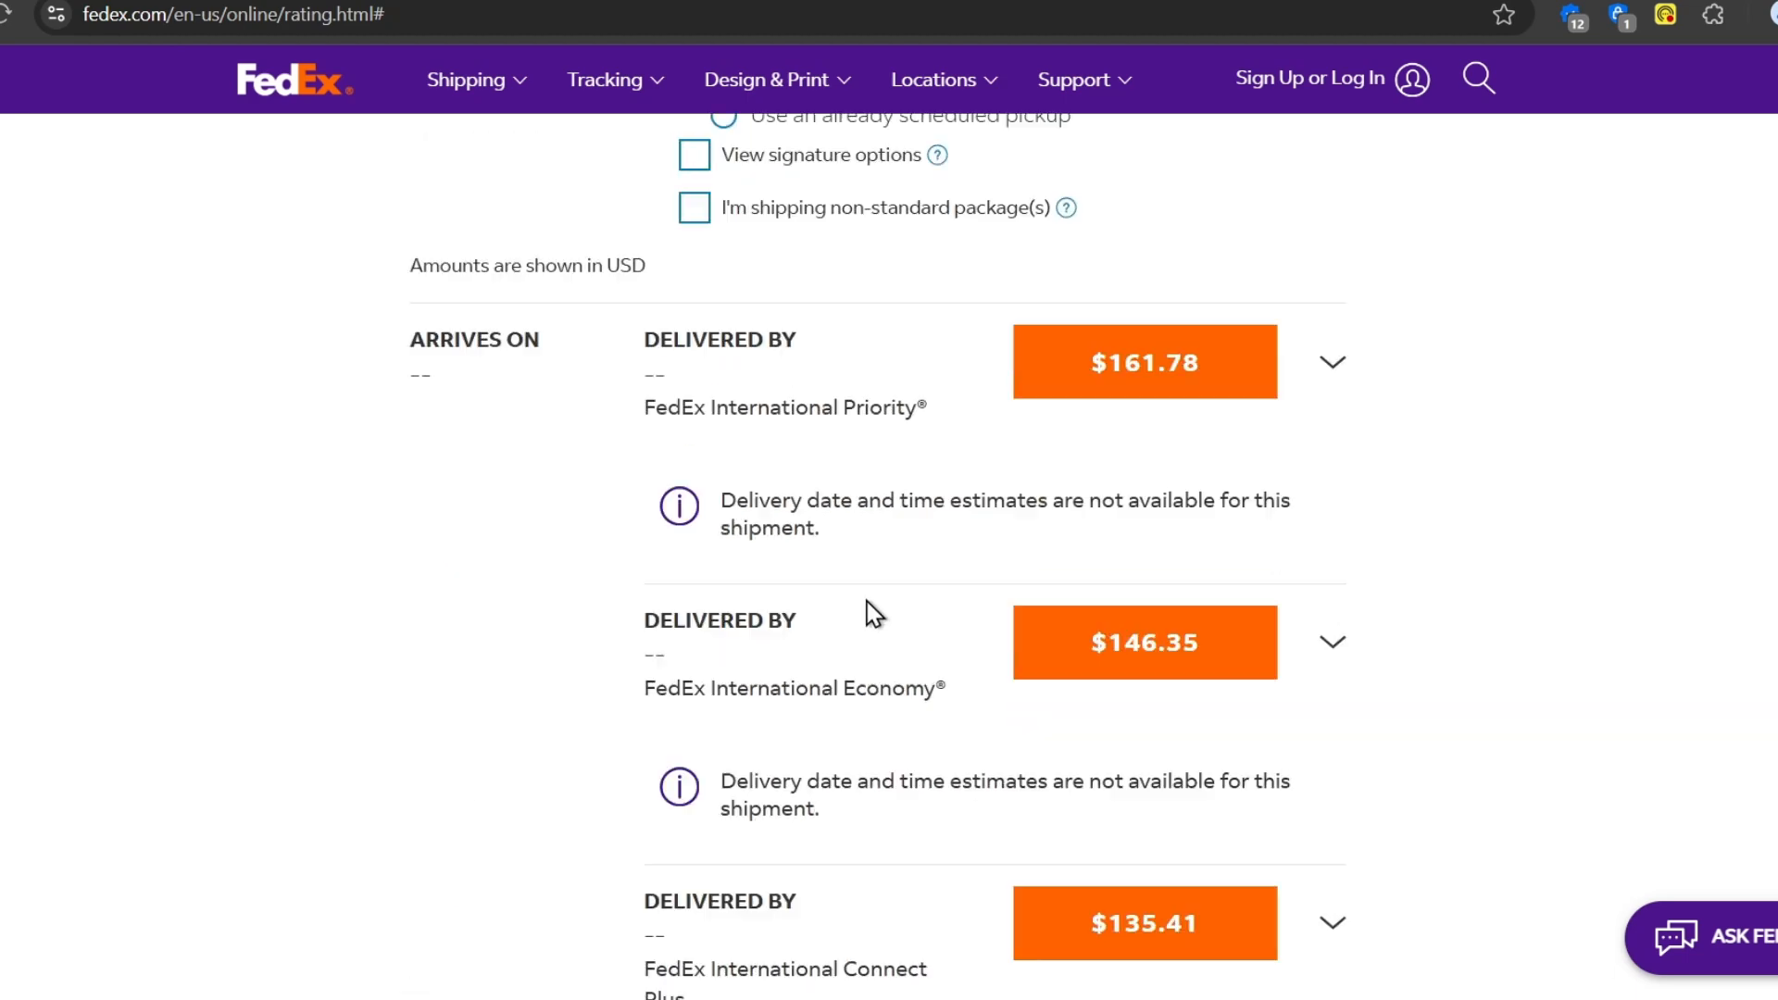
scroll(1010, 537, "down", 4)
scroll(1019, 547, "up", 4)
scroll(1019, 556, "down", 8)
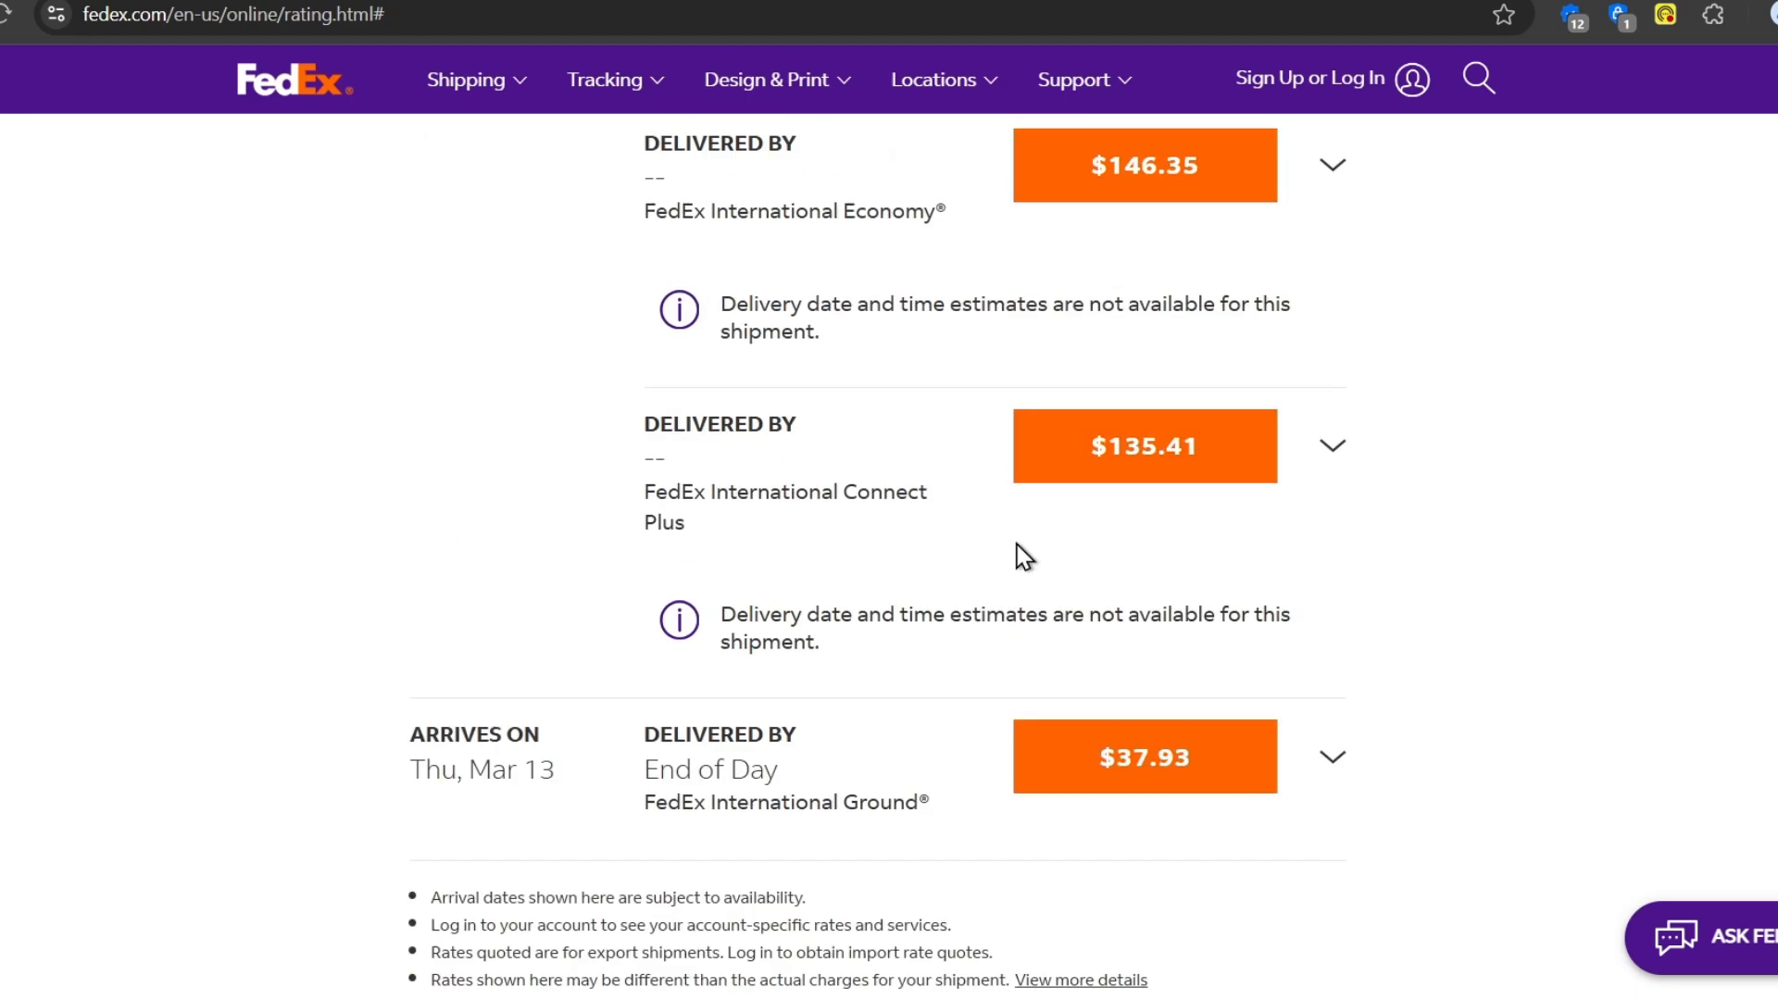
left_click_drag(575, 537, 419, 541)
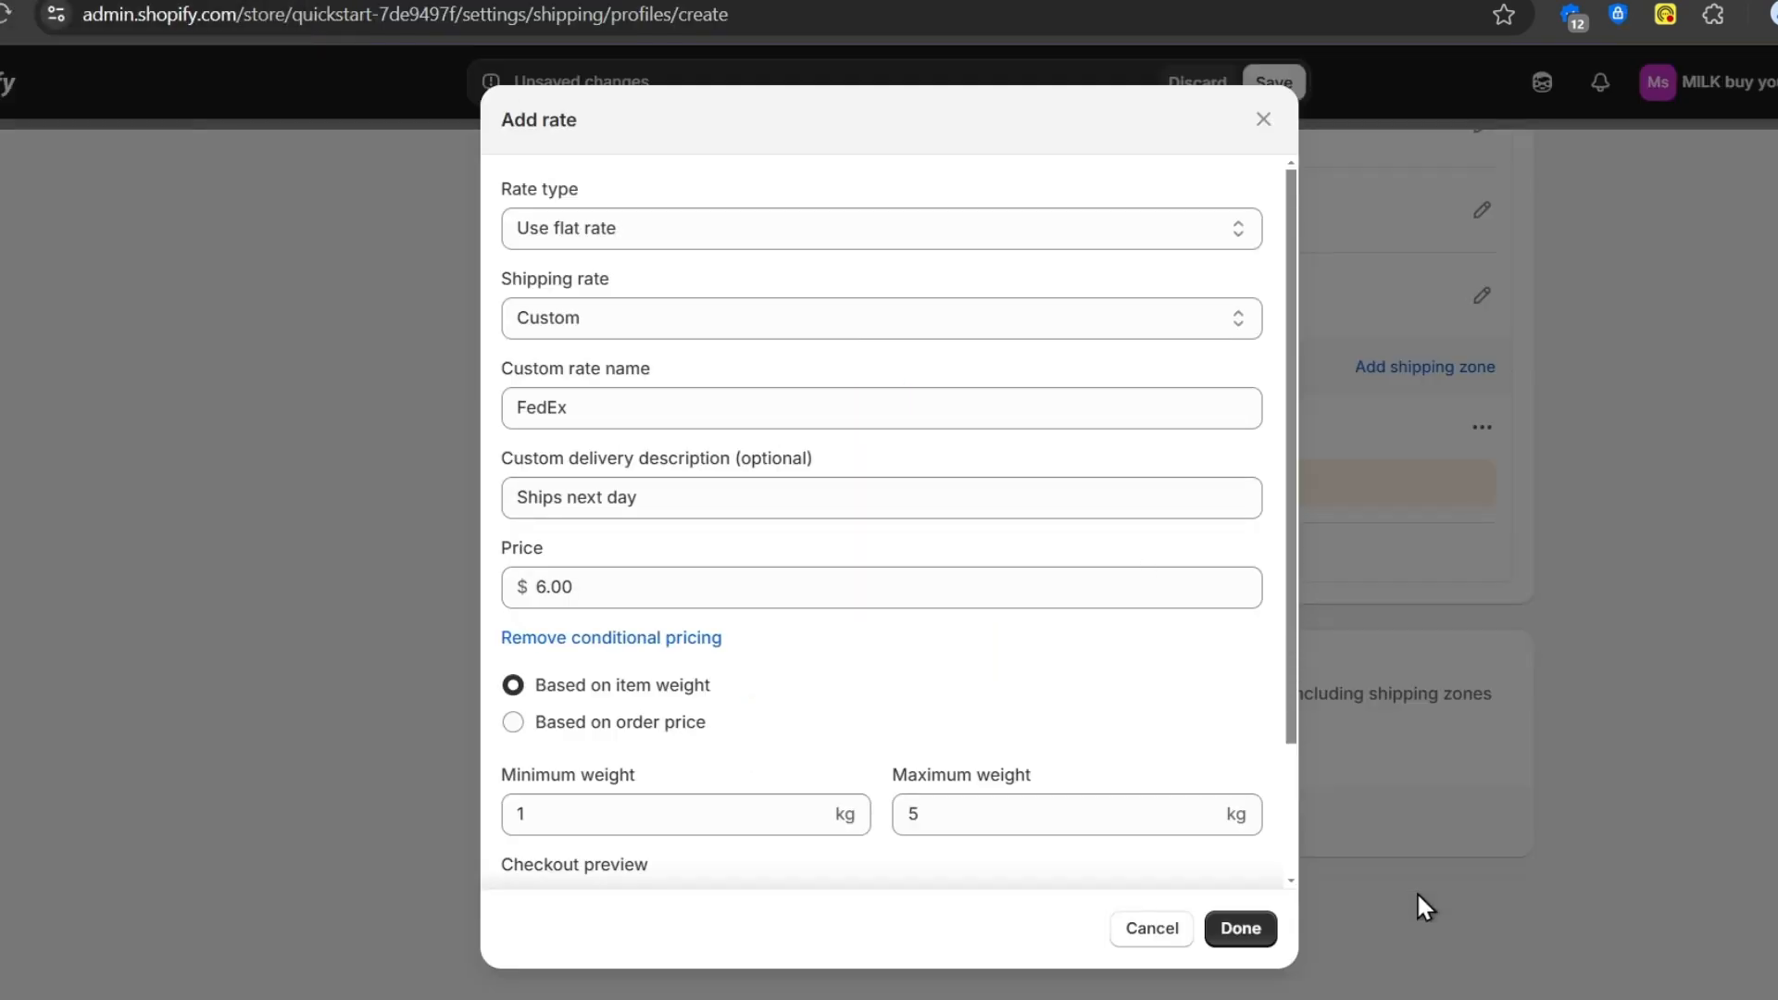
Back in the Shopify admin, confirm the weight-based FedEx rate for the Canada zone and save the shipping profile.
left_click(1241, 931)
scroll(1256, 827, "down", 1)
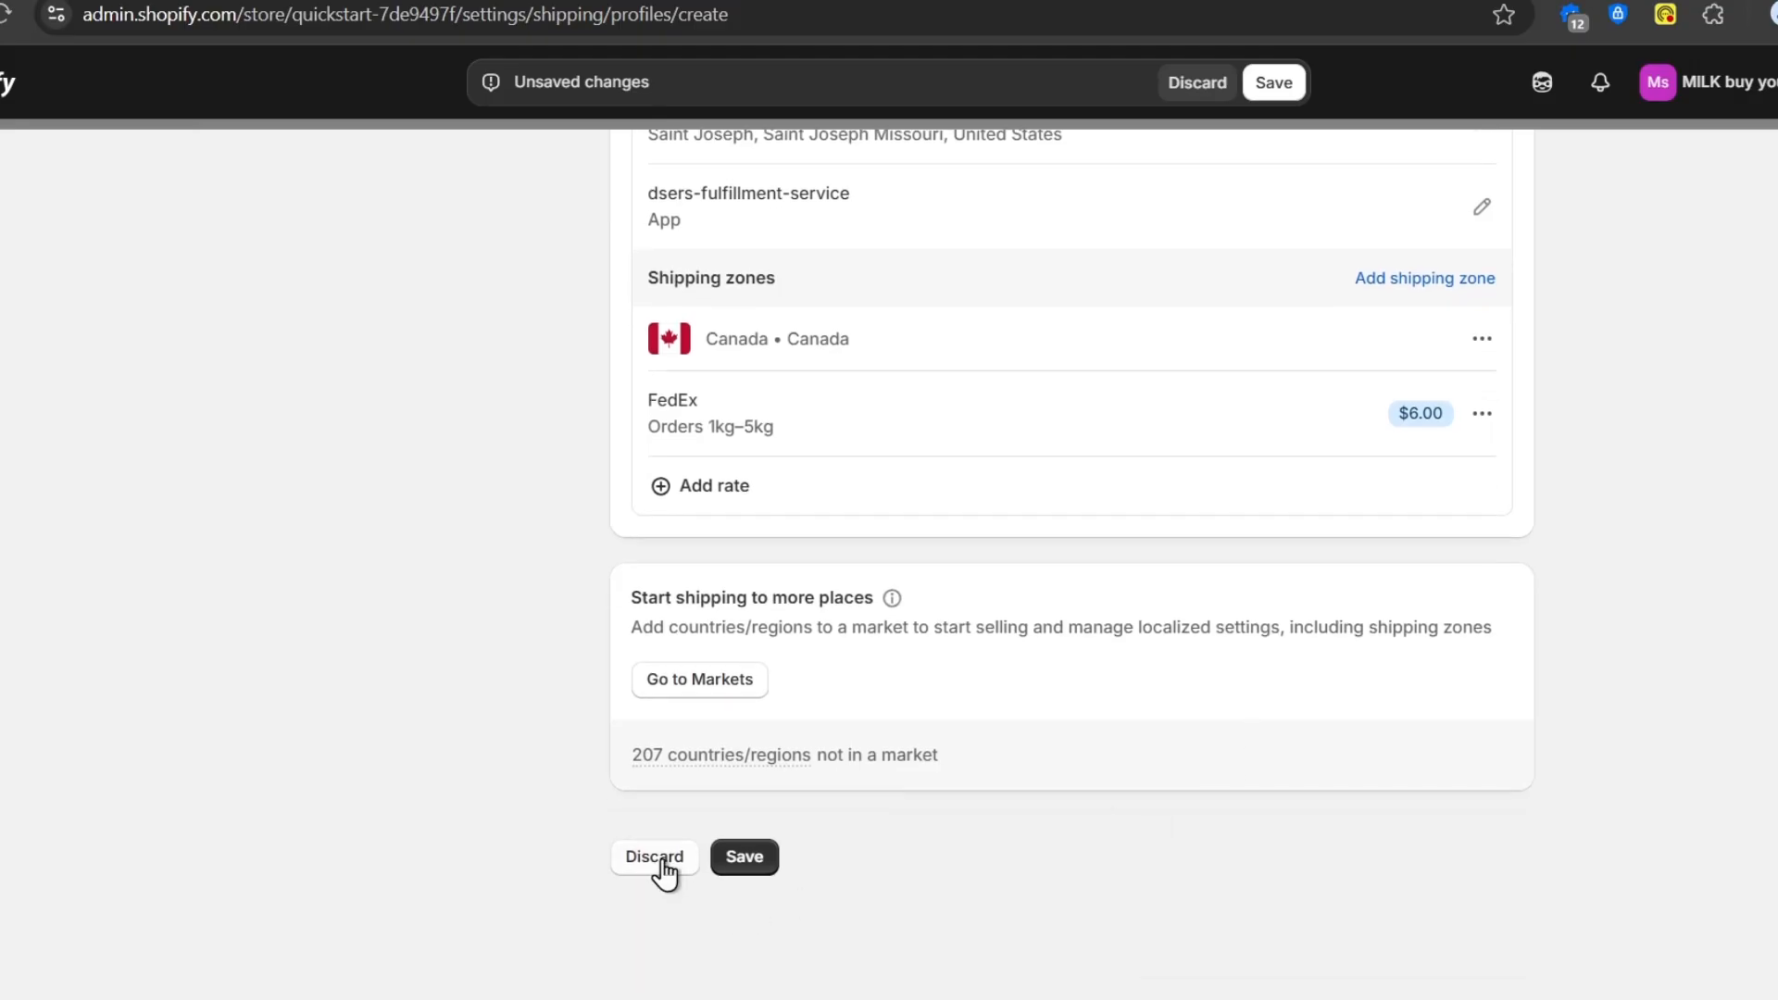
left_click(741, 854)
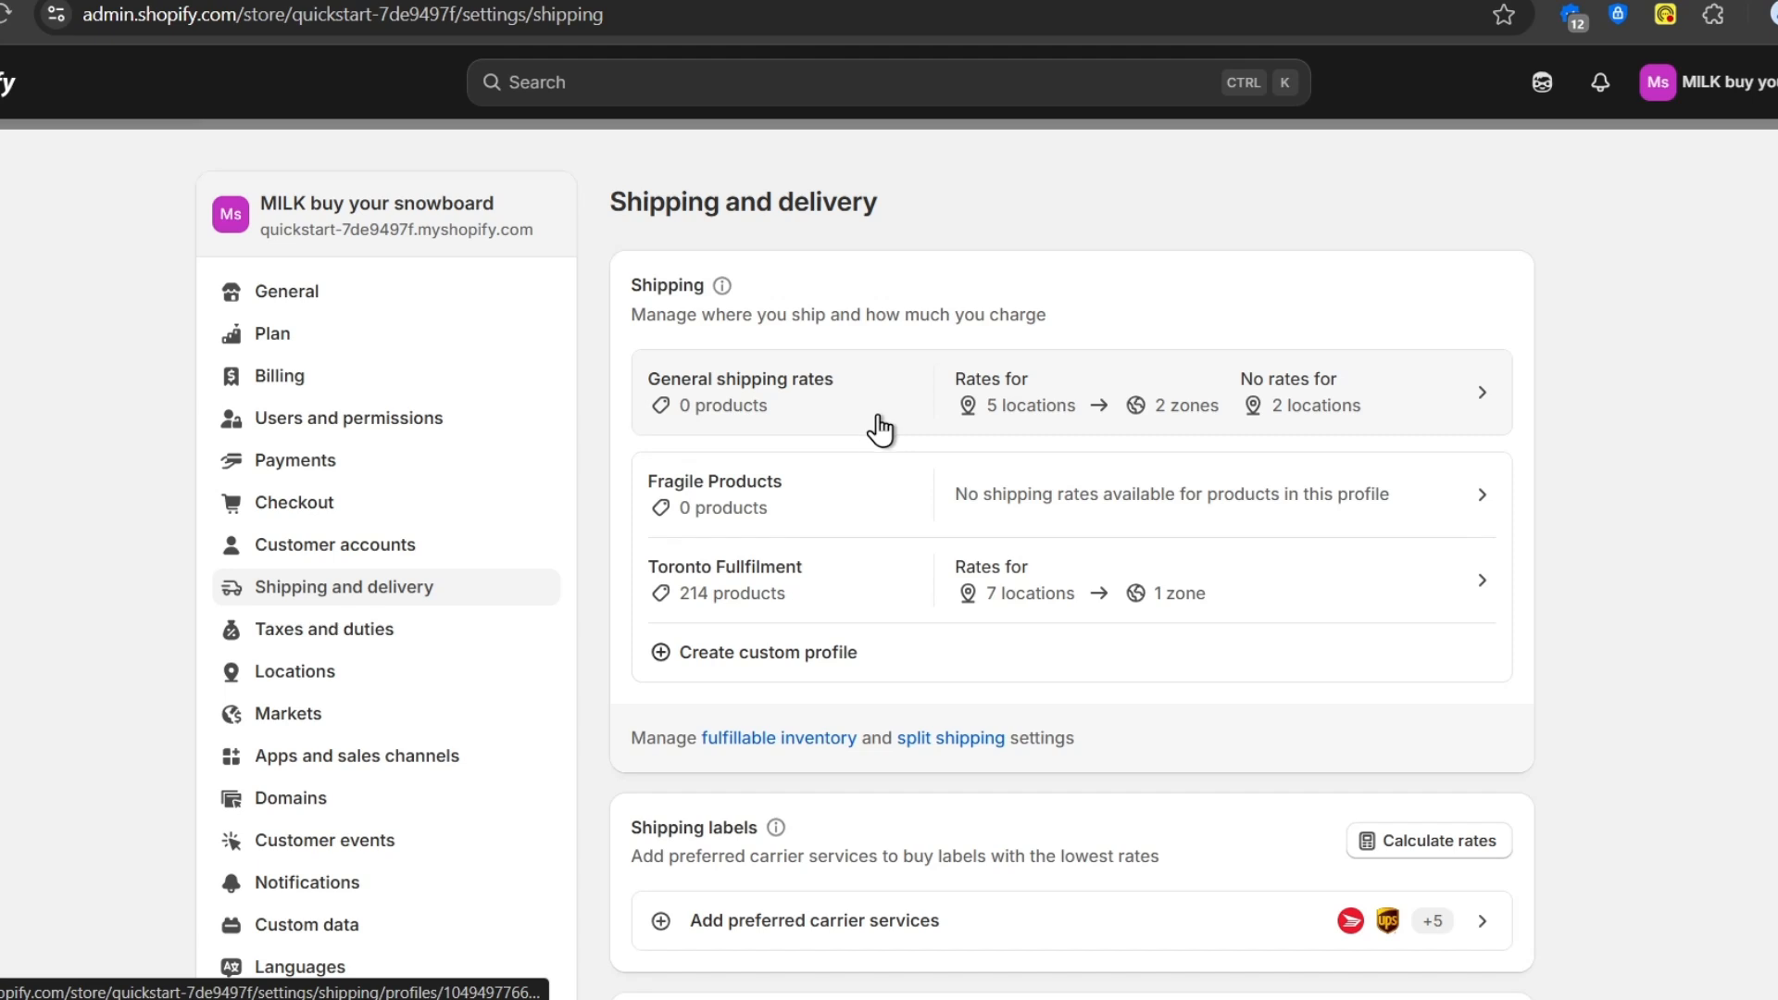
Start another custom shipping profile named Fragile Product and add both variants of the Bladeless Portable Air Conditioner with LED.
scroll(928, 665, "down", 4)
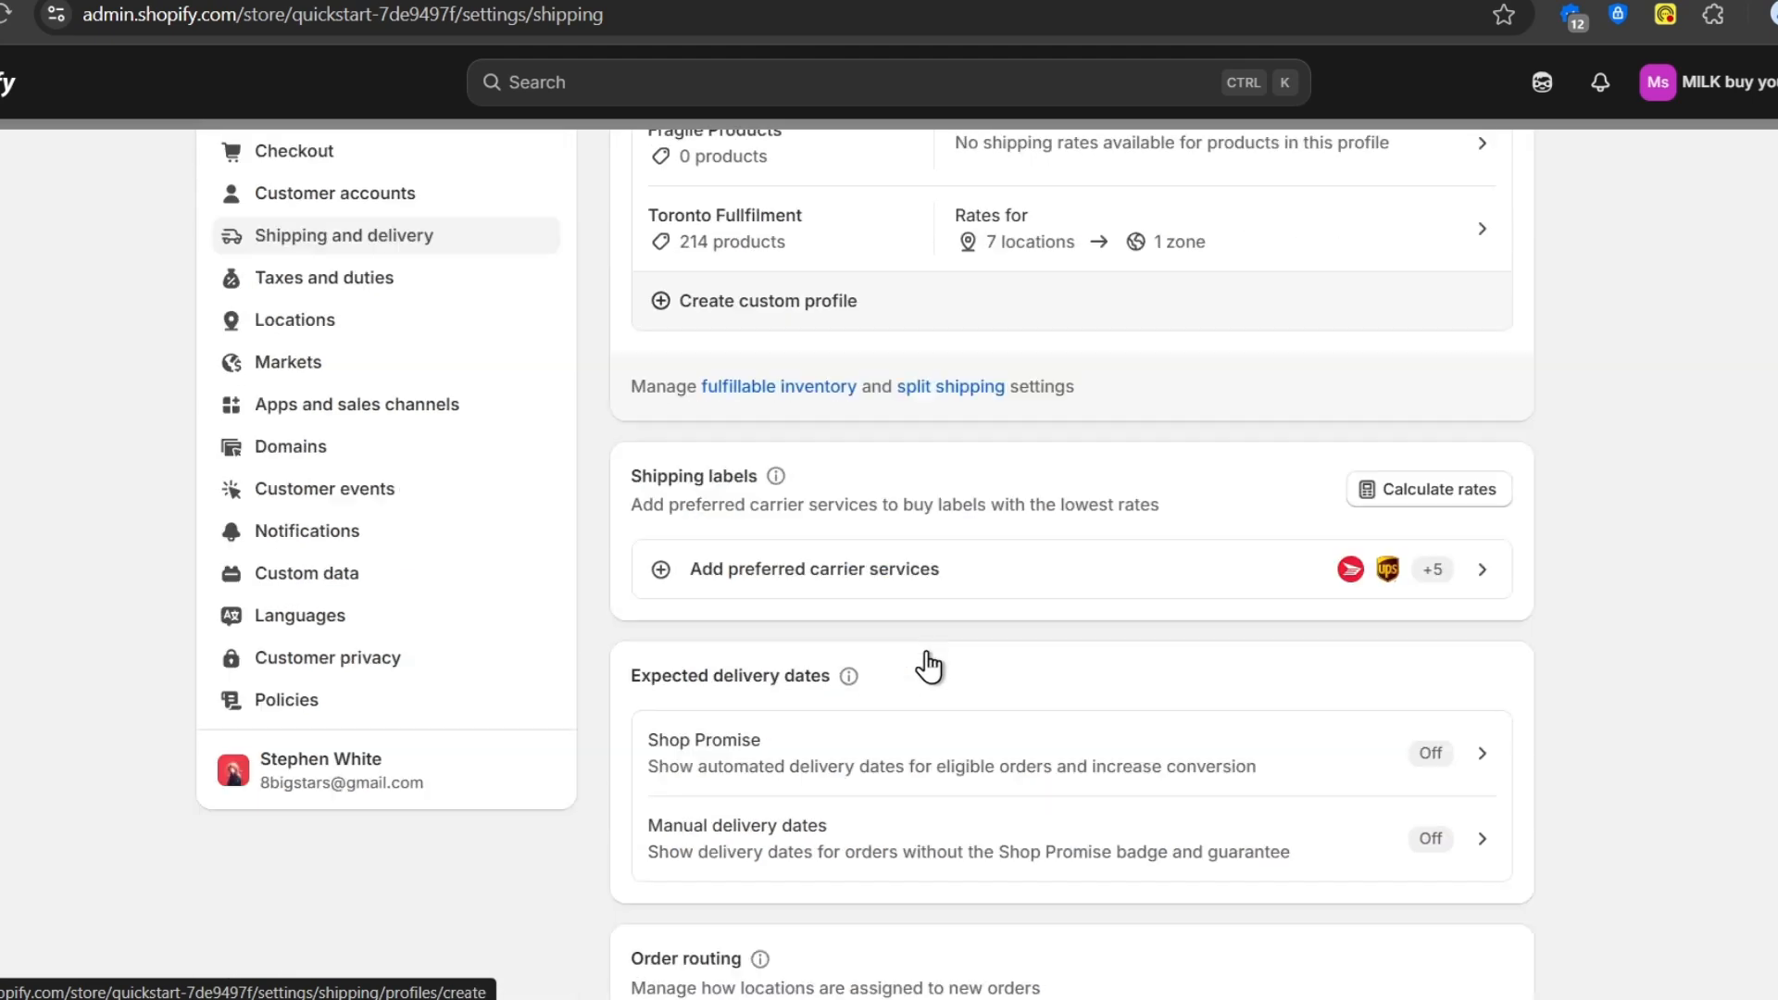
left_click(787, 315)
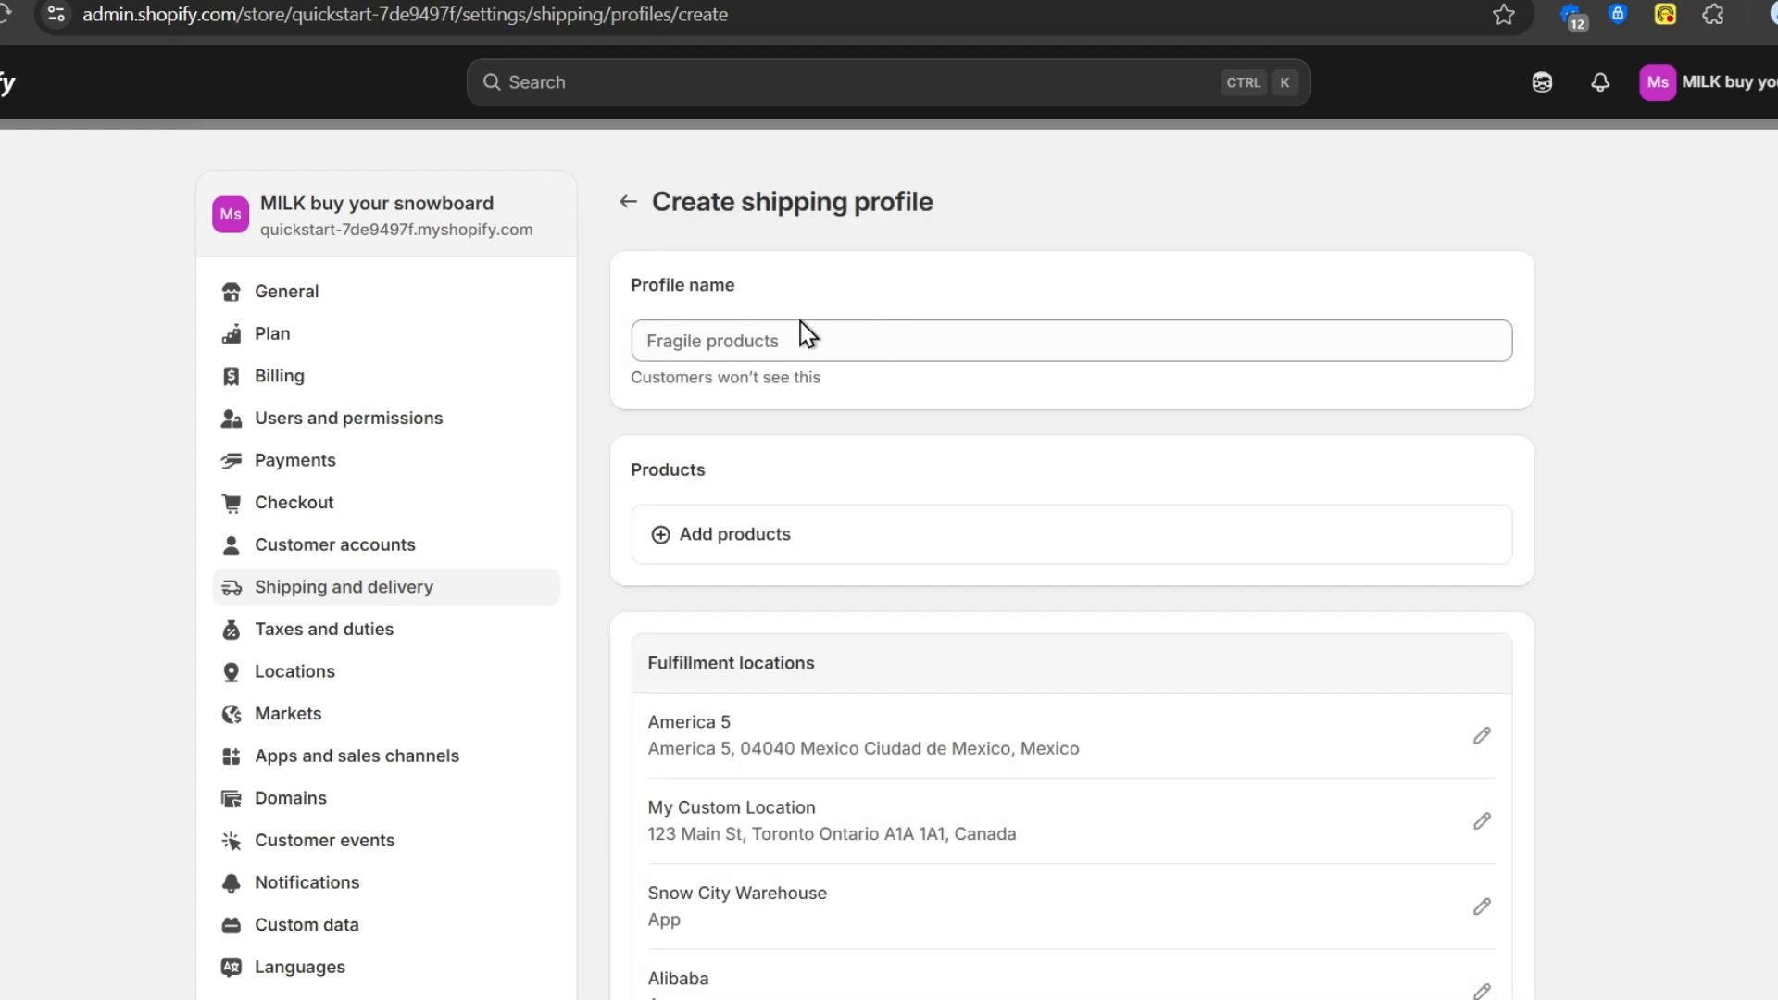
left_click(782, 345)
type("Fragile Product")
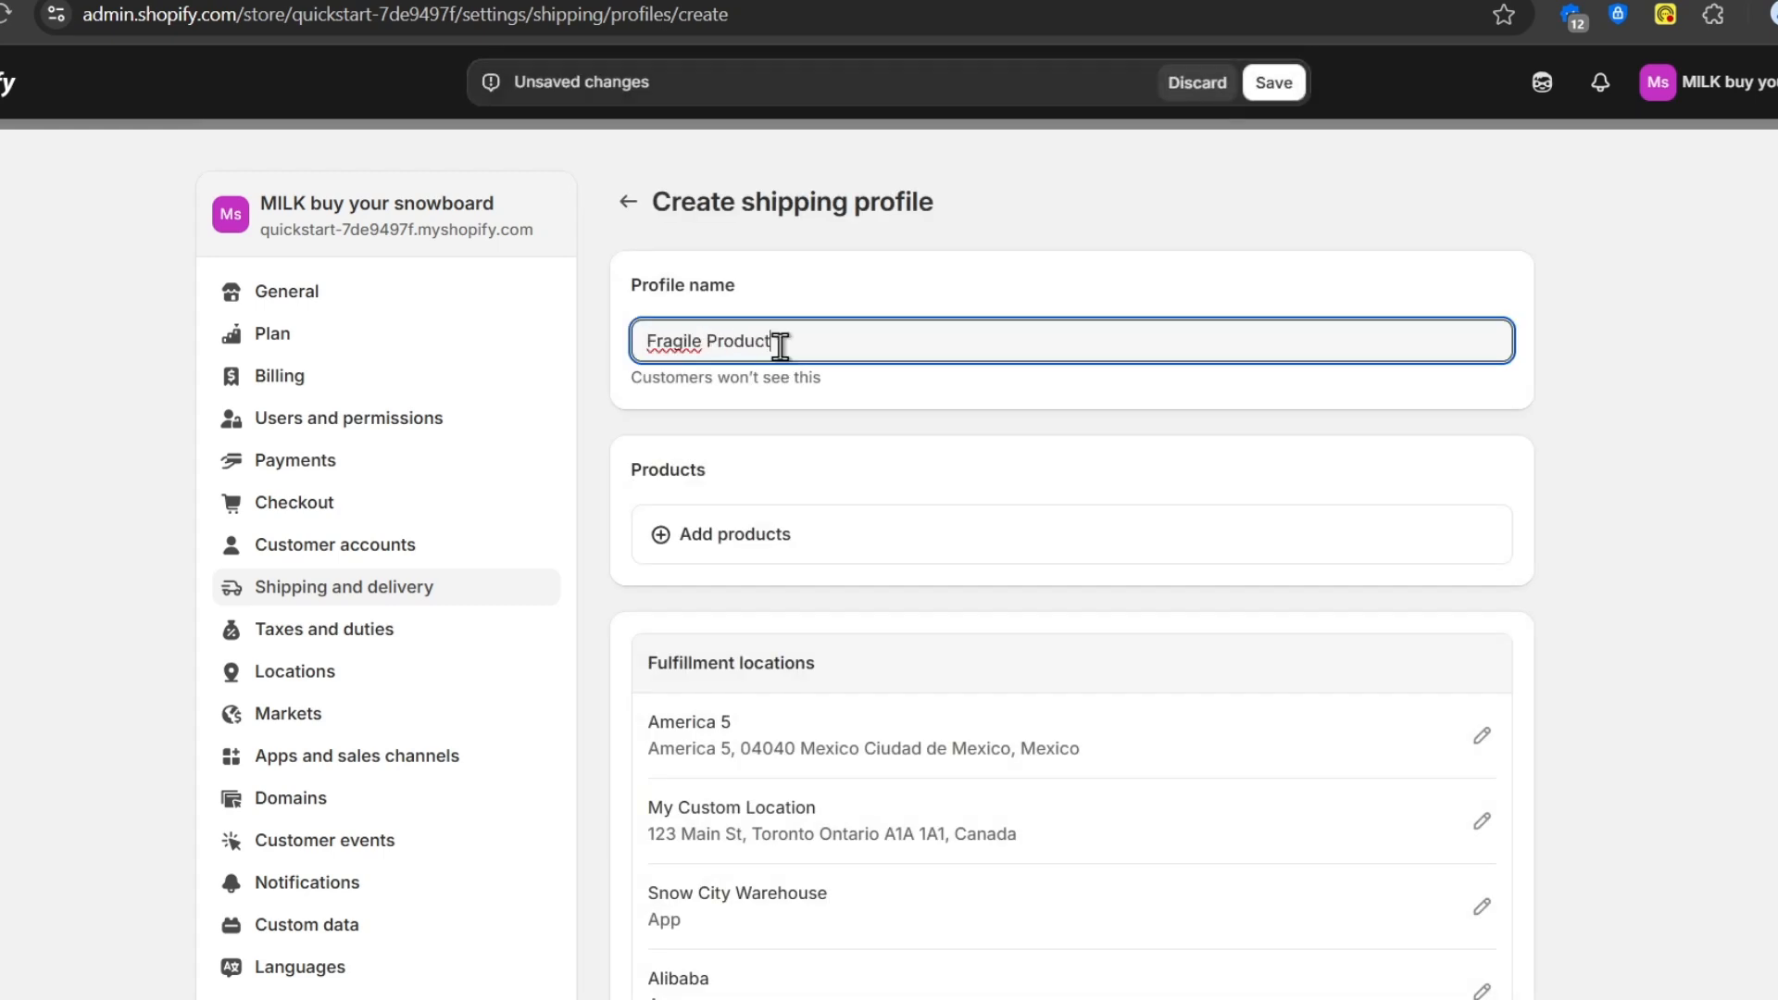
left_click(861, 542)
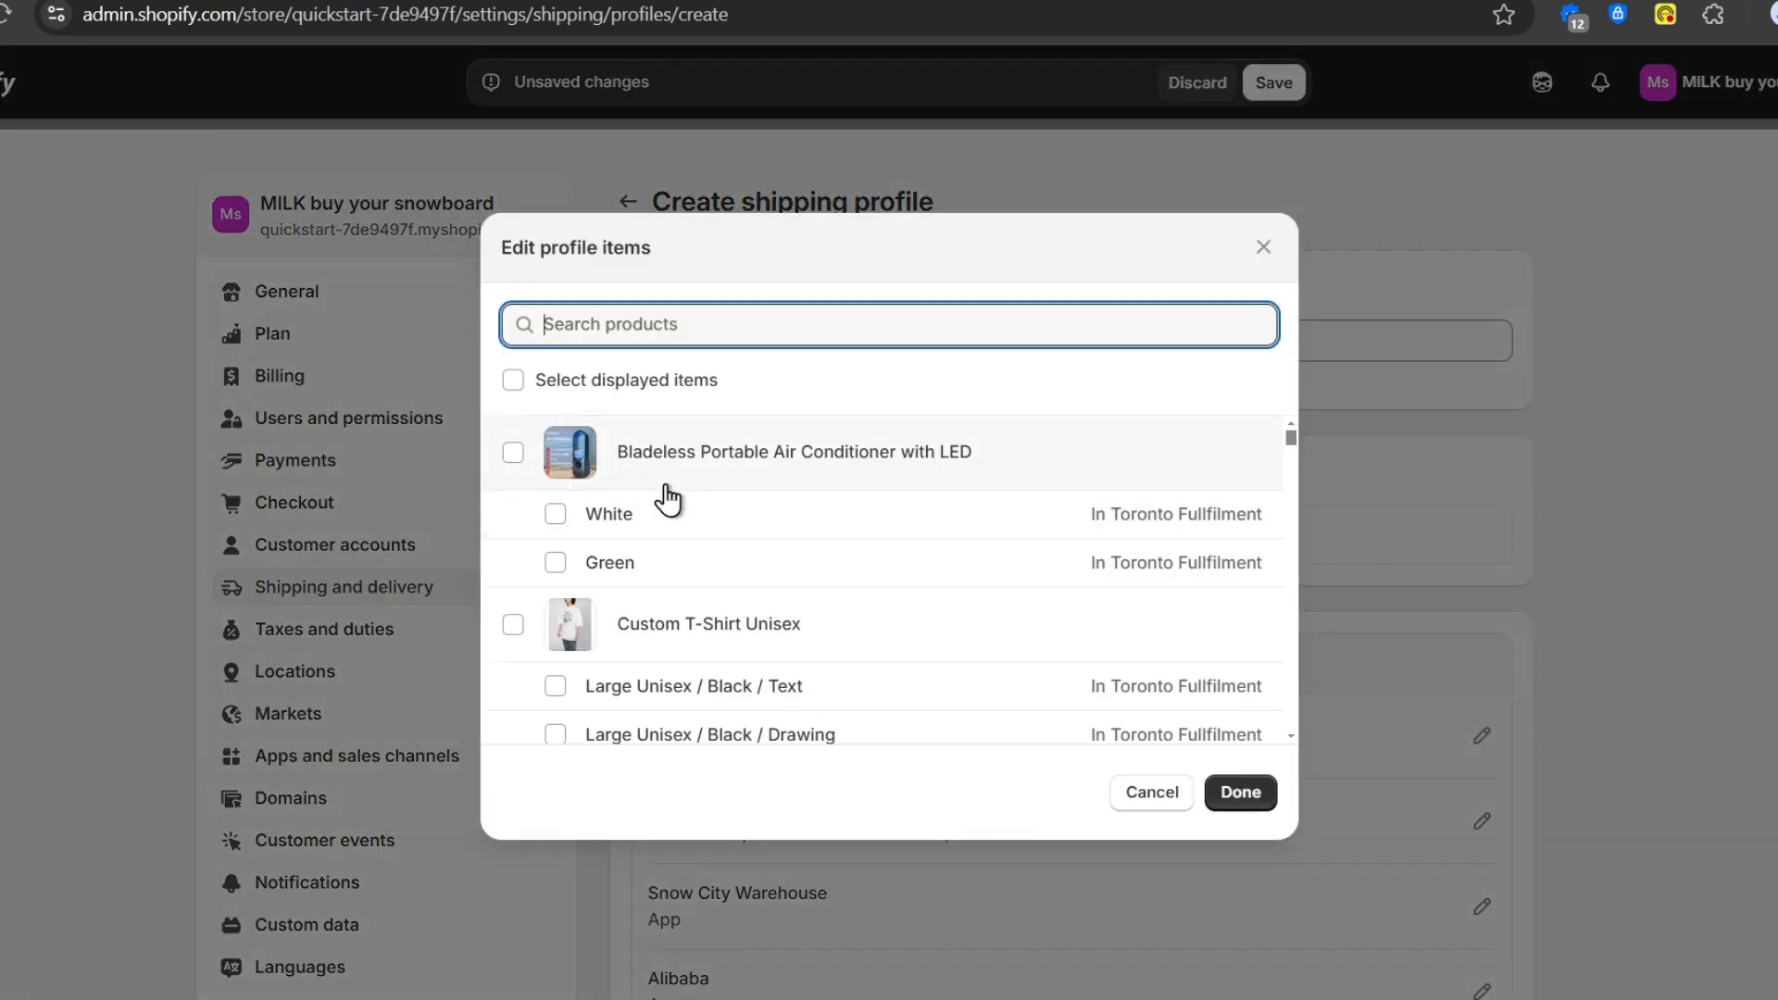
left_click(512, 452)
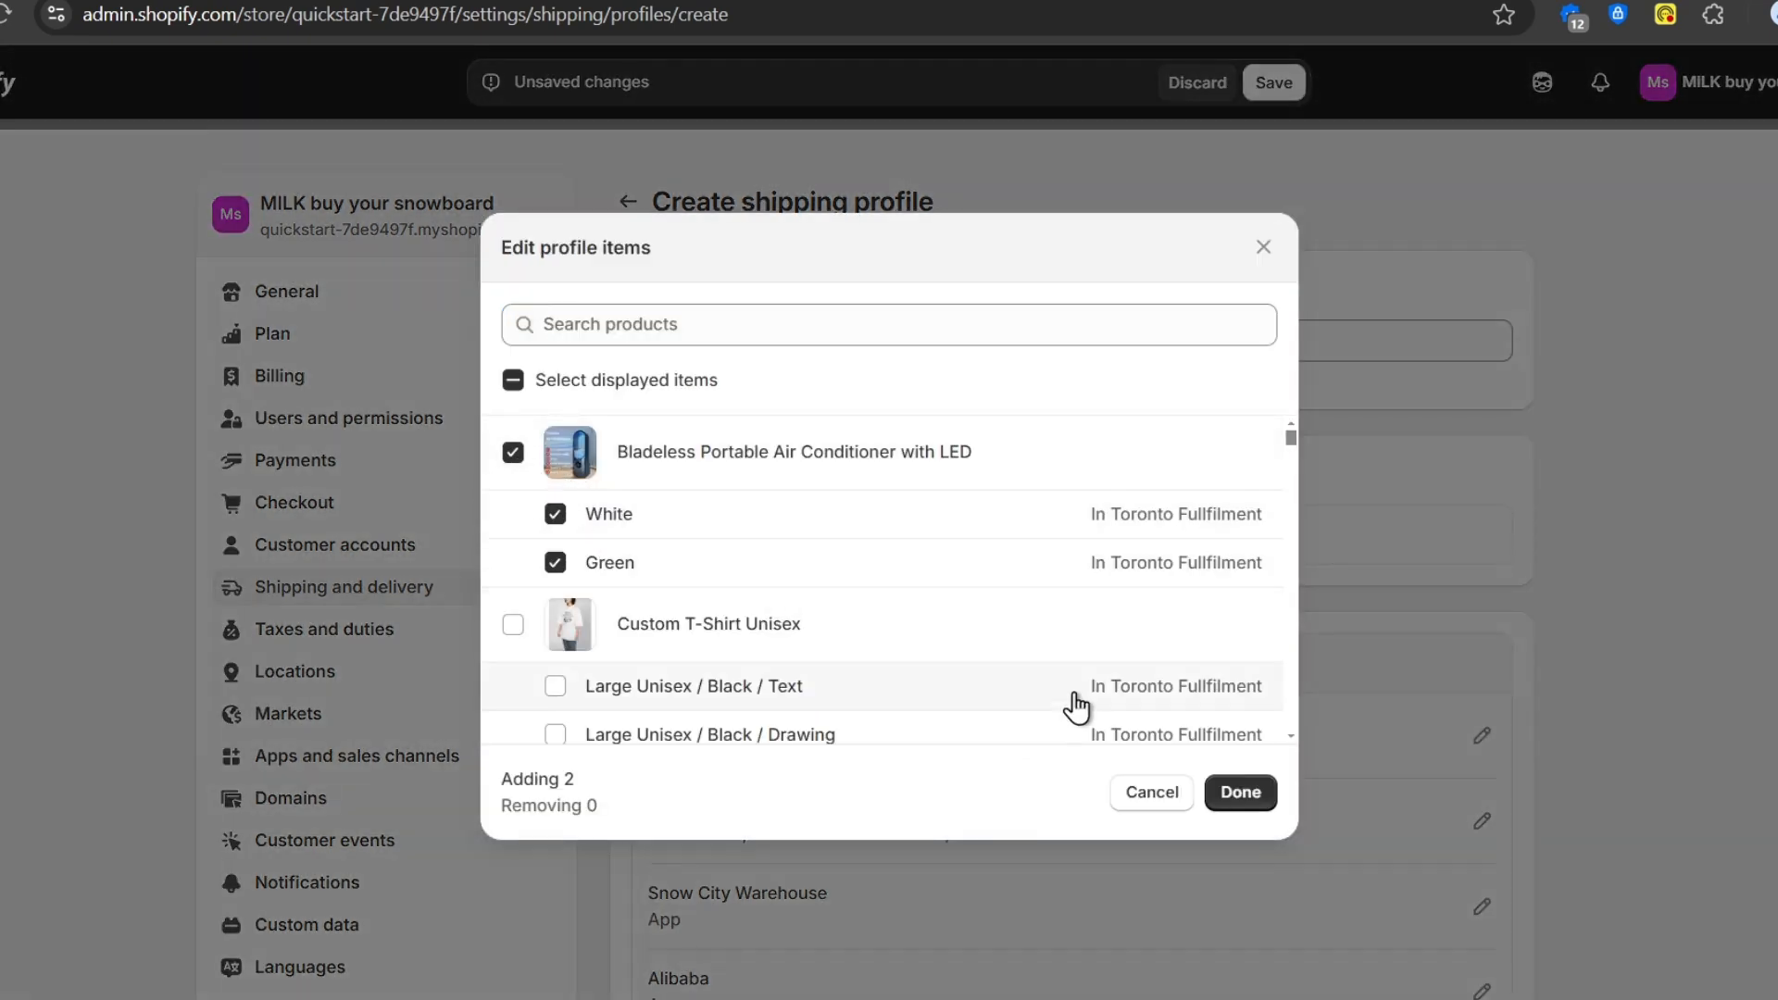
left_click(1241, 792)
Create a shipping zone for the new profile covering all of North America.
scroll(1163, 654, "down", 10)
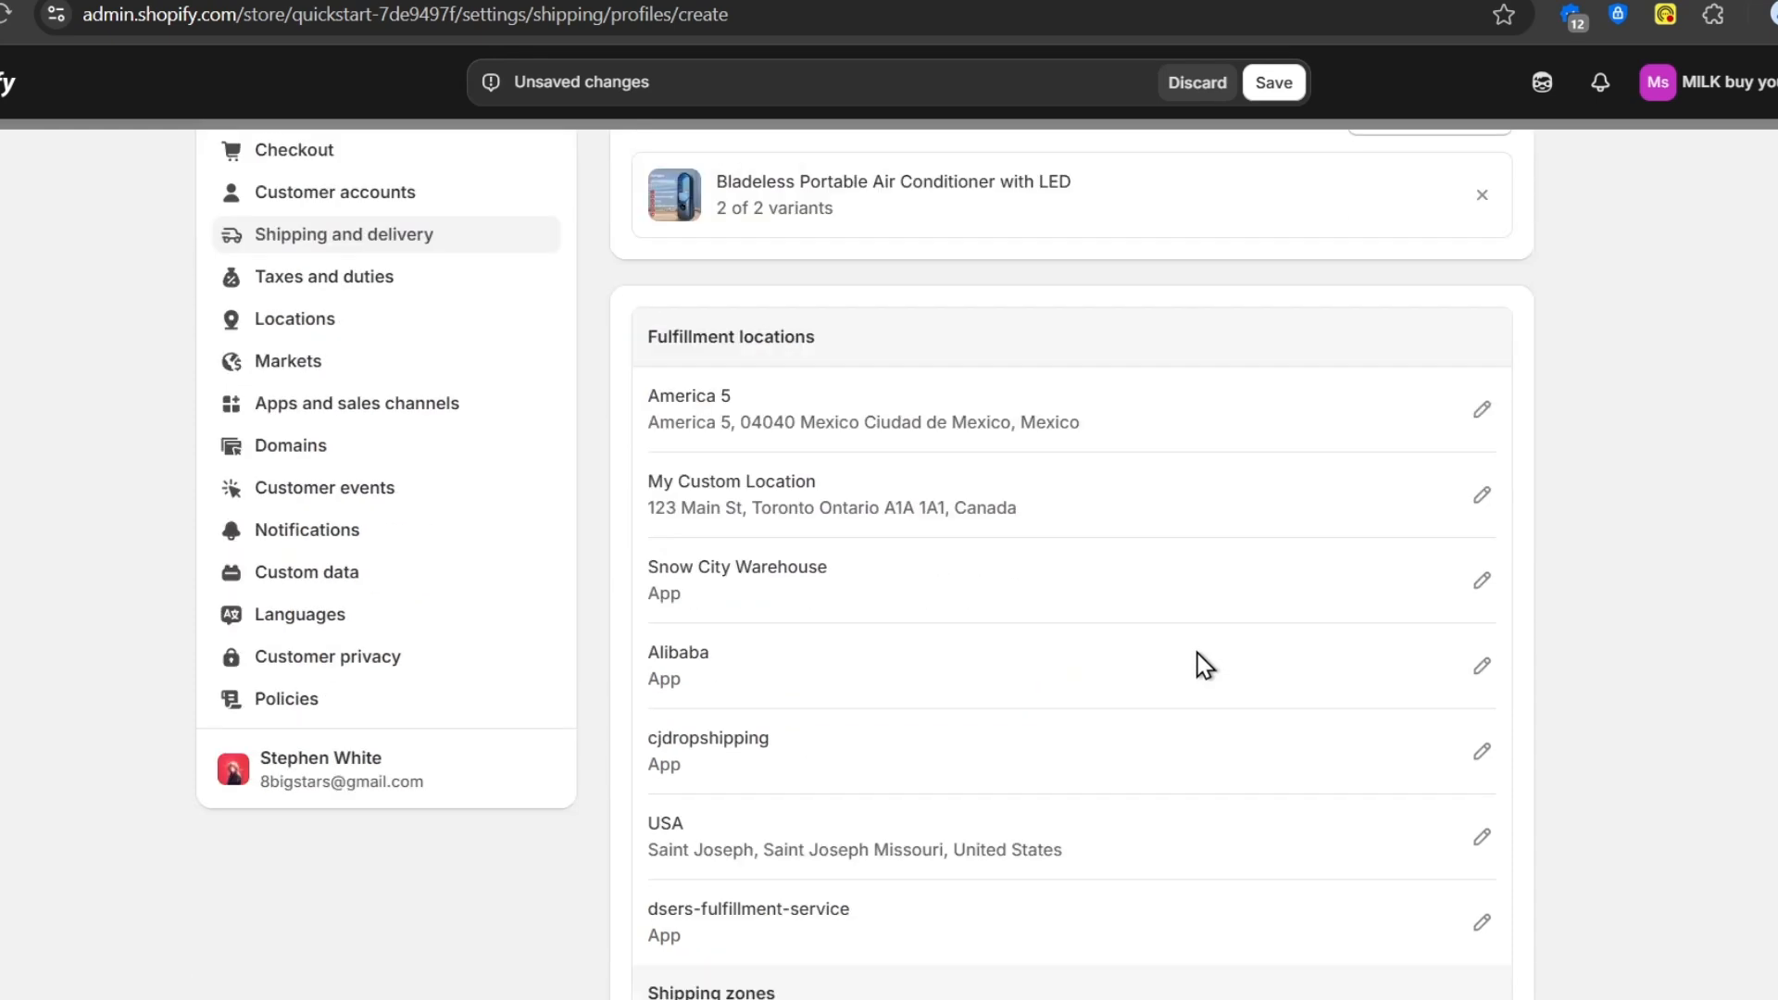
left_click(815, 485)
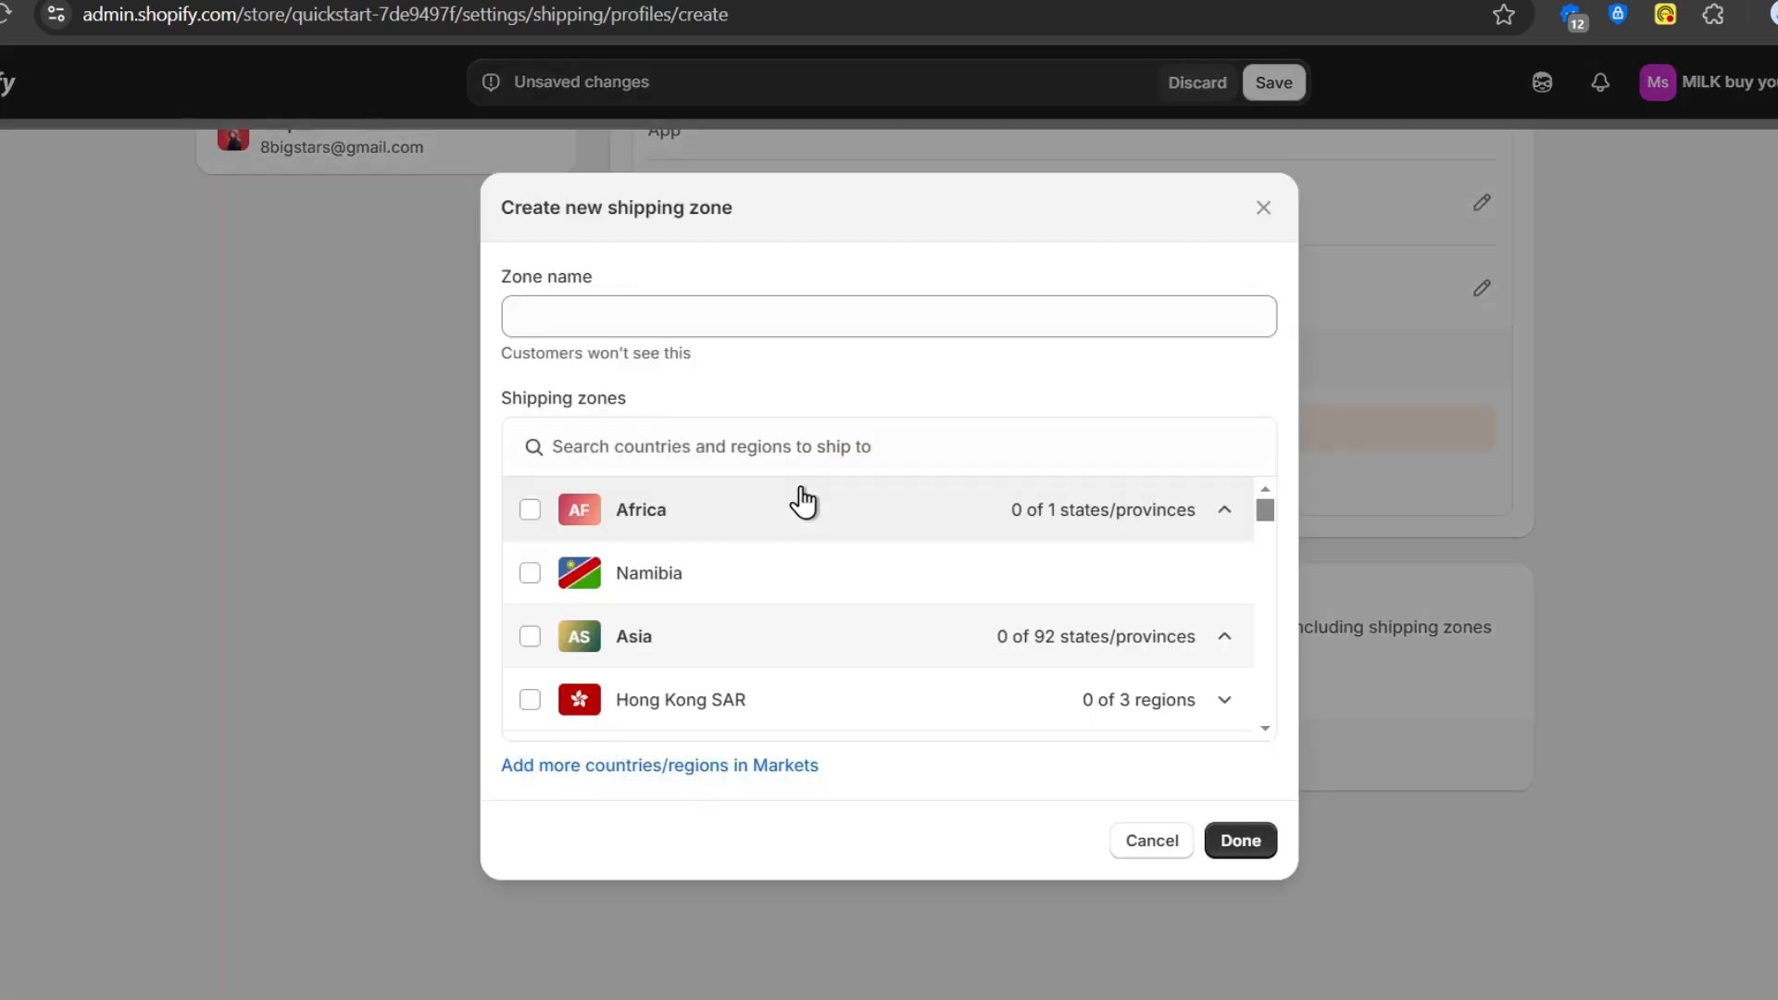
scroll(575, 583, "down", 3)
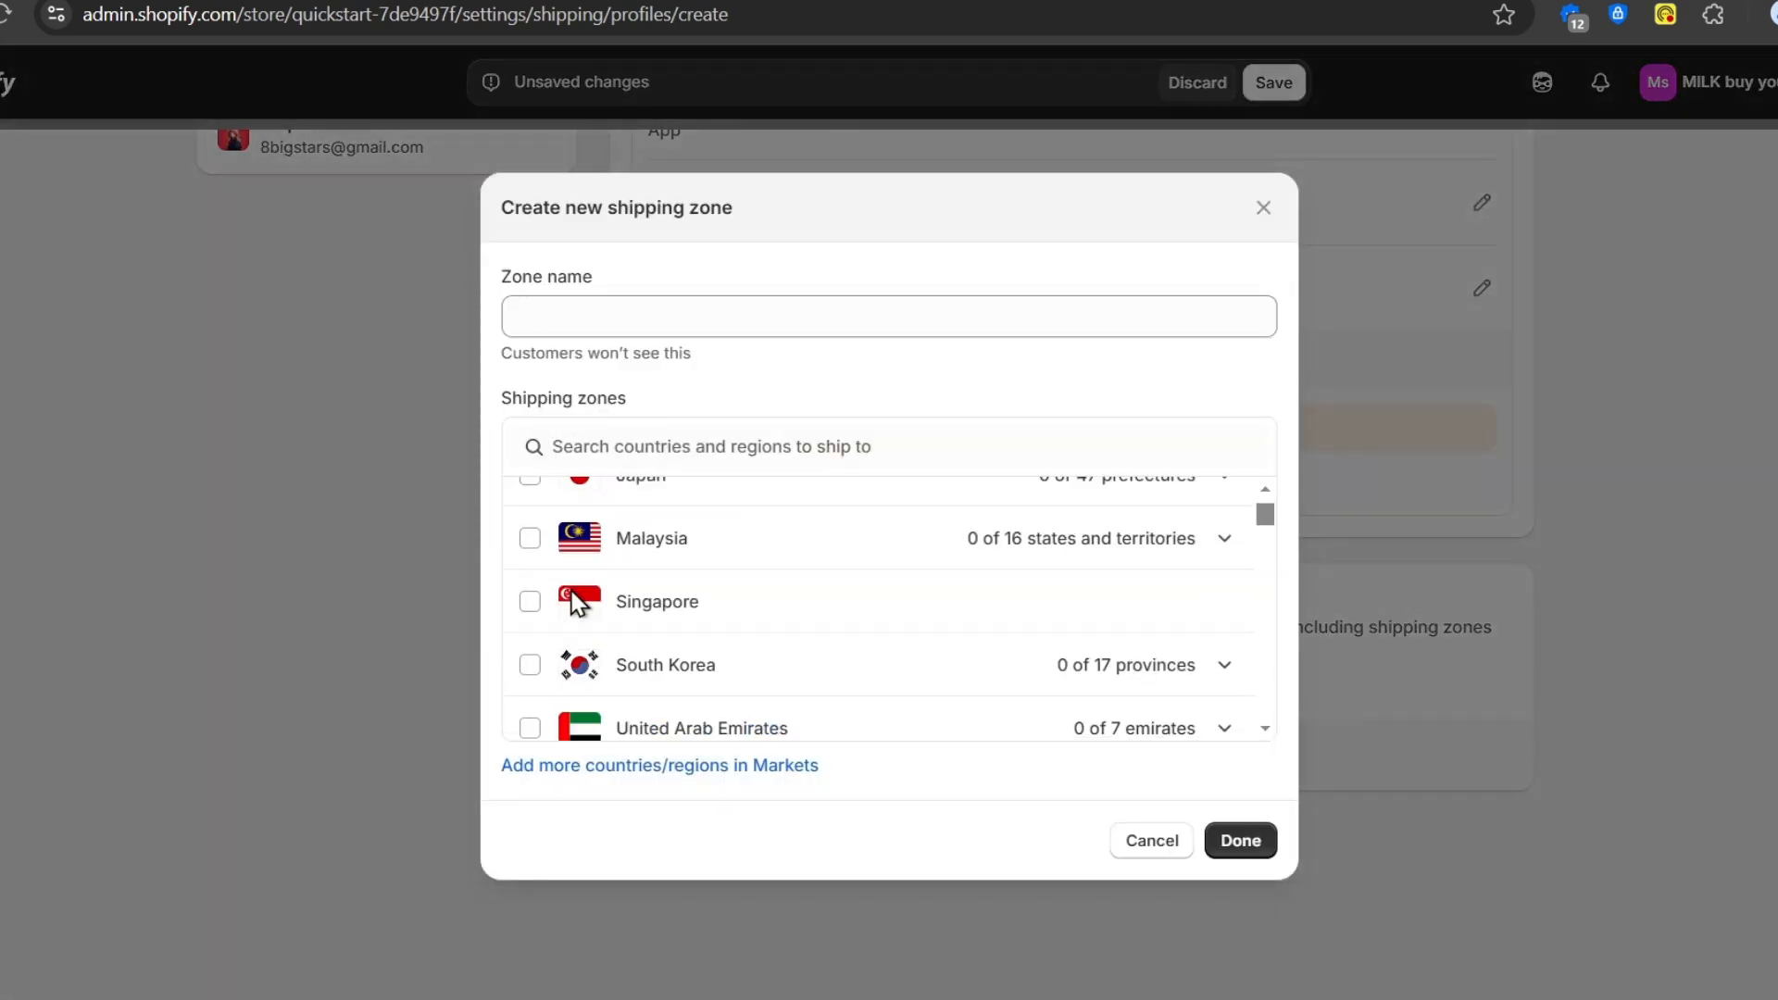
scroll(580, 627, "down", 3)
scroll(583, 631, "down", 6)
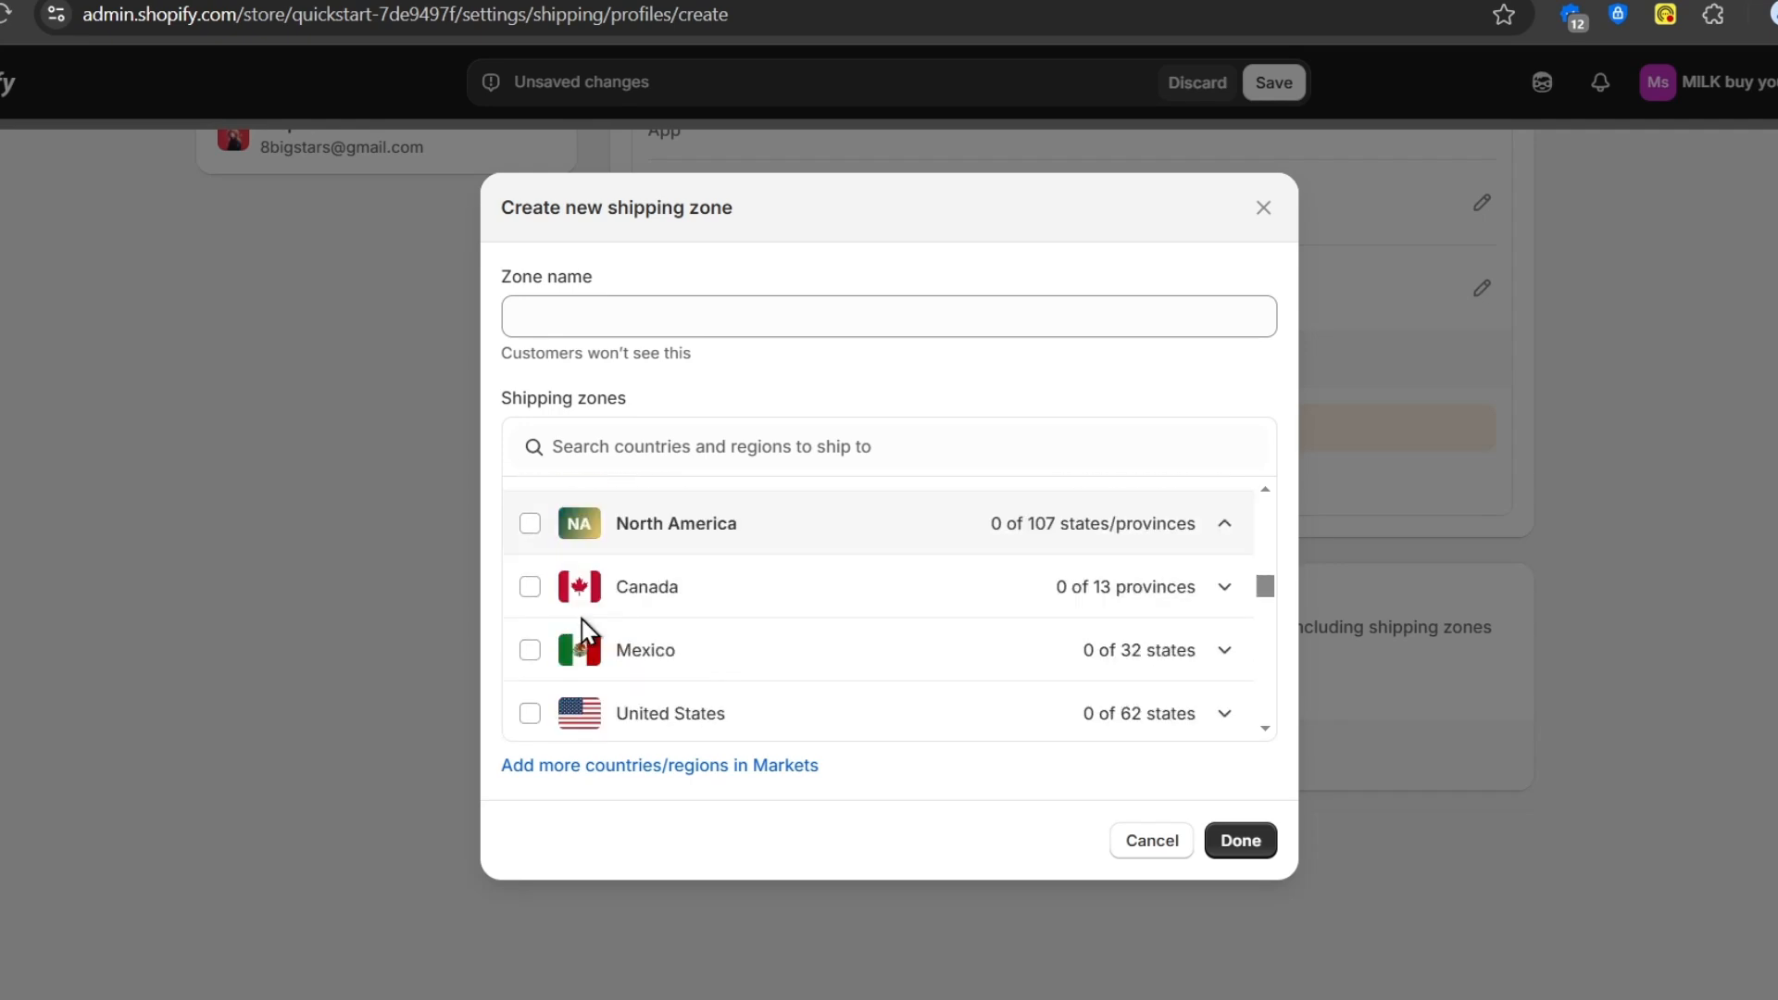
left_click(530, 524)
left_click(1220, 844)
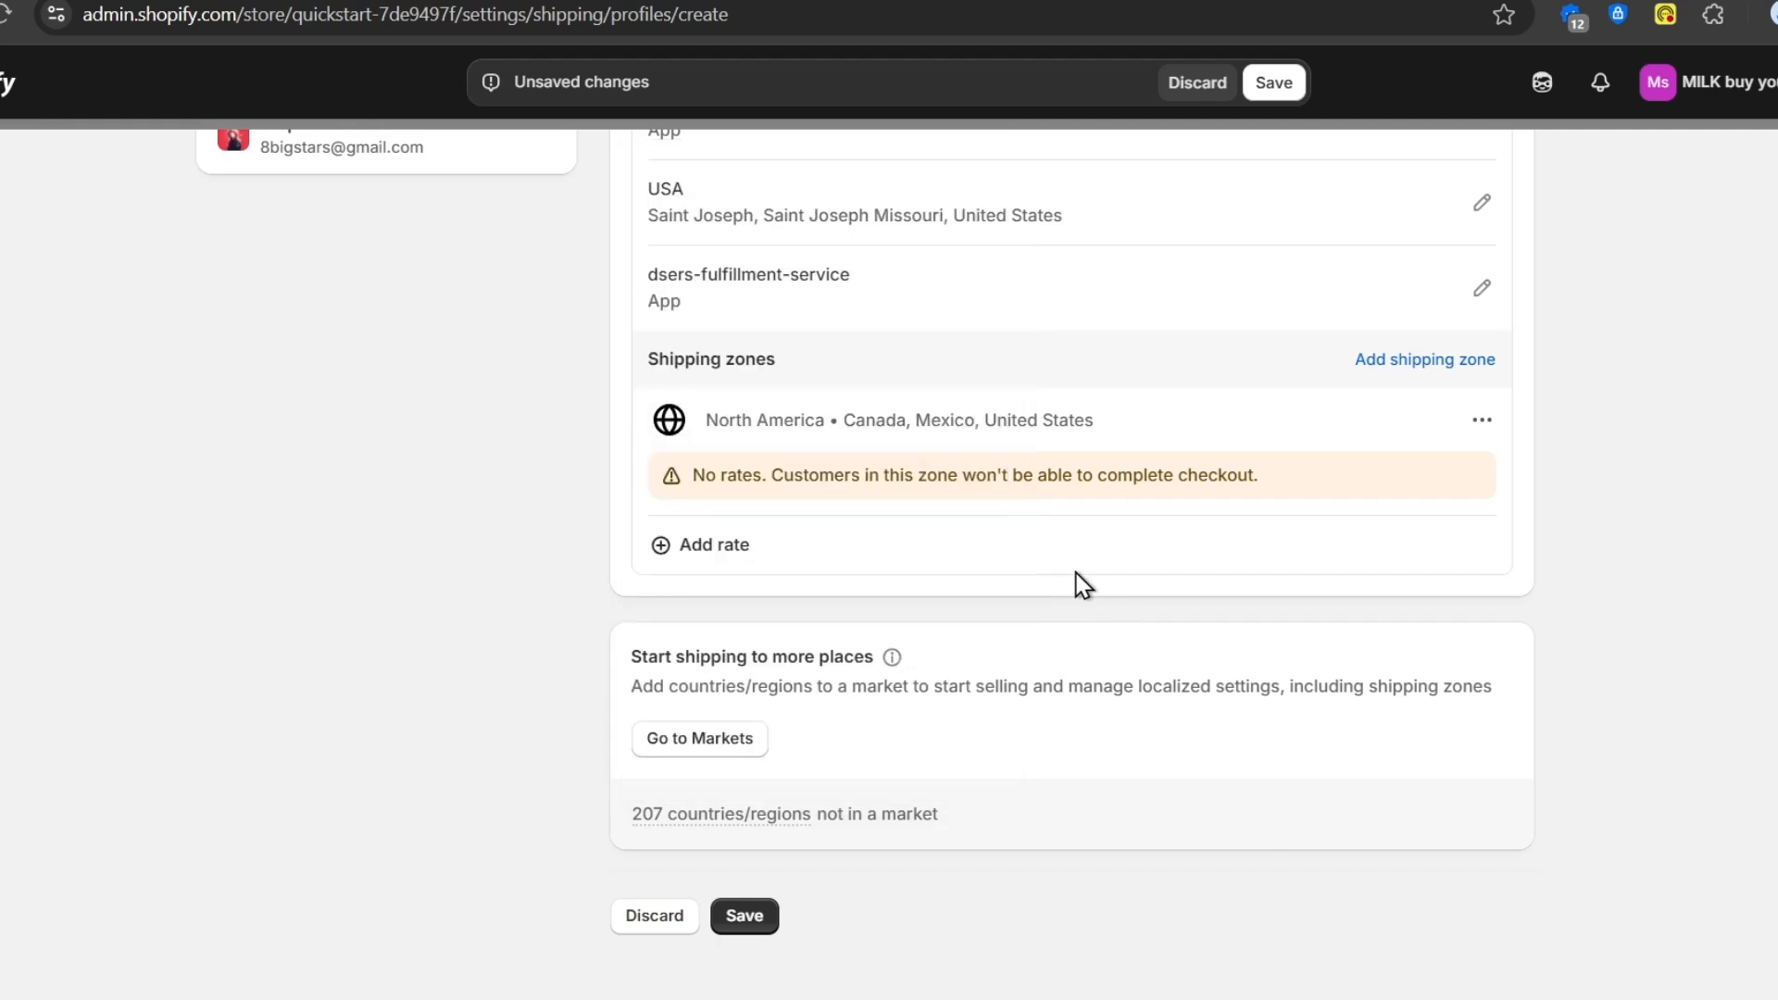
Add a custom flat rate named FREE with the description Made to order and a $0.00 price, and save the profile.
left_click(736, 550)
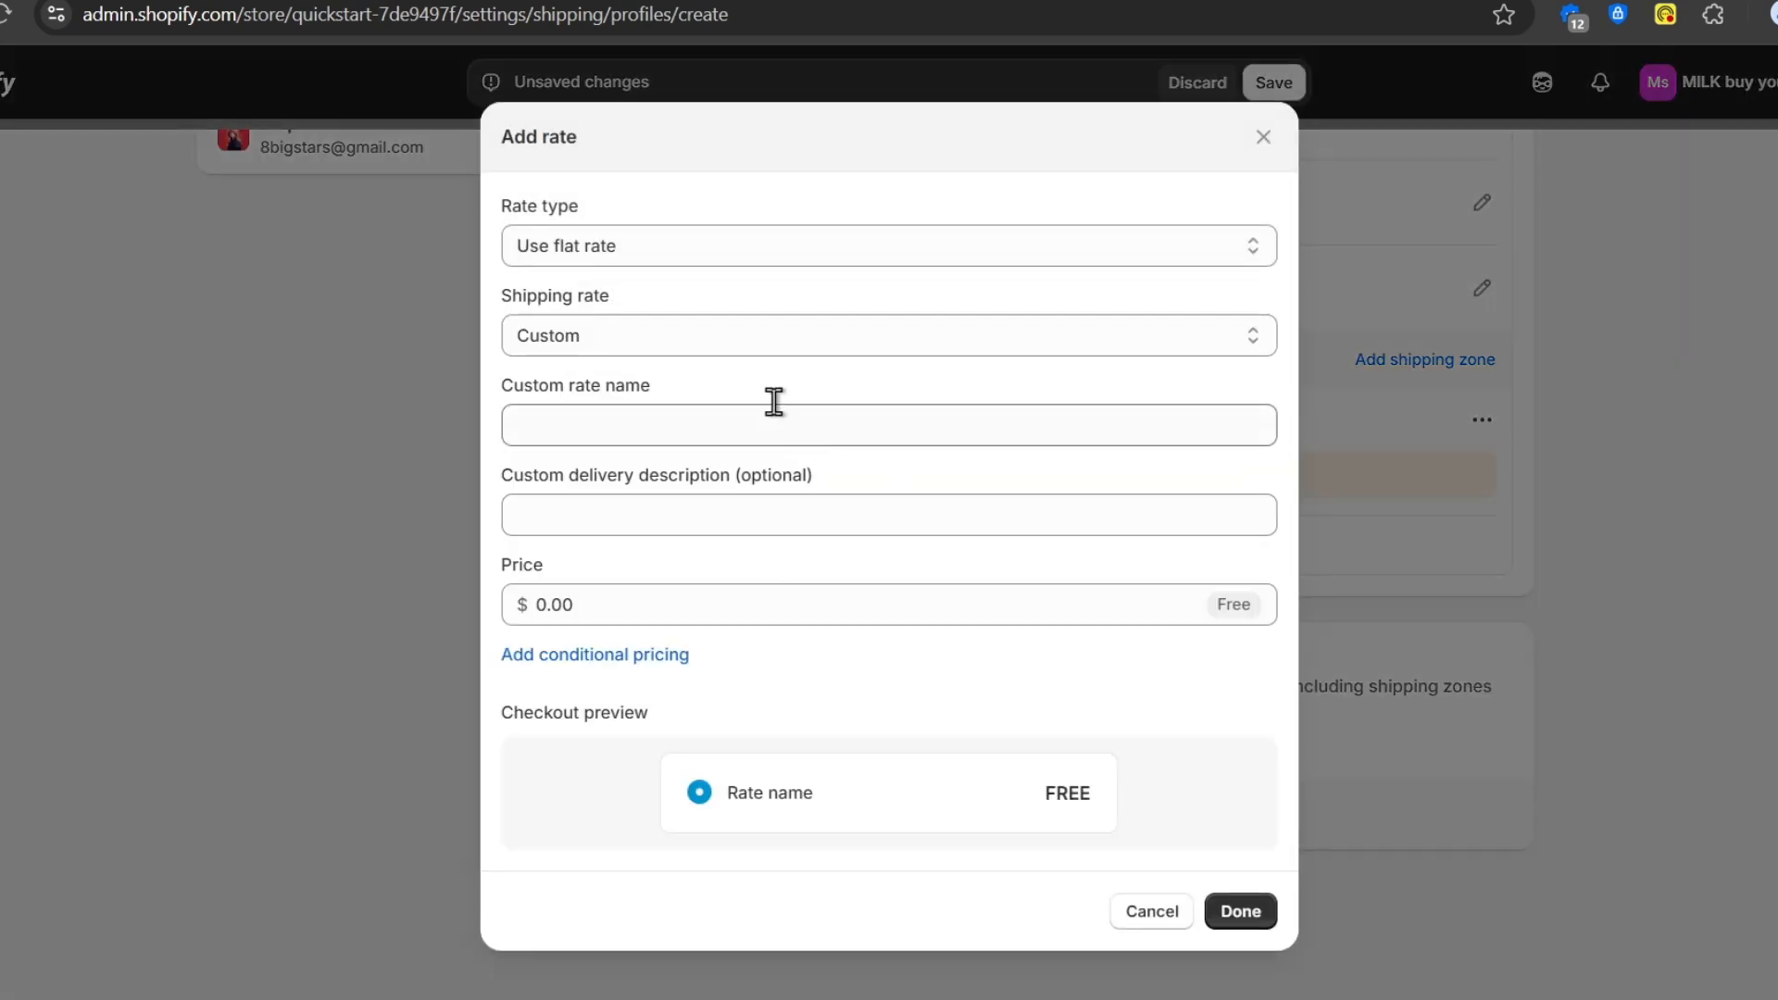
left_click(706, 431)
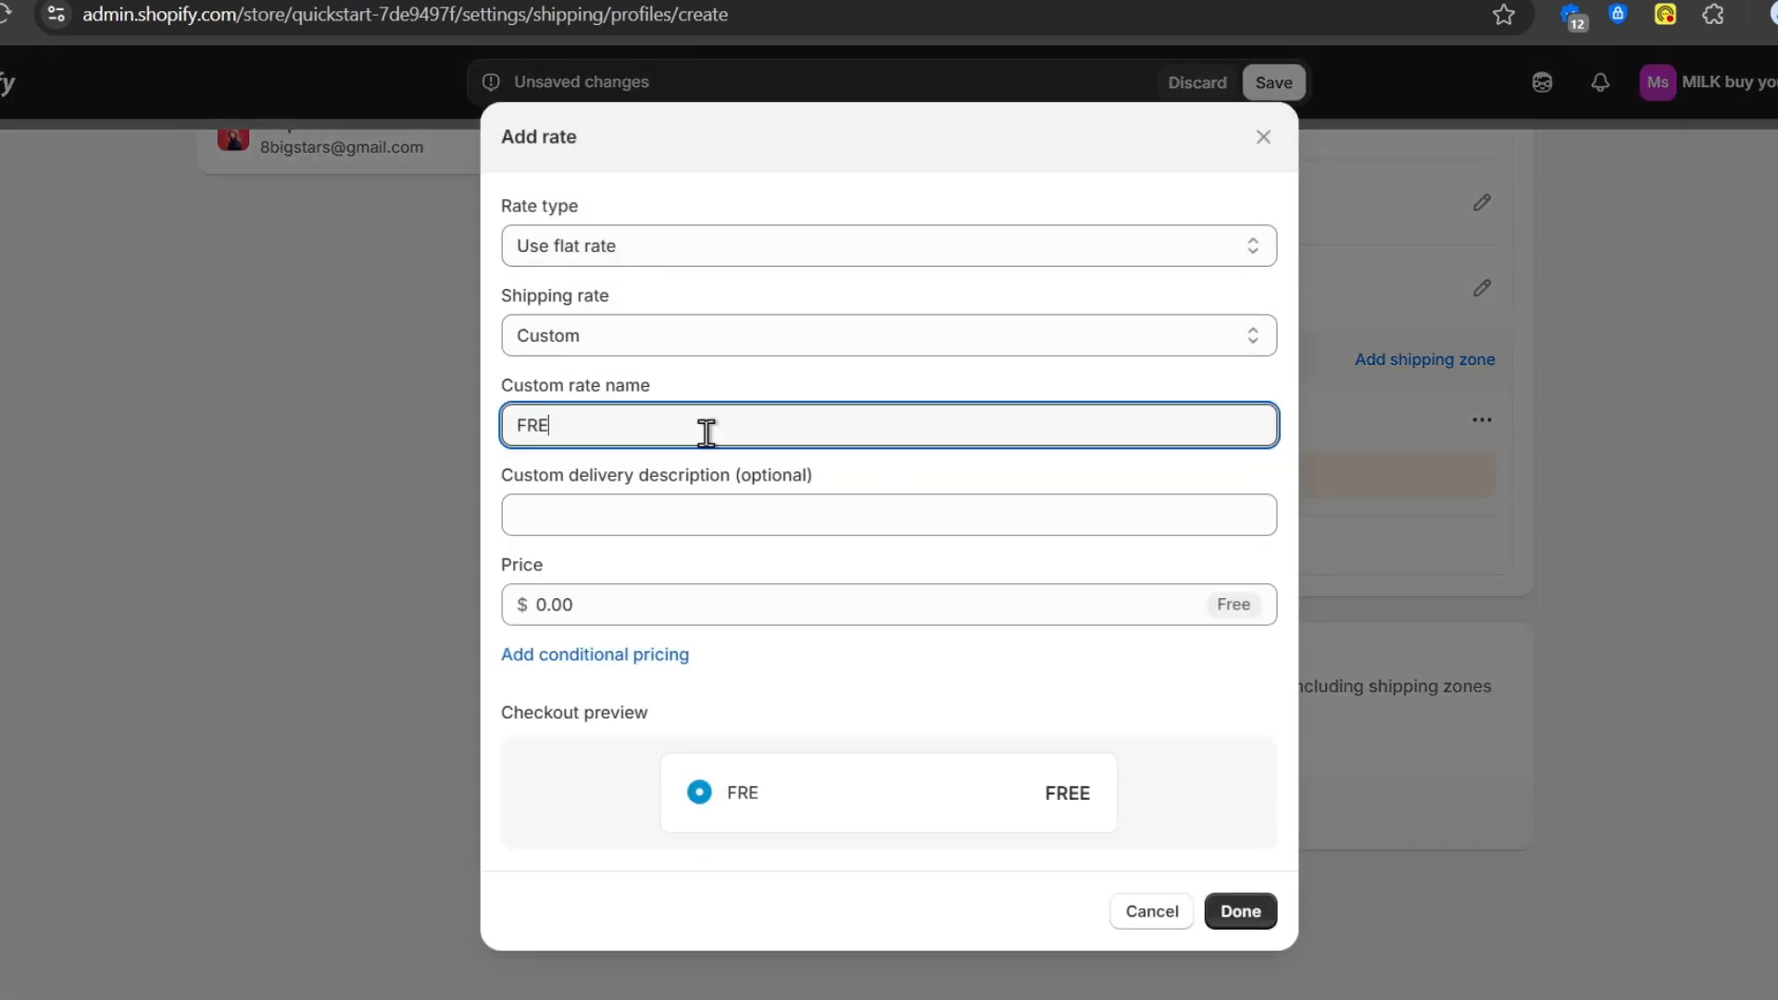
left_click(805, 525)
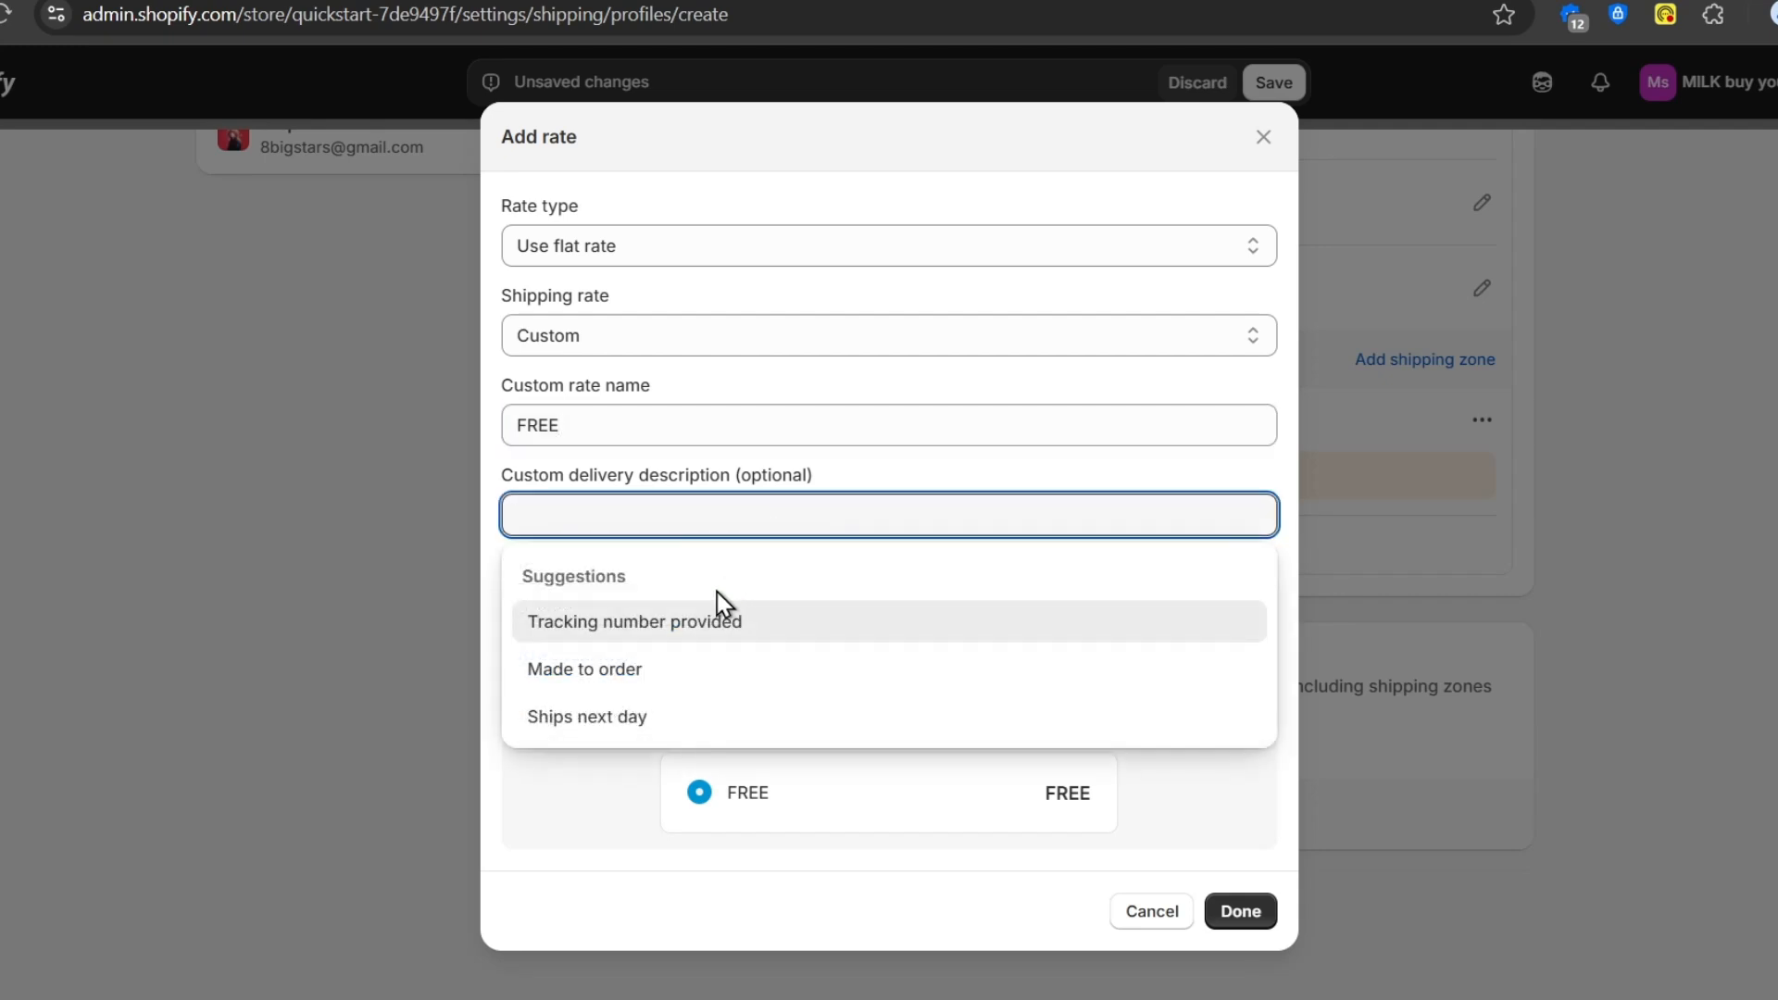
left_click(701, 682)
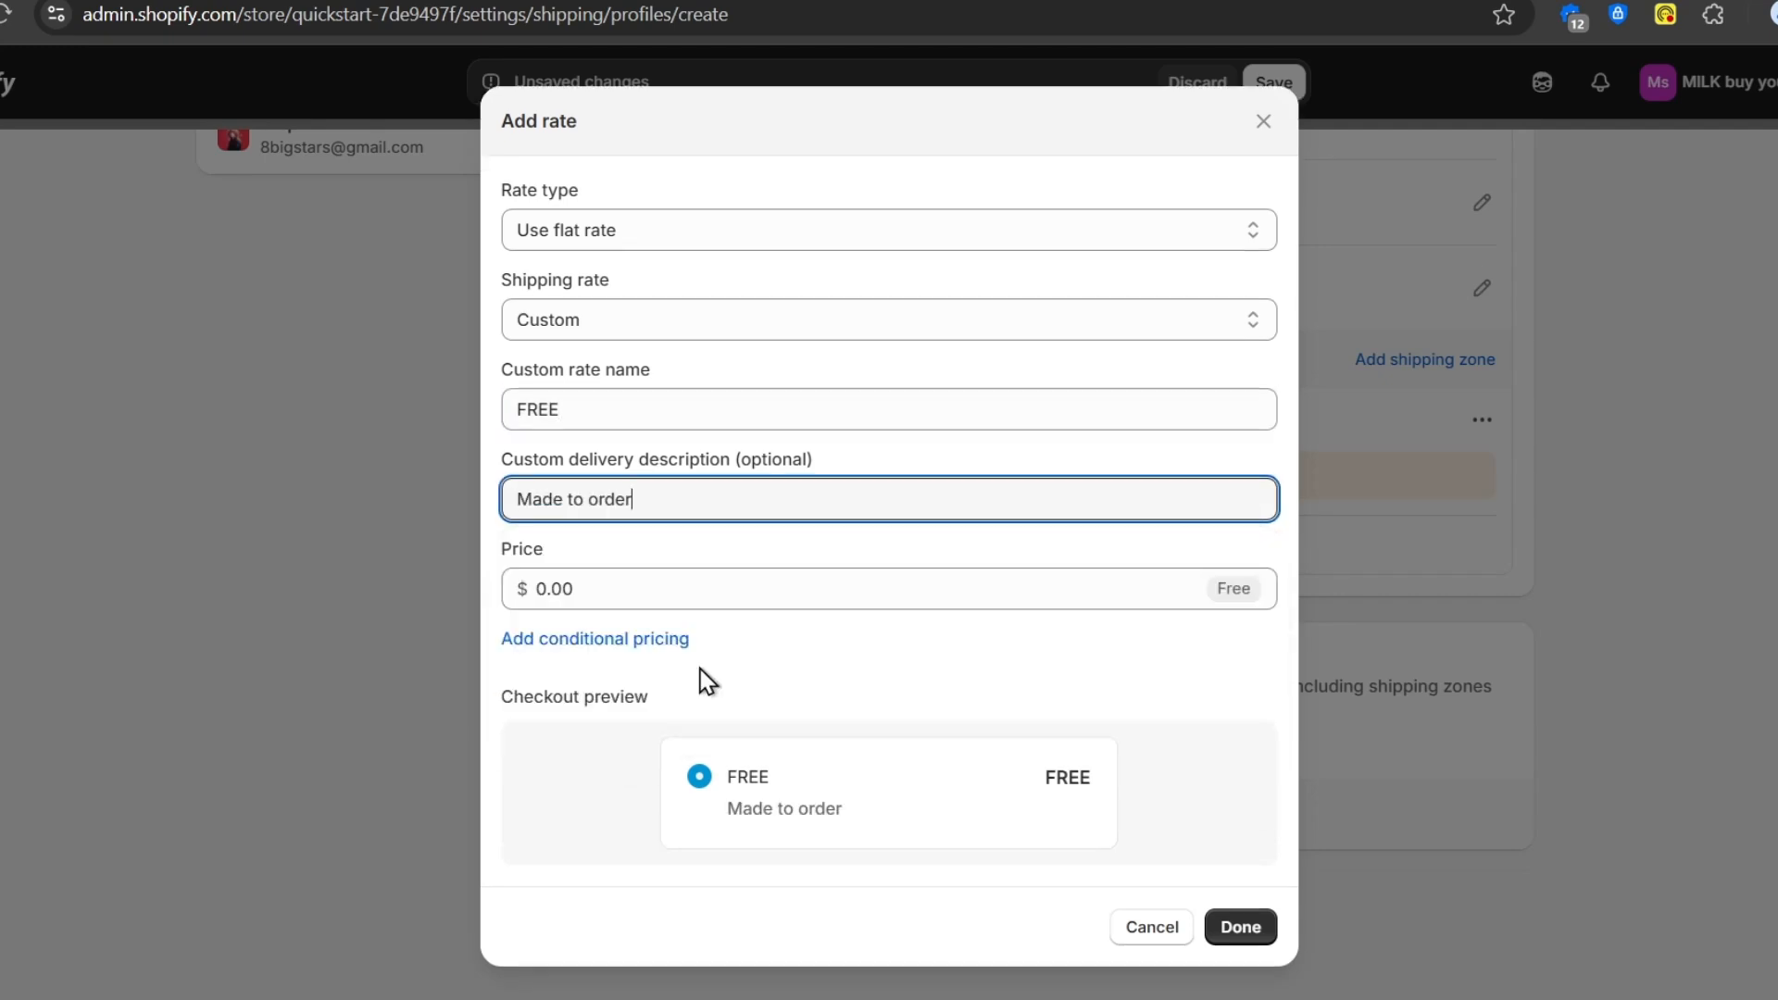
left_click(676, 589)
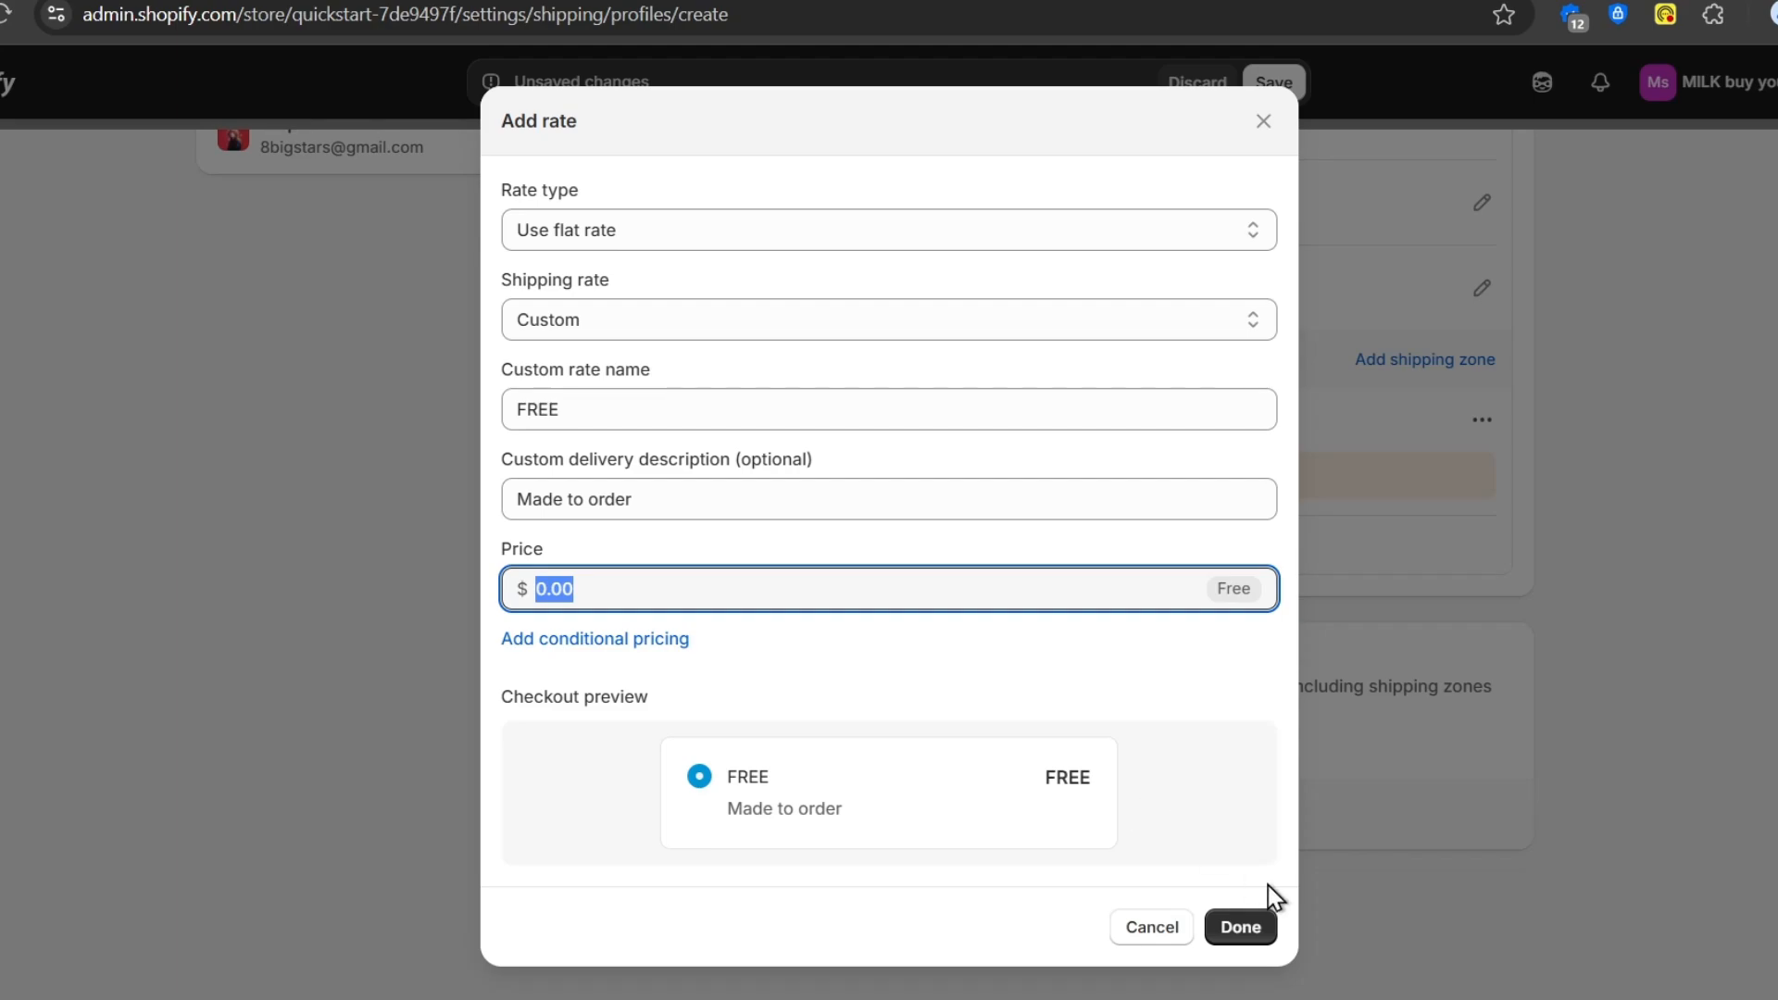
left_click(1259, 933)
left_click(745, 912)
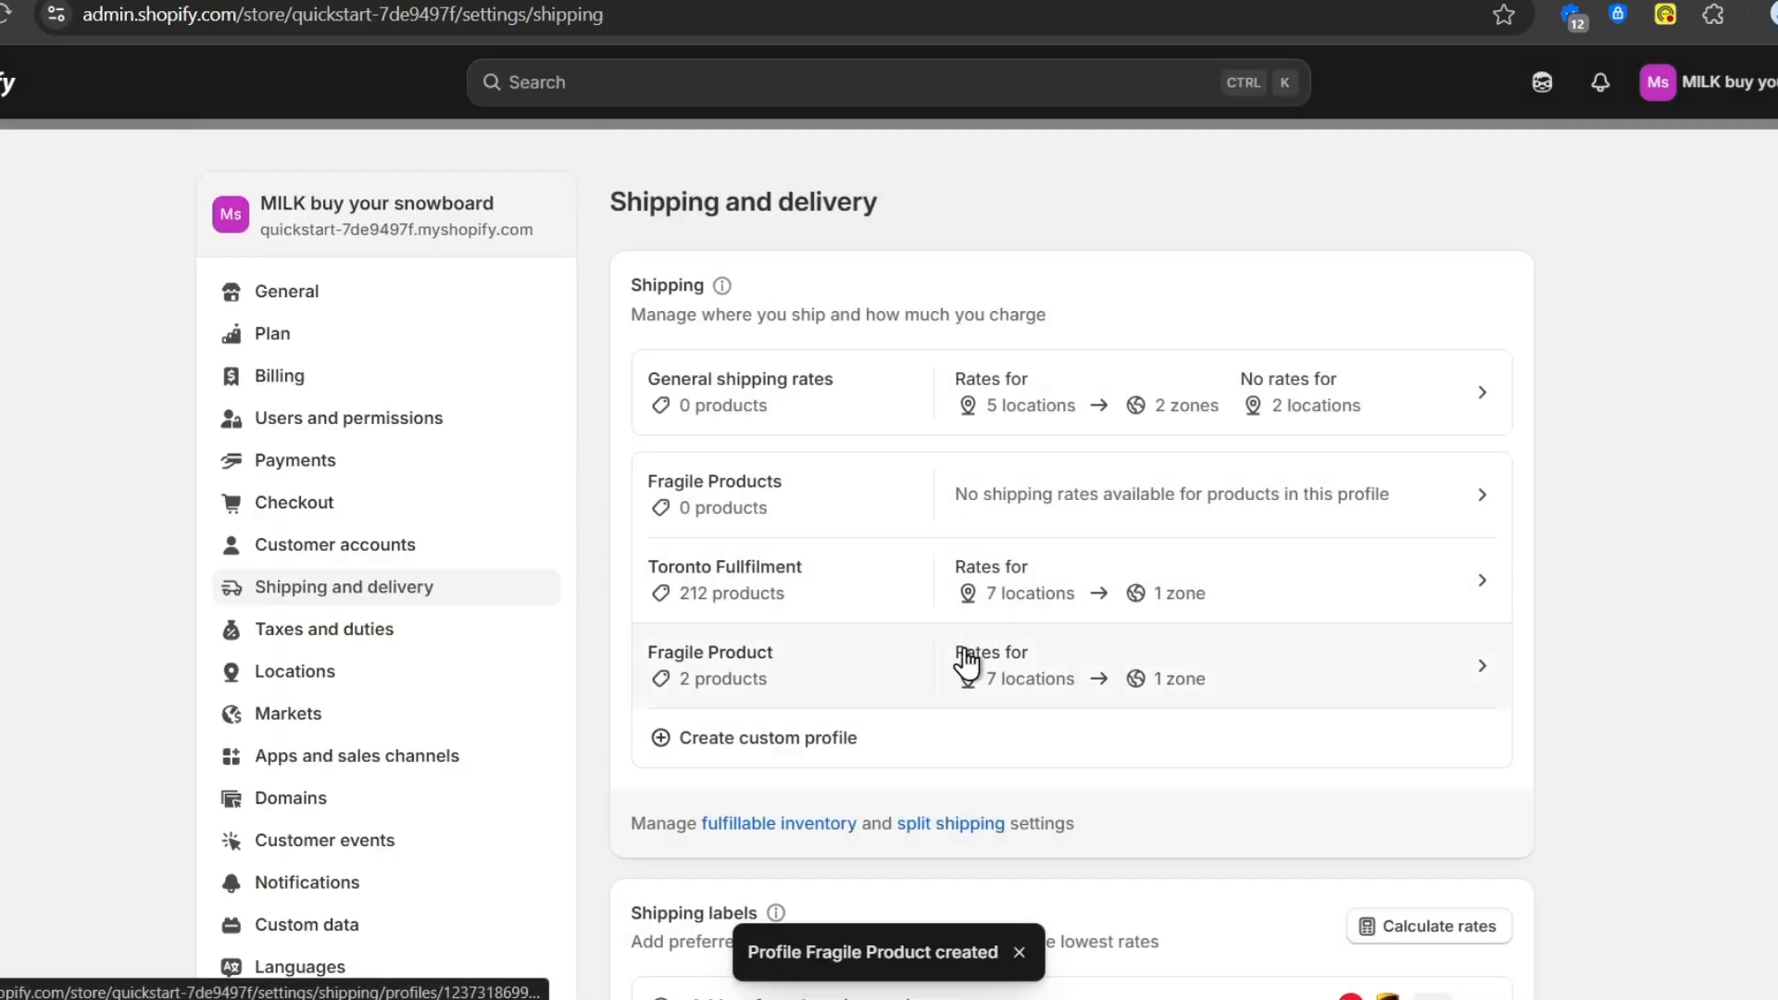
Add FedEx for the United States as a preferred carrier service for shipping labels.
scroll(1056, 753, "down", 4)
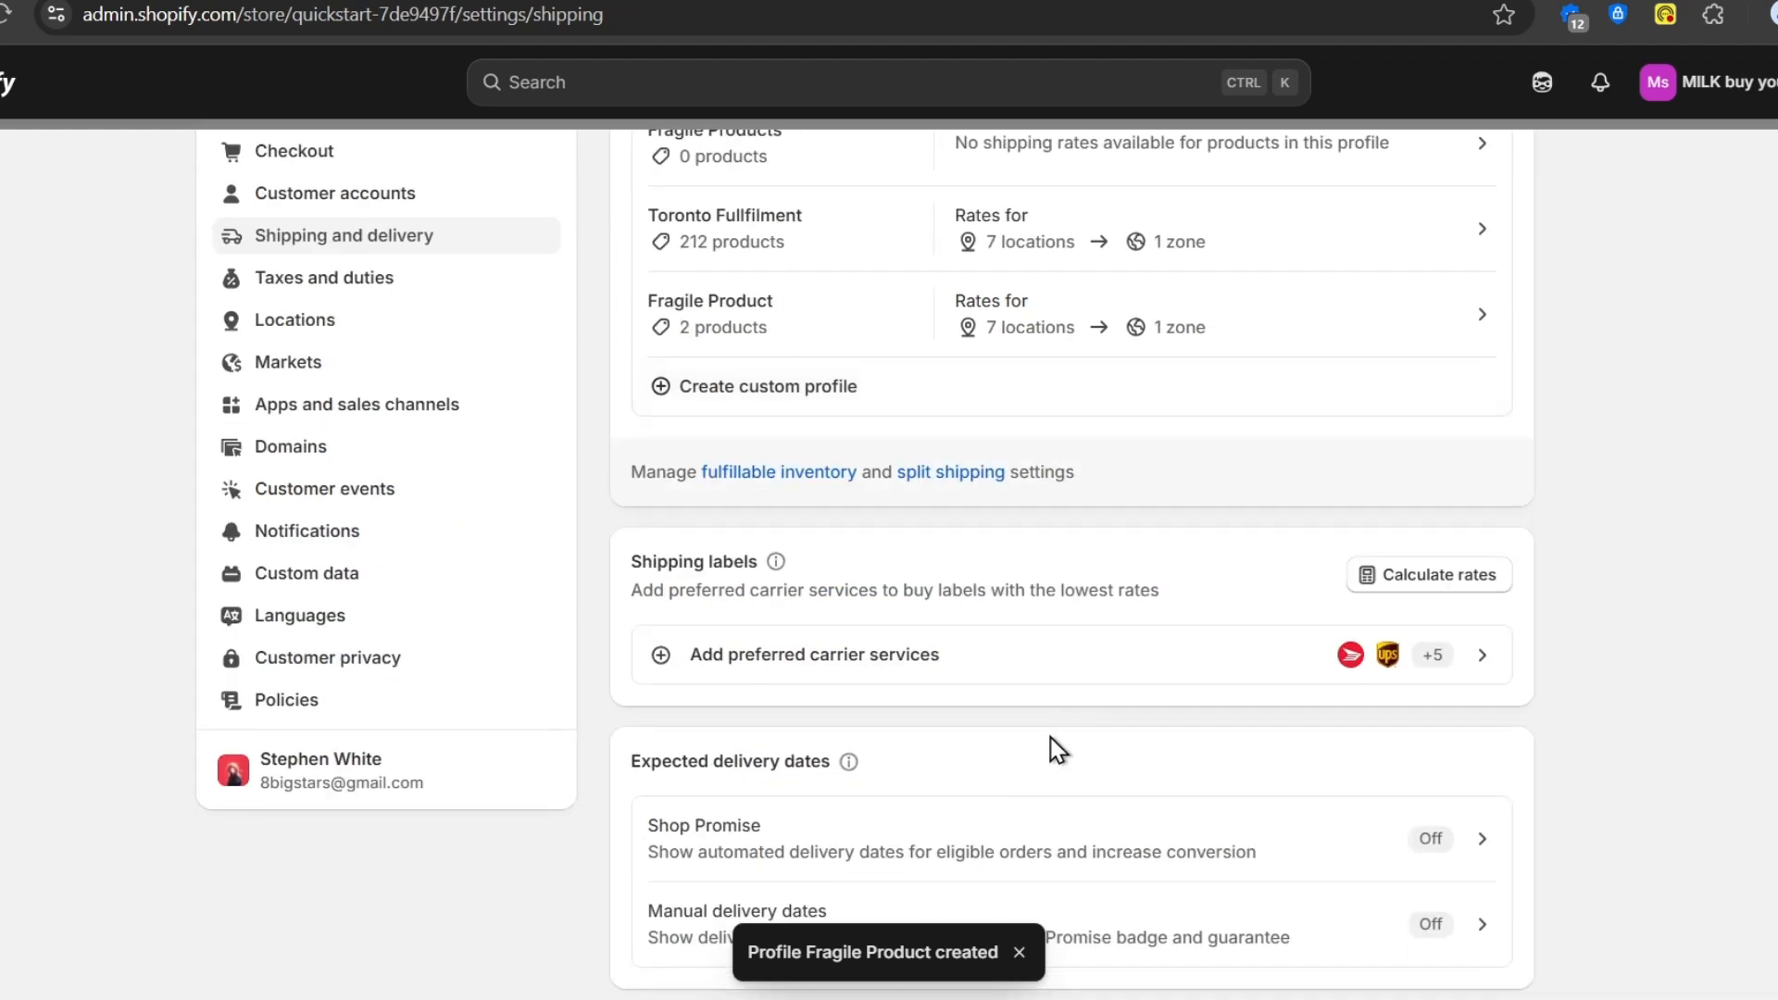
left_click_drag(685, 589, 1163, 602)
left_click(1193, 596)
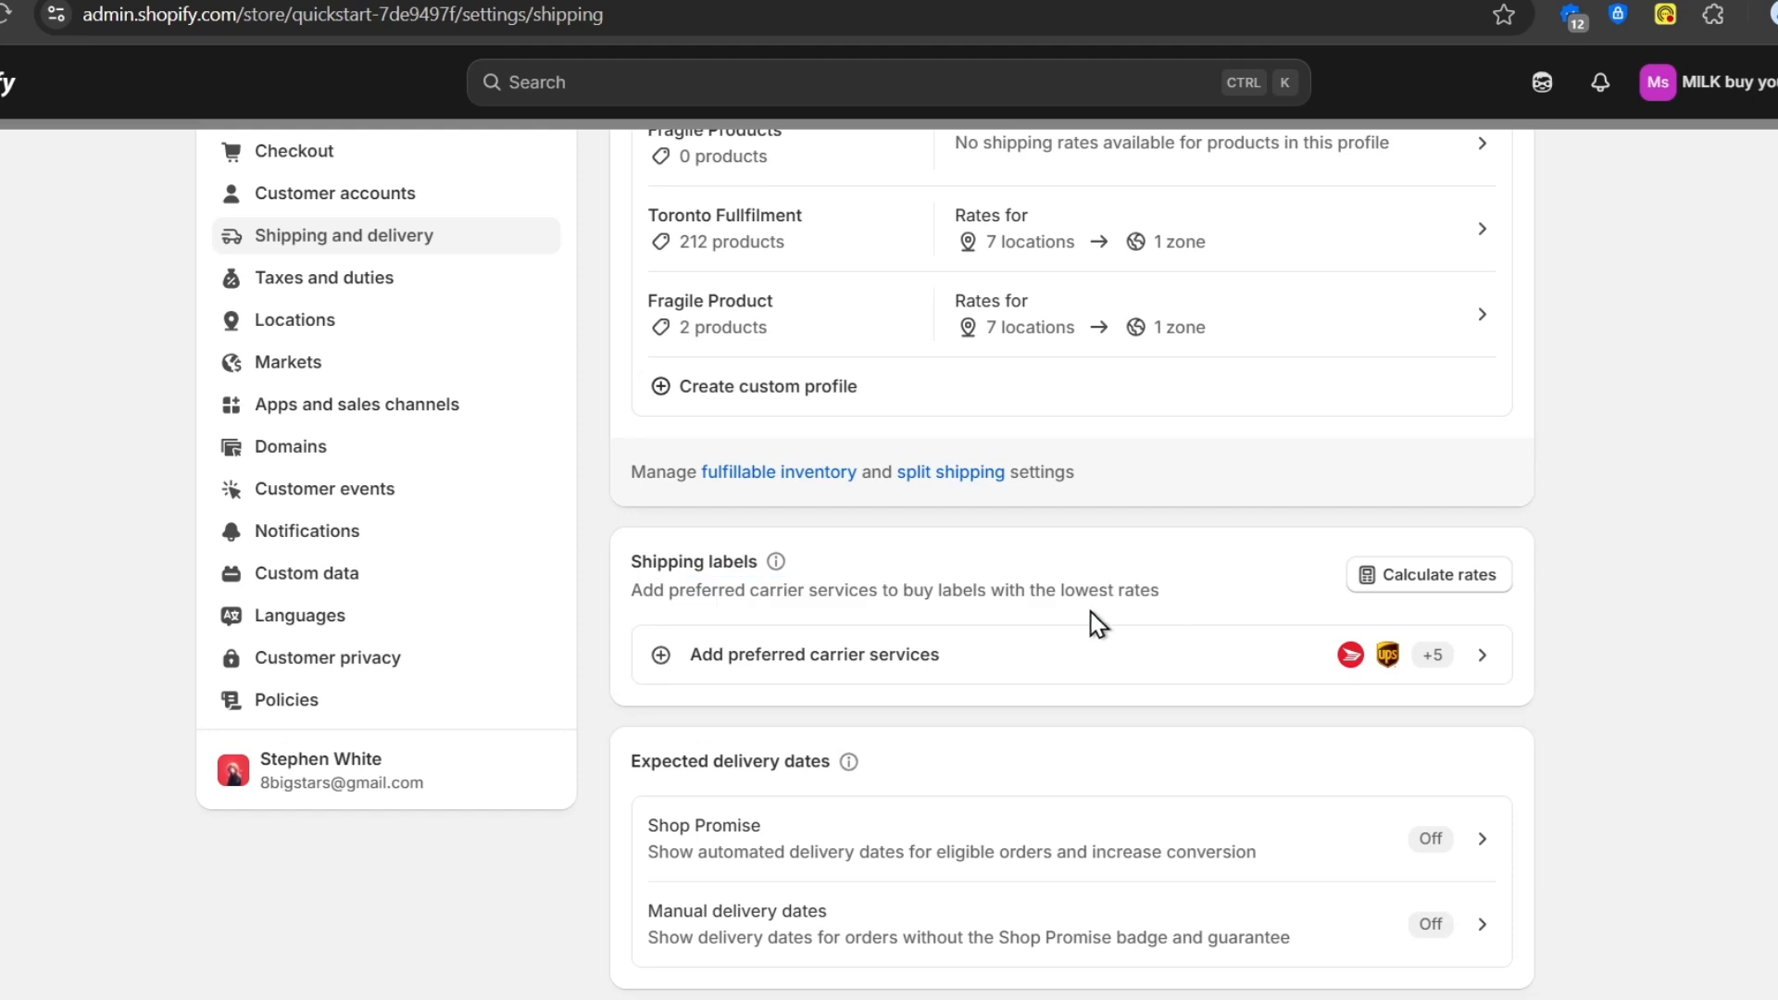
left_click(870, 657)
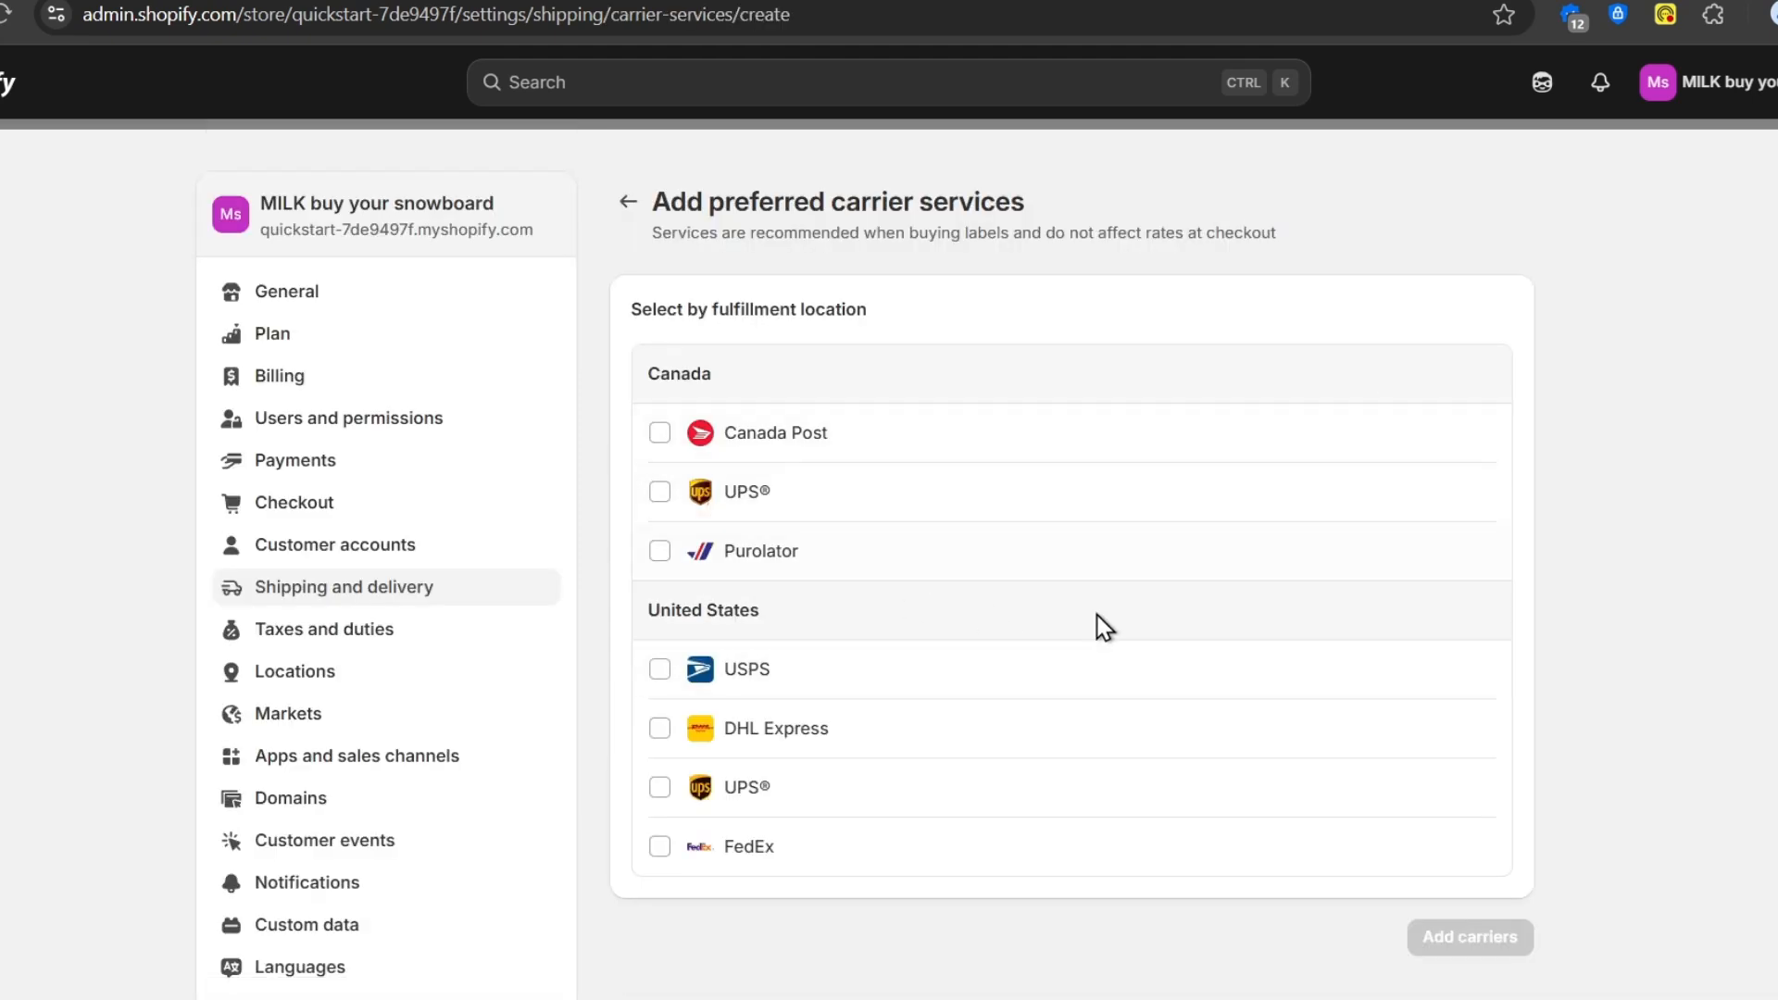
left_click(784, 866)
left_click(1498, 939)
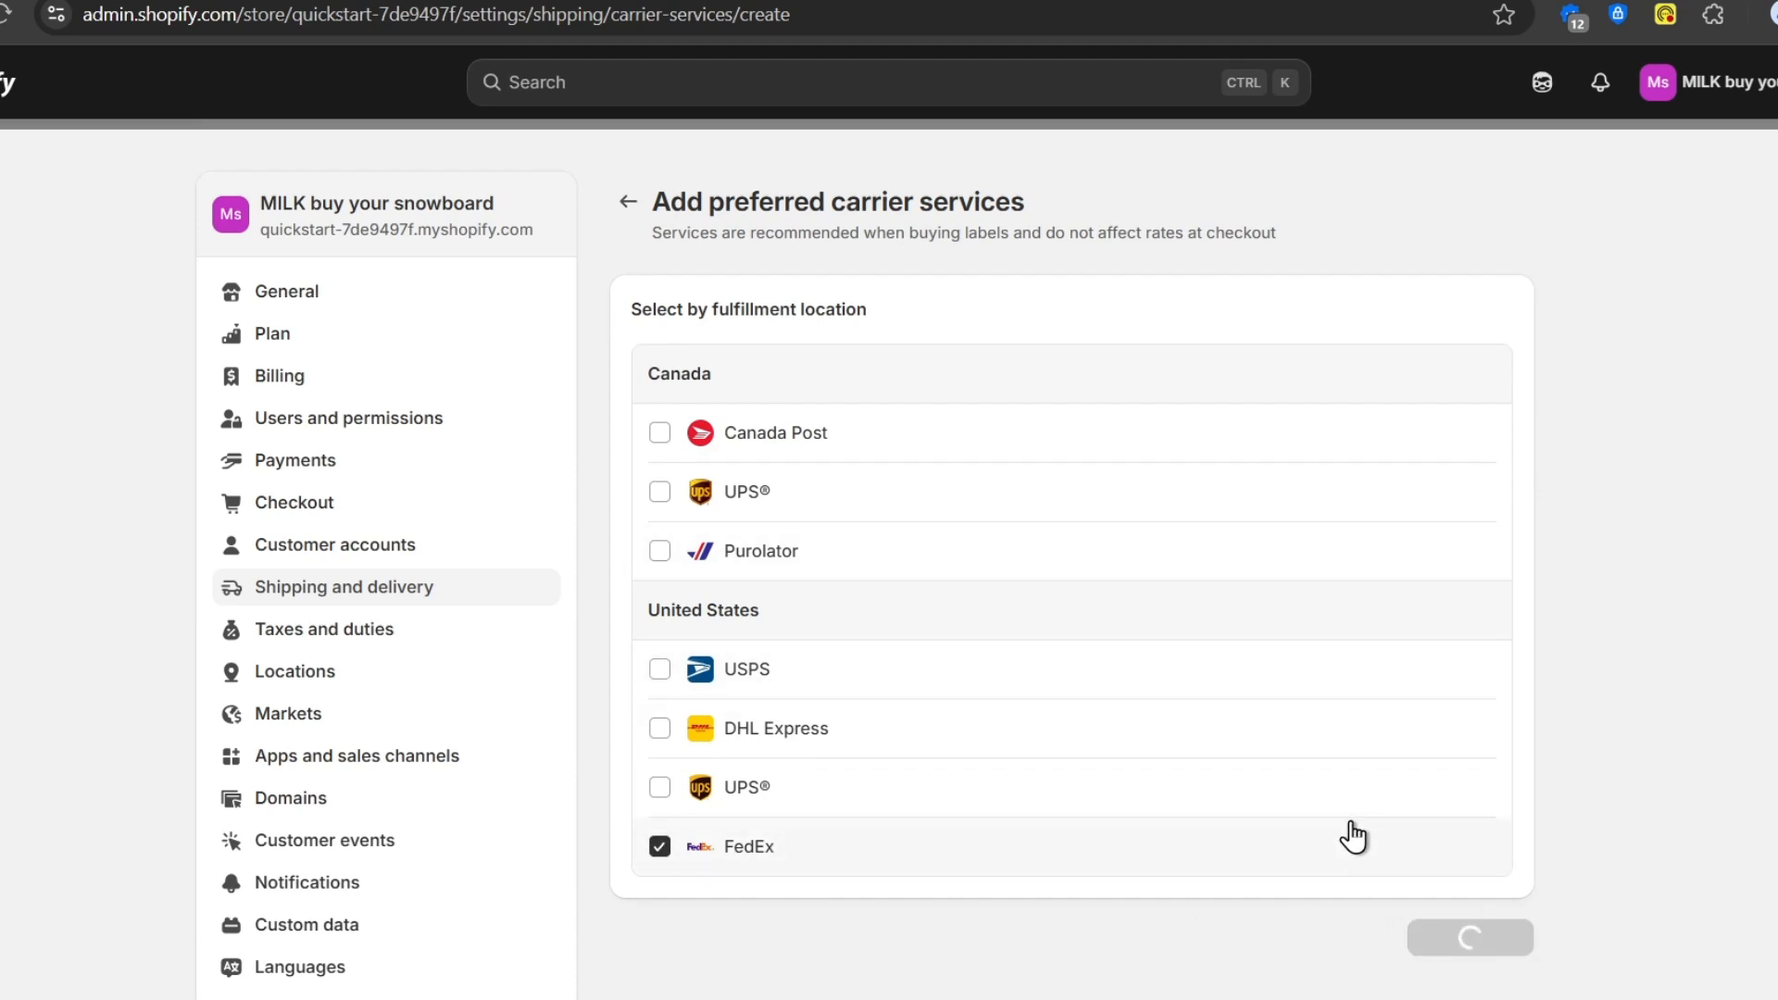
Open the Shop Promise option under expected delivery dates to look at it, and return to the shipping settings.
scroll(1352, 836, "down", 8)
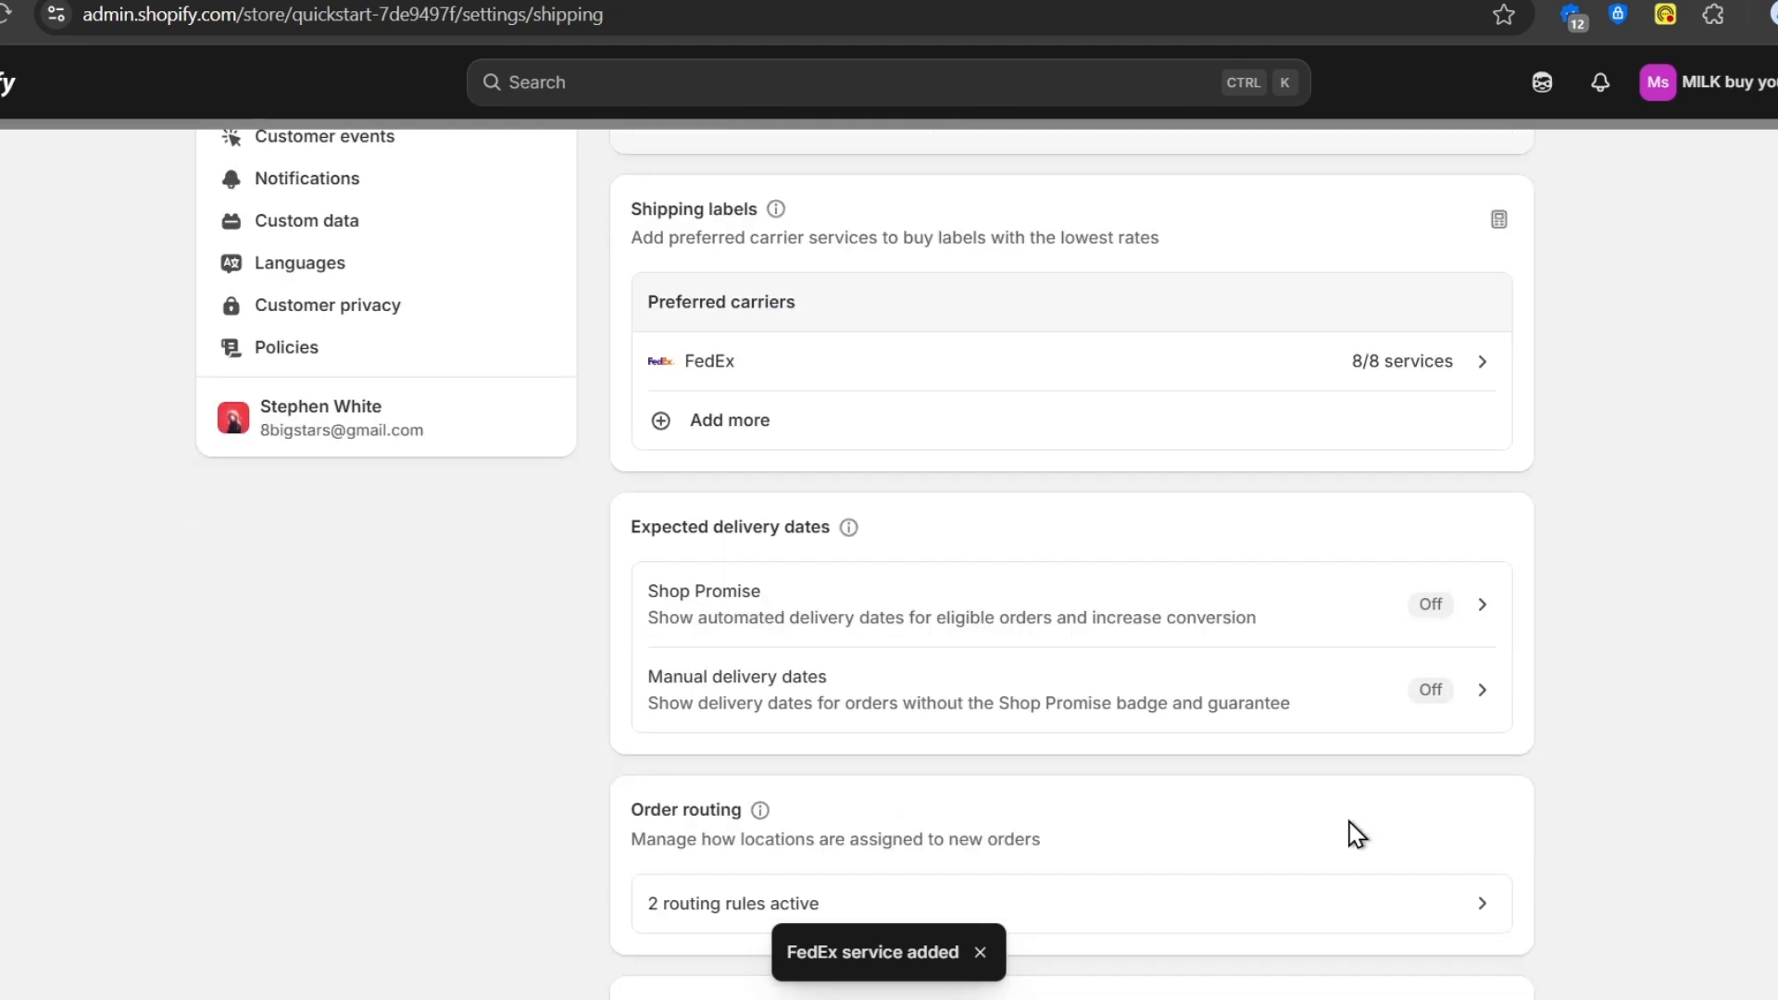
scroll(1354, 834, "down", 4)
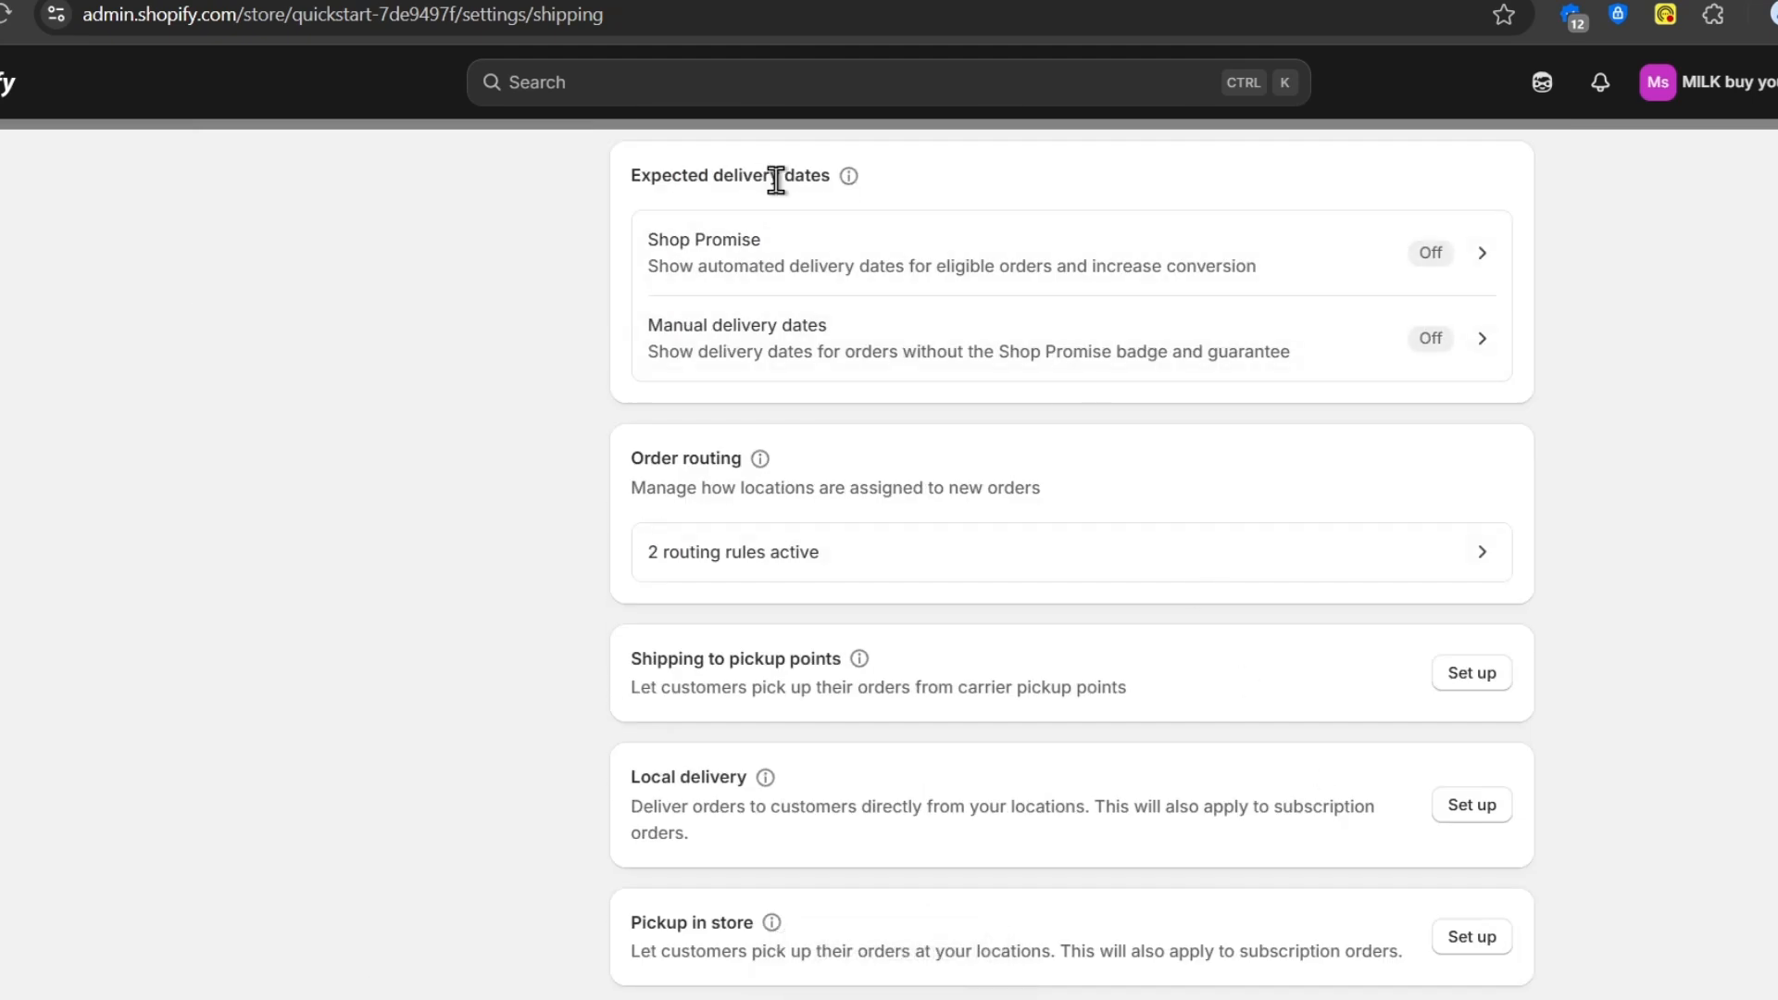
left_click(820, 255)
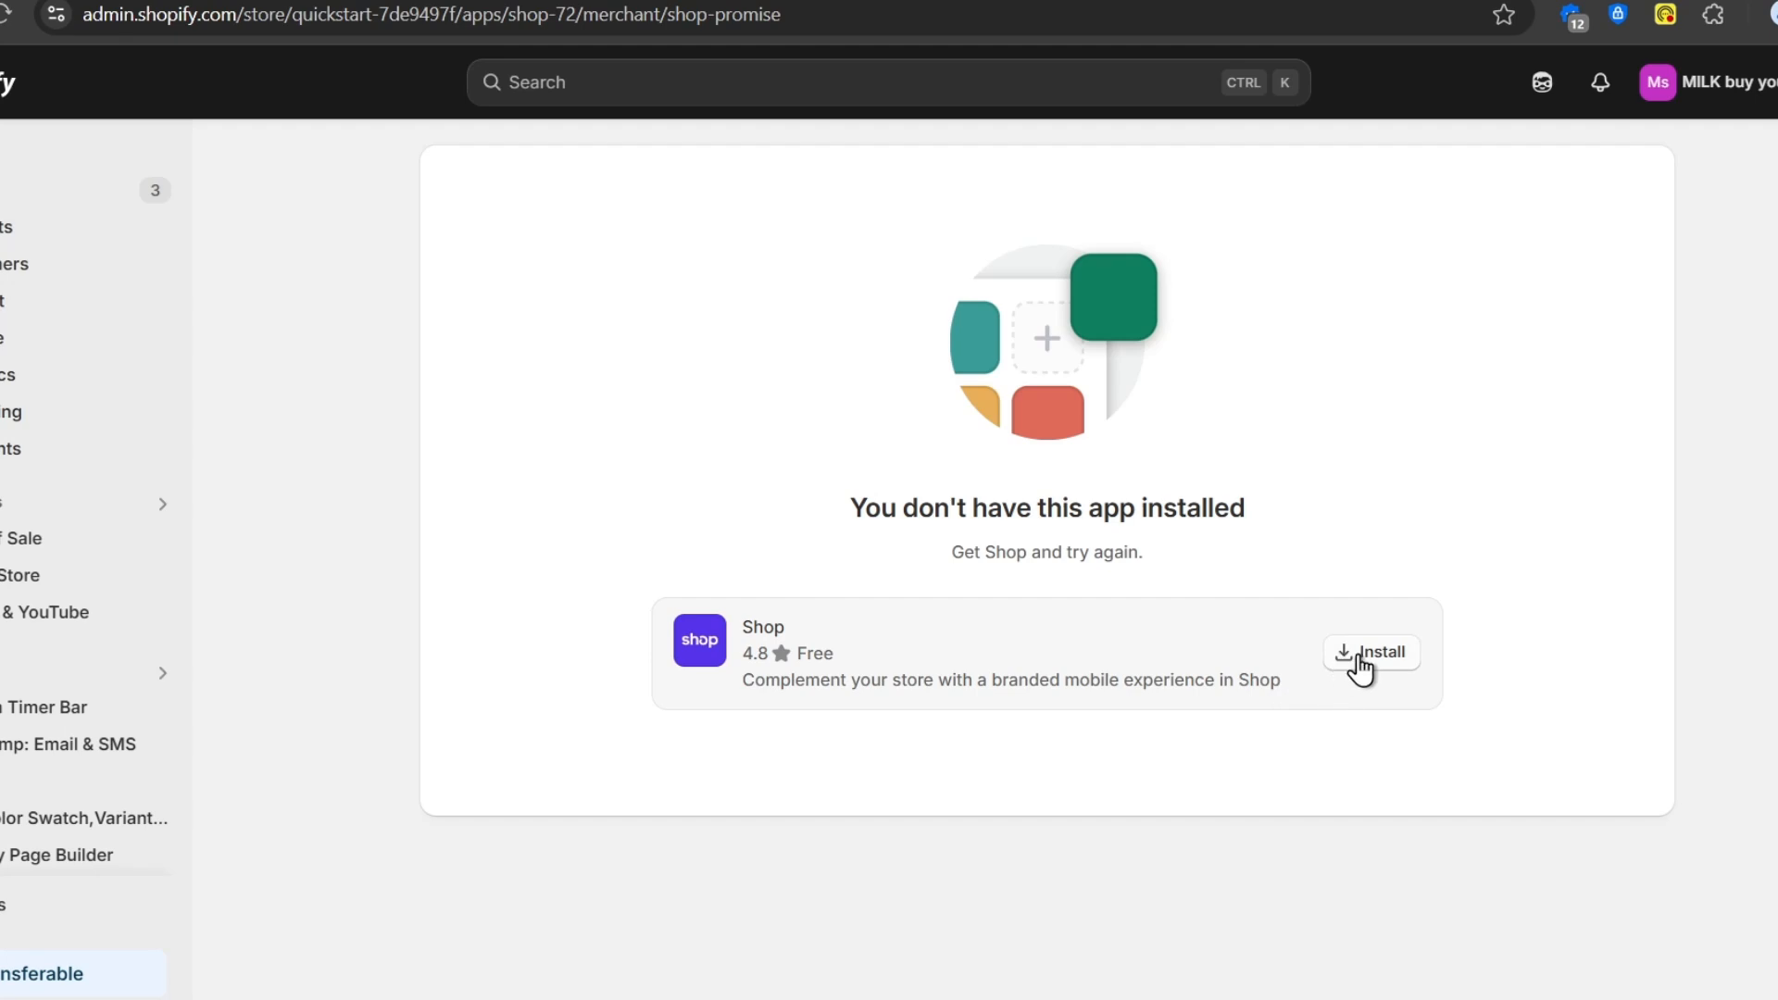
left_click(0, 14)
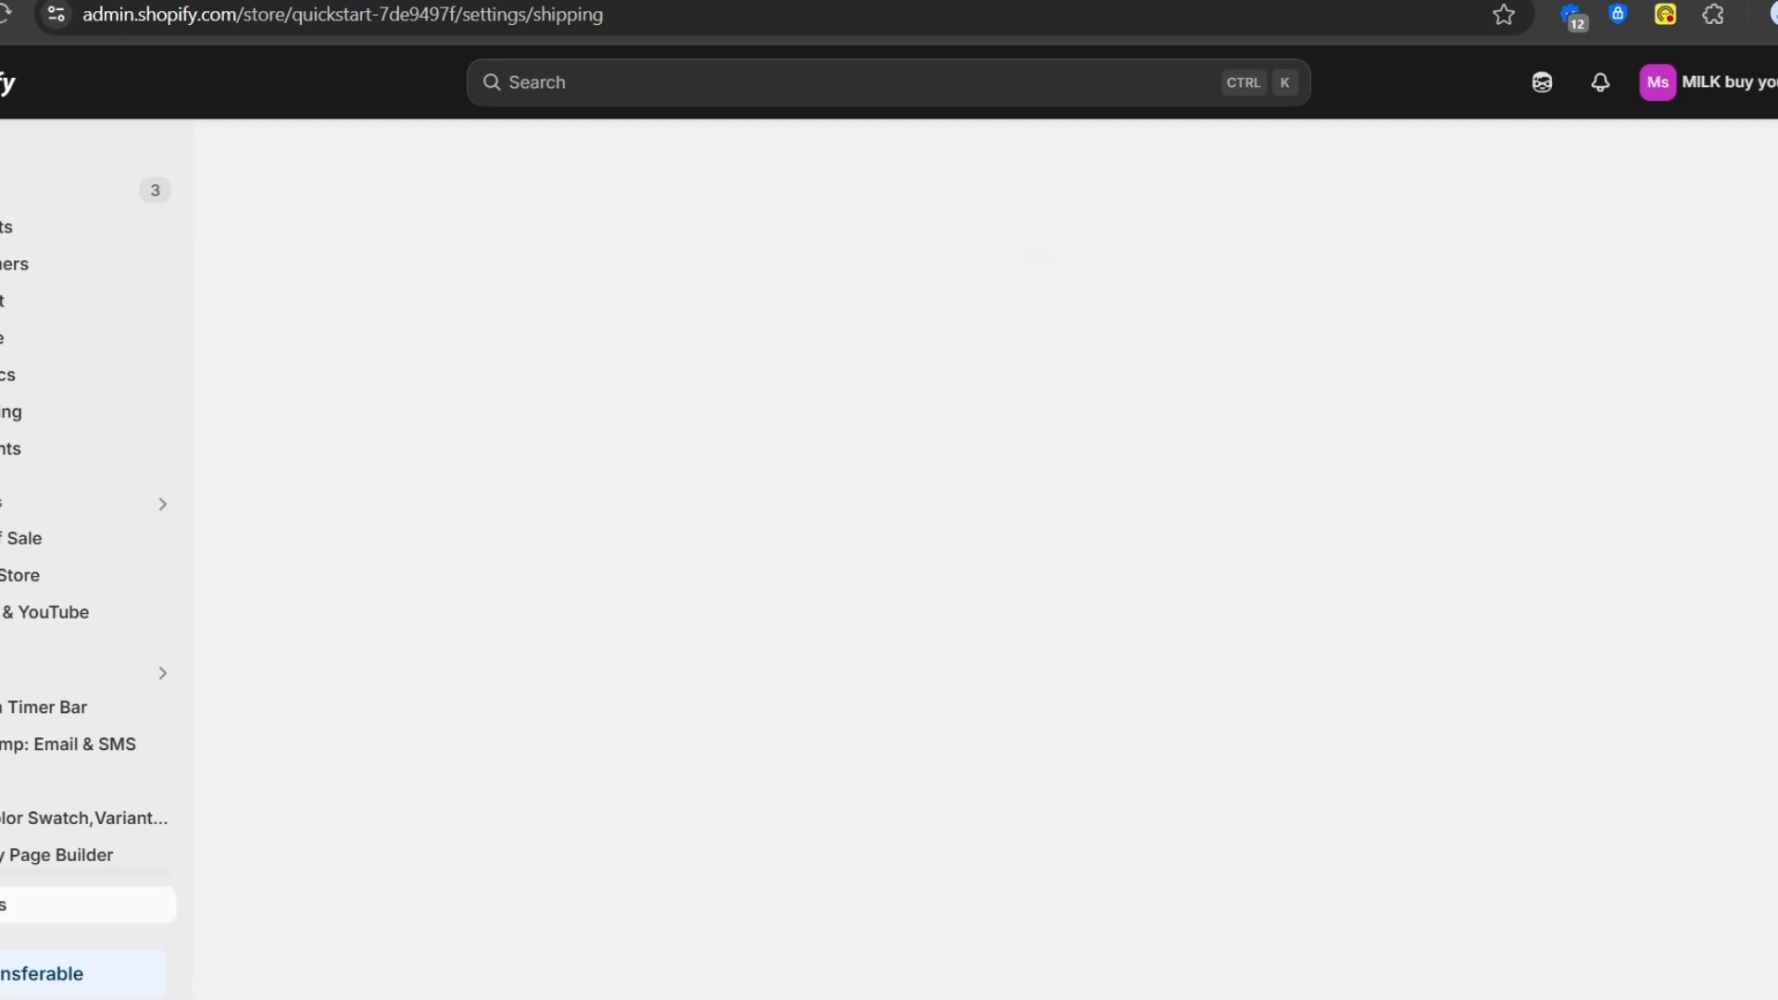
View the information on manual delivery dates and close it.
scroll(1131, 730, "down", 7)
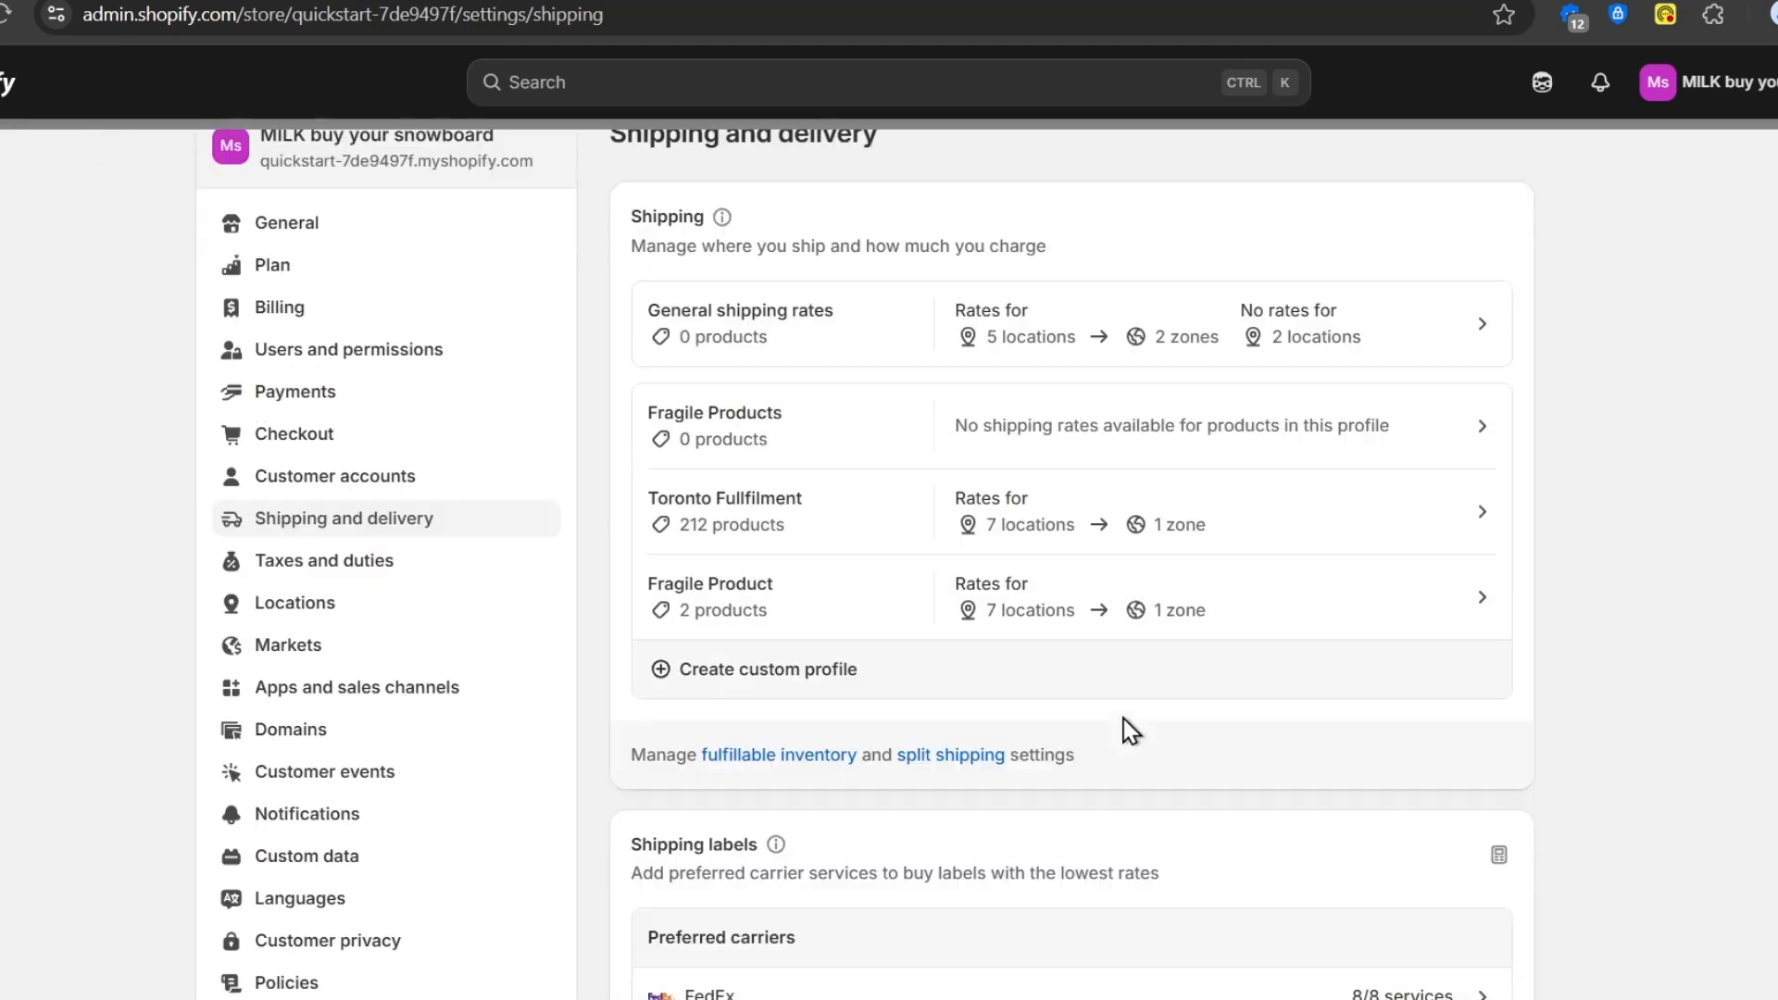
left_click(1093, 704)
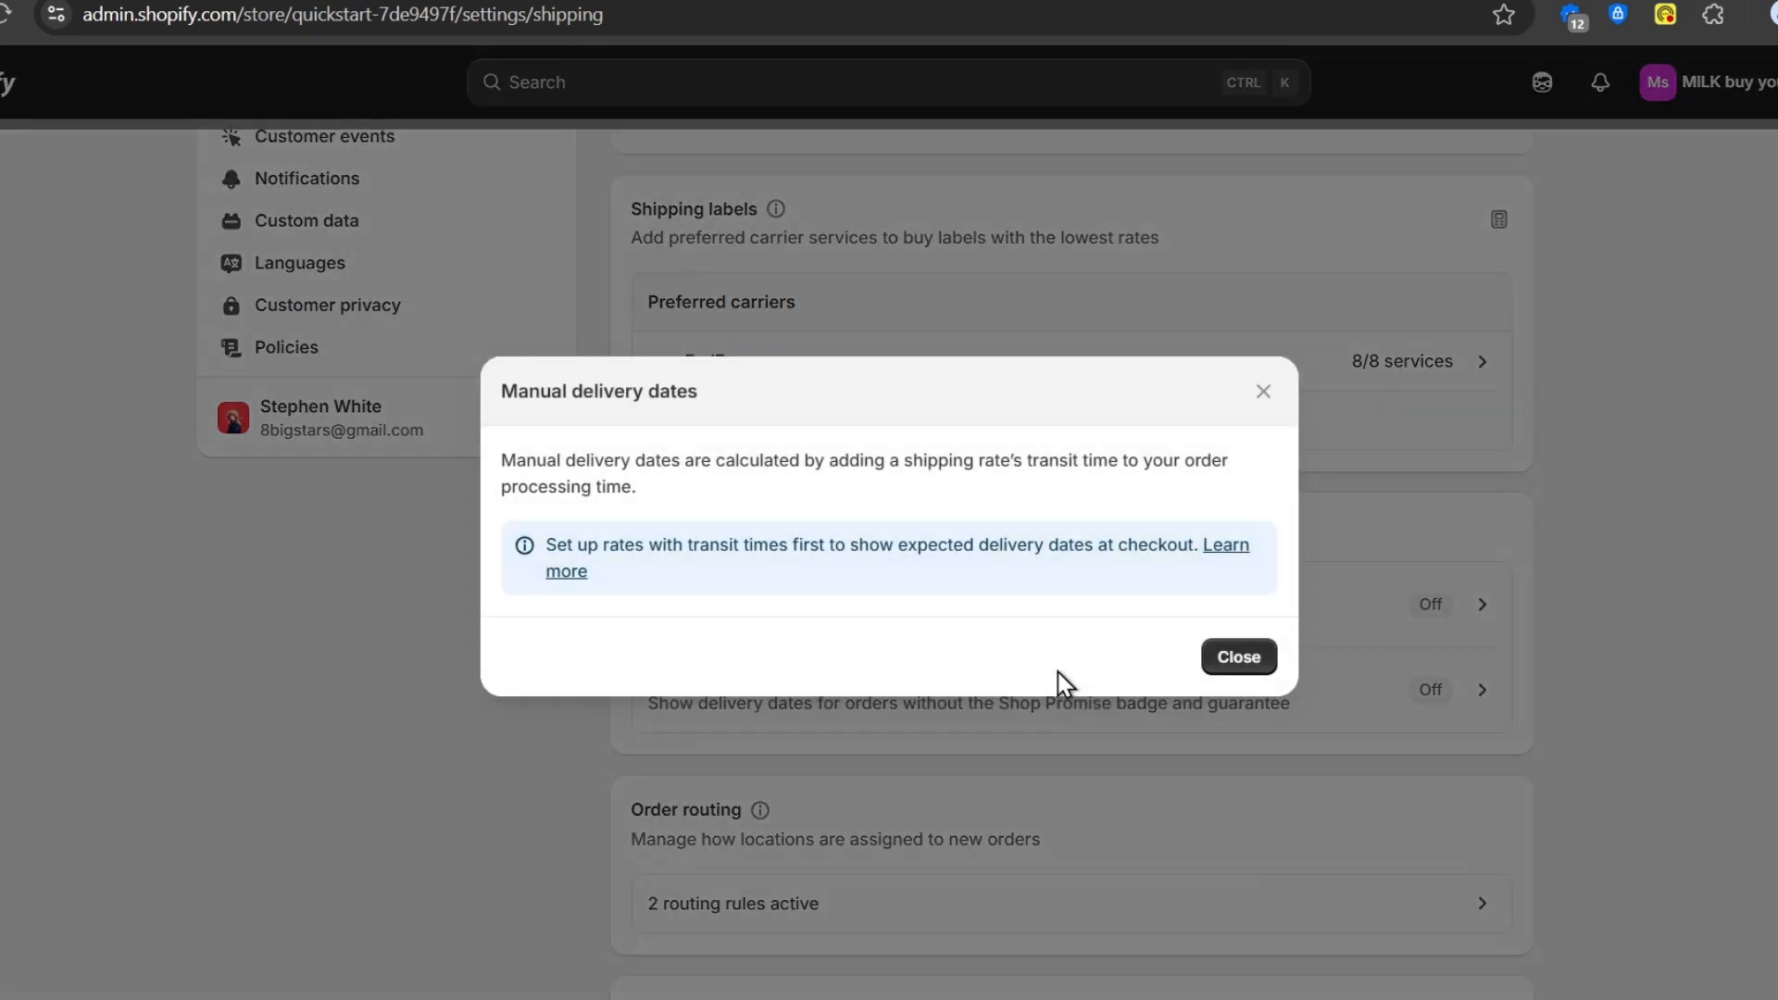
left_click(1239, 659)
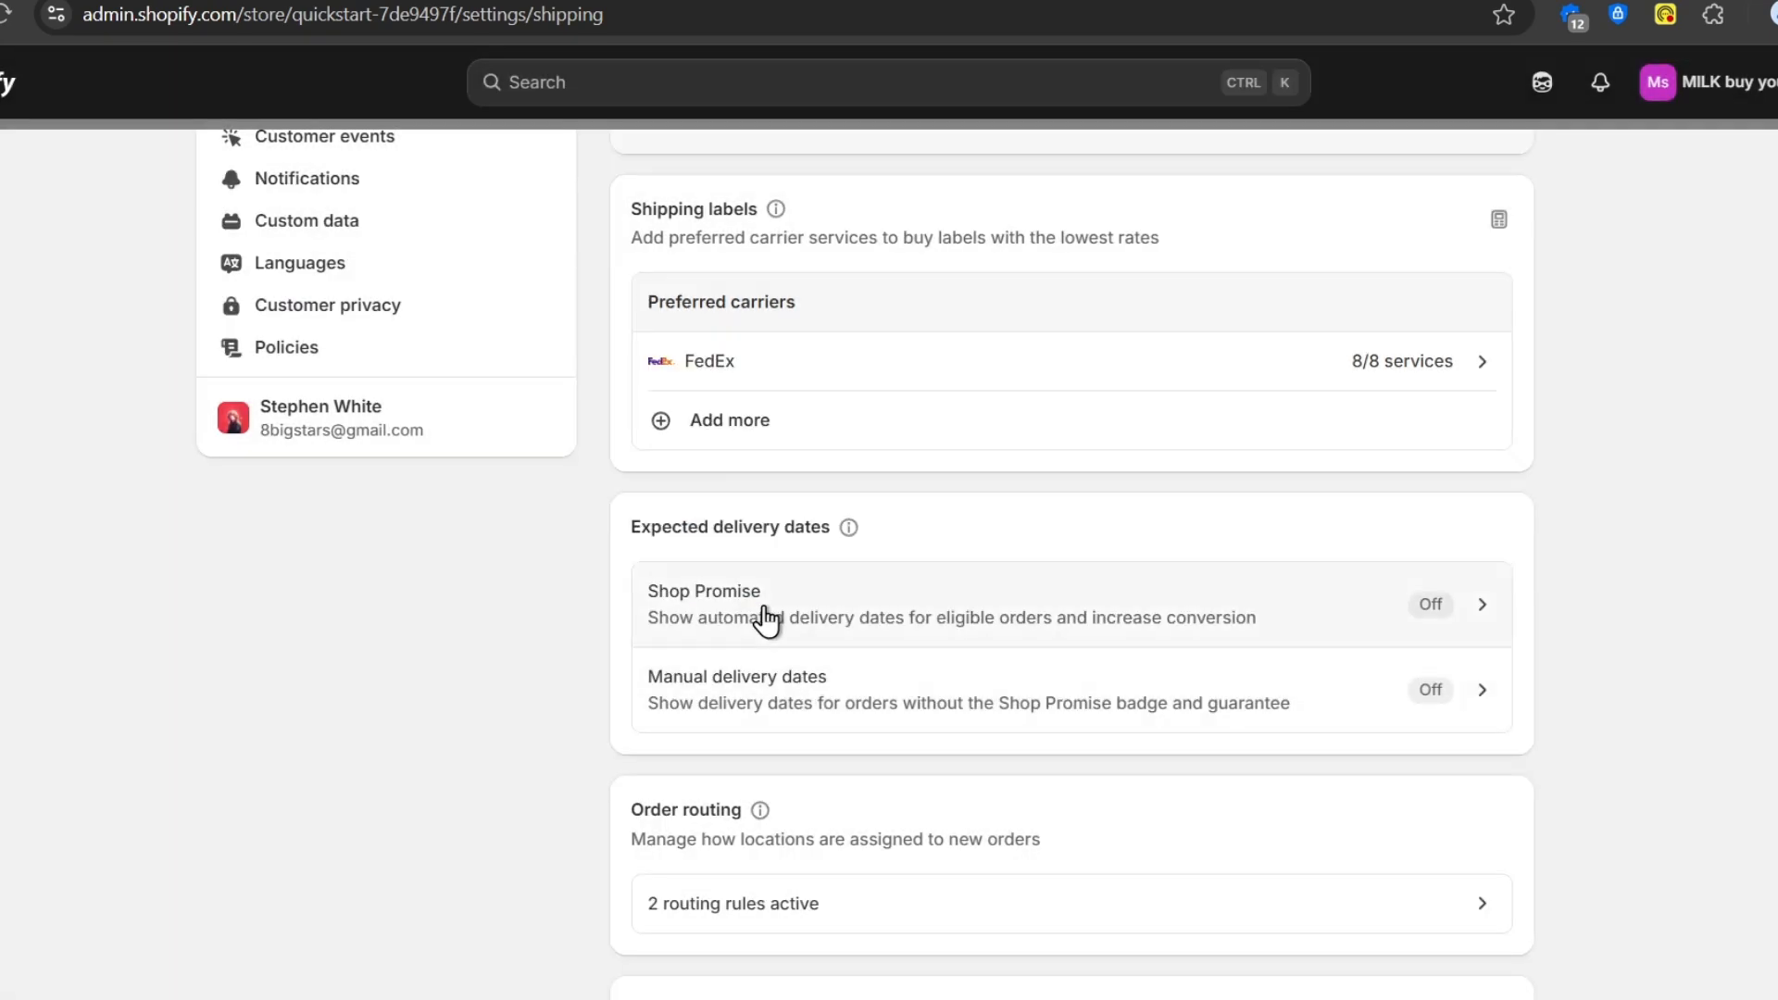
Add the Ship from the closest location rule to order routing, save the routing rules and return to the shipping settings.
scroll(936, 614, "down", 4)
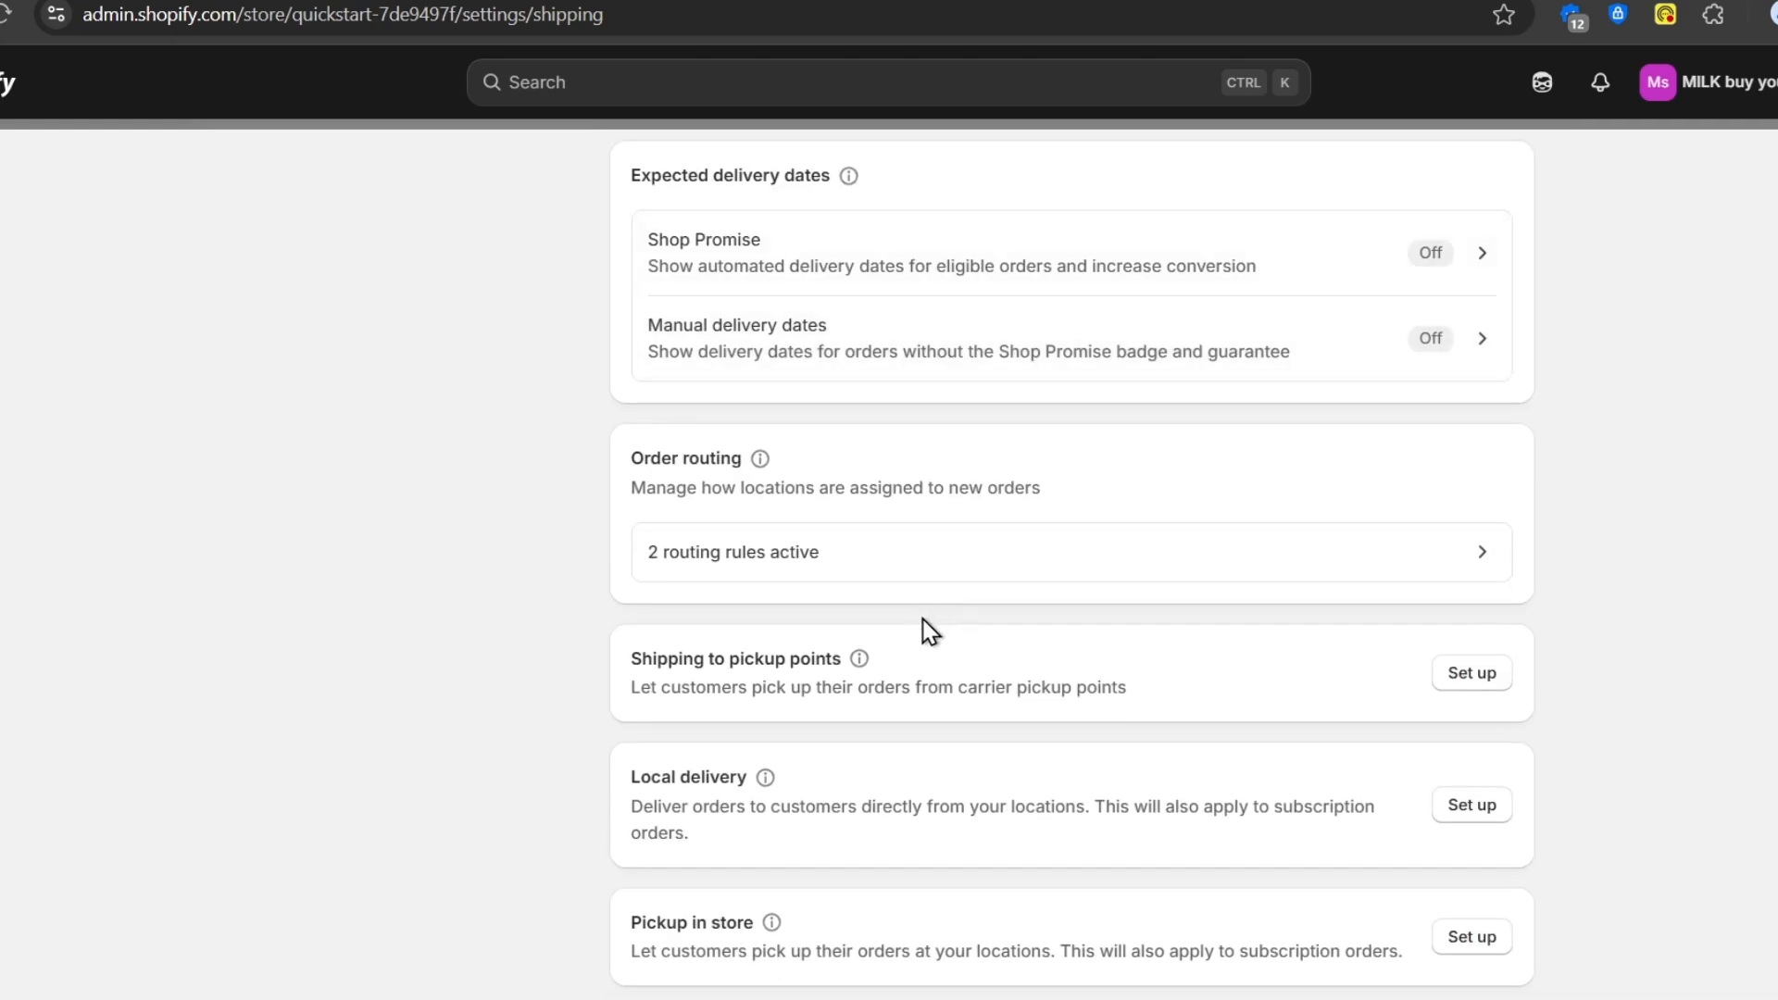
left_click(842, 557)
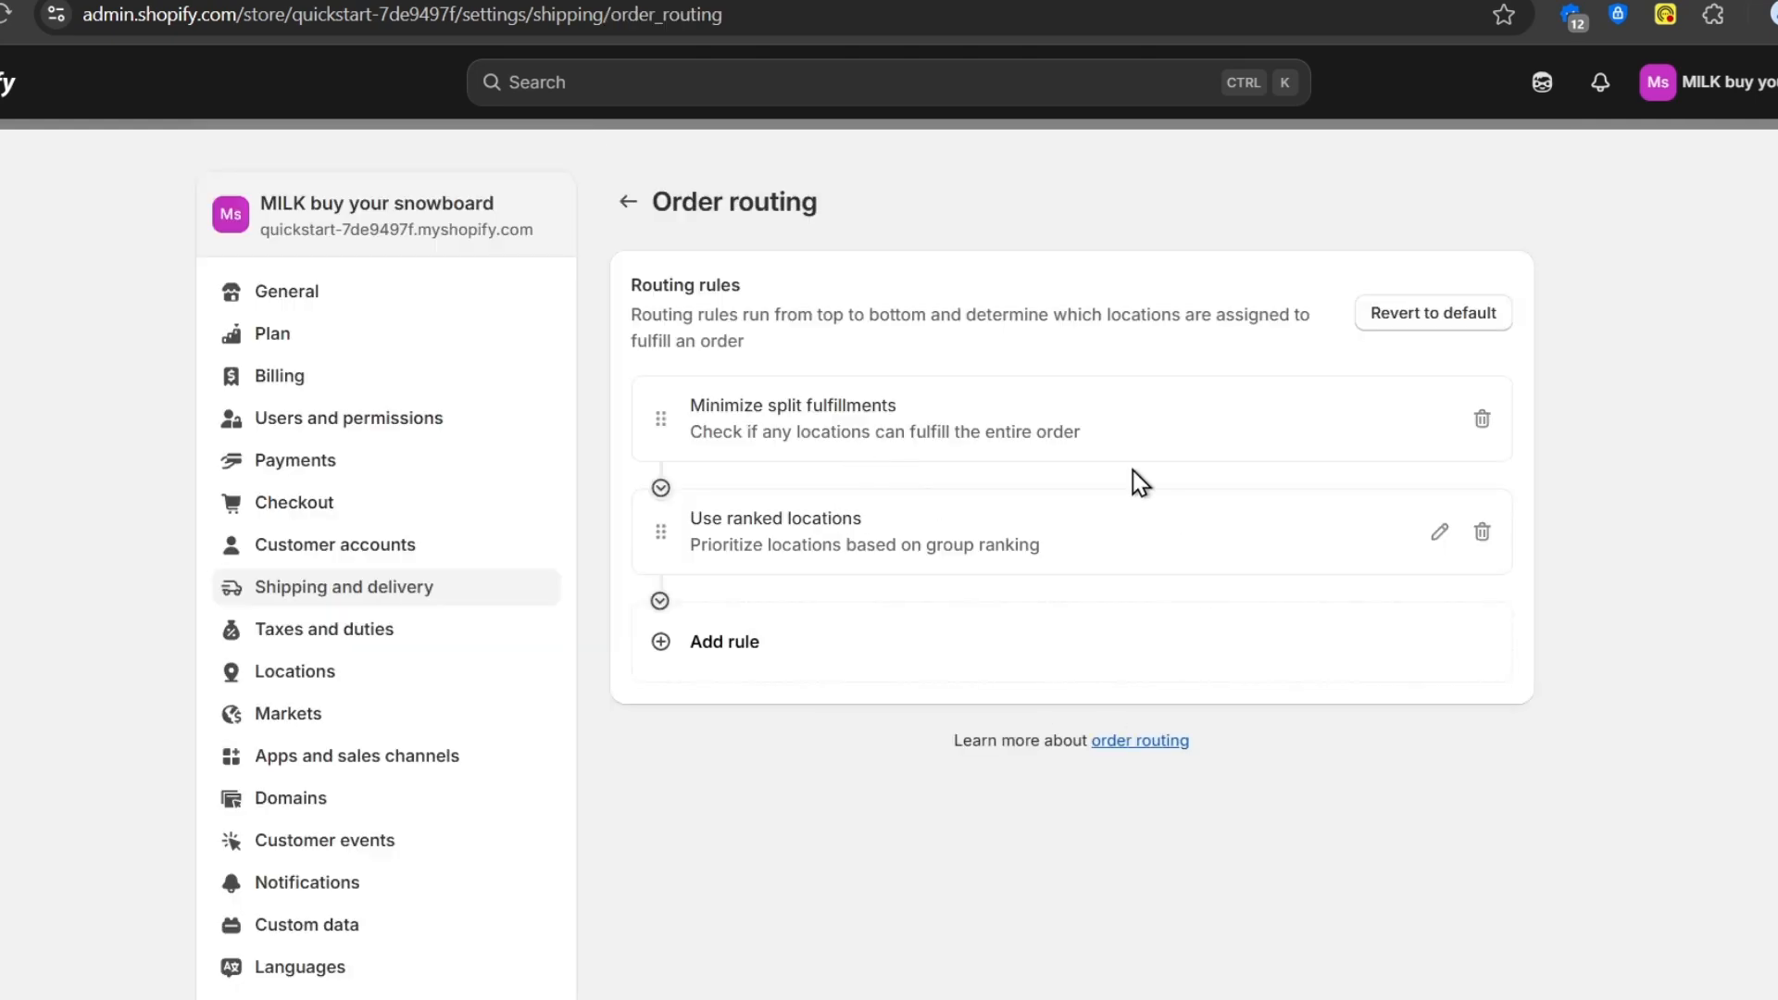
left_click_drag(926, 404, 714, 398)
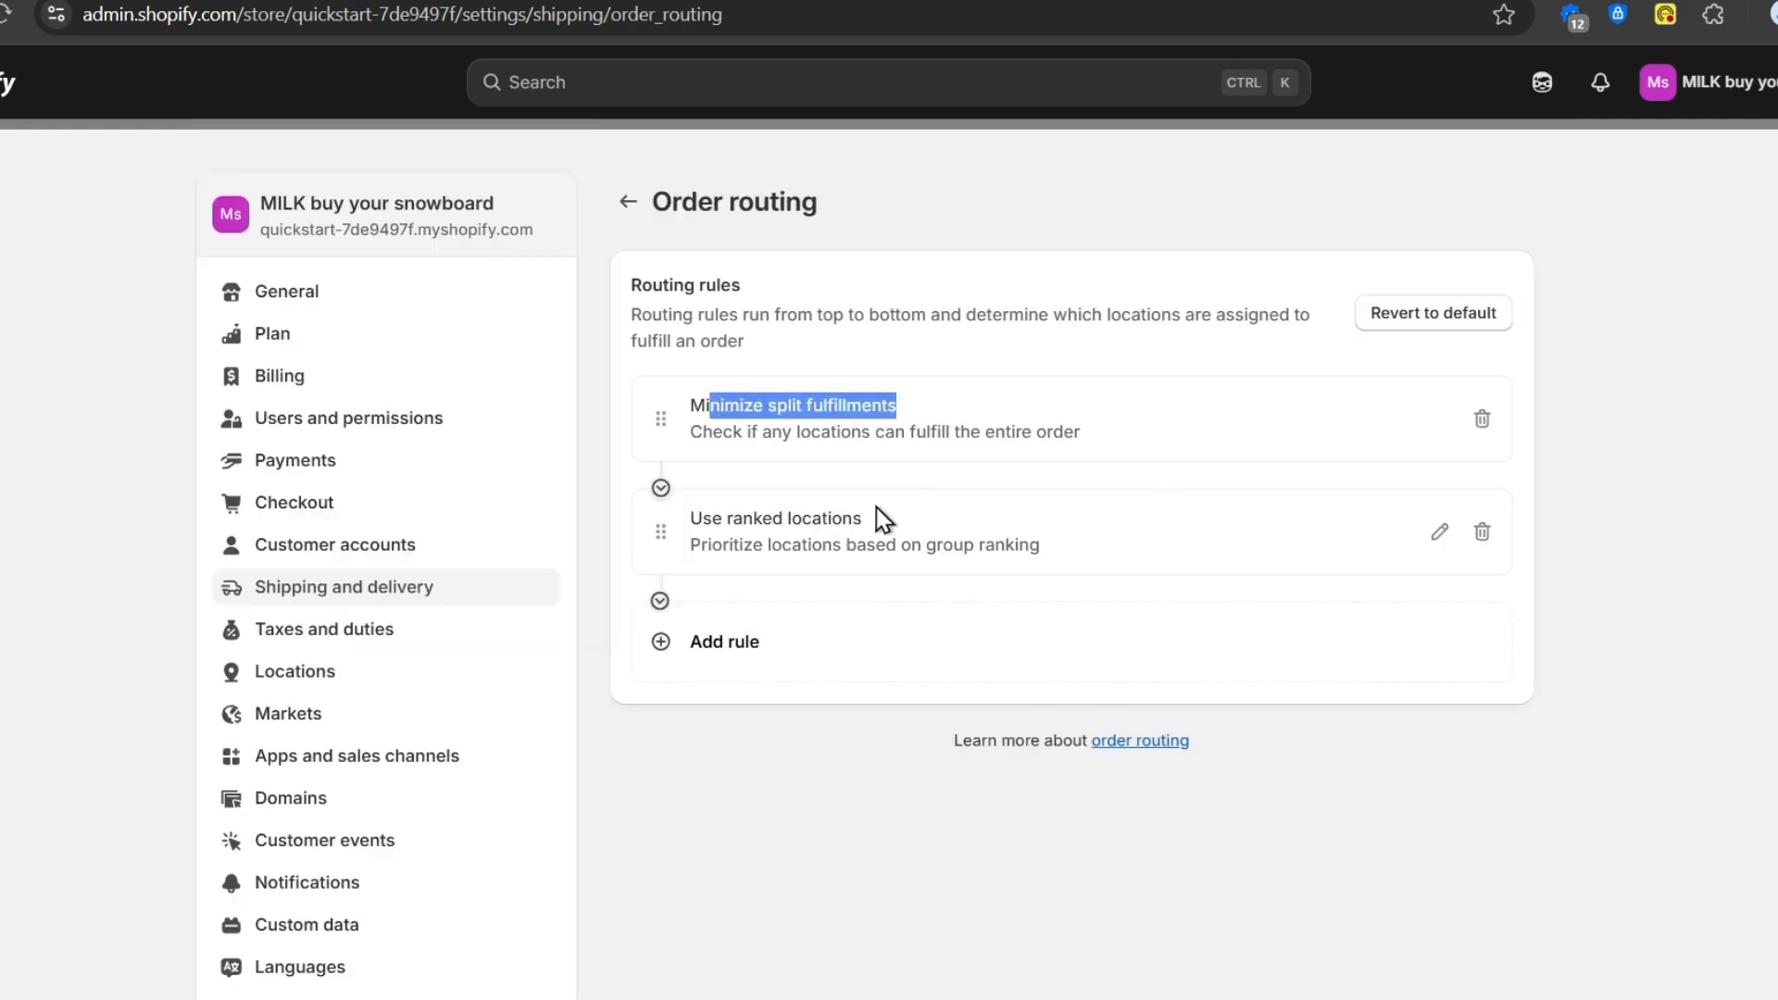
left_click_drag(874, 513, 715, 519)
left_click(742, 652)
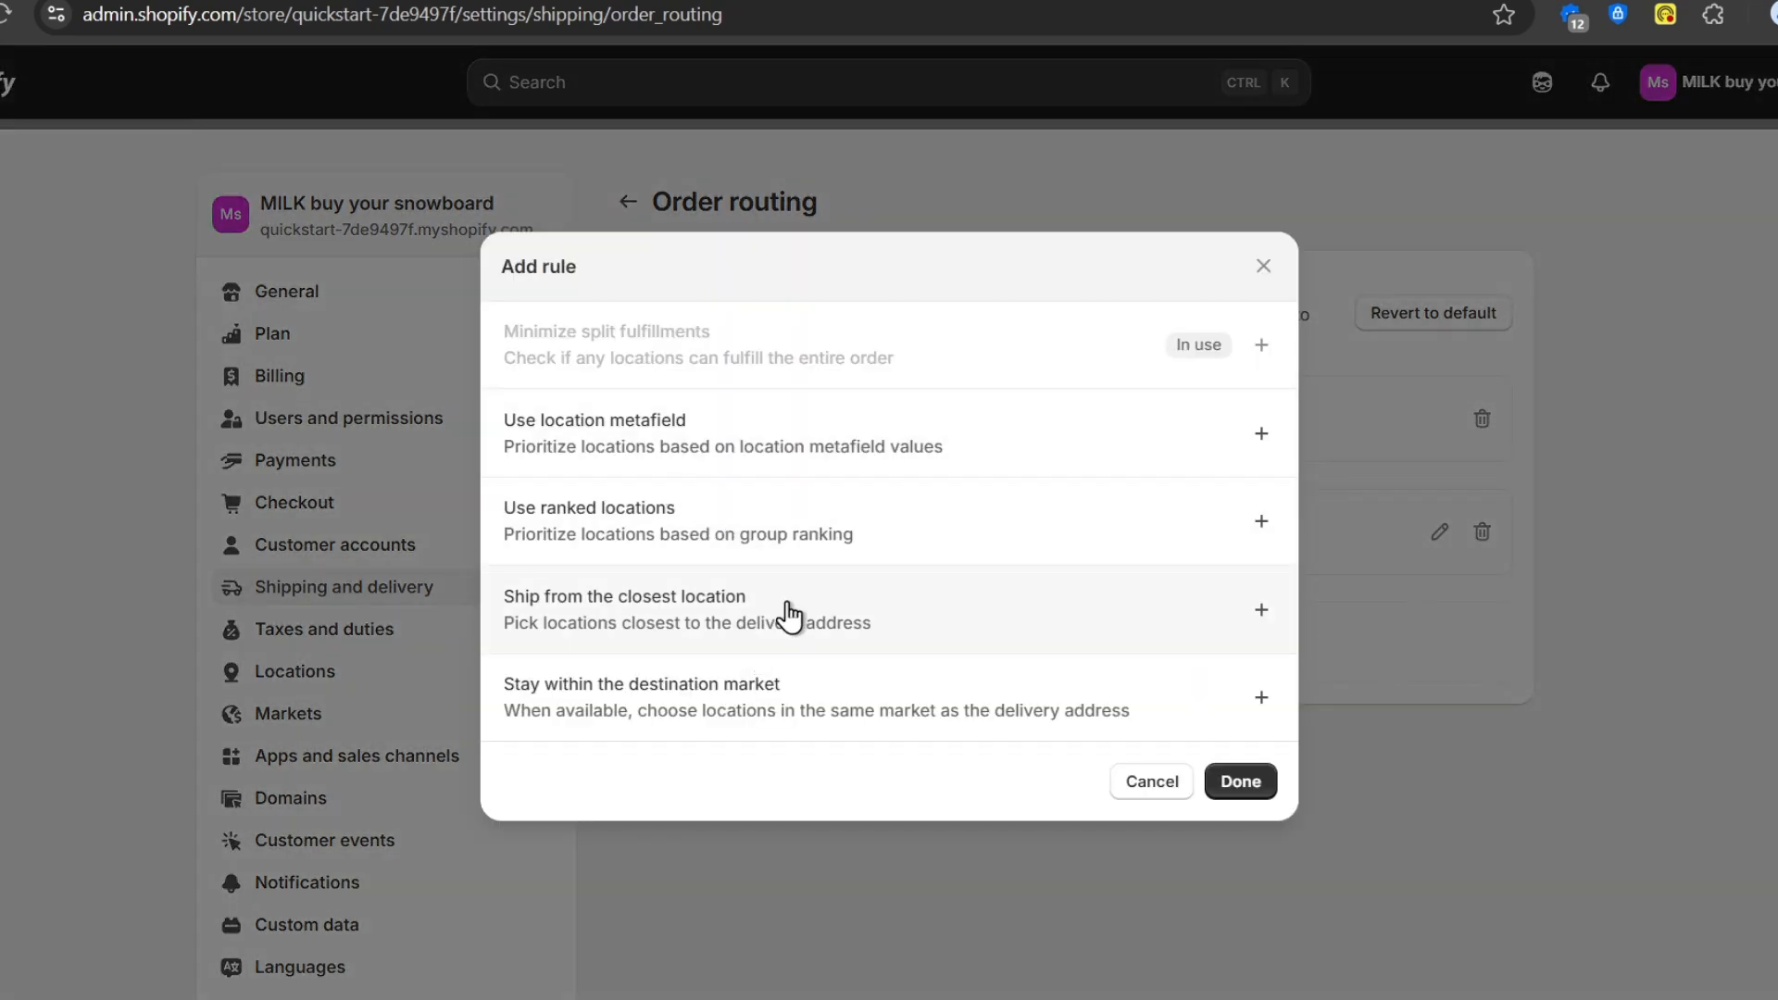
left_click(790, 615)
left_click(780, 750)
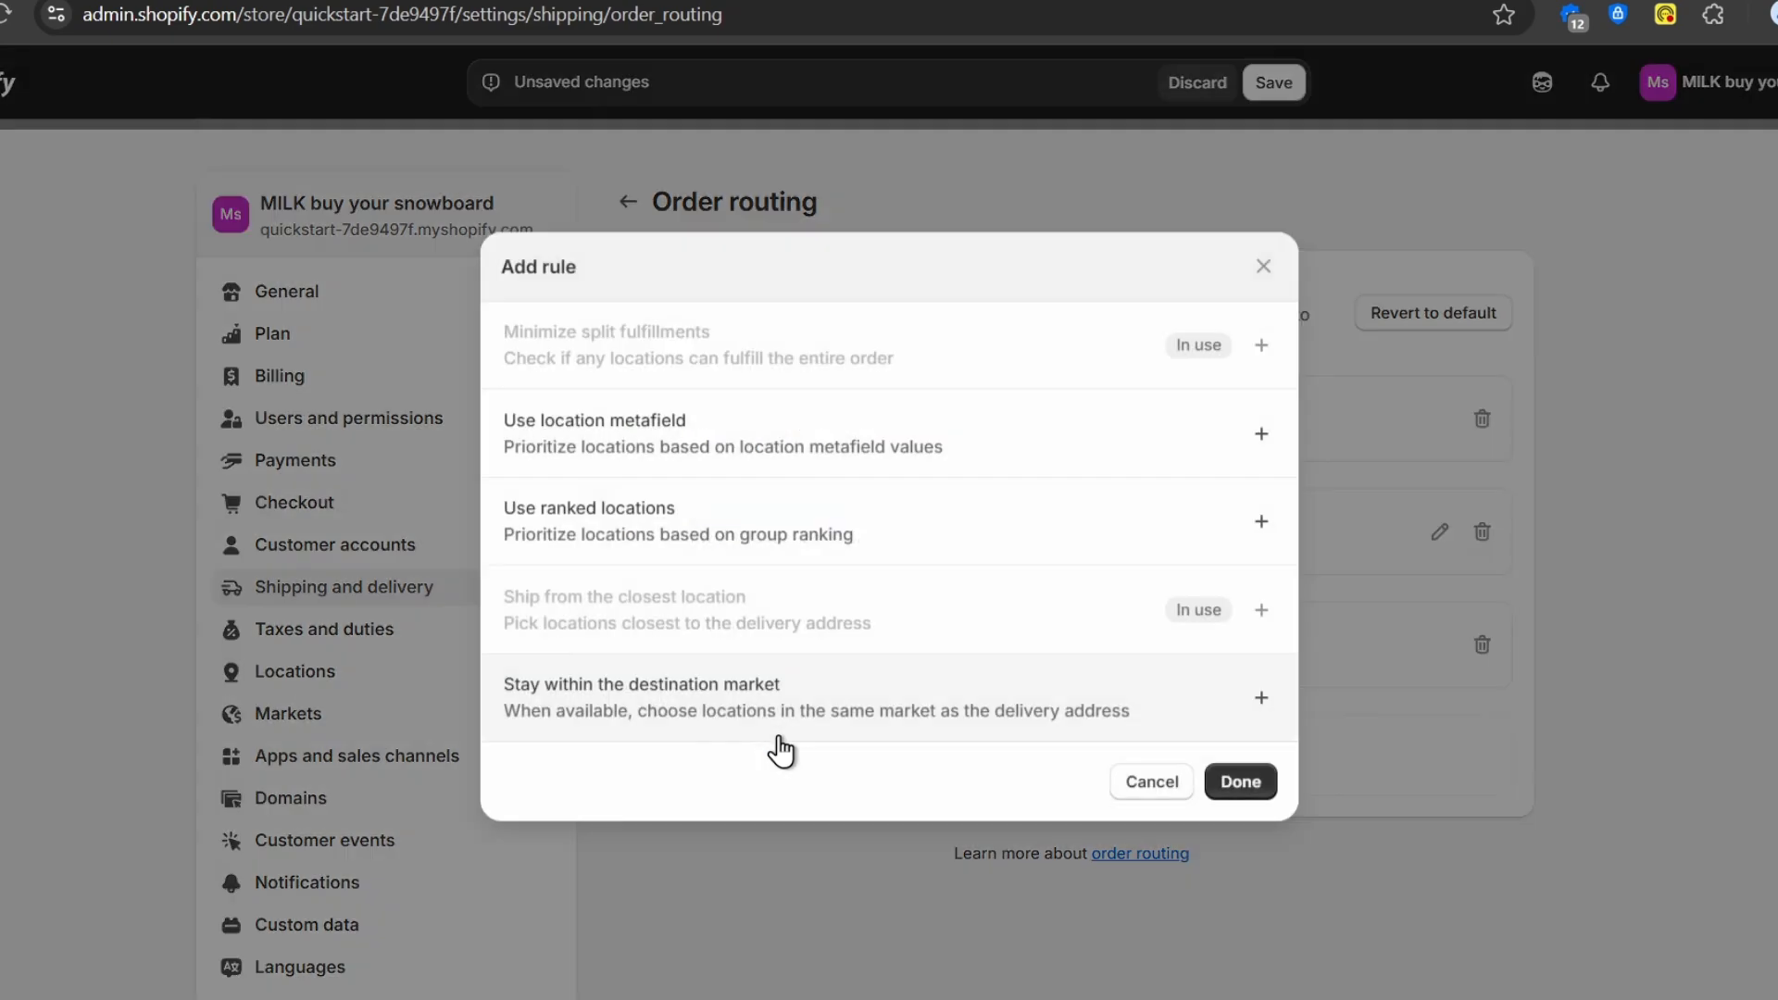
left_click(1133, 787)
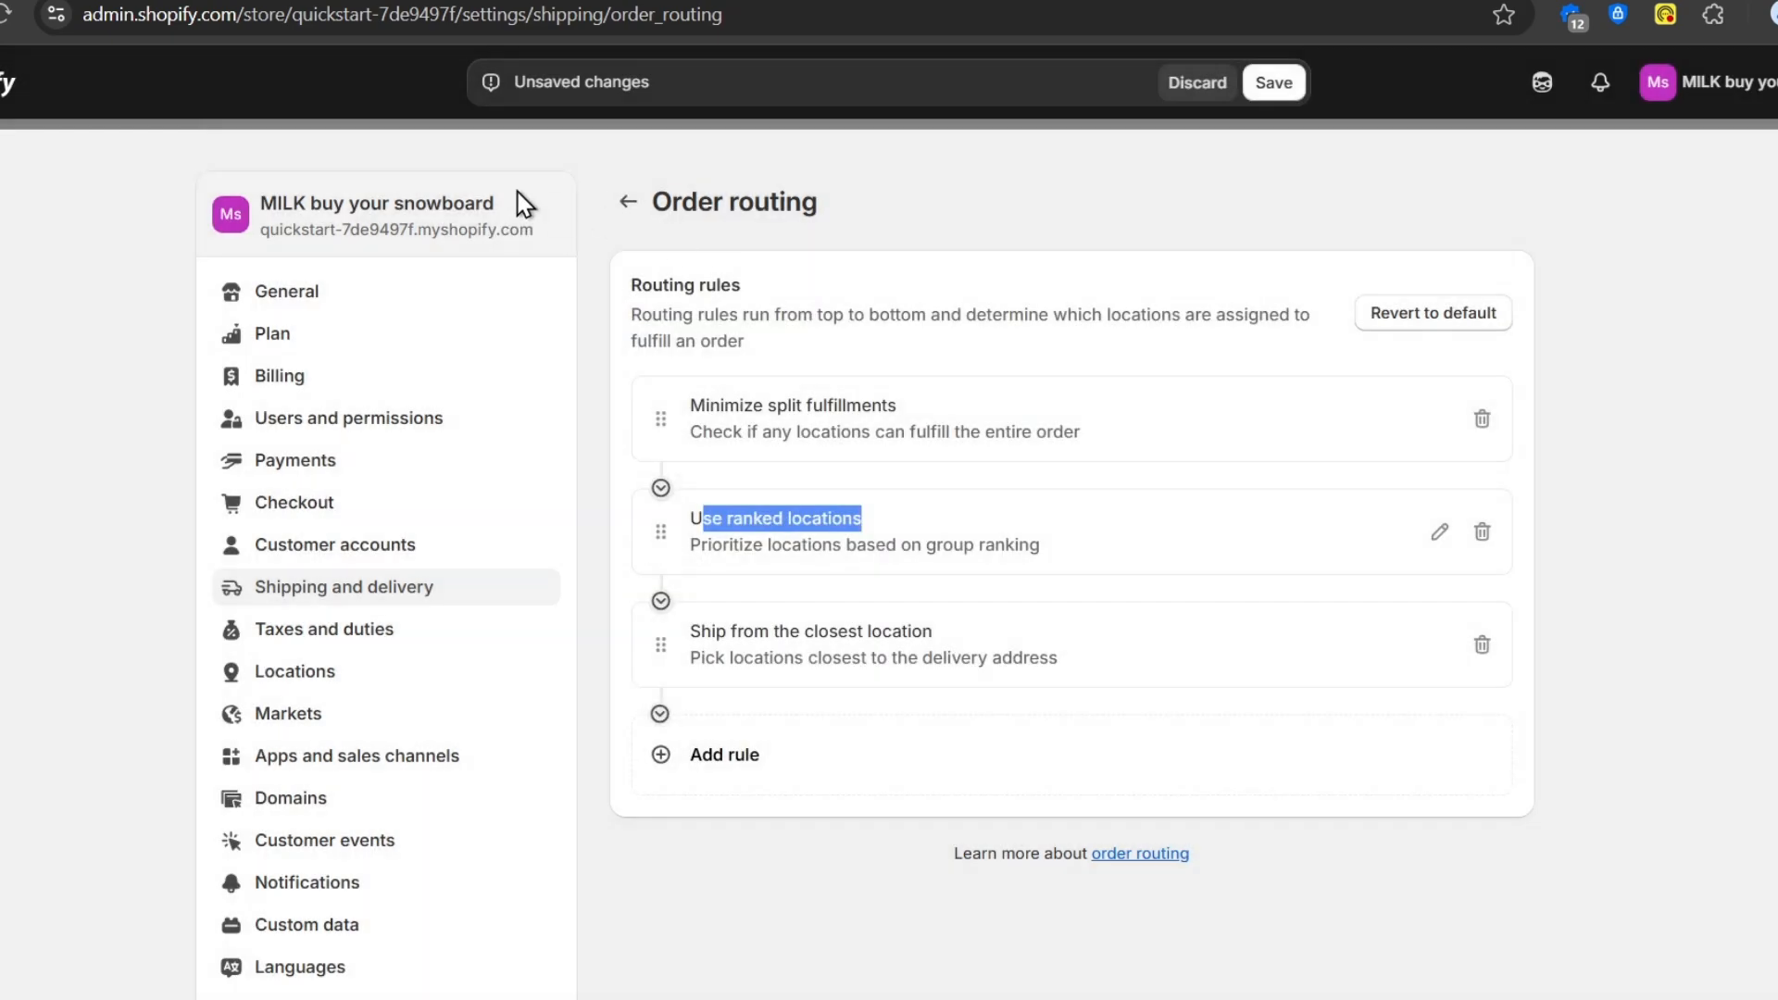
left_click(628, 203)
left_click(1271, 80)
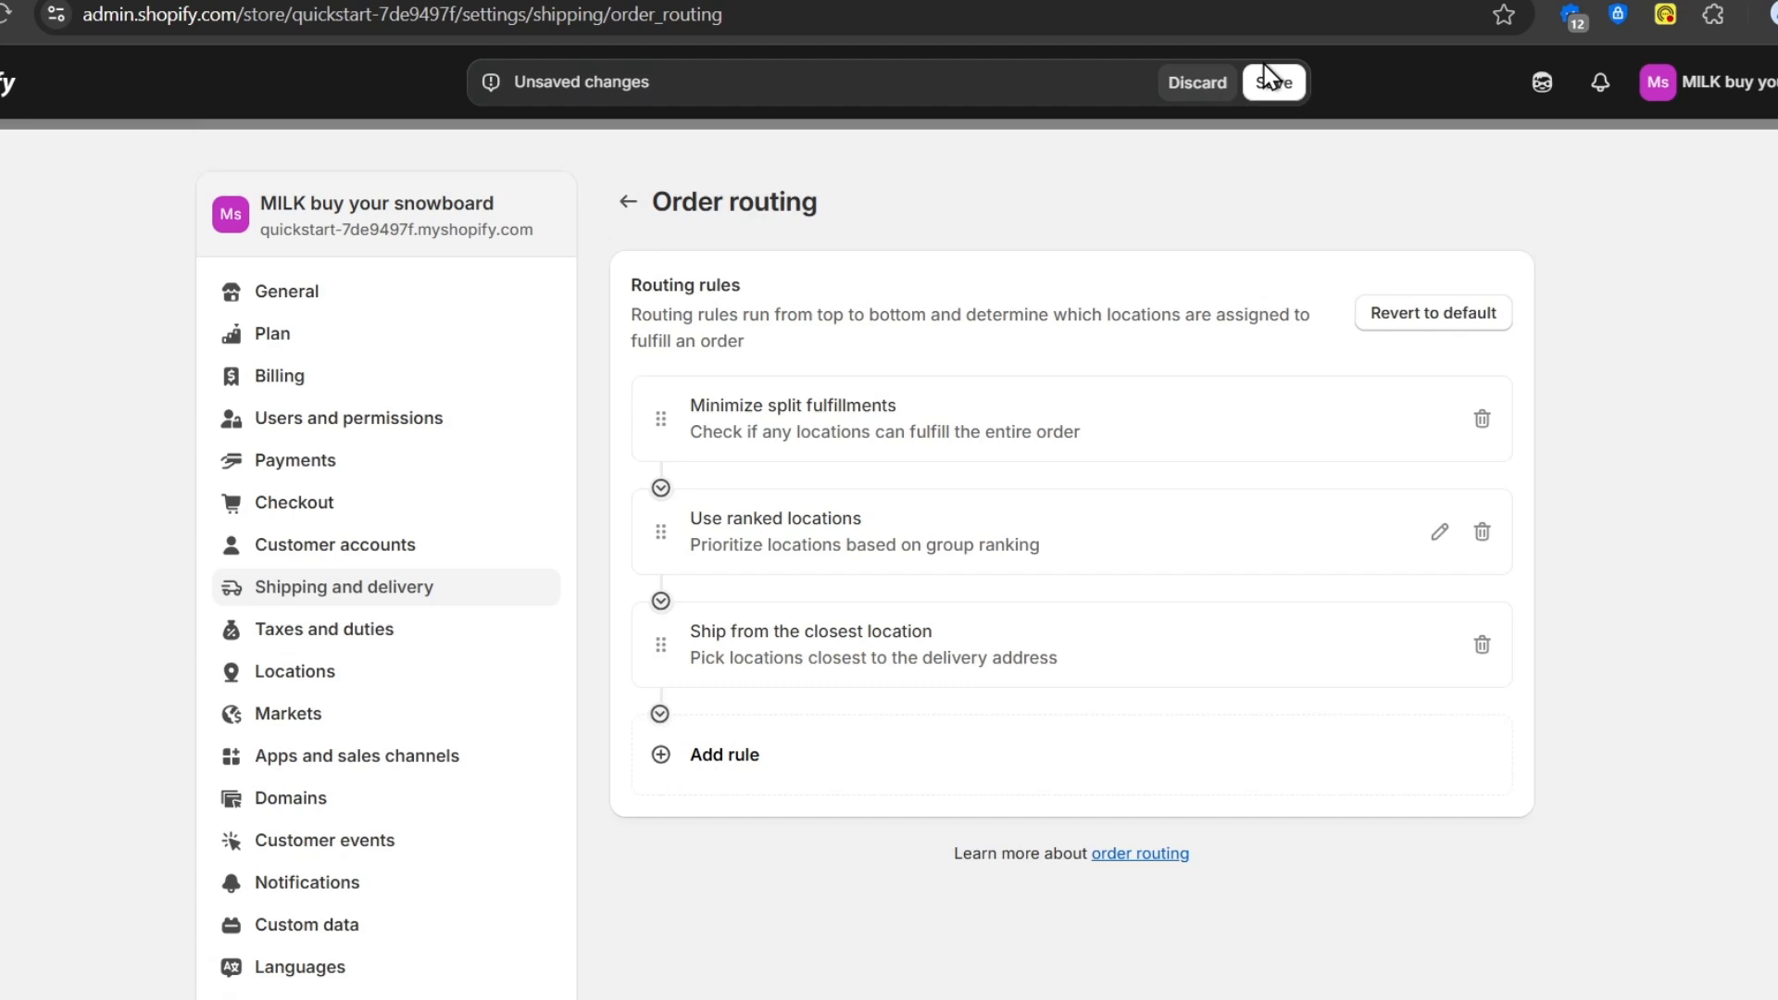
left_click(635, 222)
Set up local delivery for the Mexico location by marking it as offering local delivery, and save.
scroll(1030, 474, "down", 4)
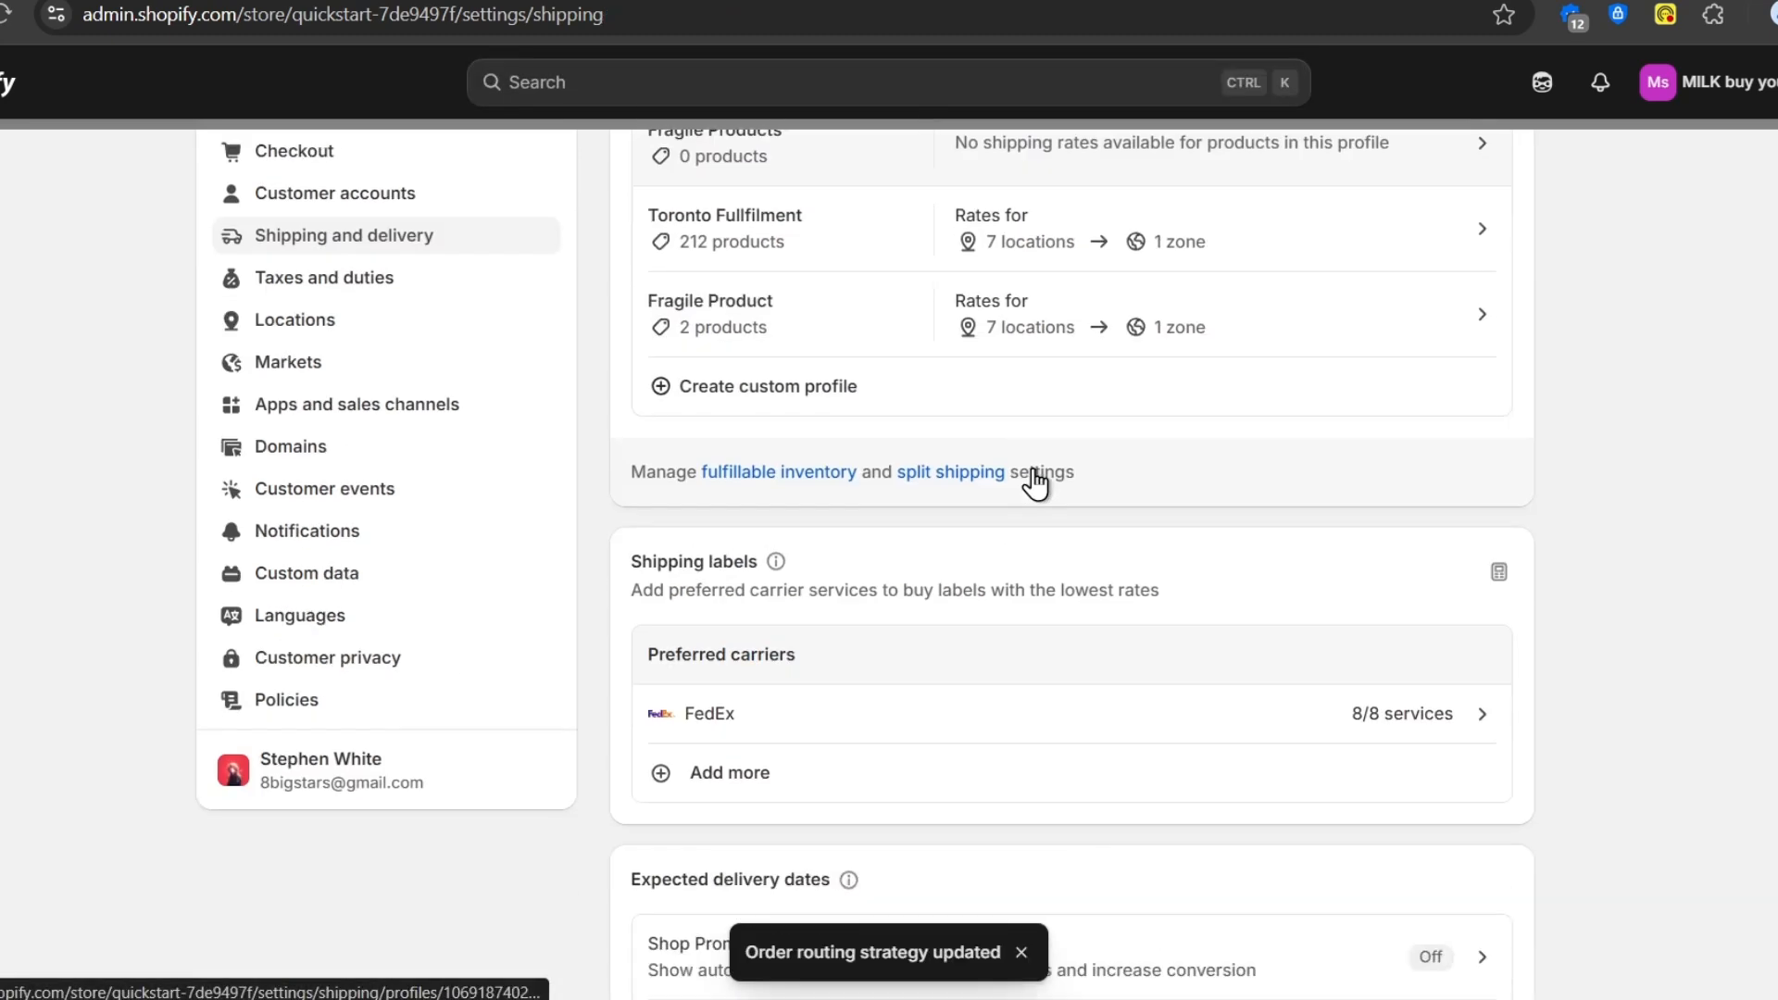
scroll(1034, 468, "down", 4)
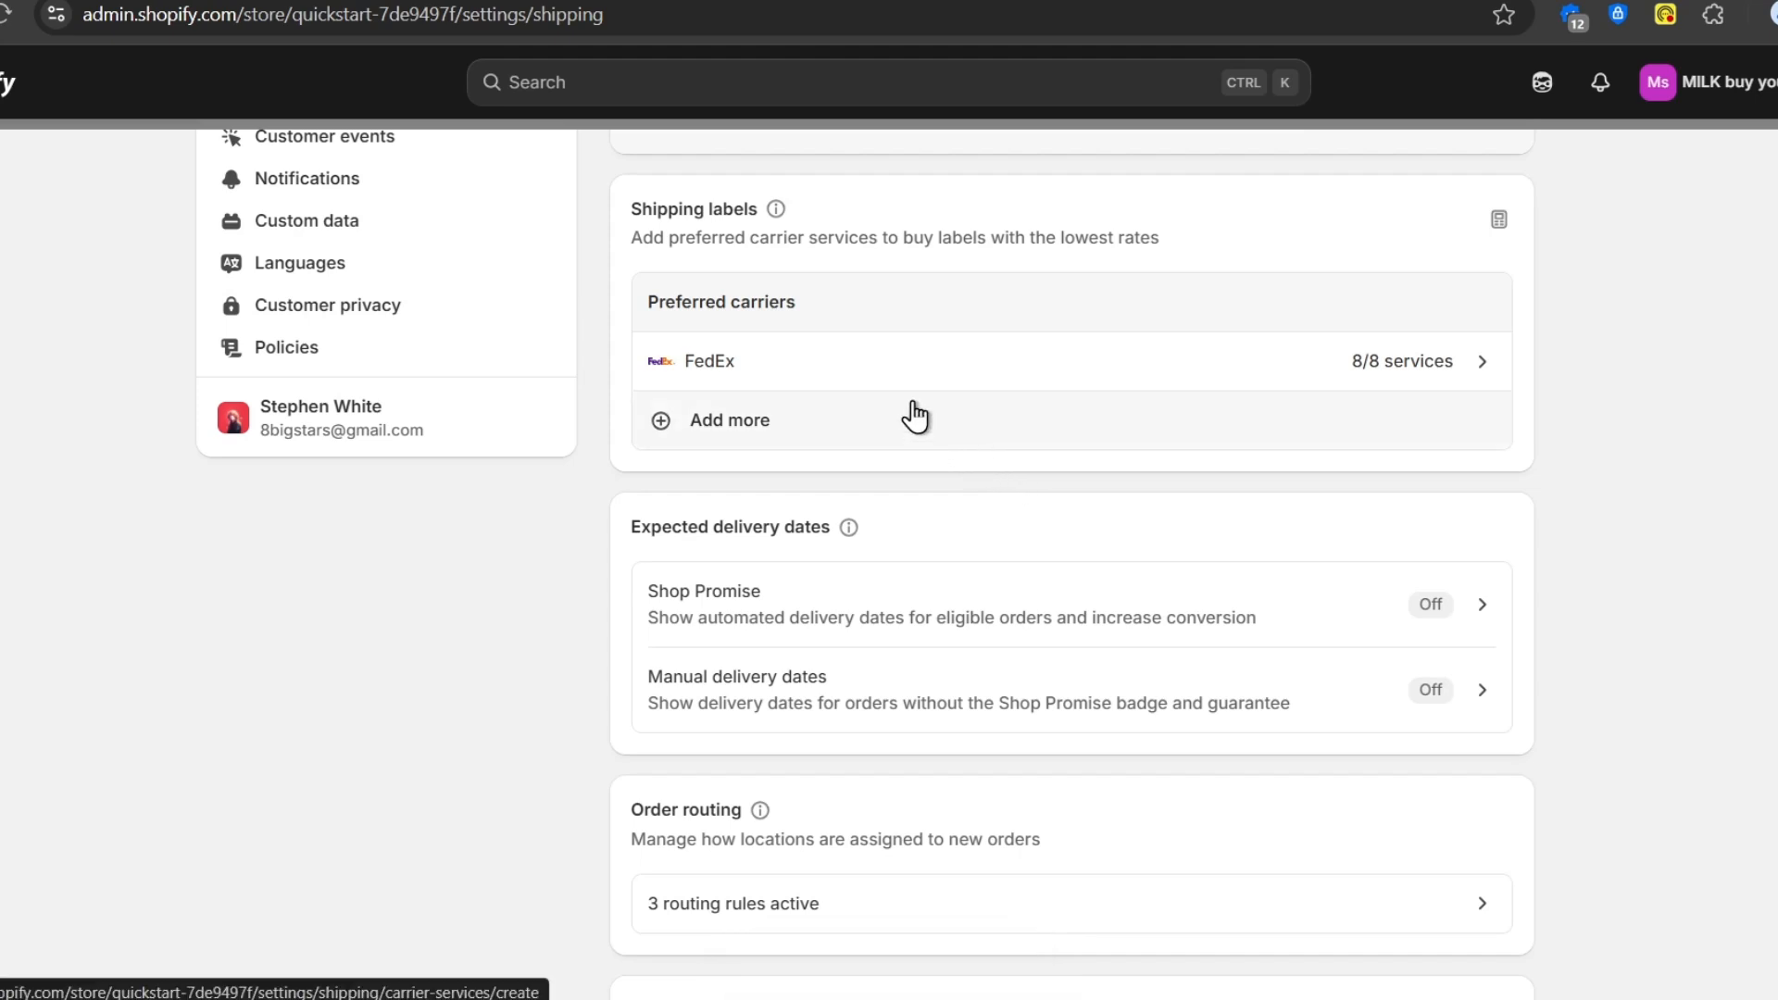
scroll(900, 411, "down", 6)
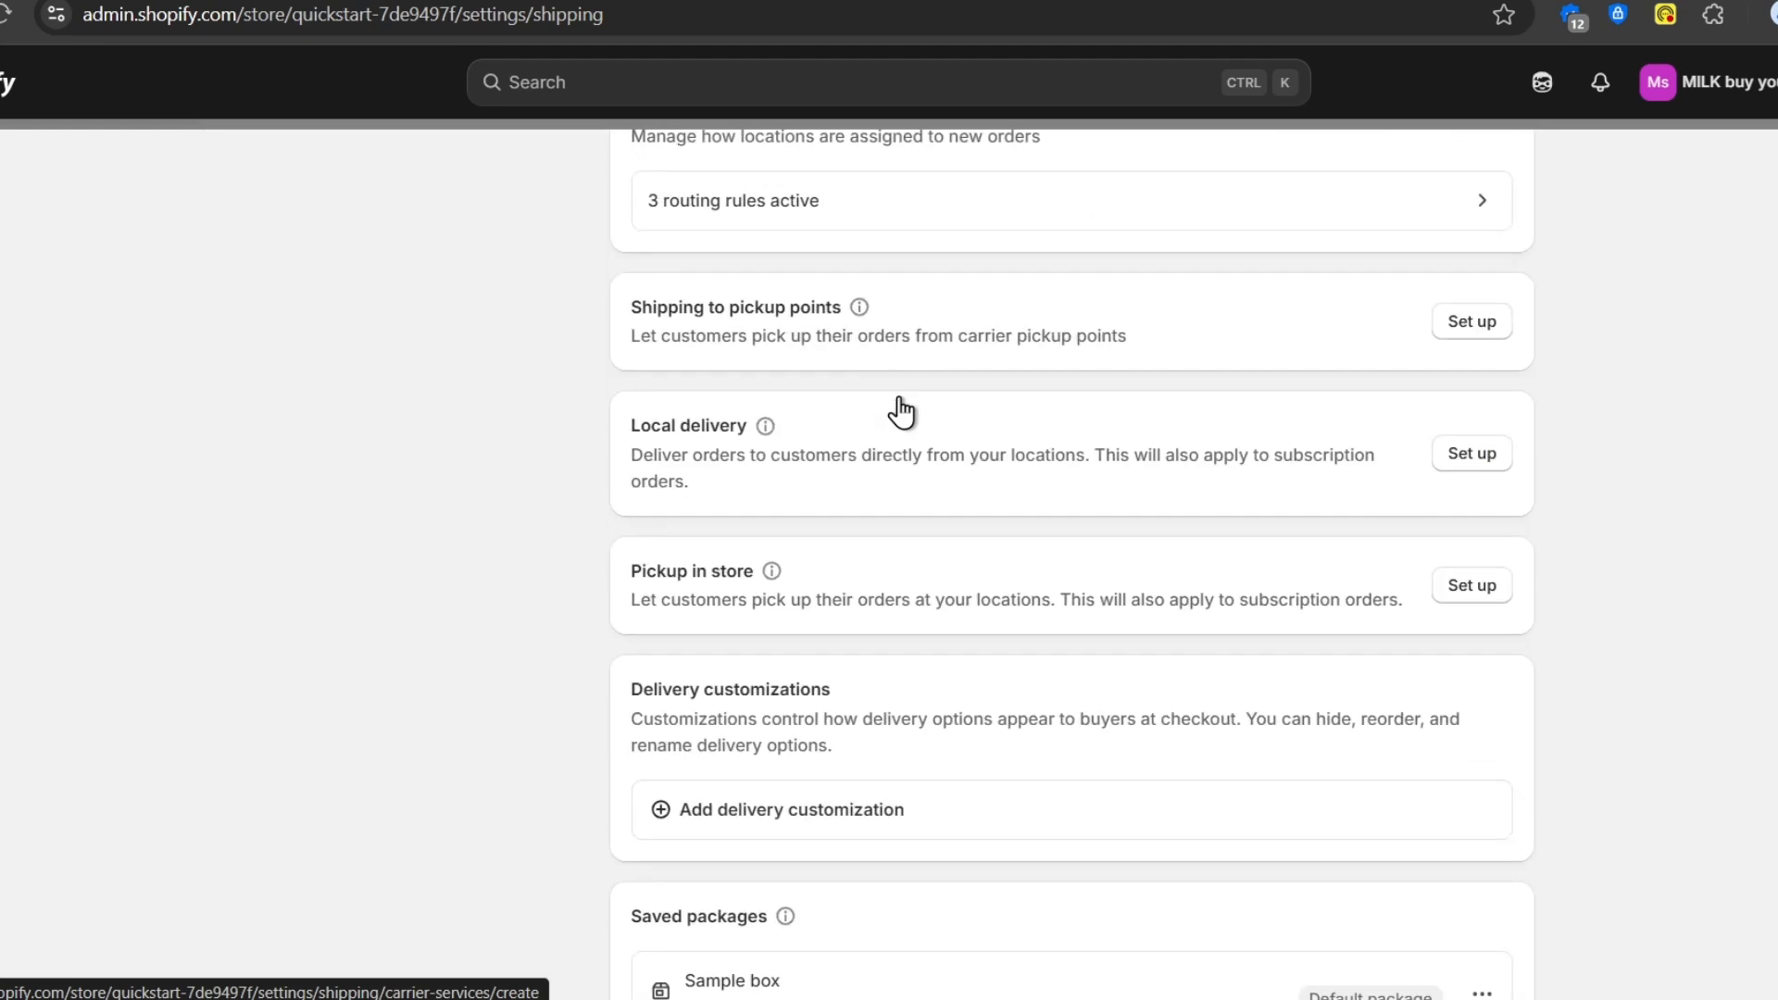
left_click_drag(631, 425, 742, 422)
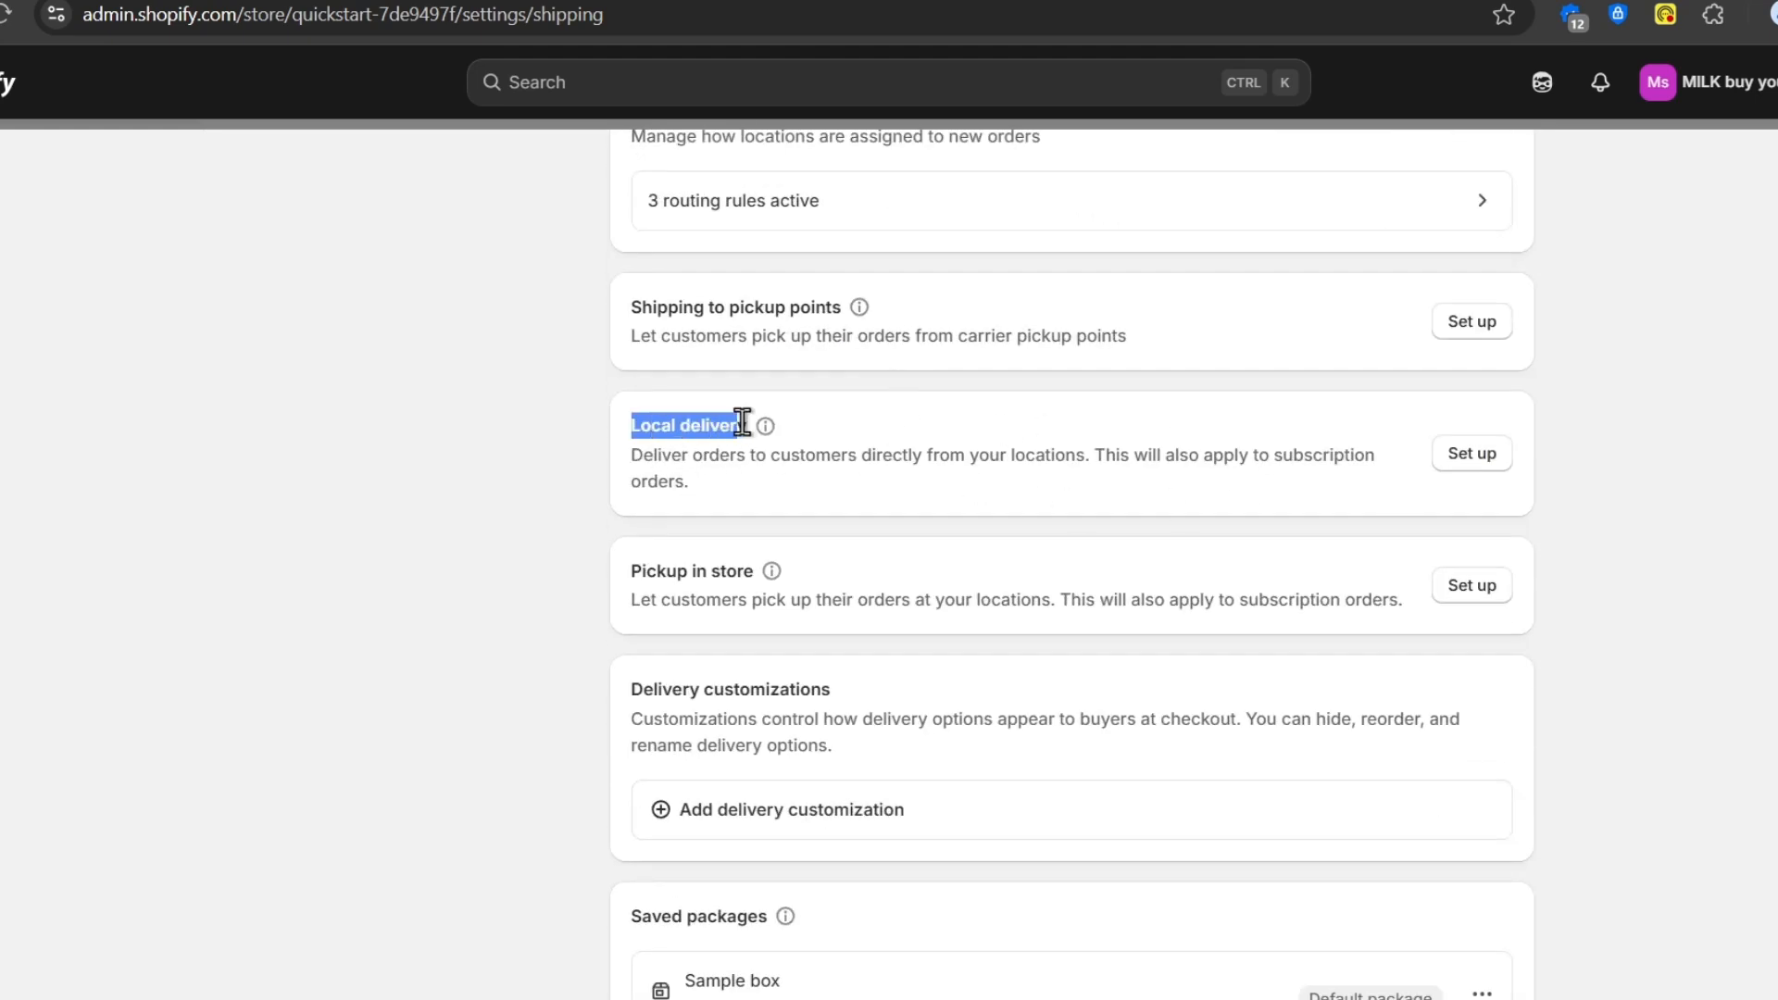
left_click(1473, 454)
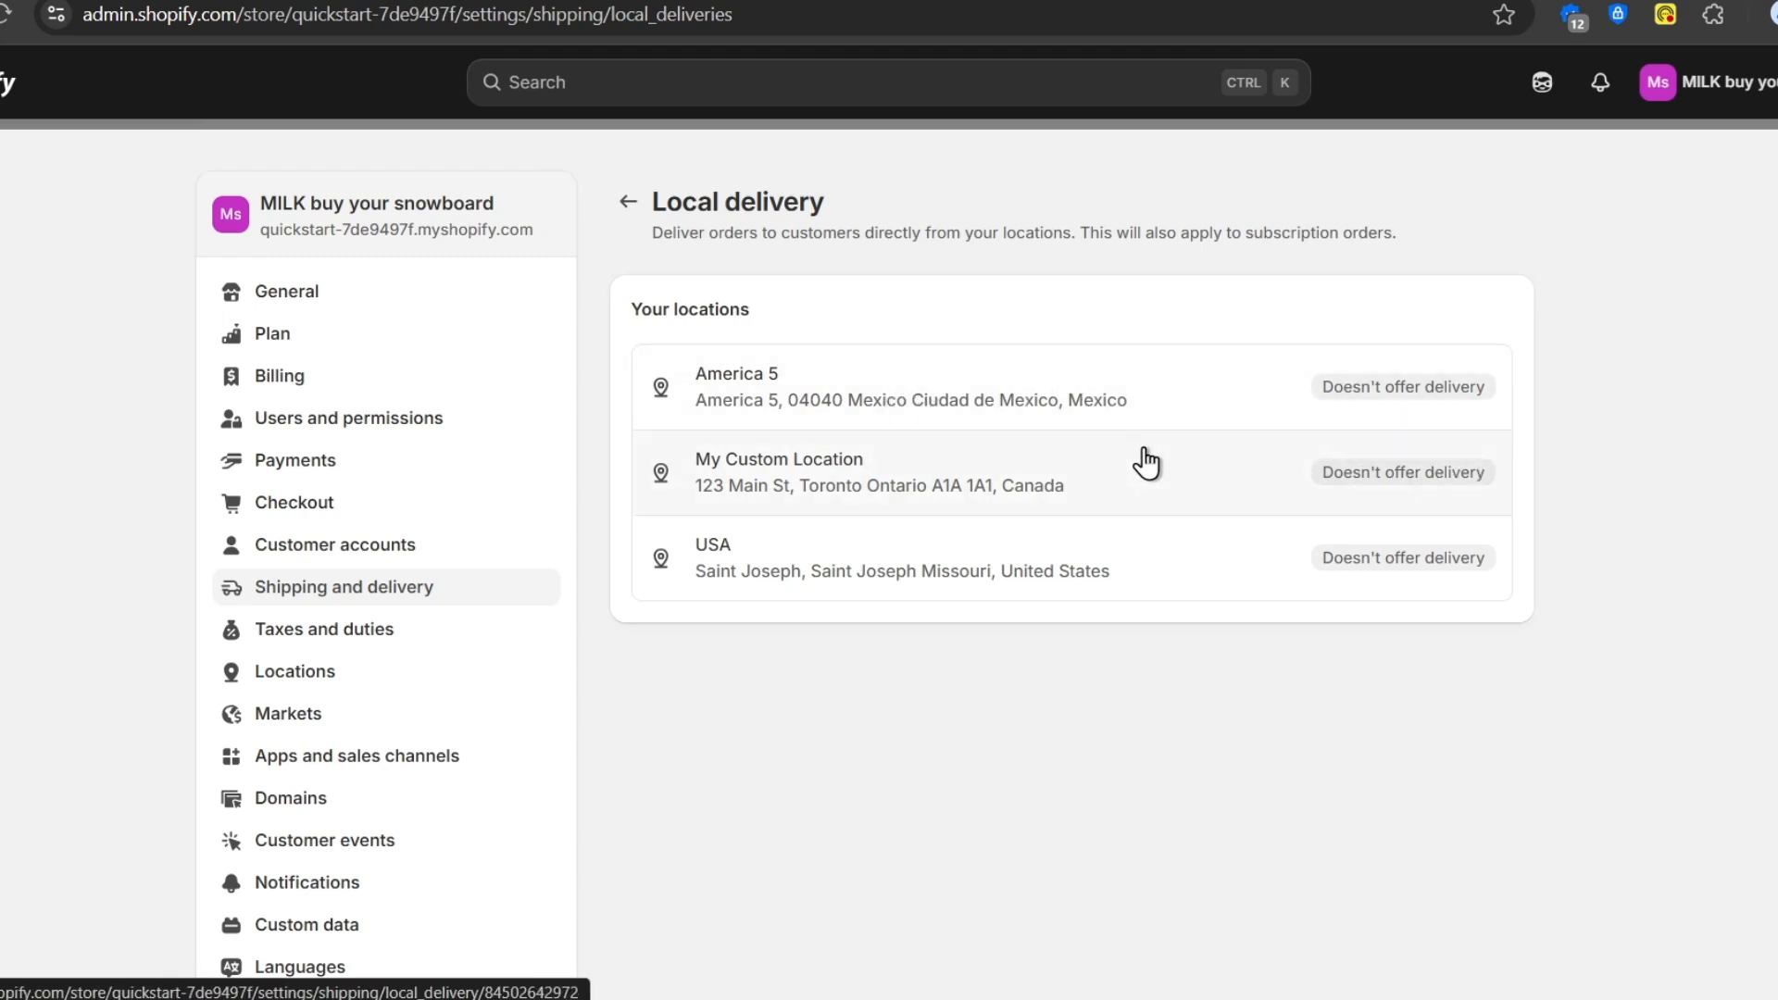
left_click(1074, 439)
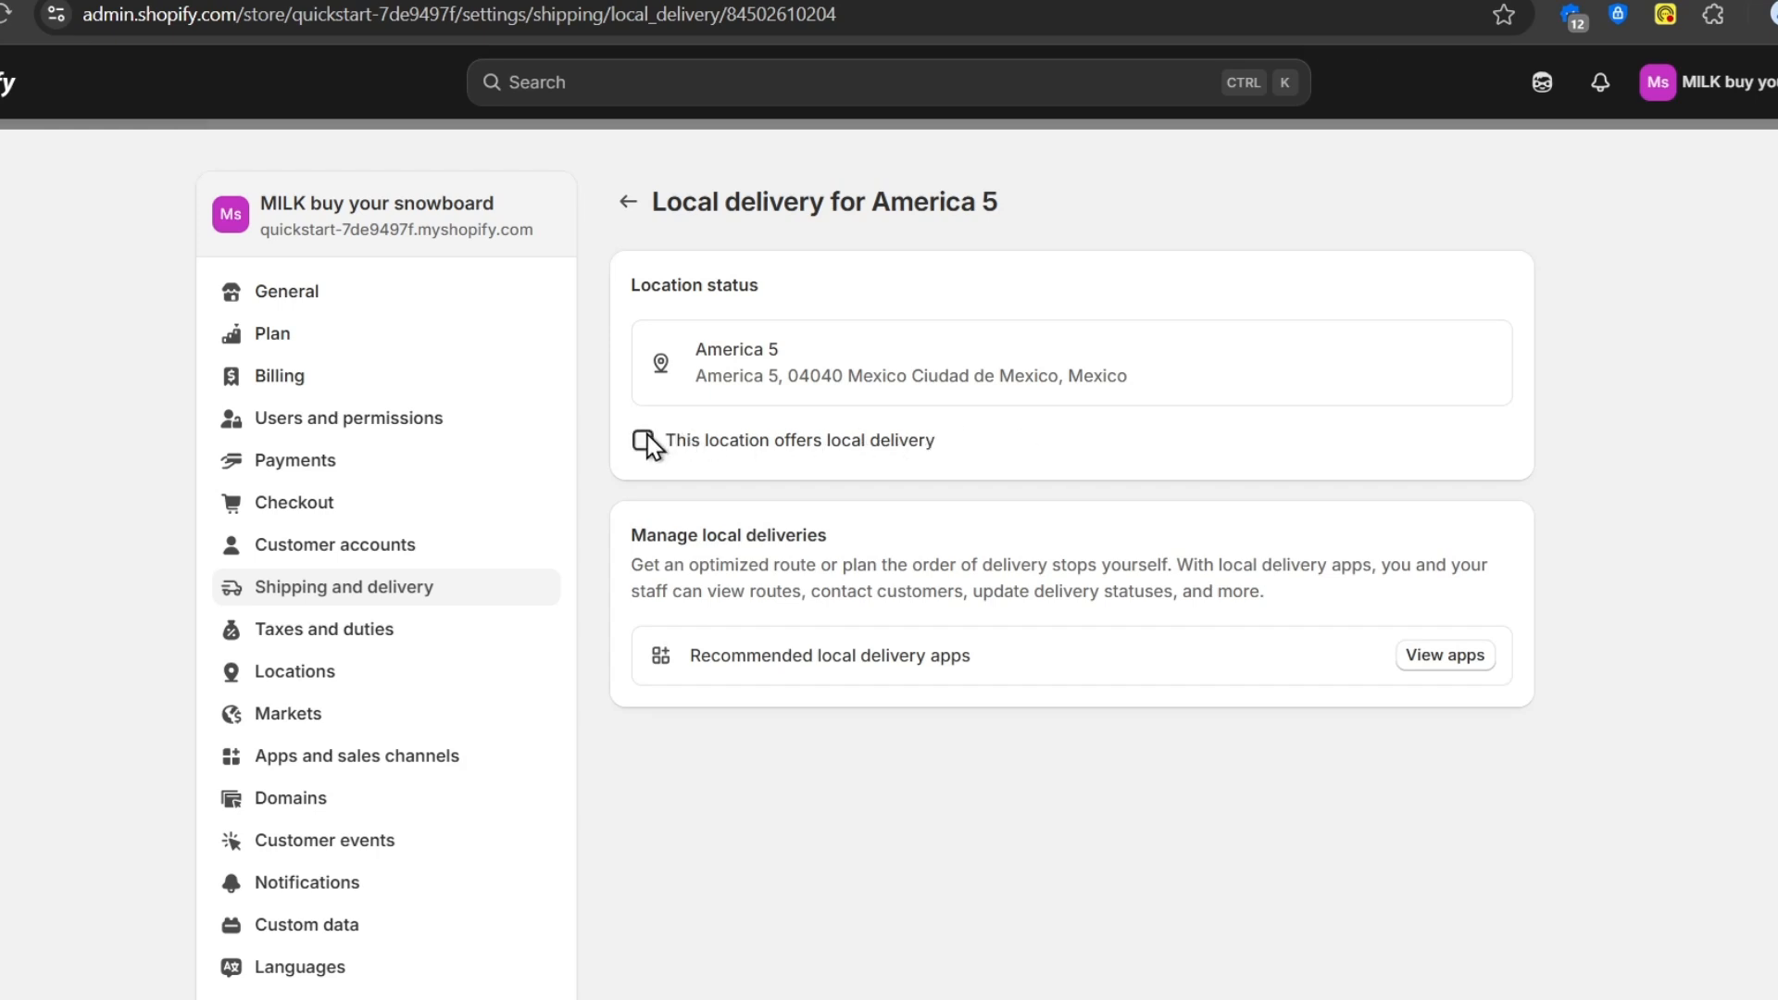
left_click(645, 441)
scroll(813, 474, "down", 4)
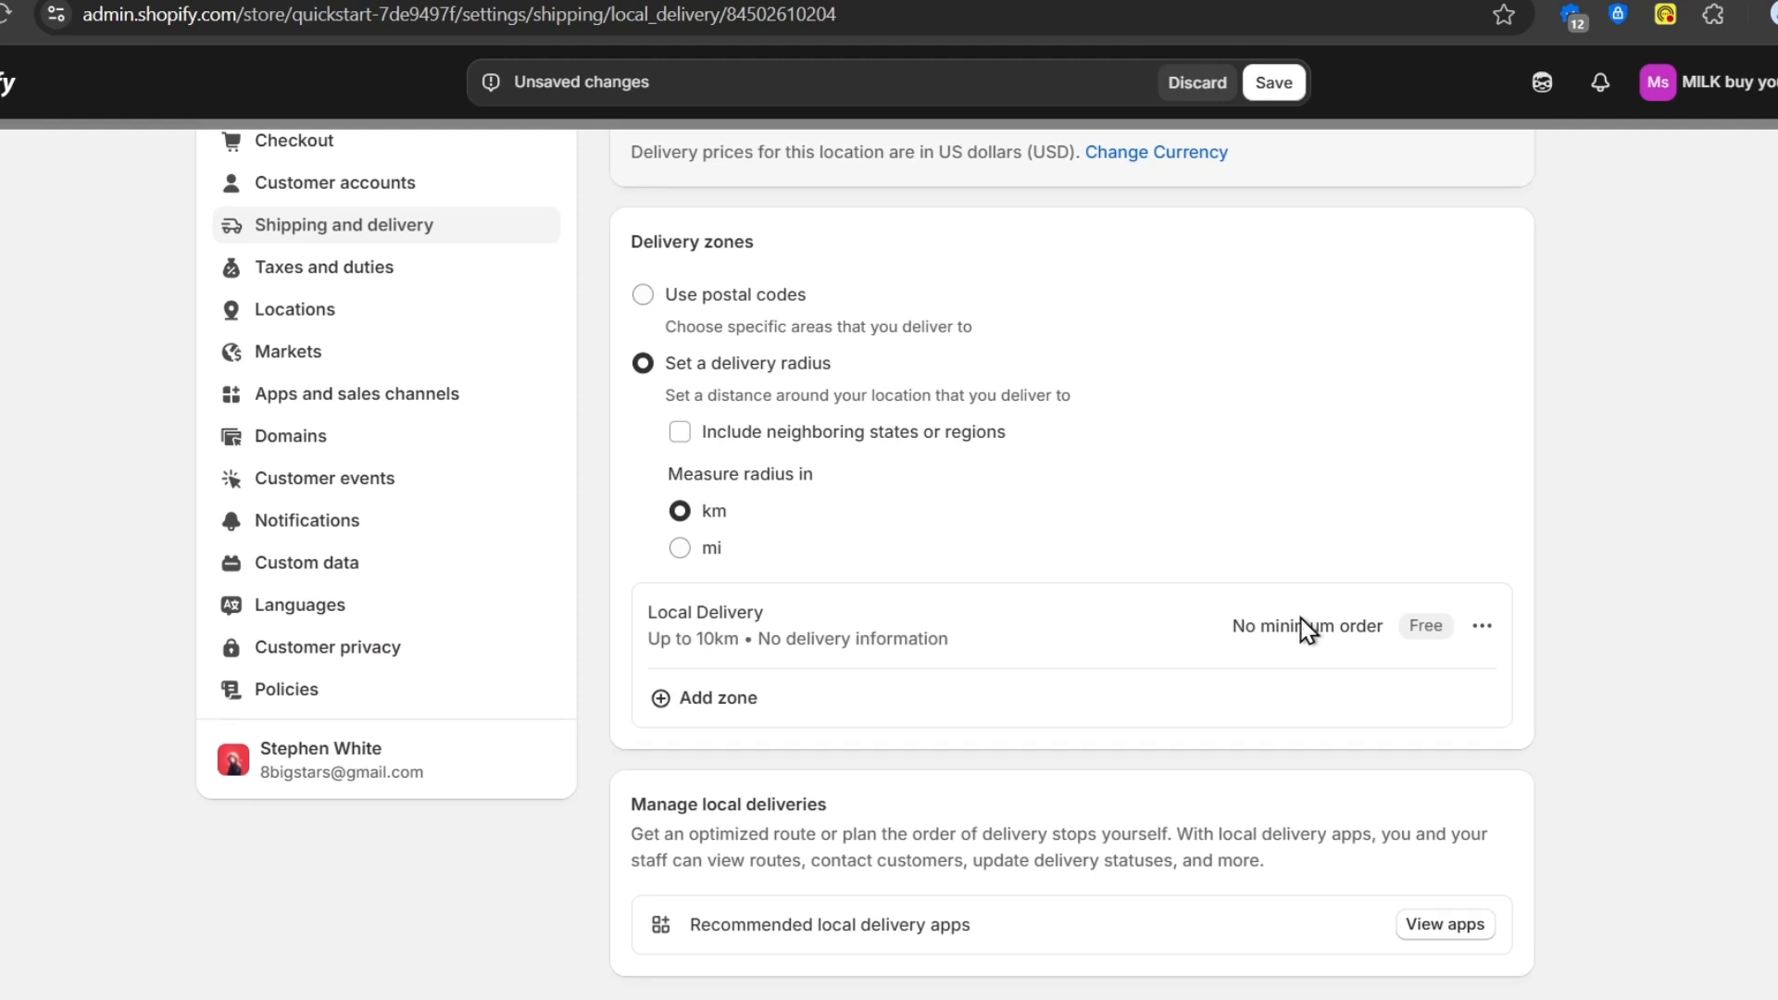
scroll(1361, 707, "down", 1)
scroll(1213, 586, "up", 5)
left_click(1274, 82)
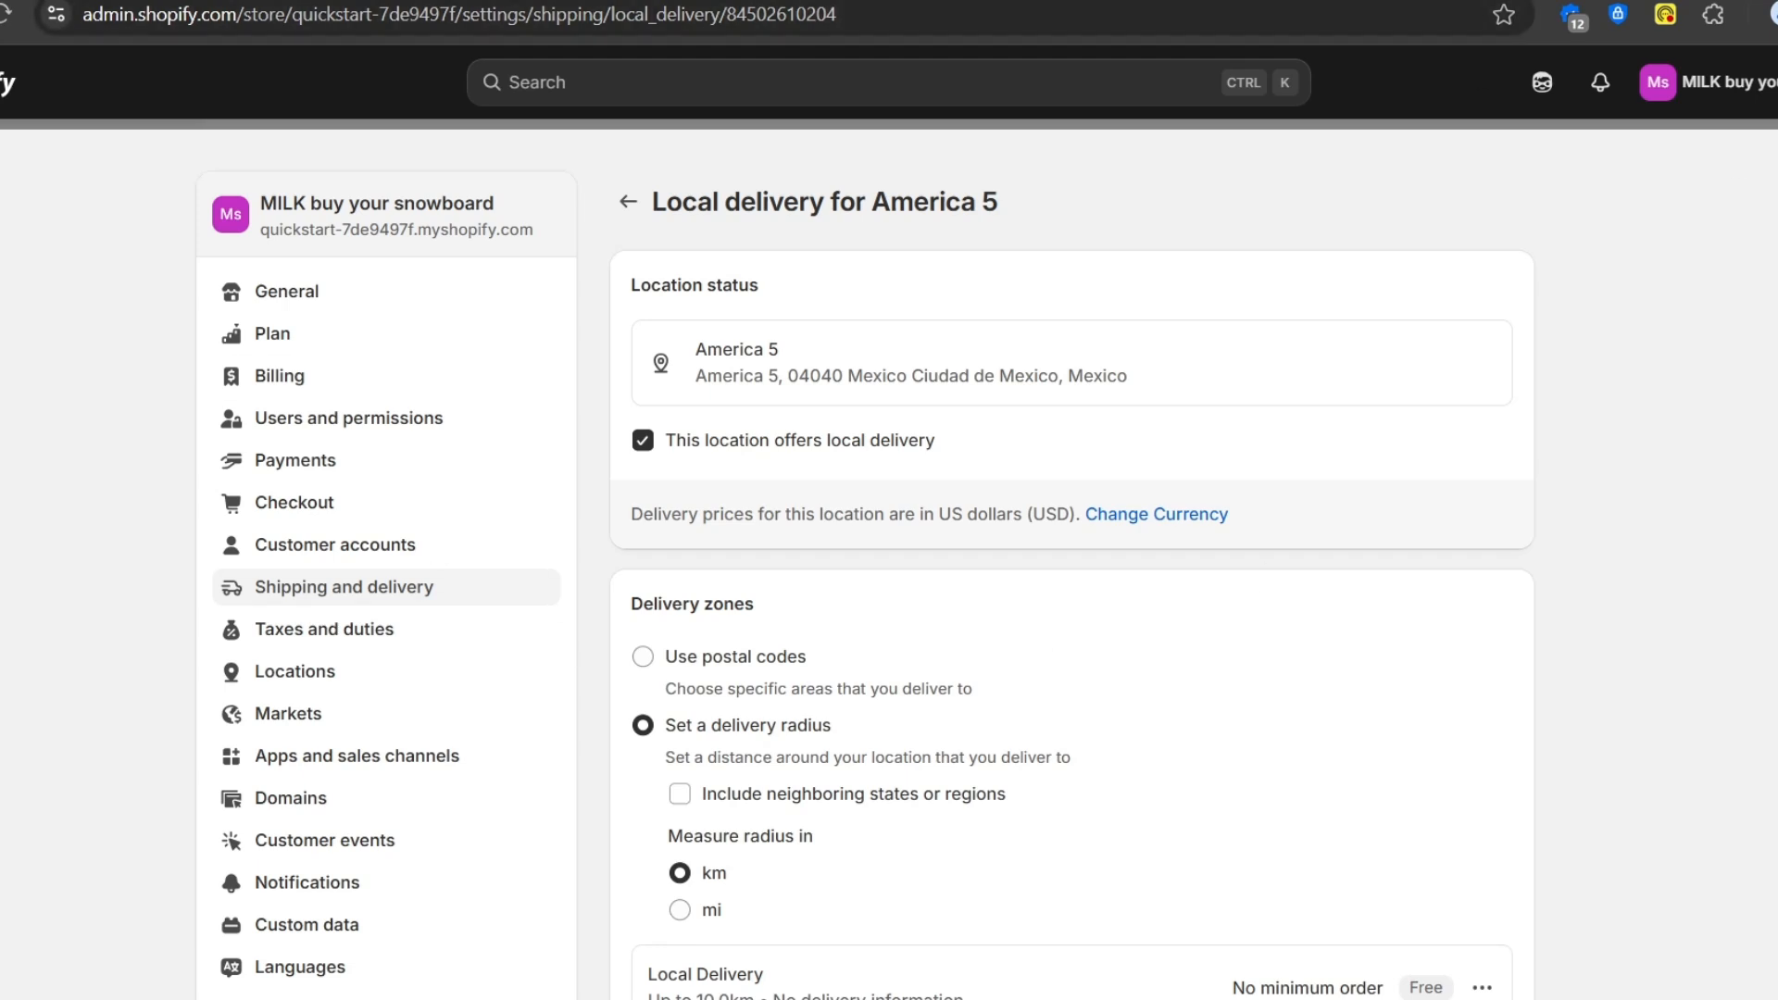
Leave the settings, search the Shopify App Store for SHIPPin and open the Shippit | Shipping & Delivery app page.
left_click(1771, 156)
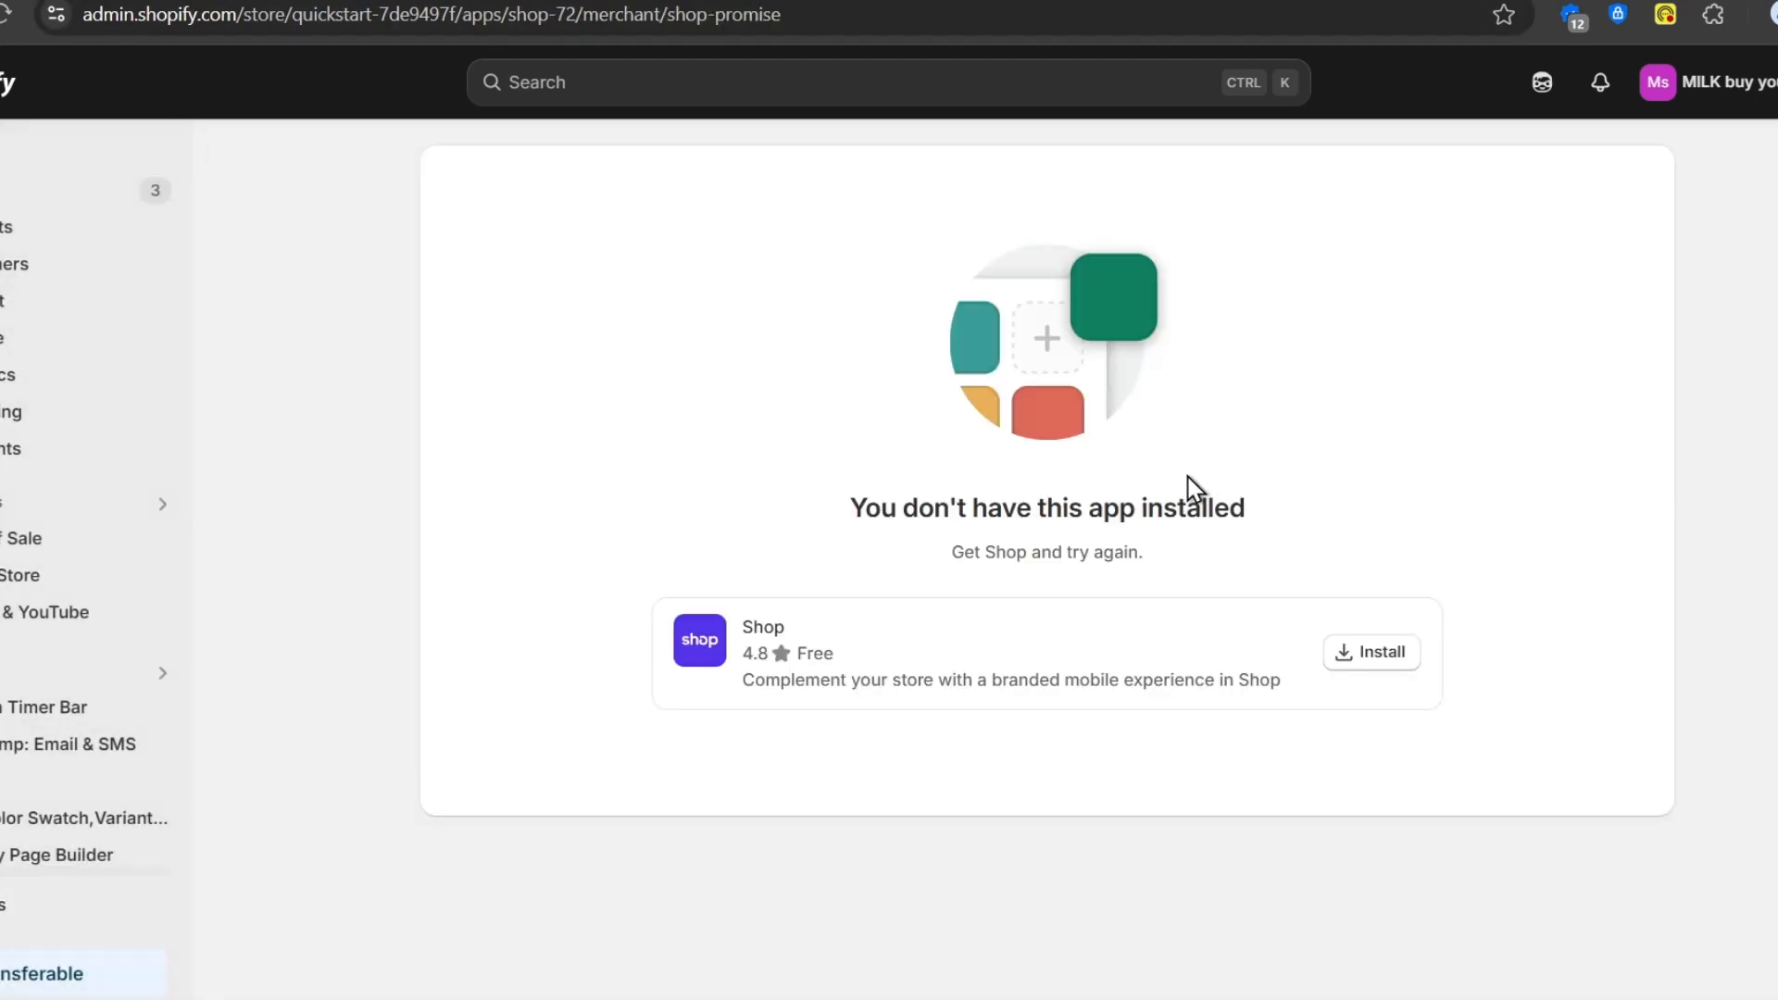
scroll(5, 709, "down", 1)
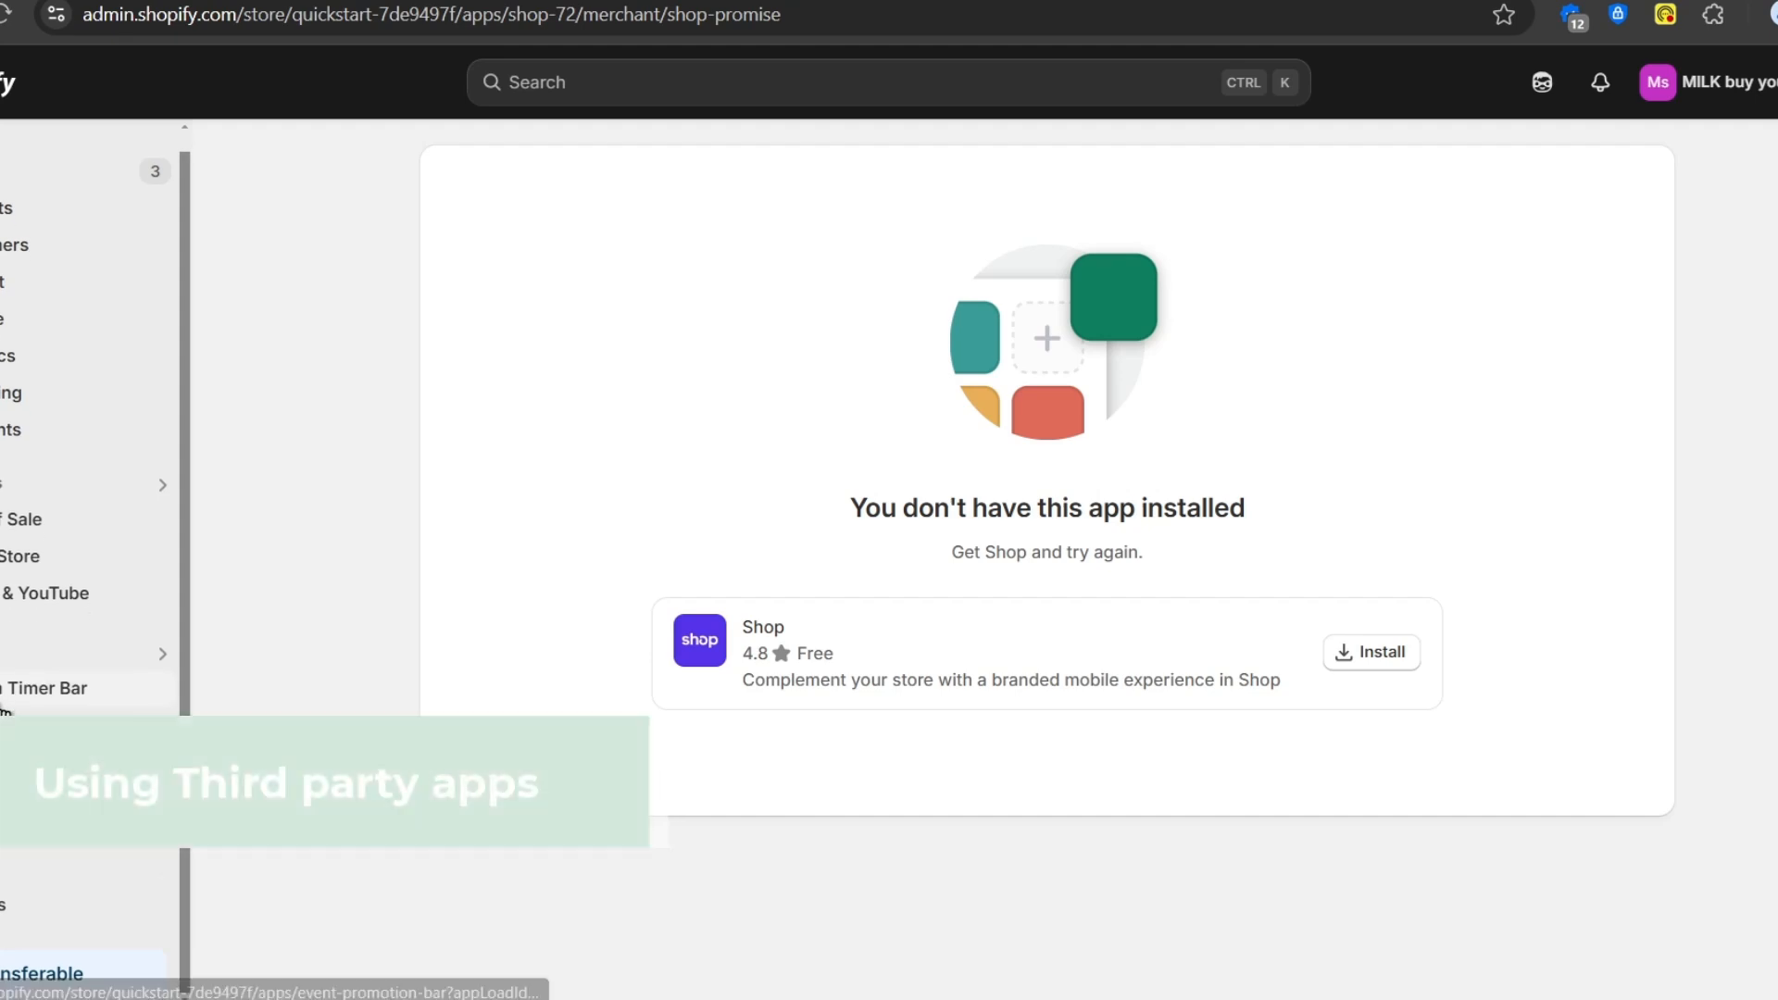
left_click(4, 654)
type("S")
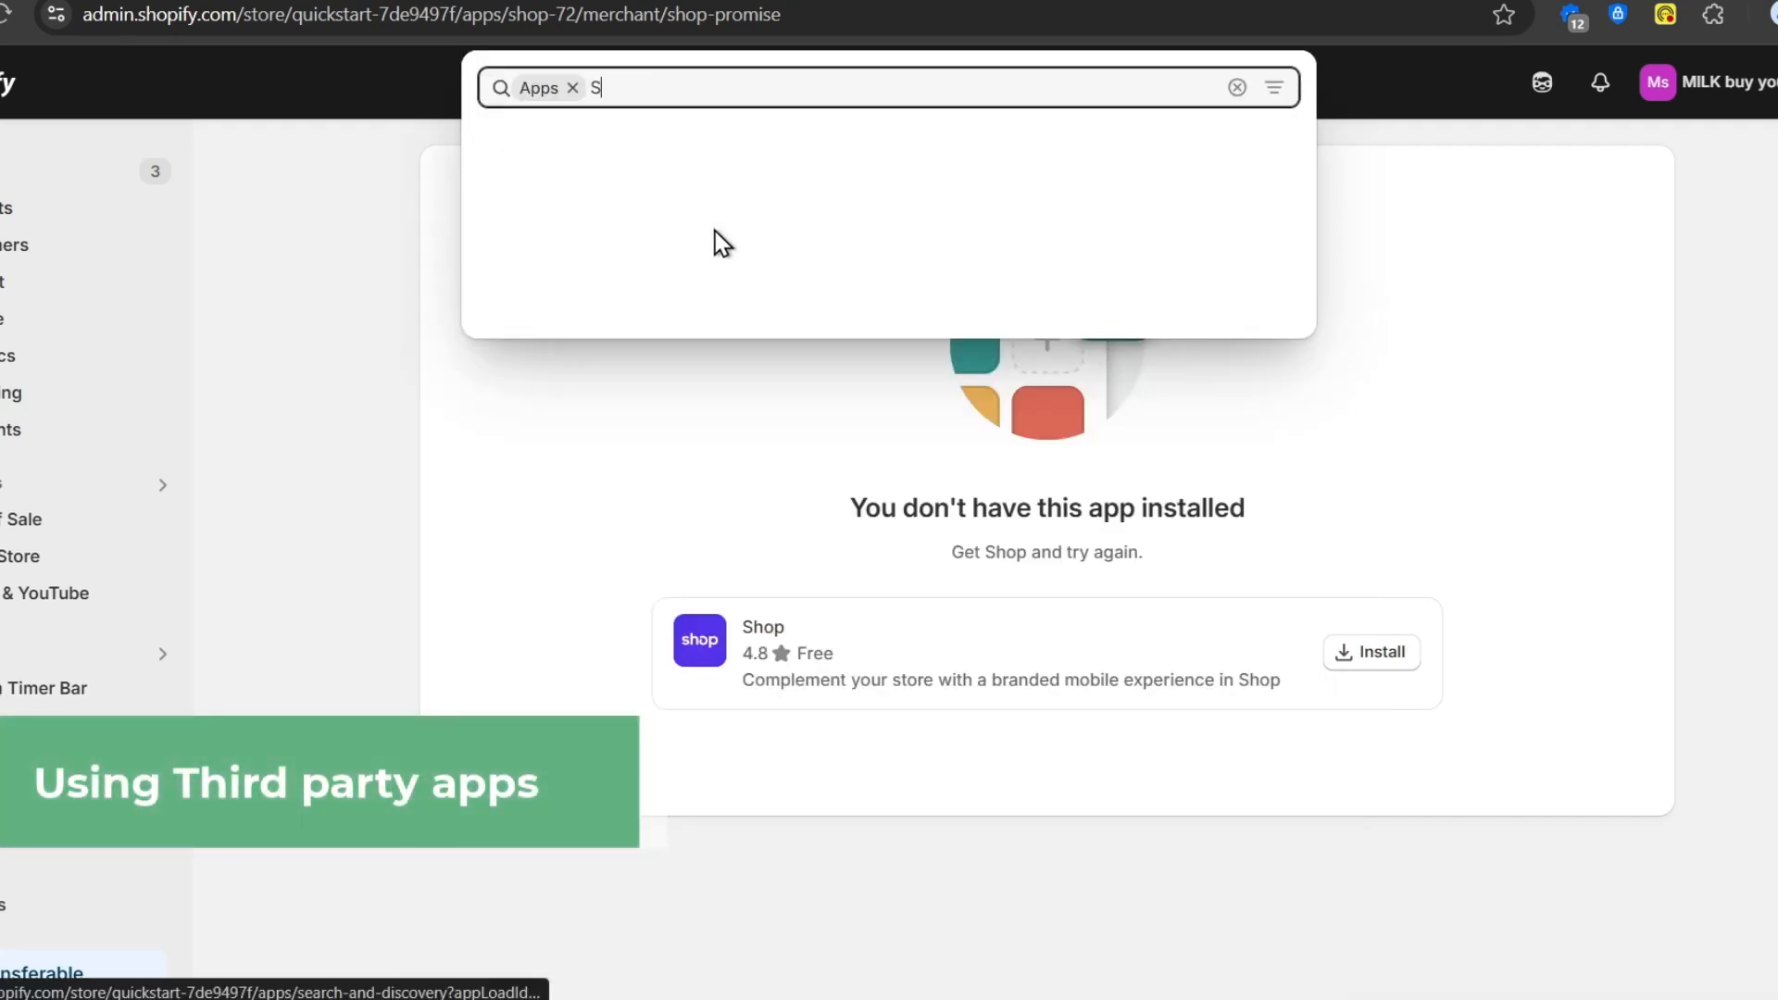
type("HIPP")
left_click(761, 281)
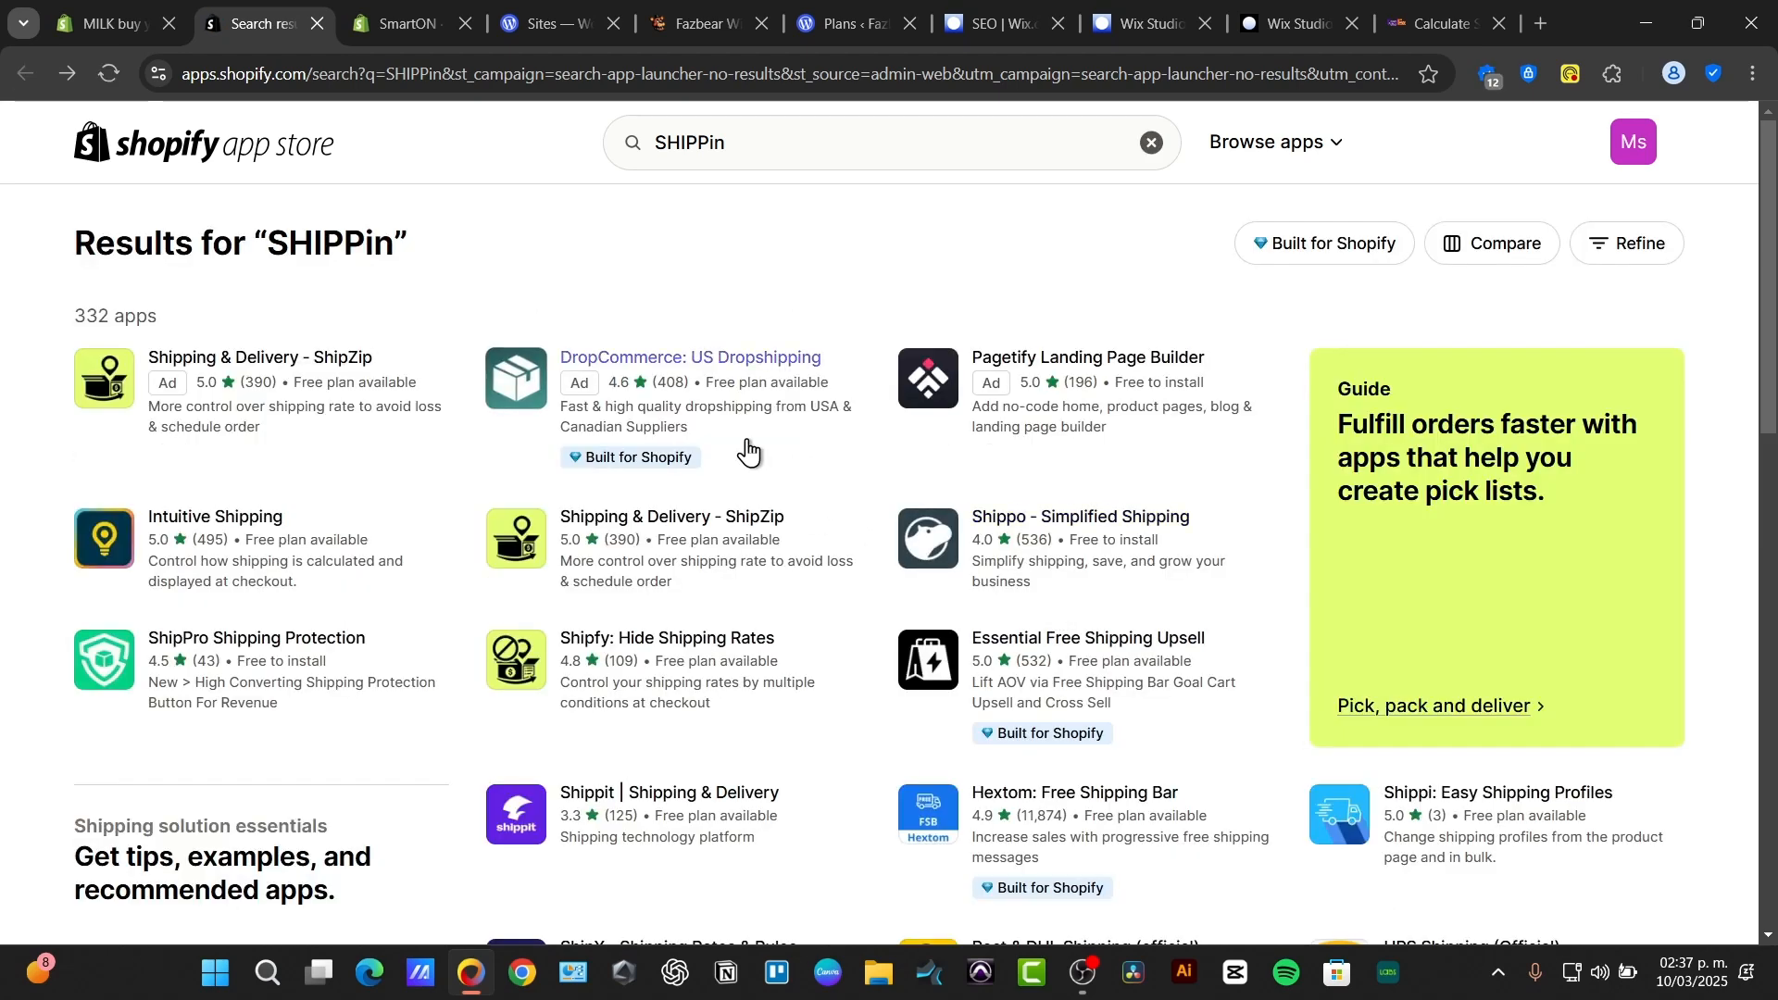
left_click(736, 817)
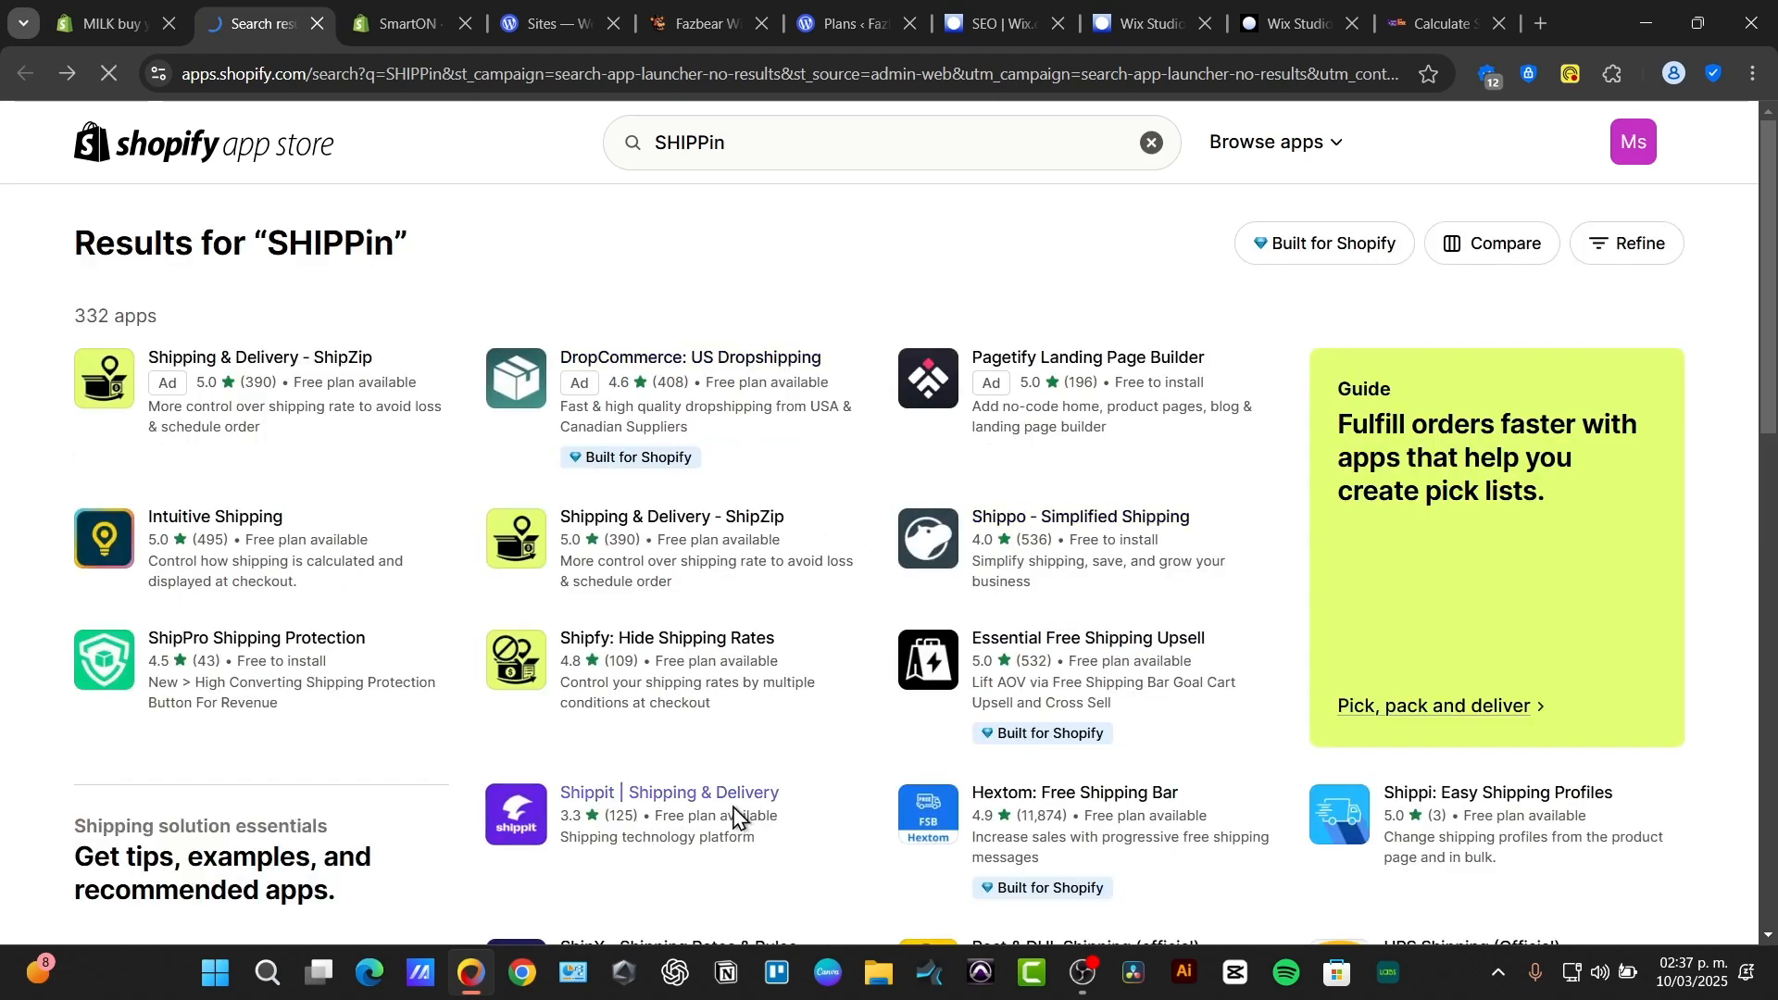